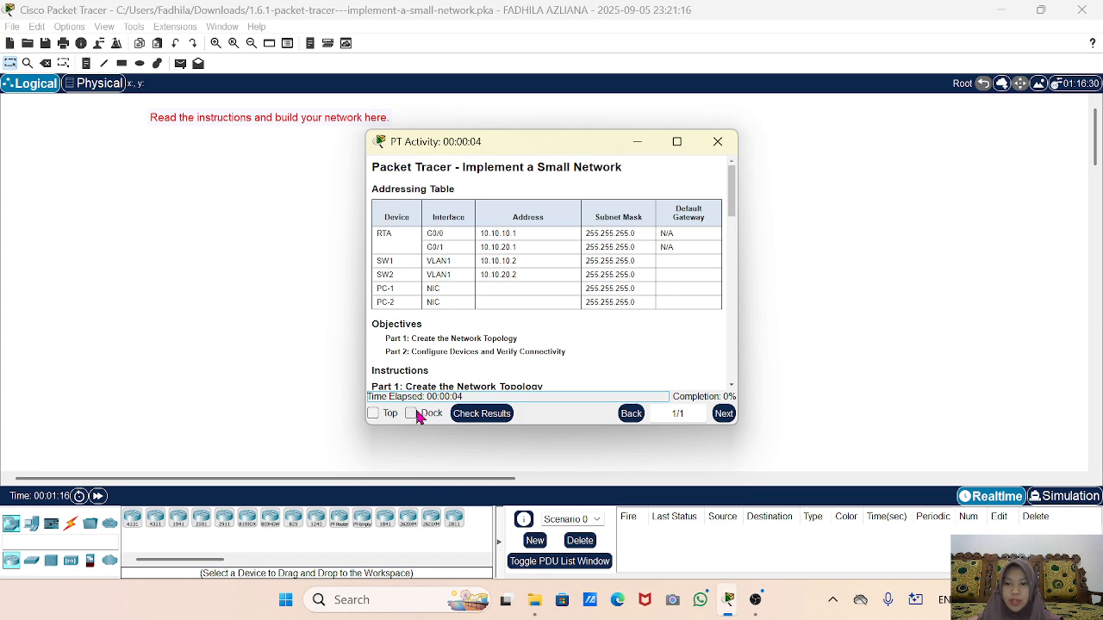
Dock the PT Activity instructions beside the workspace and widen the panel.
left_click(412, 413)
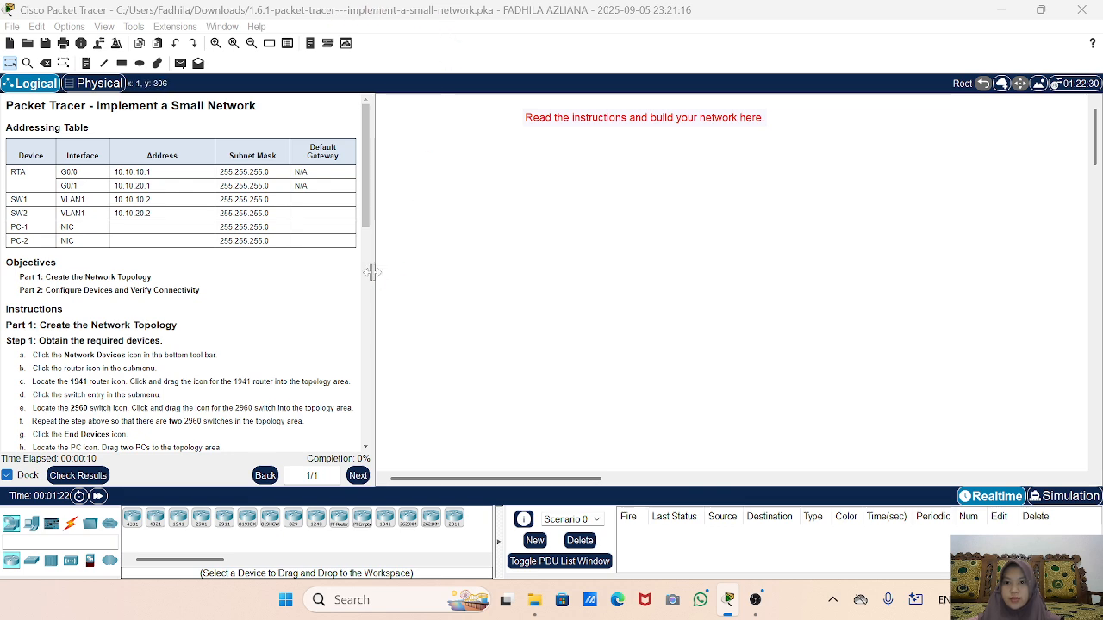
left_click_drag(371, 272, 423, 267)
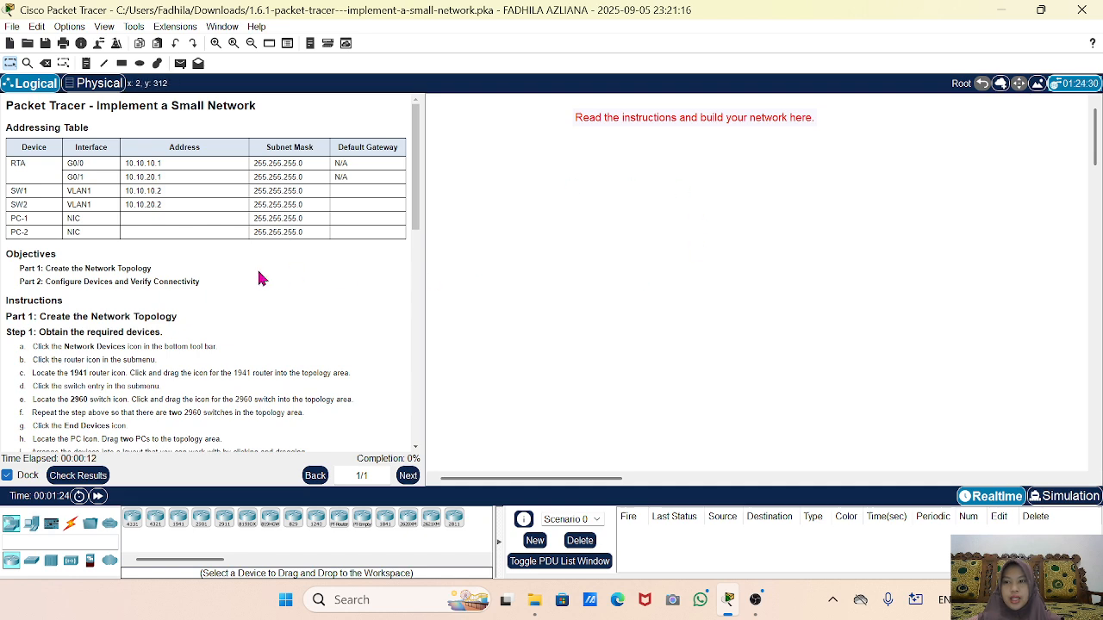
scroll(259, 274, "up", 3)
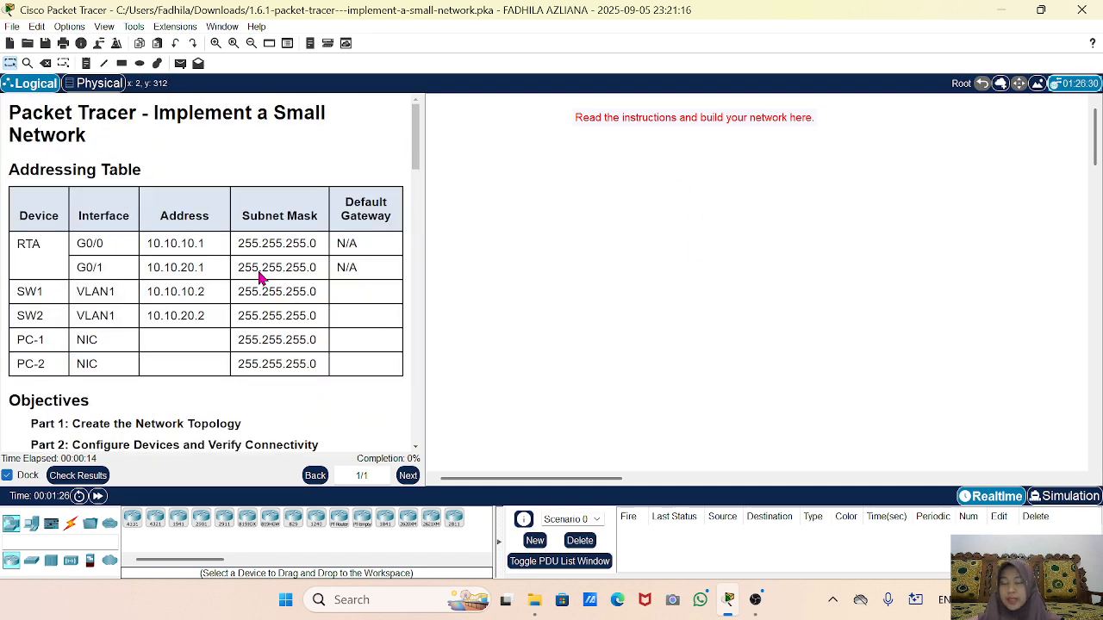
scroll(261, 277, "down", 2)
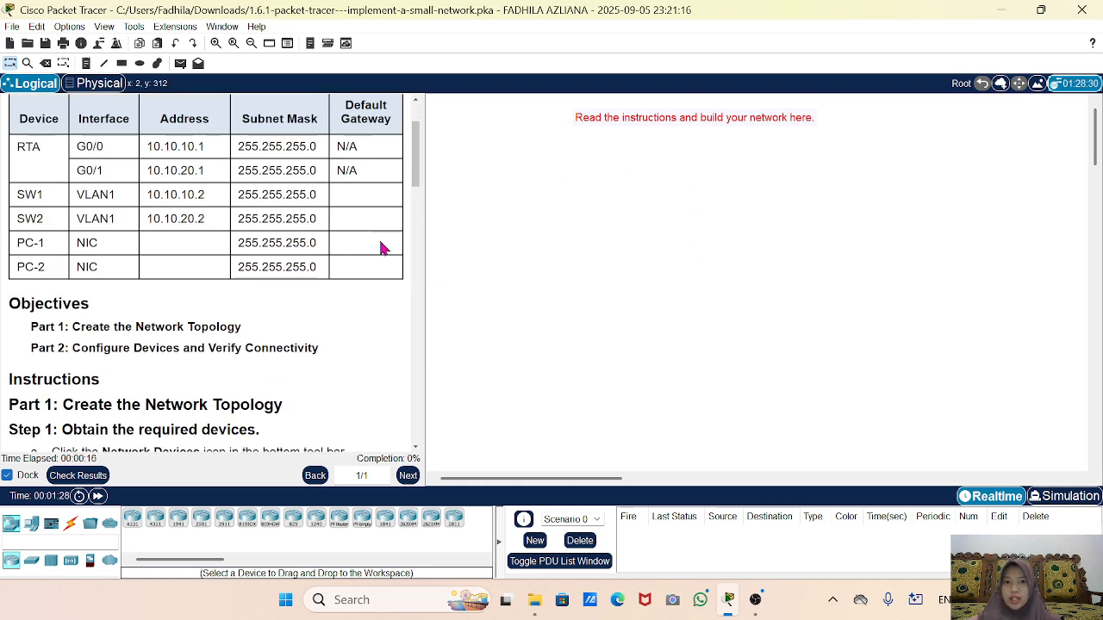
scroll(241, 284, "down", 2)
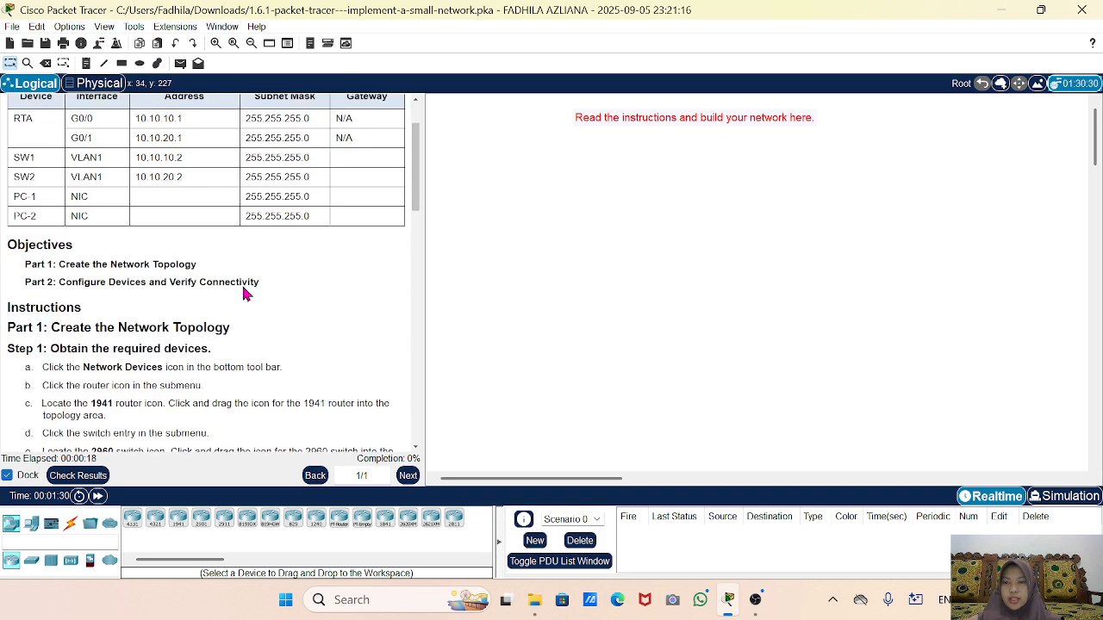
scroll(244, 294, "up", 2)
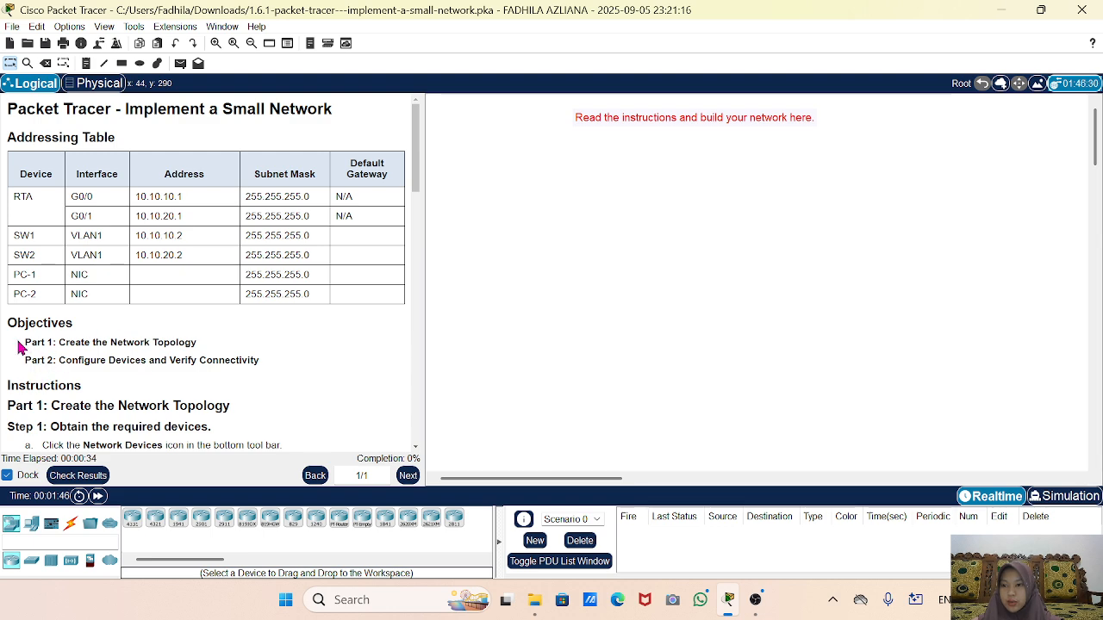
Highlight the Part 1 and Part 2 objective lines, then scroll down to Part 1 Step 1.
left_click_drag(19, 347, 204, 346)
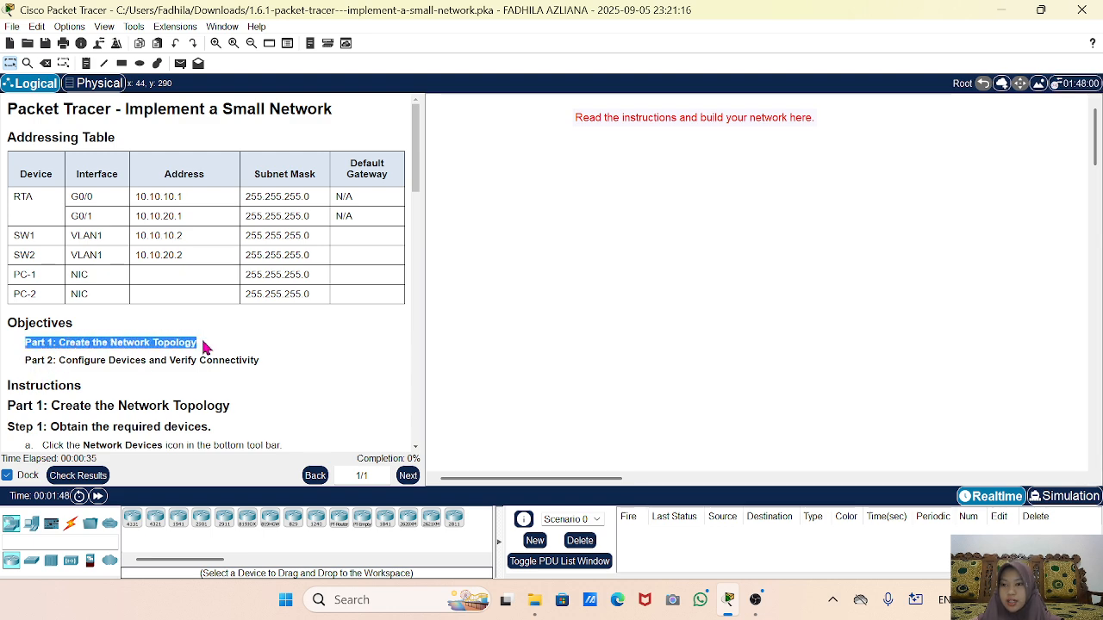
double_click(26, 362)
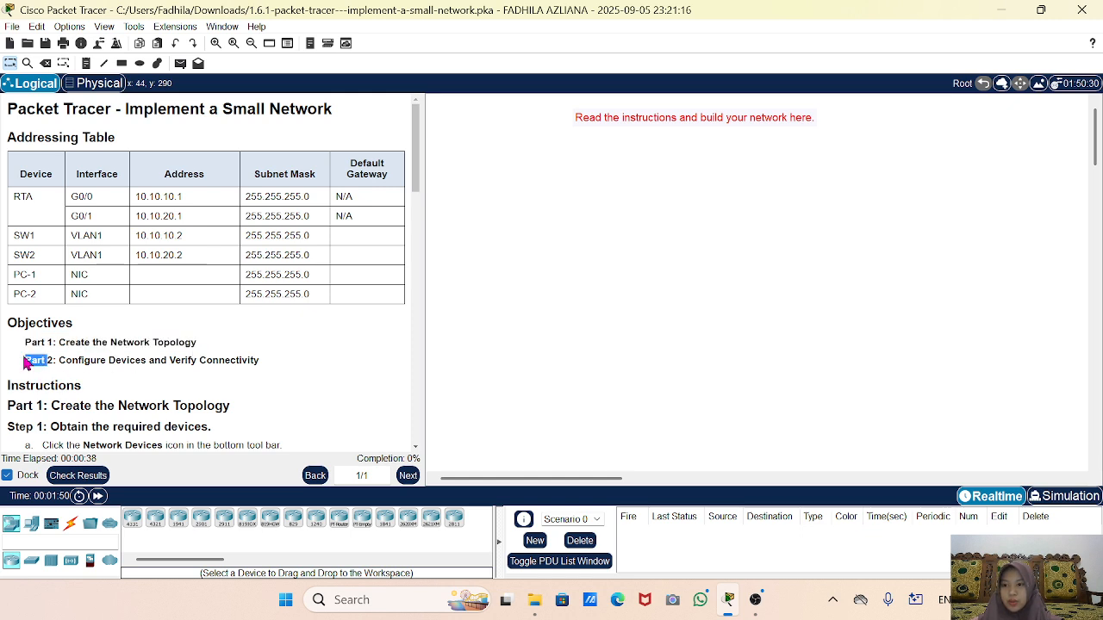
left_click_drag(26, 363, 274, 360)
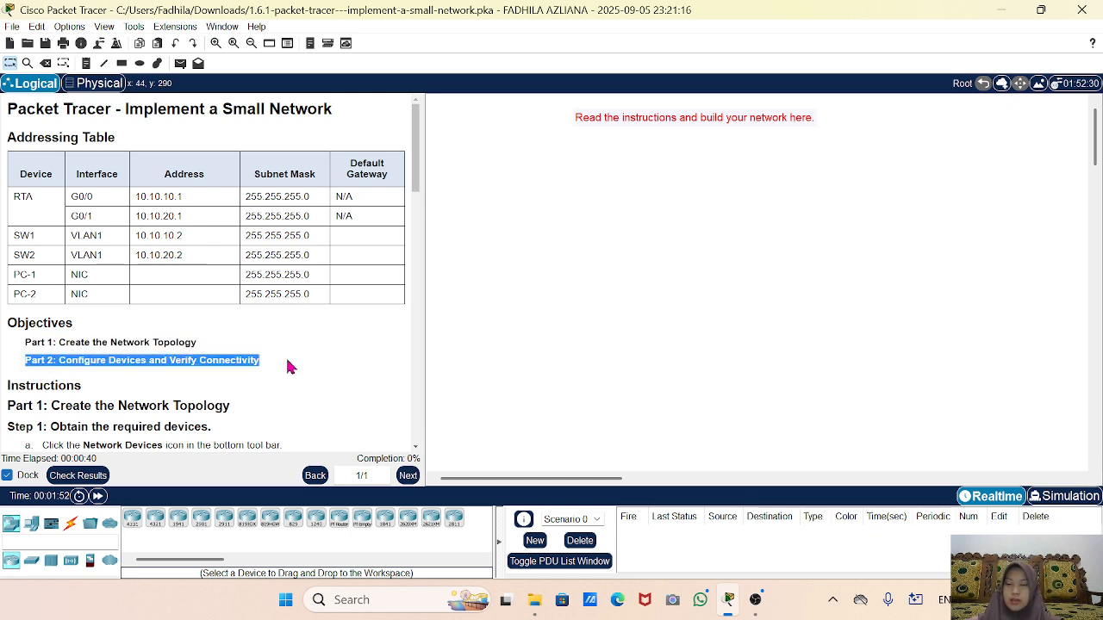
left_click(192, 392)
scroll(191, 391, "down", 3)
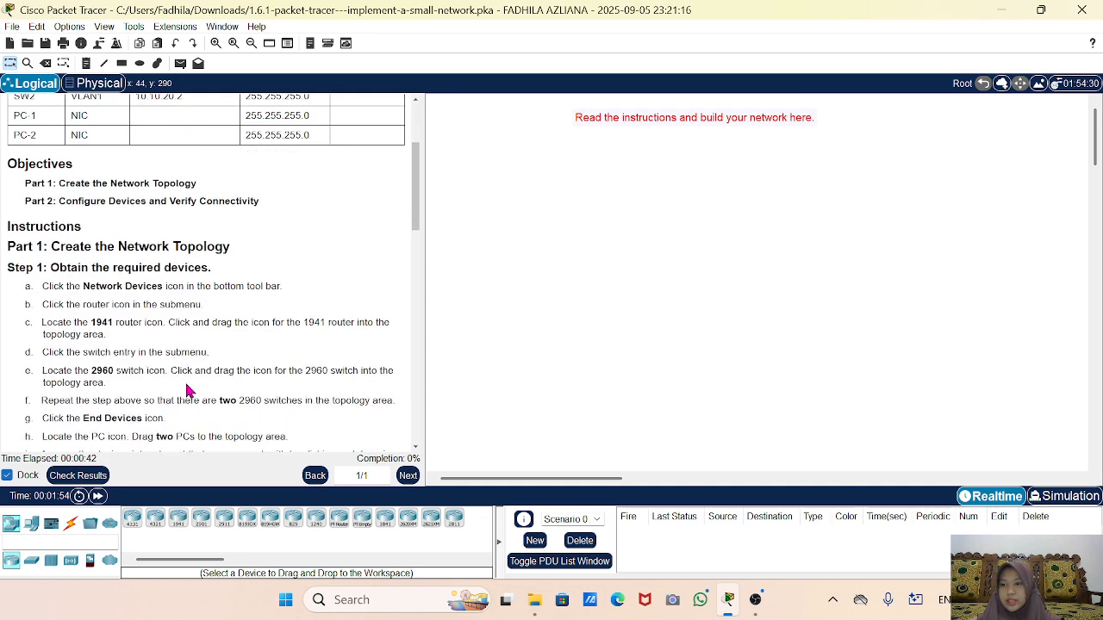
scroll(190, 391, "down", 1)
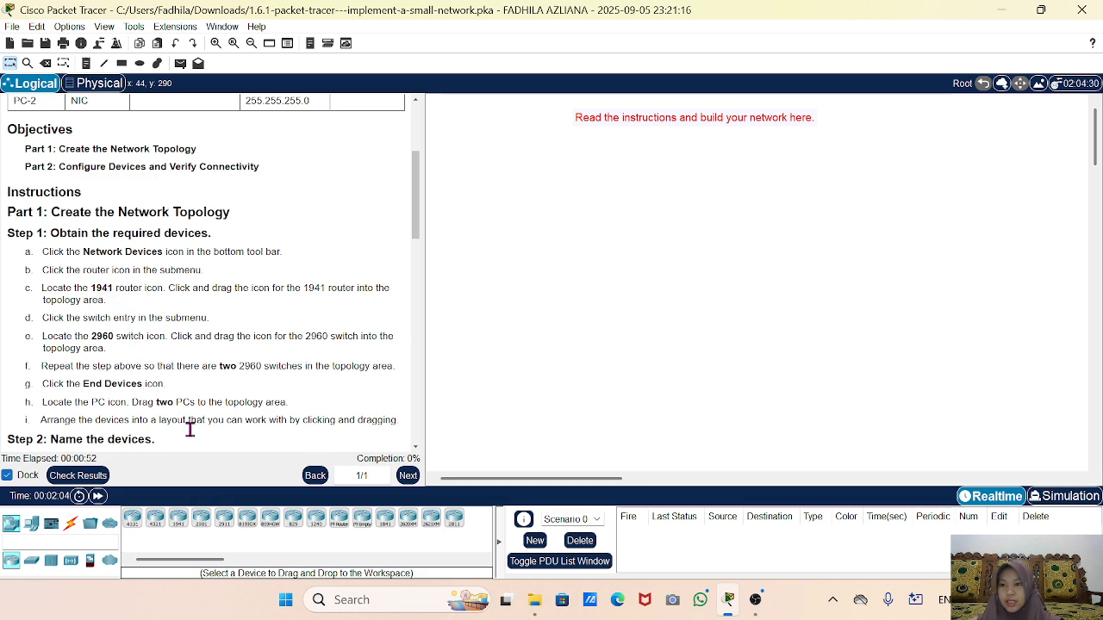
Place a 1941 router with a 2960 switch on each side of it.
left_click(178, 521)
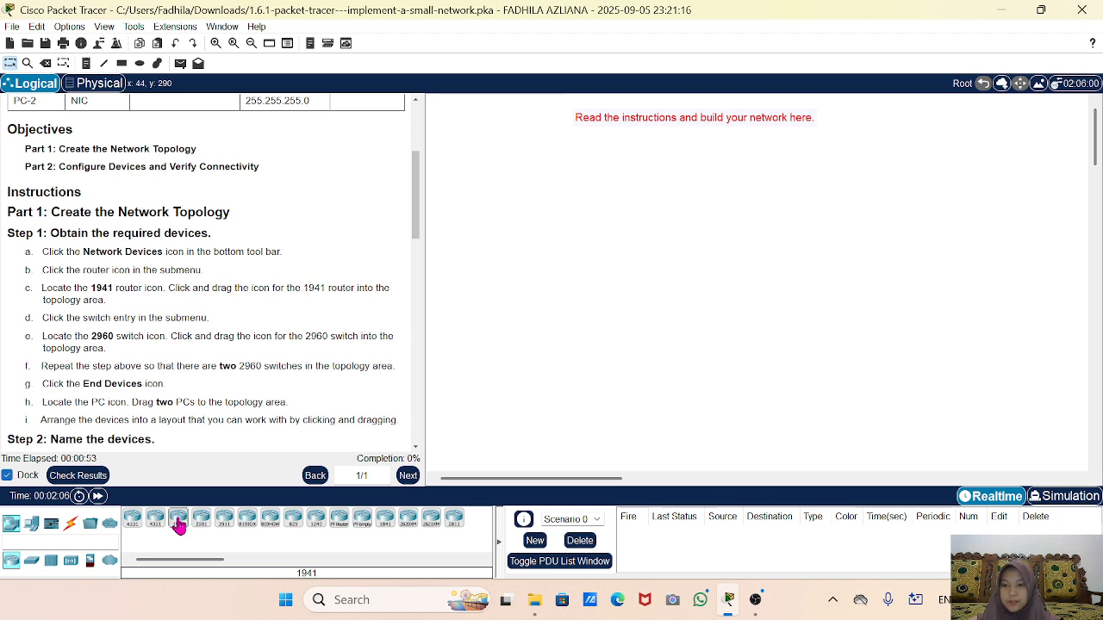
left_click(765, 226)
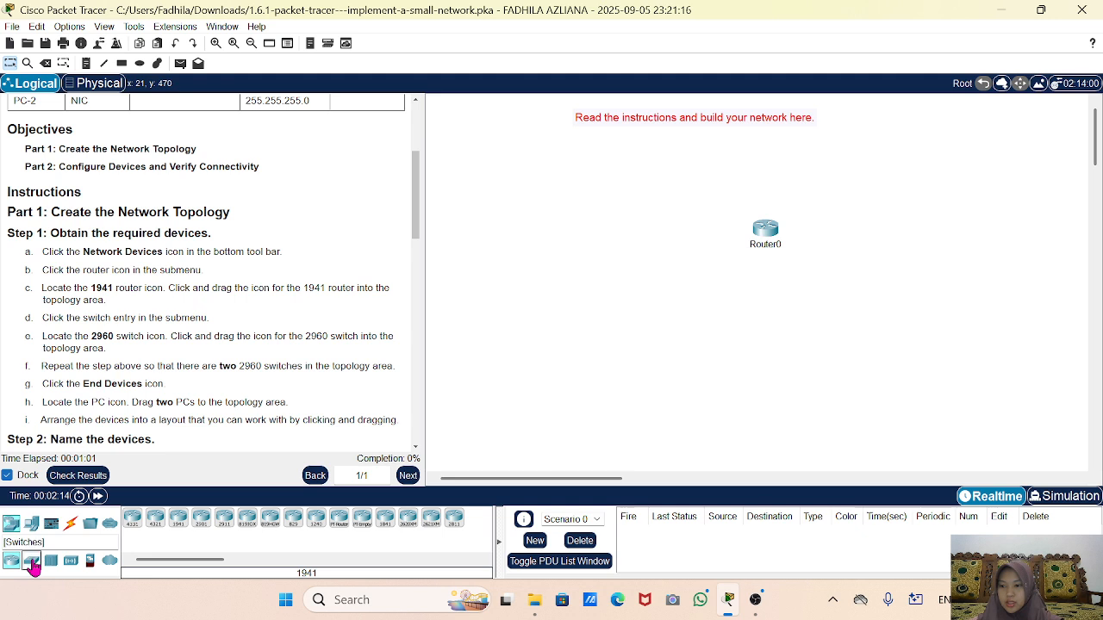
left_click(32, 562)
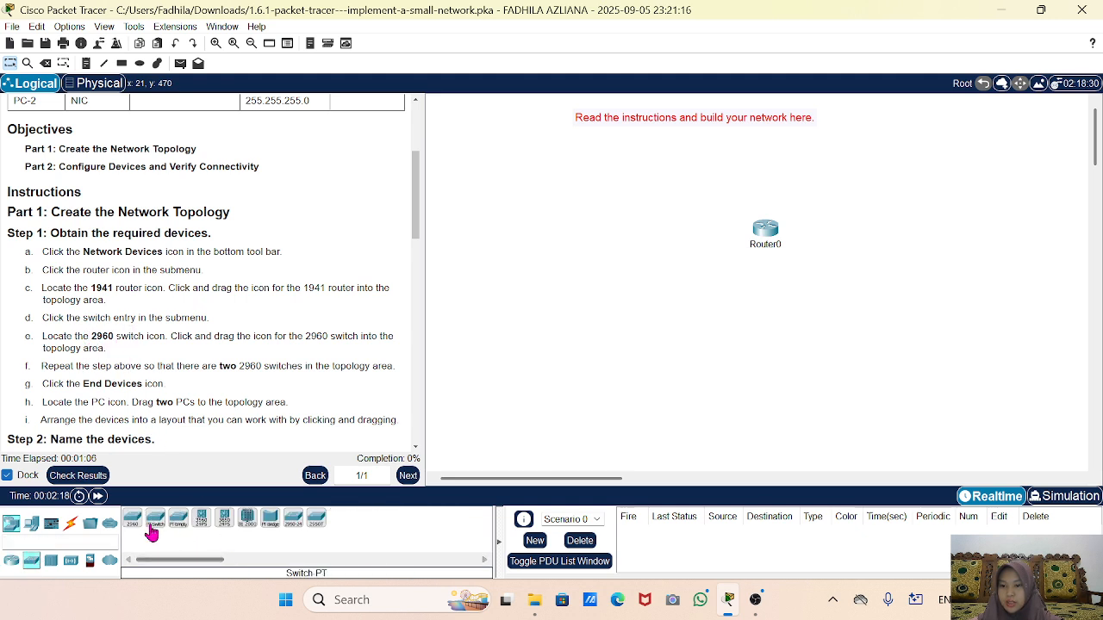
left_click_drag(131, 528, 158, 408)
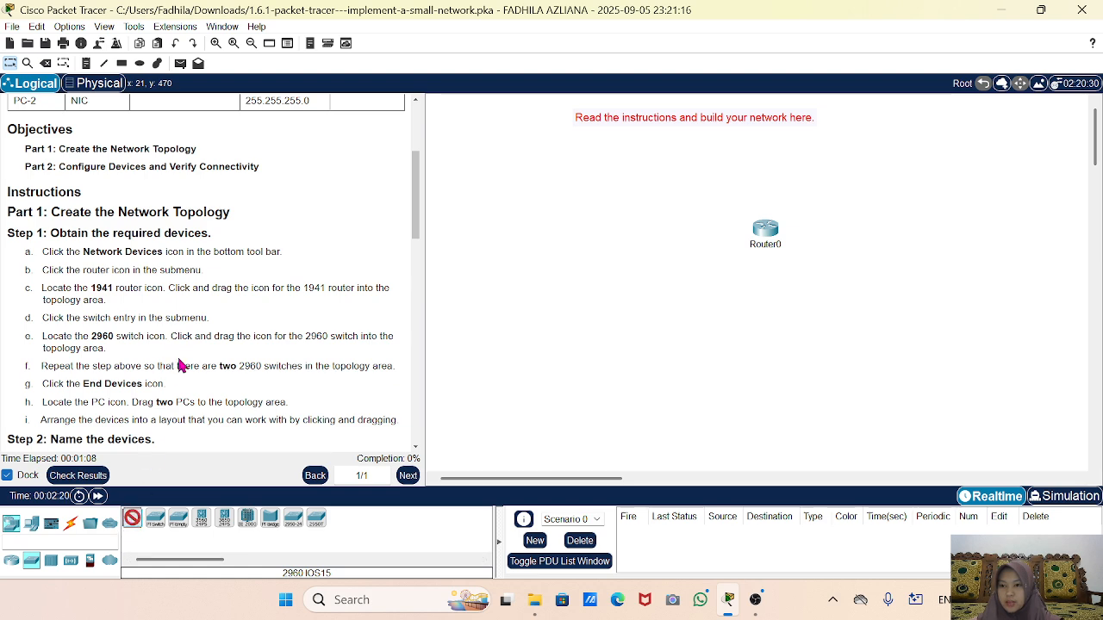
left_click(880, 227)
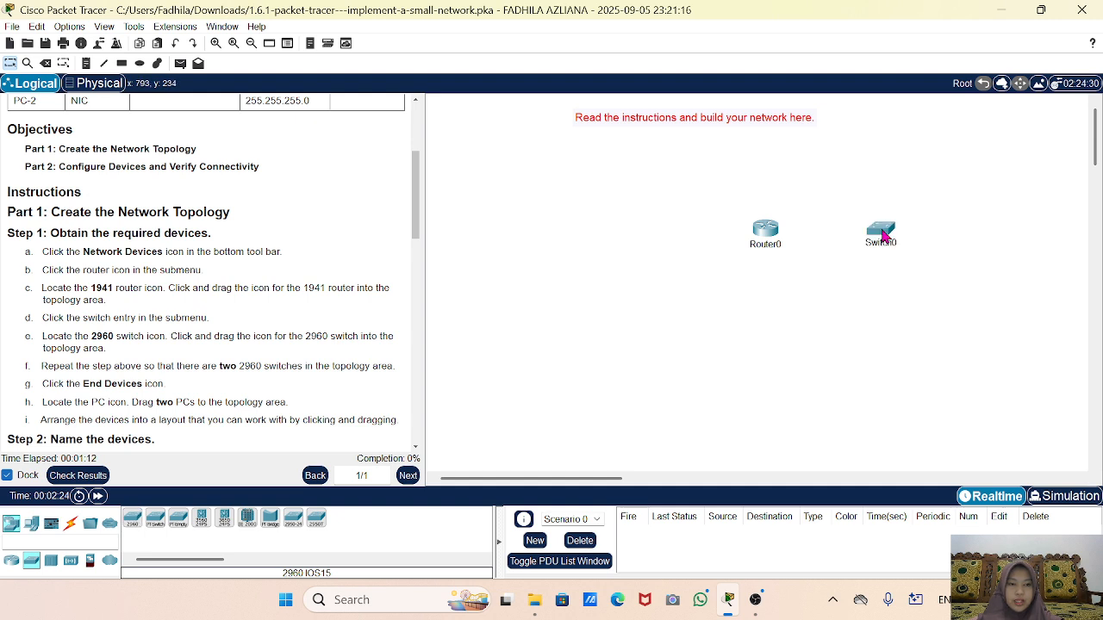
left_click(133, 519)
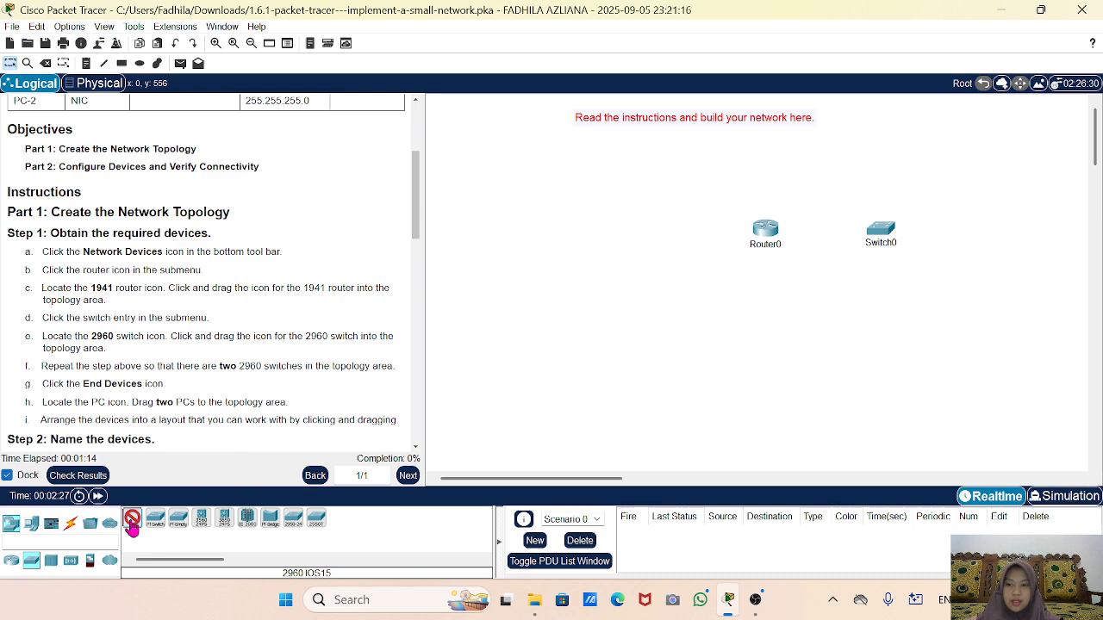
left_click(658, 233)
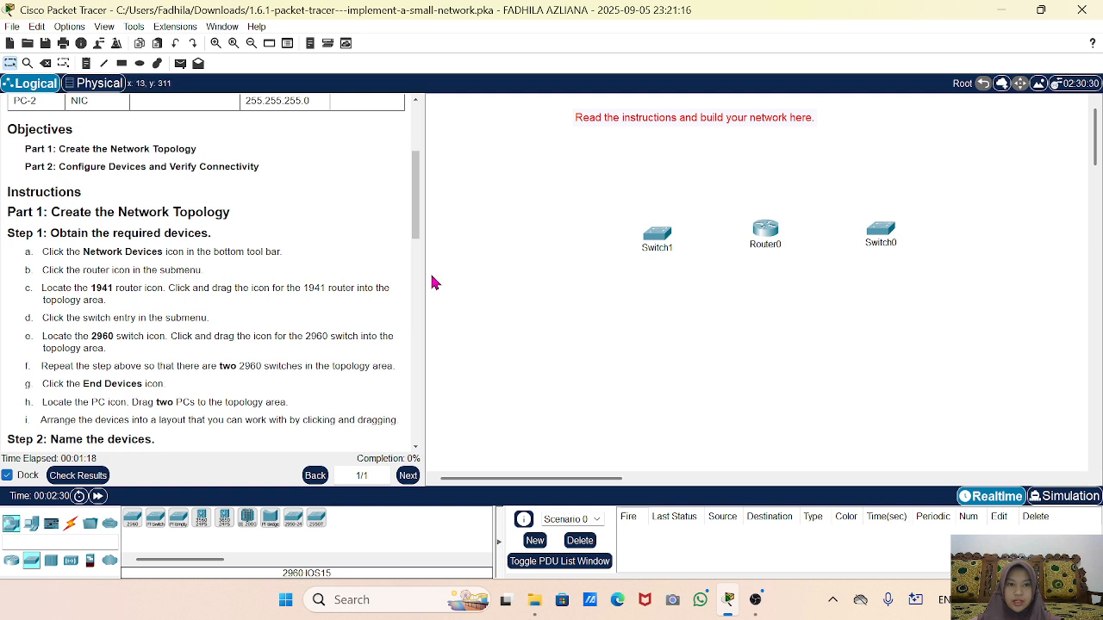
Place two PC-PT end devices, one at the far right and one at the far left.
left_click(31, 523)
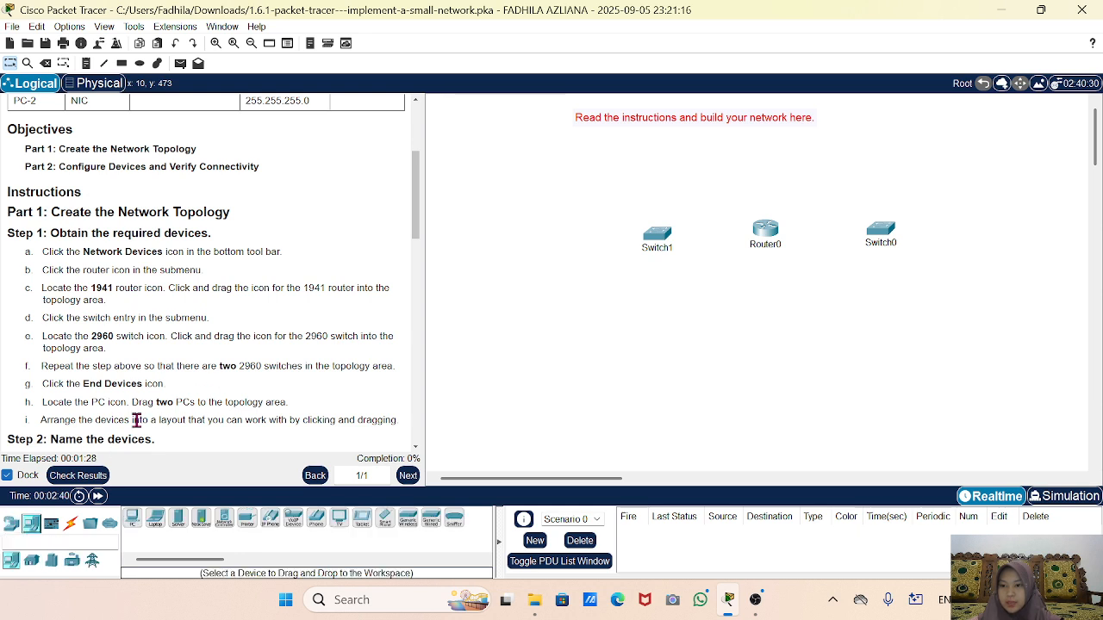
left_click(132, 518)
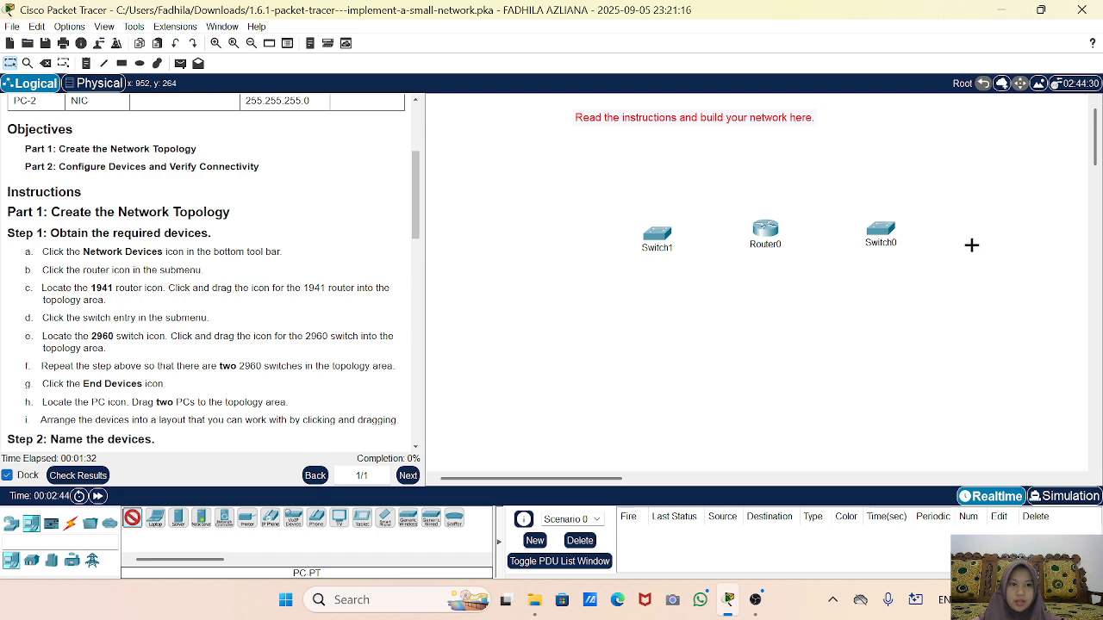
left_click(1001, 232)
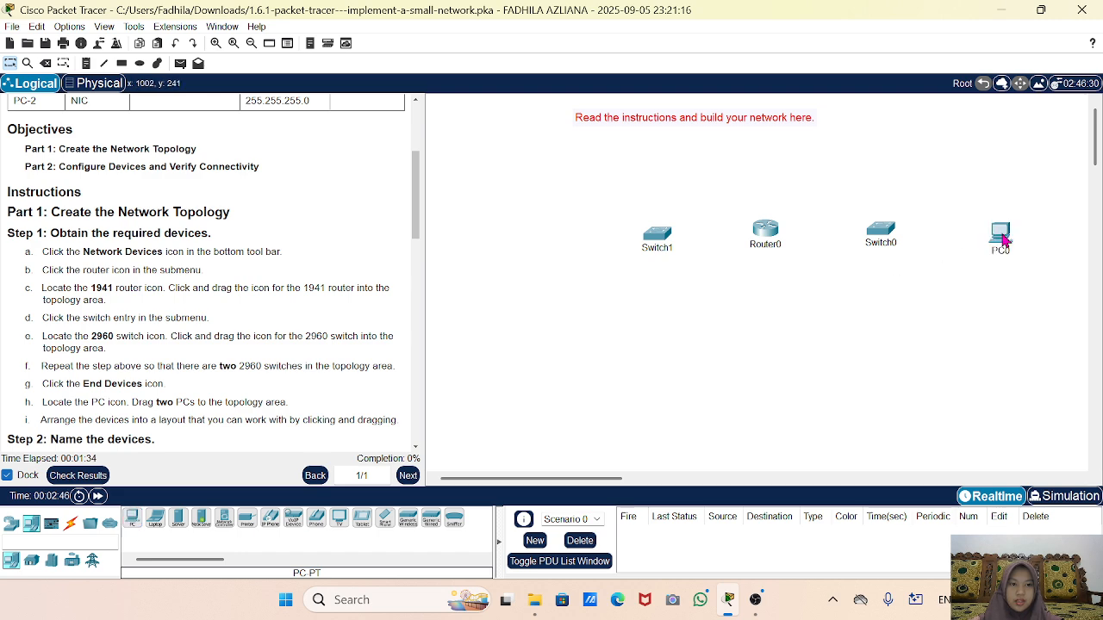
left_click(132, 520)
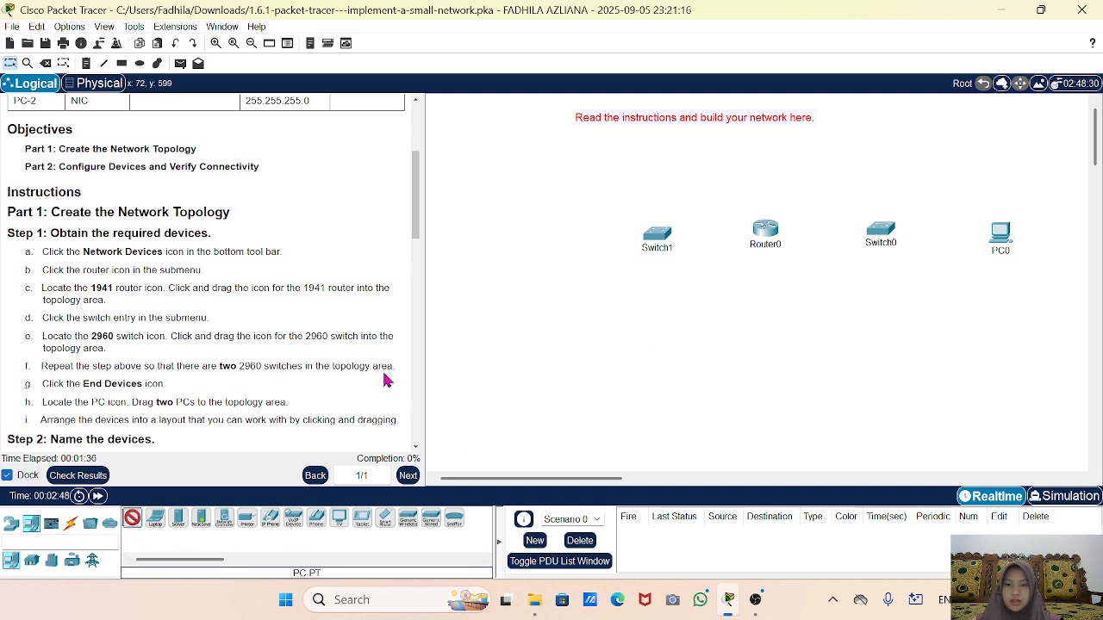
left_click(508, 245)
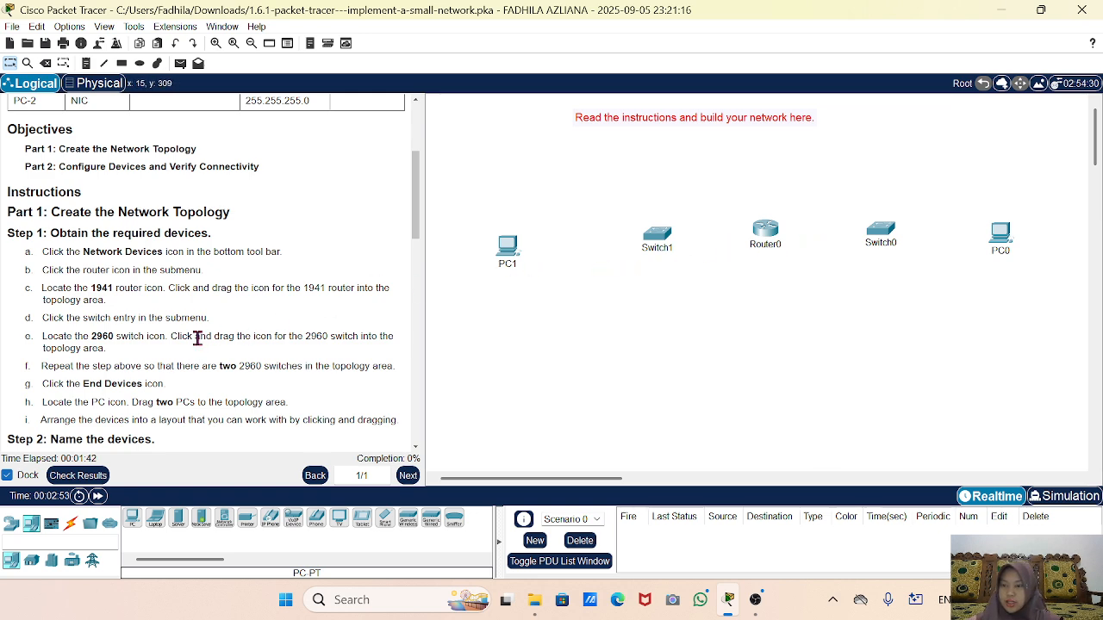
scroll(197, 338, "down", 3)
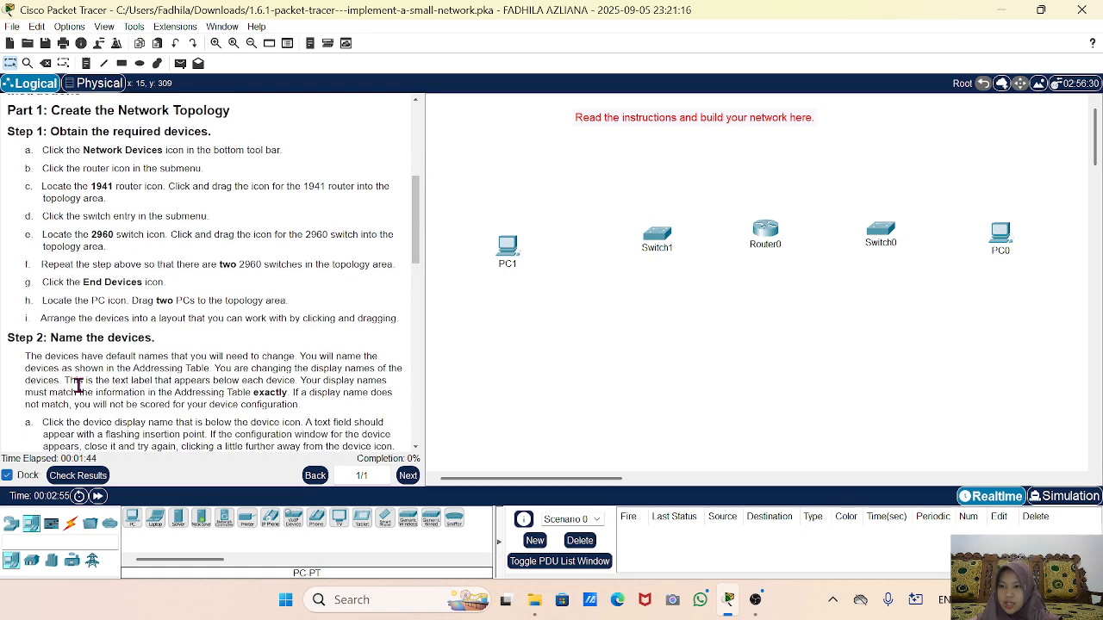
Rename the router to RTA and Switch1 to SW1.
left_click(761, 246)
left_click_drag(789, 243, 685, 258)
left_click_drag(795, 244, 726, 247)
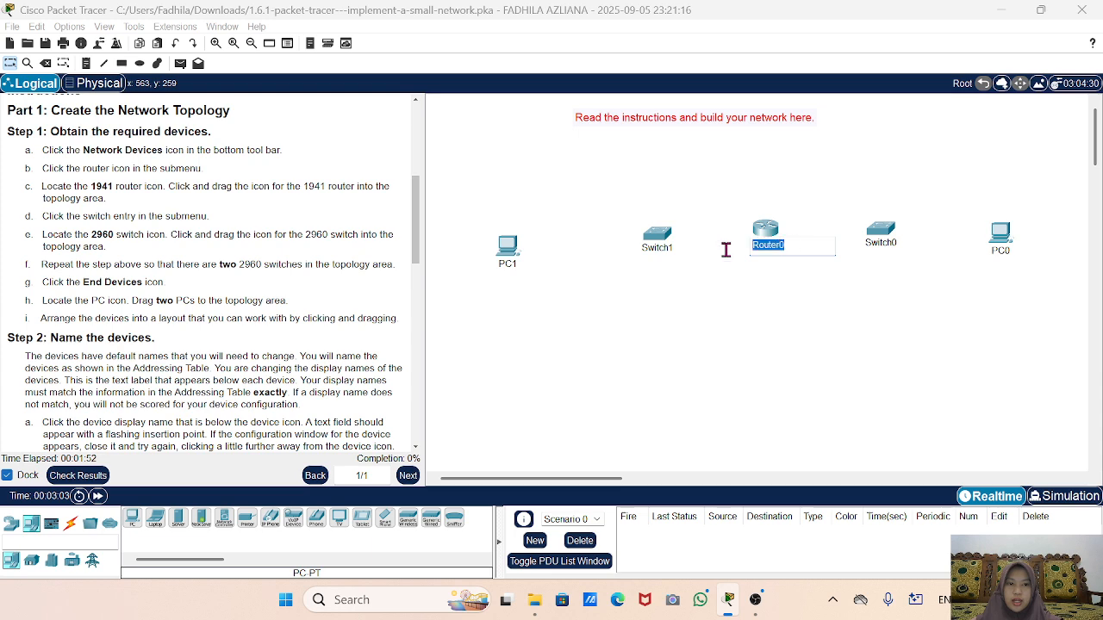
scroll(45, 259, "up", 5)
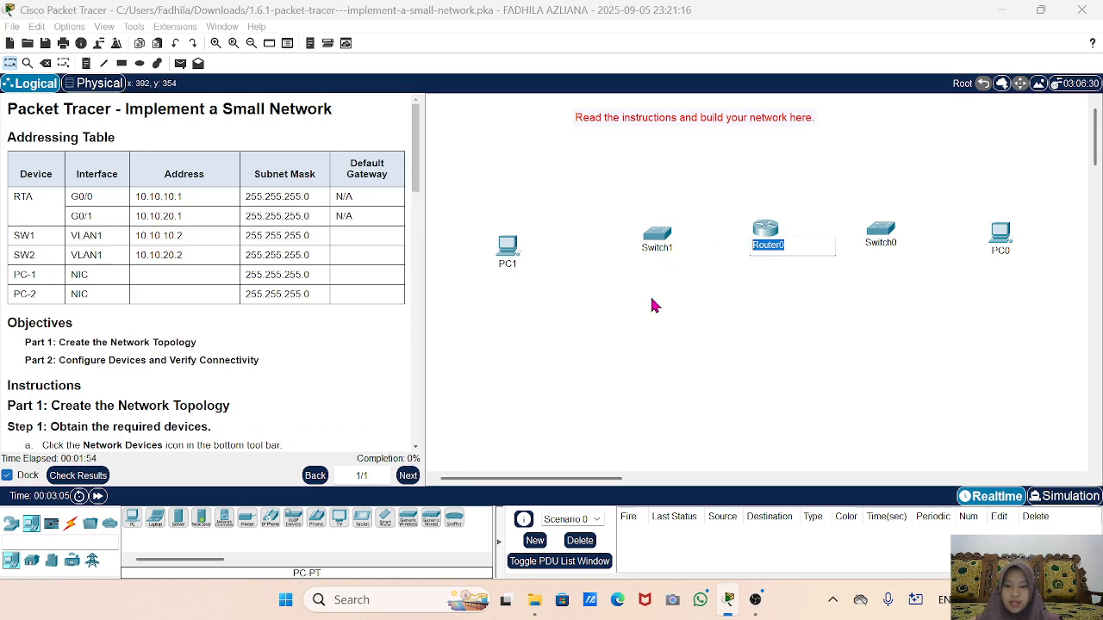
type("RTA")
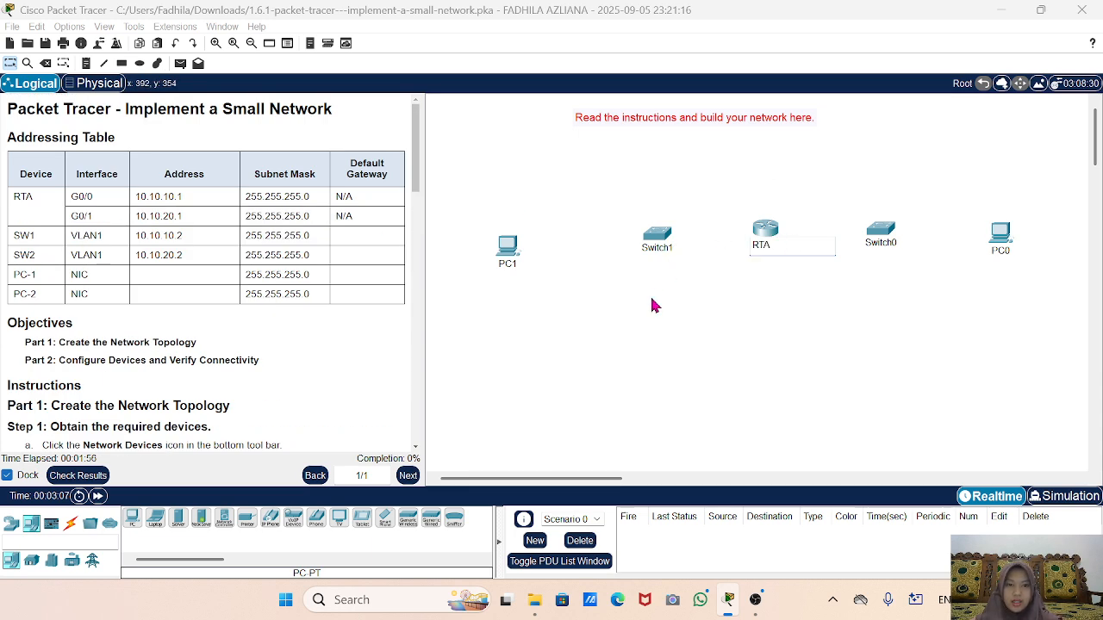
left_click(658, 248)
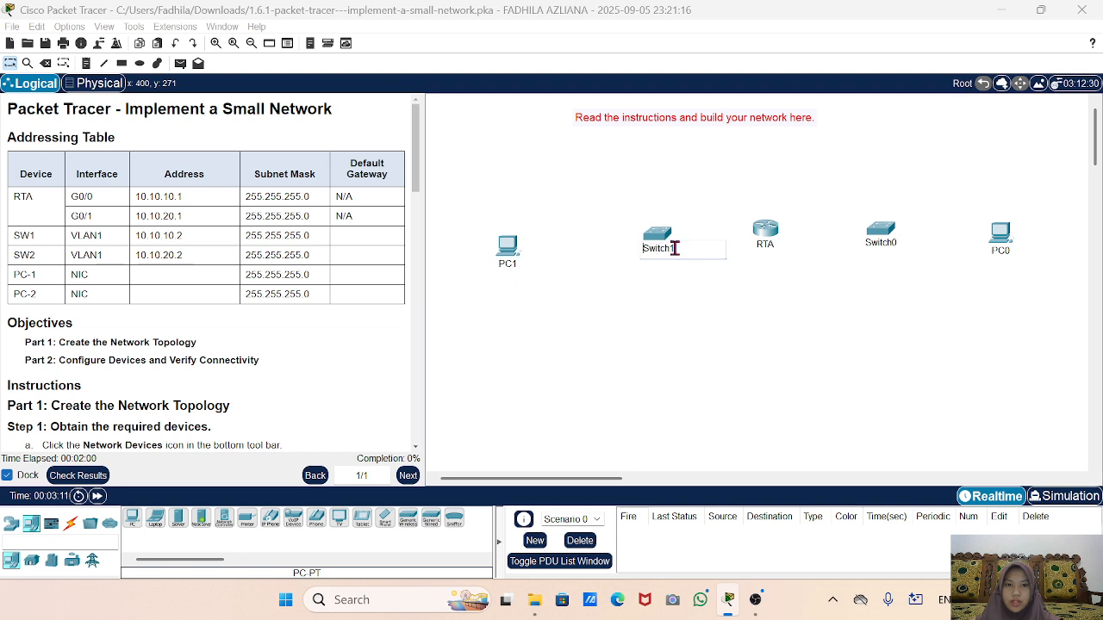
double_click(675, 248)
type("SW1")
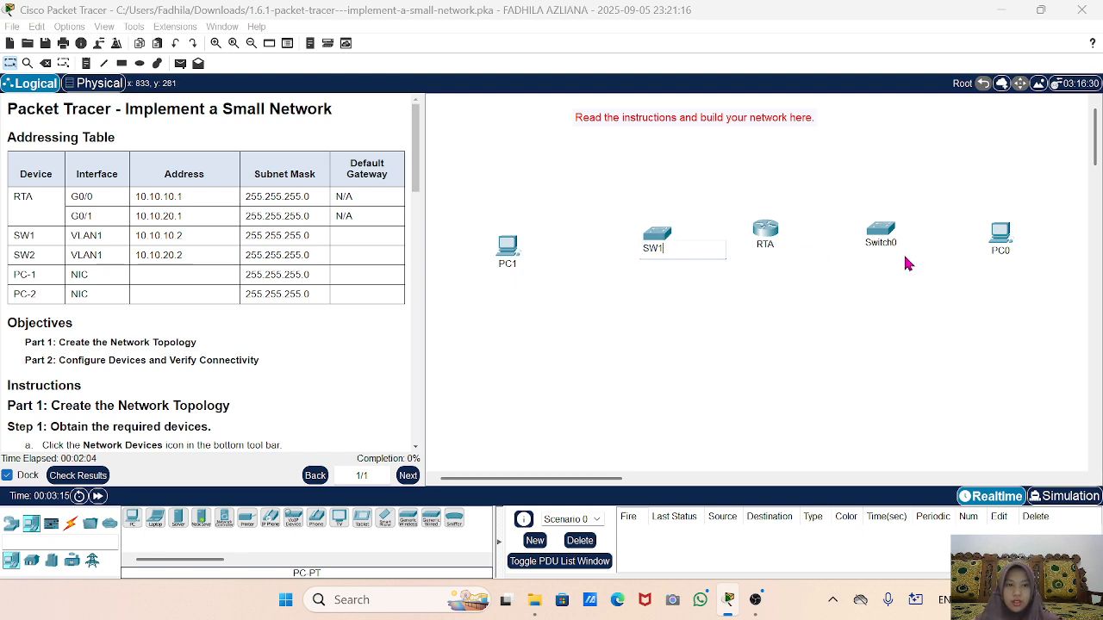
Rename Switch0 to SW2 and PC0 to PC2.
left_click(874, 245)
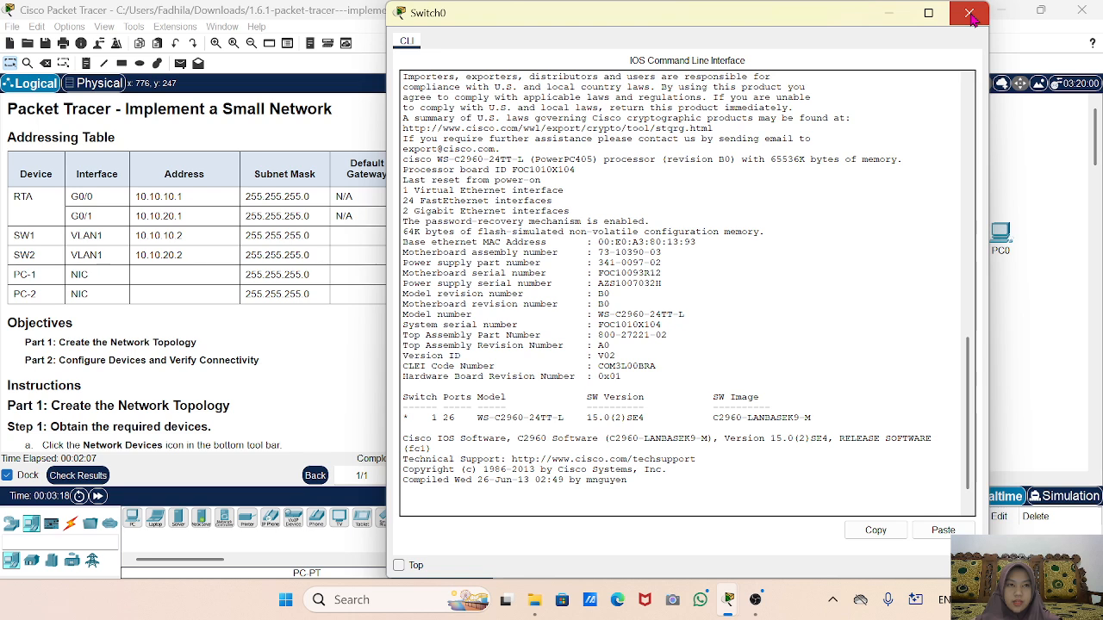
left_click(969, 14)
left_click(874, 244)
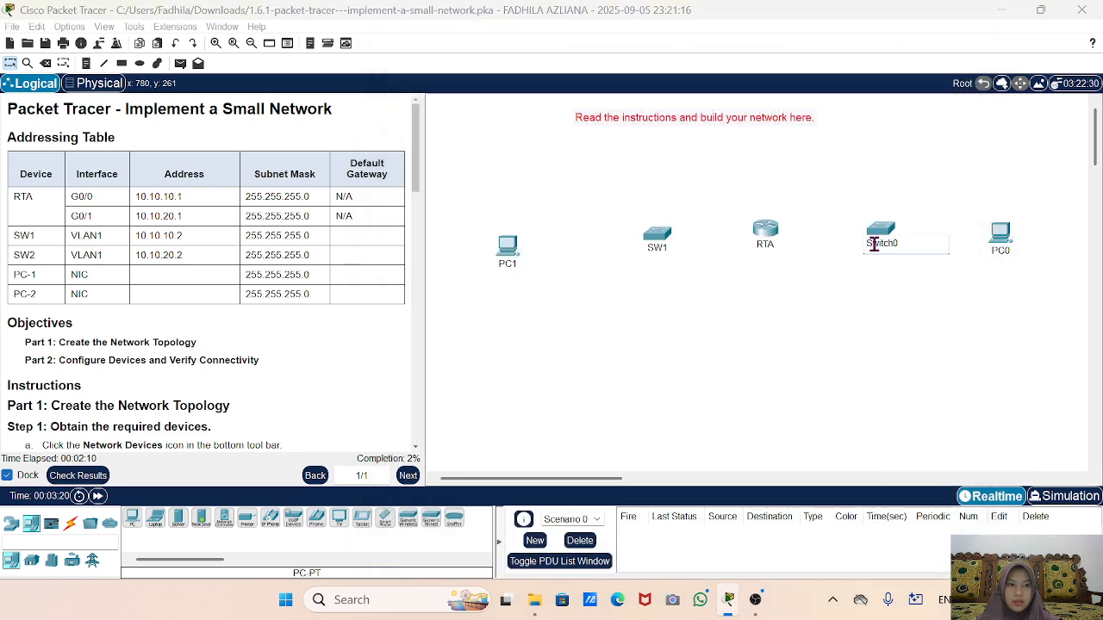
left_click_drag(909, 243, 864, 243)
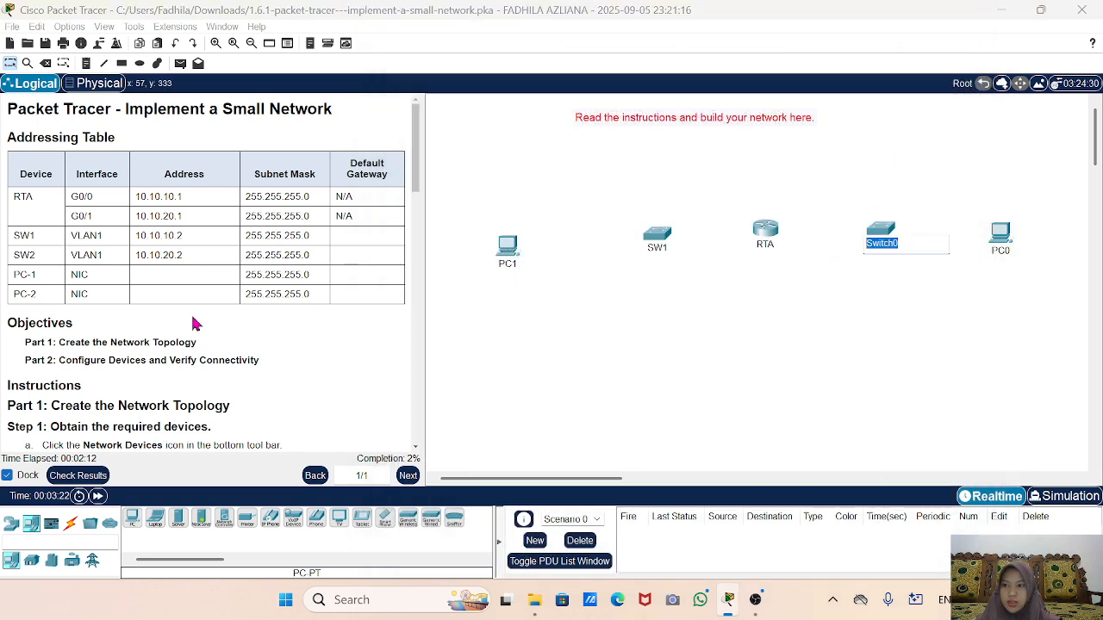
type("SW2")
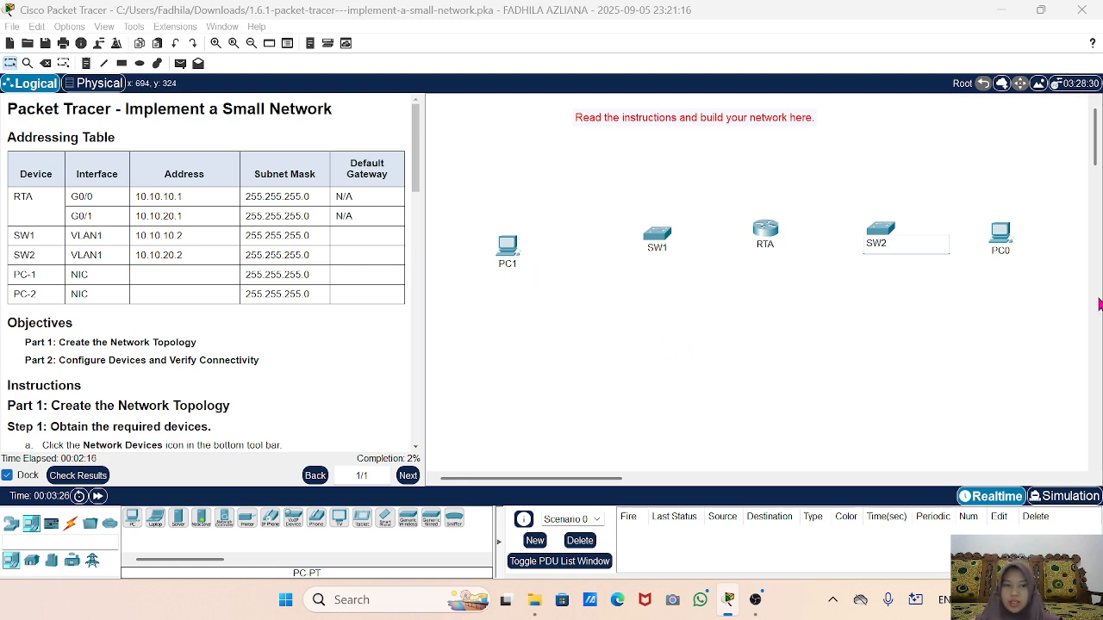
left_click(1001, 250)
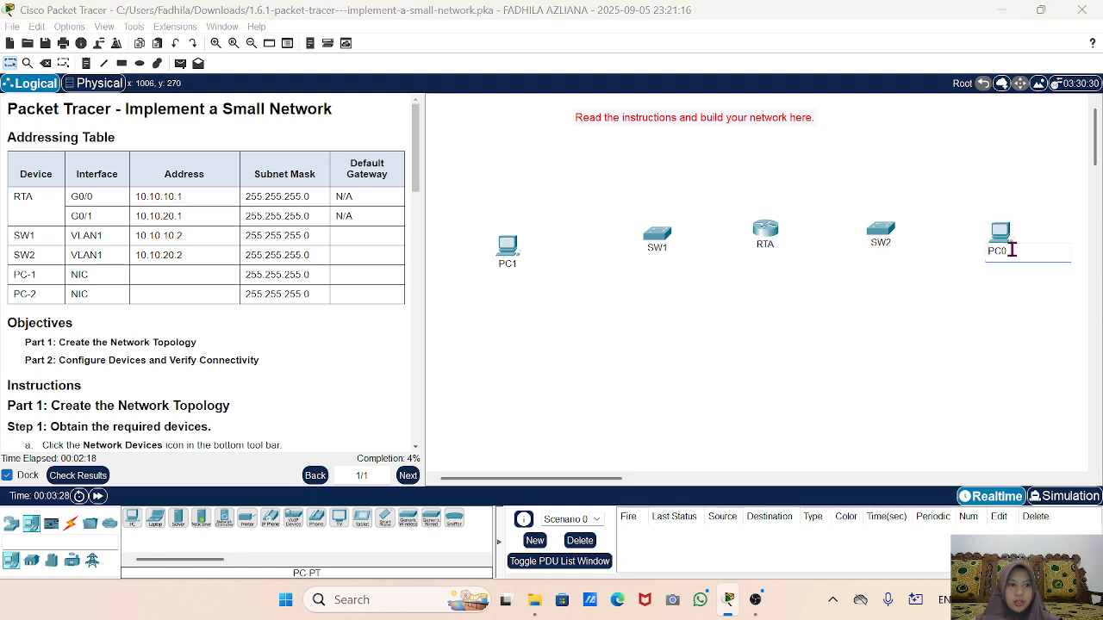
key("BackSpace")
type("2")
left_click(834, 339)
Select the Copper Straight-Through cable from Connections for the Step 3 cabling.
scroll(35, 426, "down", 7)
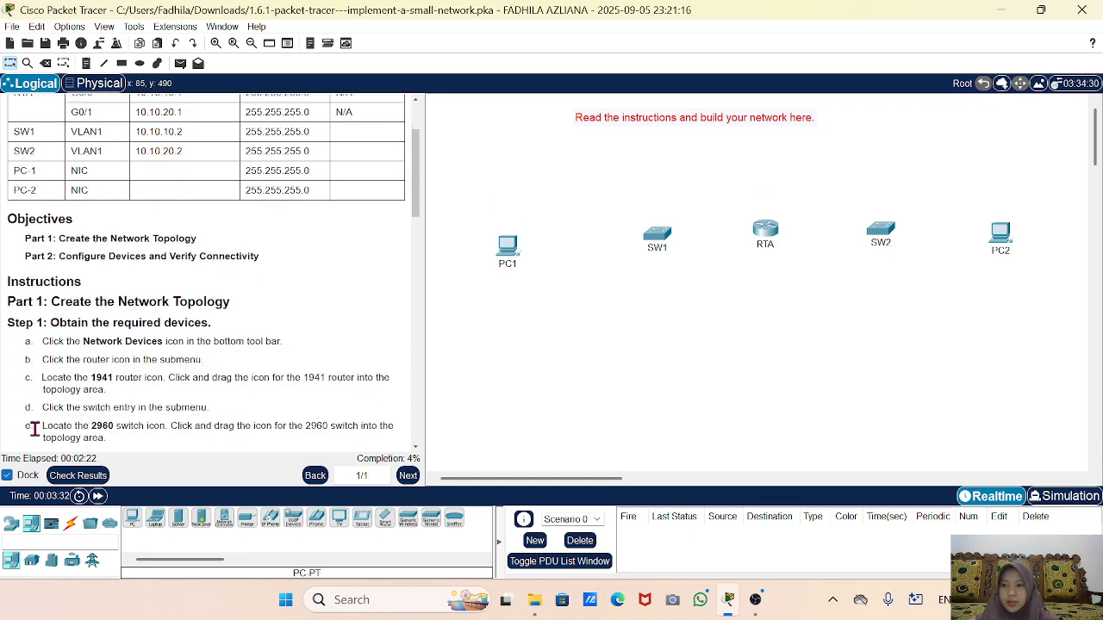
scroll(34, 428, "down", 8)
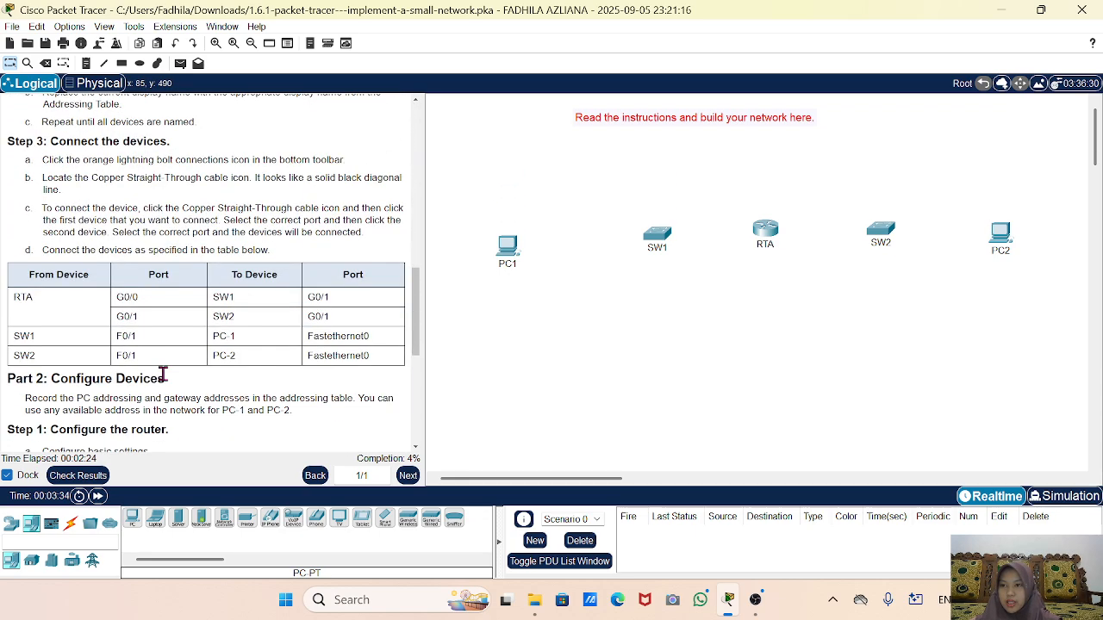
scroll(160, 374, "up", 1)
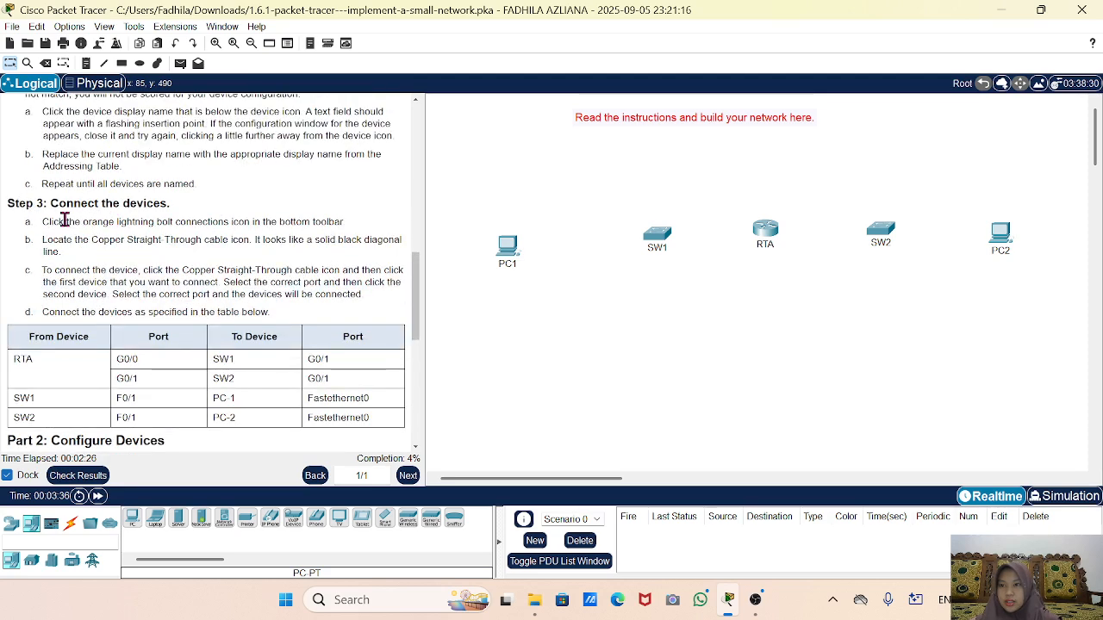
left_click(71, 528)
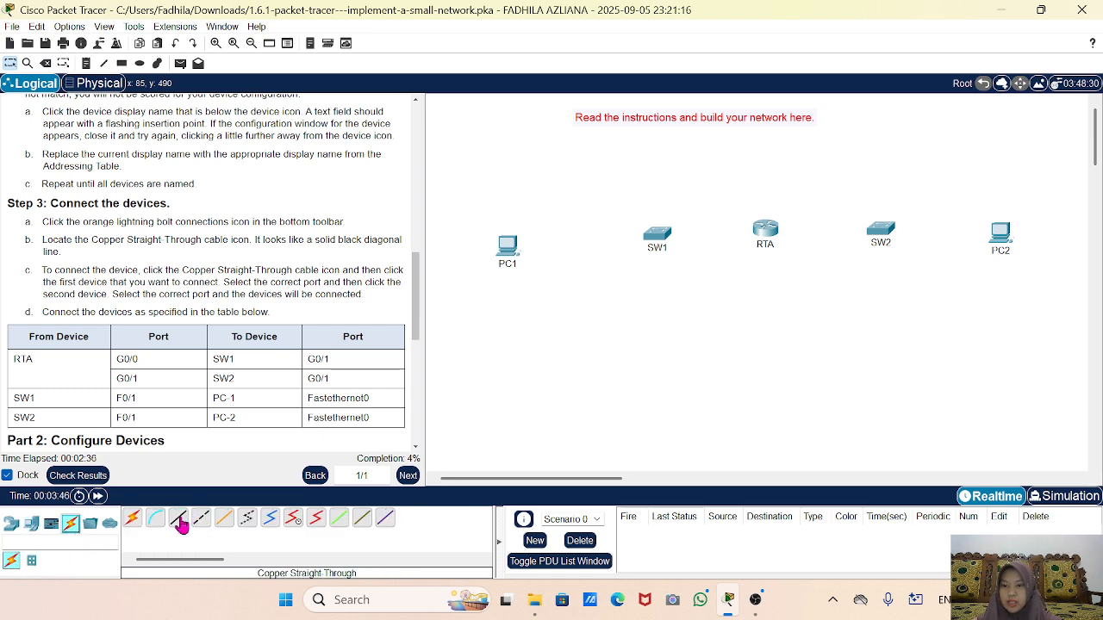
left_click(181, 527)
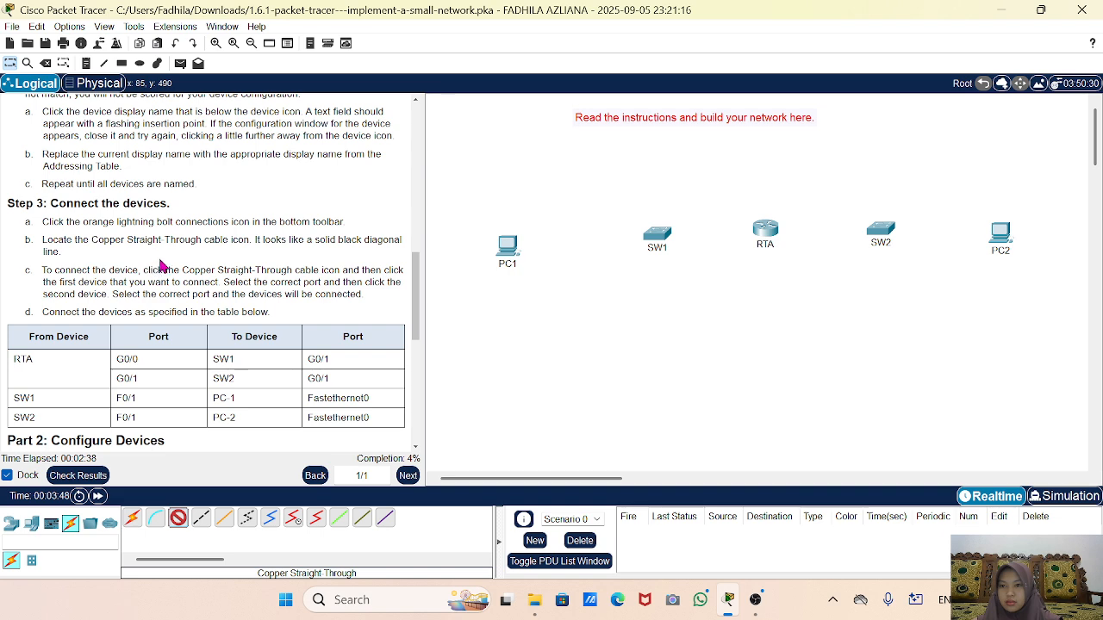
left_click_drag(93, 239, 204, 240)
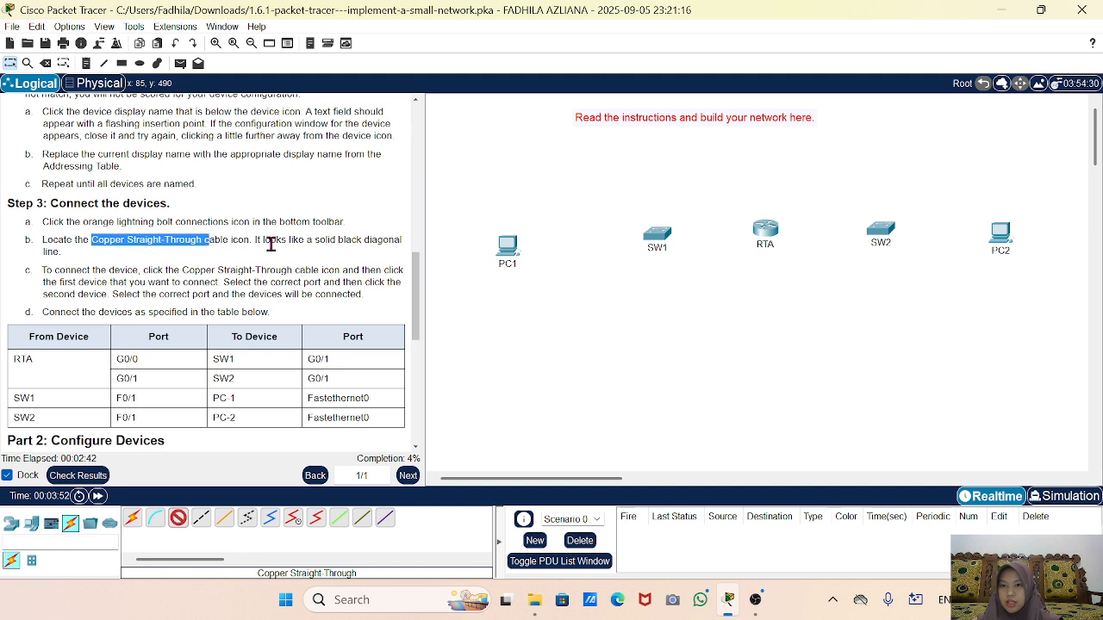
left_click(229, 270)
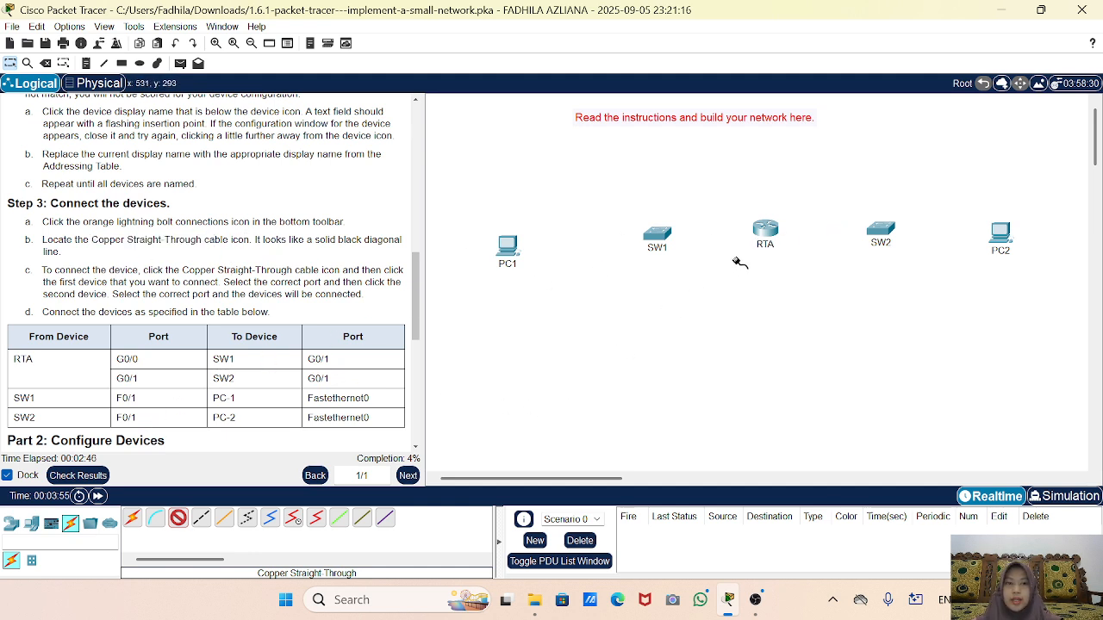
Cable RTA G0/0 to SW1 G0/1 and RTA G0/1 to SW2 G0/1 with straight-through copper.
left_click(766, 229)
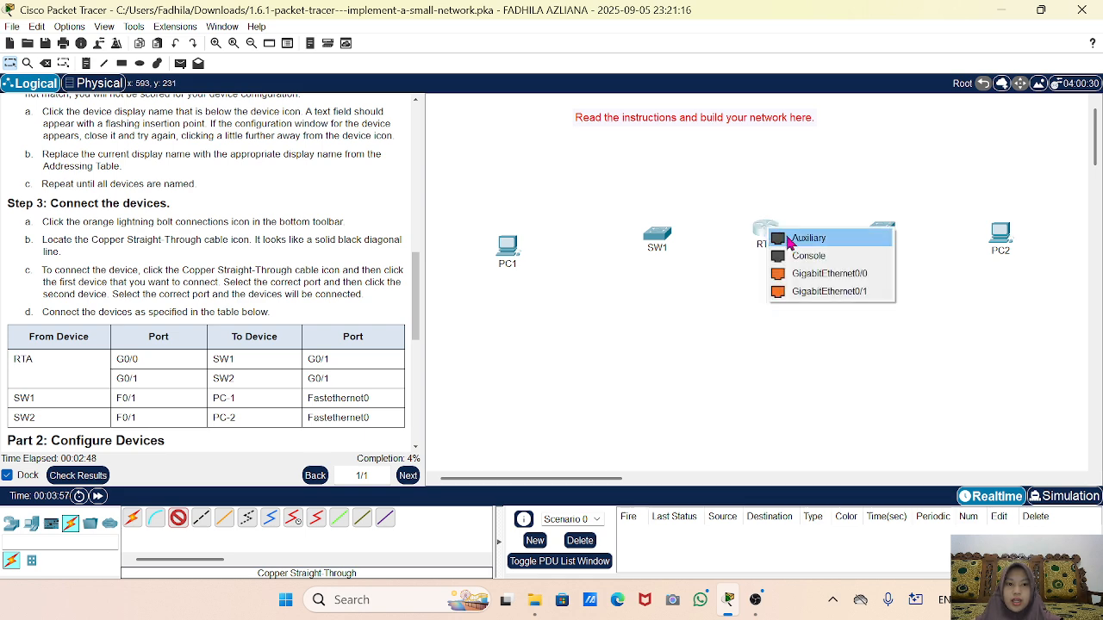
left_click(813, 280)
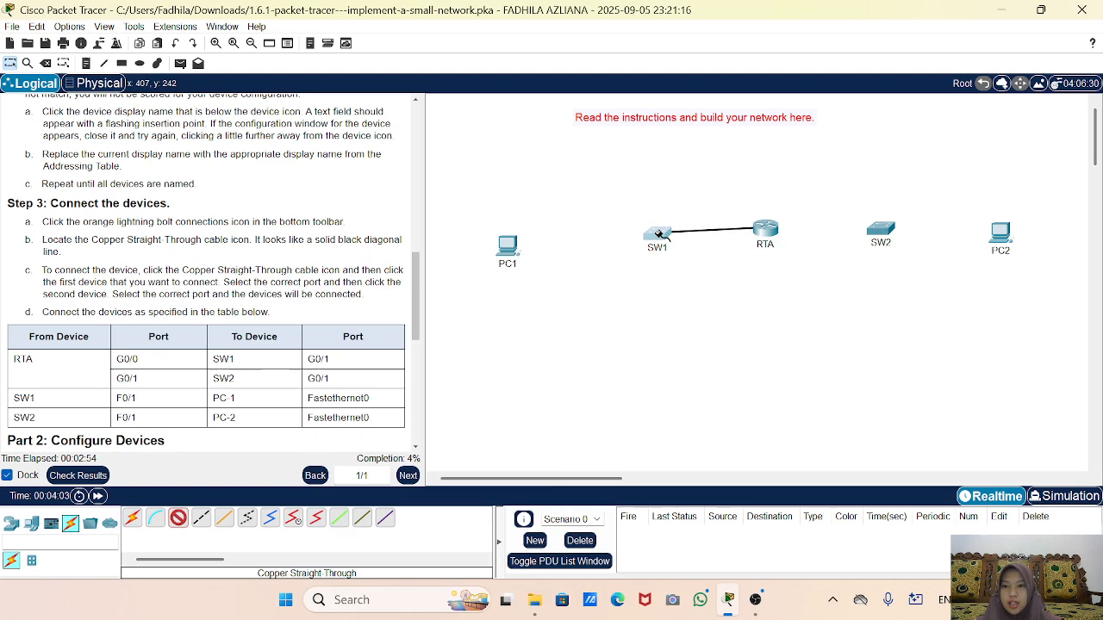
left_click(659, 233)
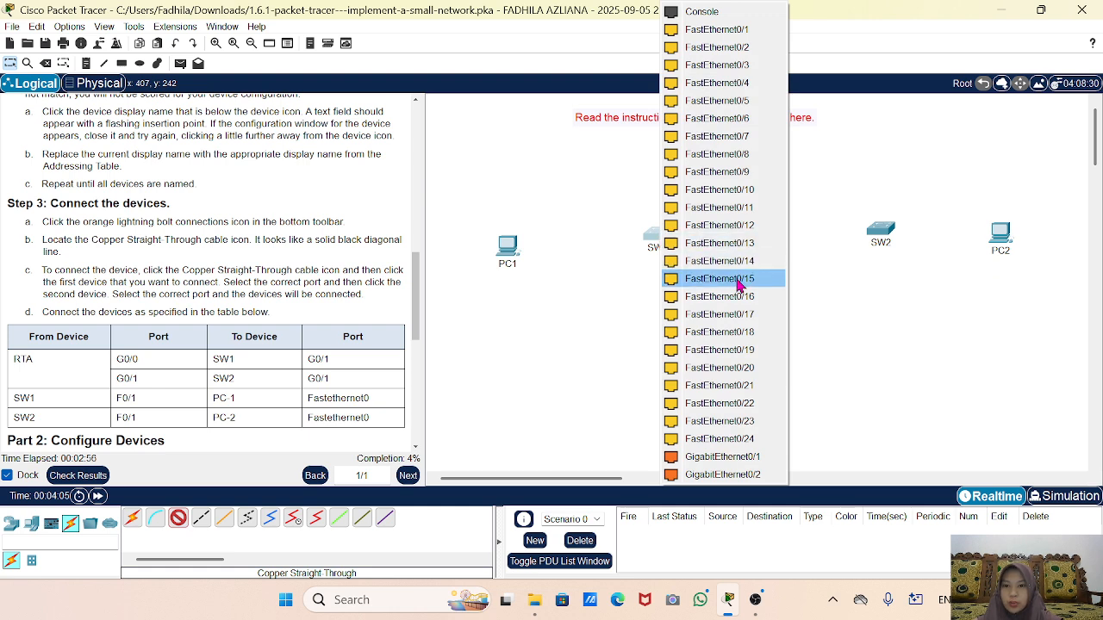
left_click(742, 458)
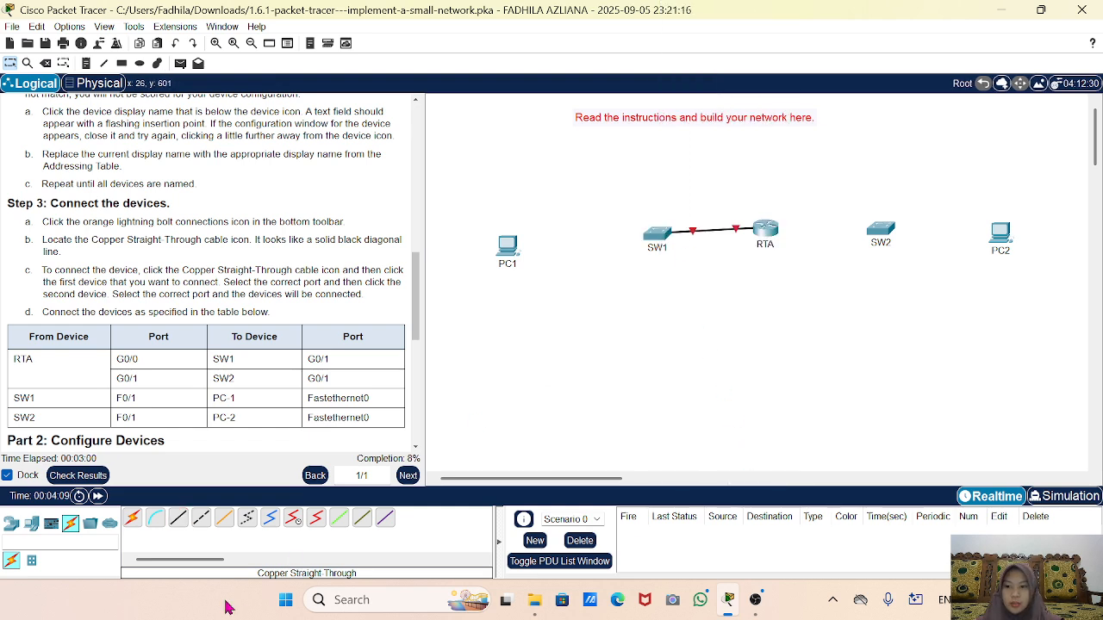
left_click(177, 517)
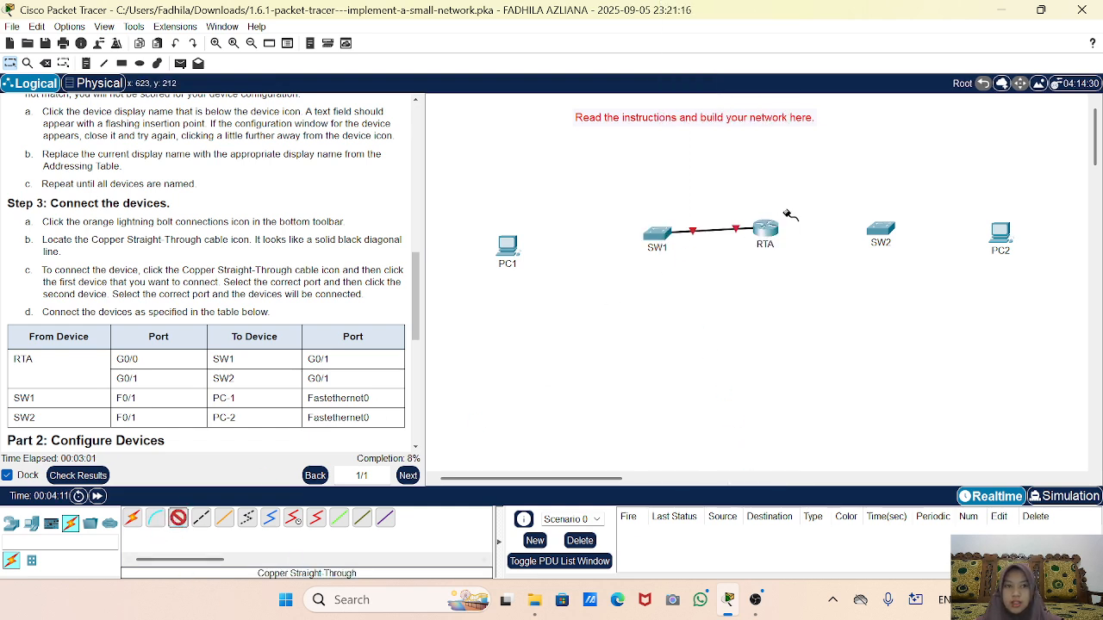
left_click(765, 231)
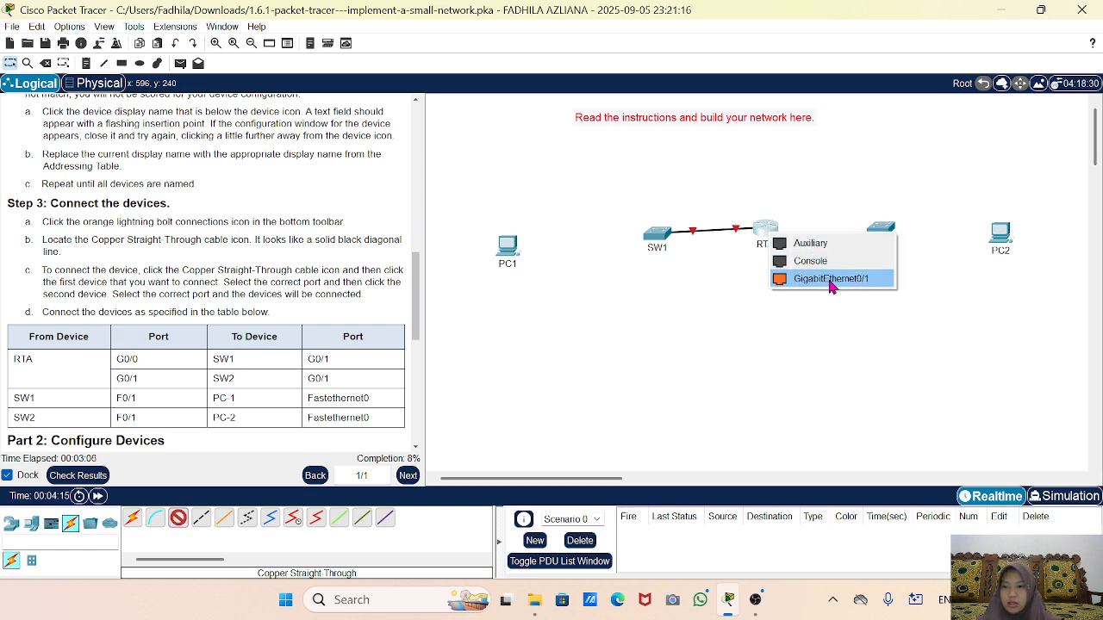
left_click(829, 278)
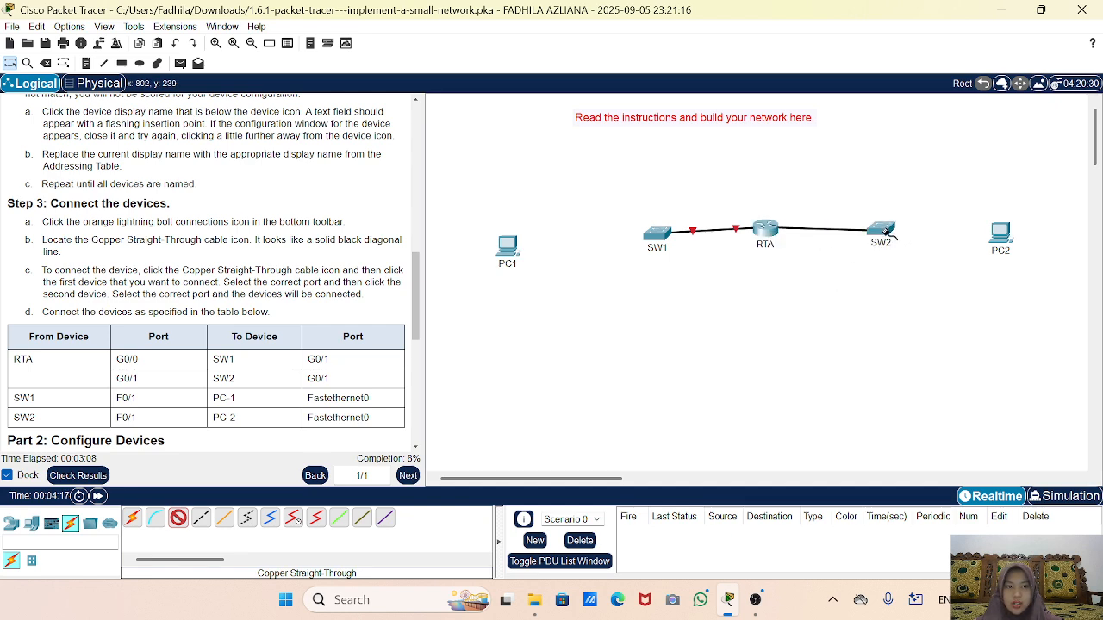
left_click(880, 228)
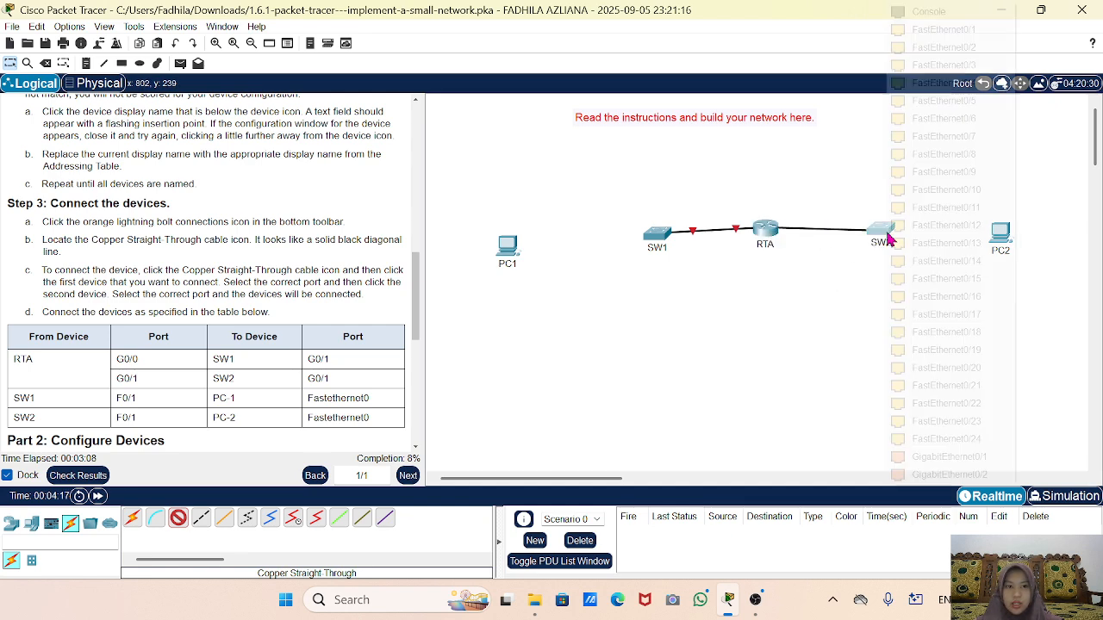
left_click(935, 461)
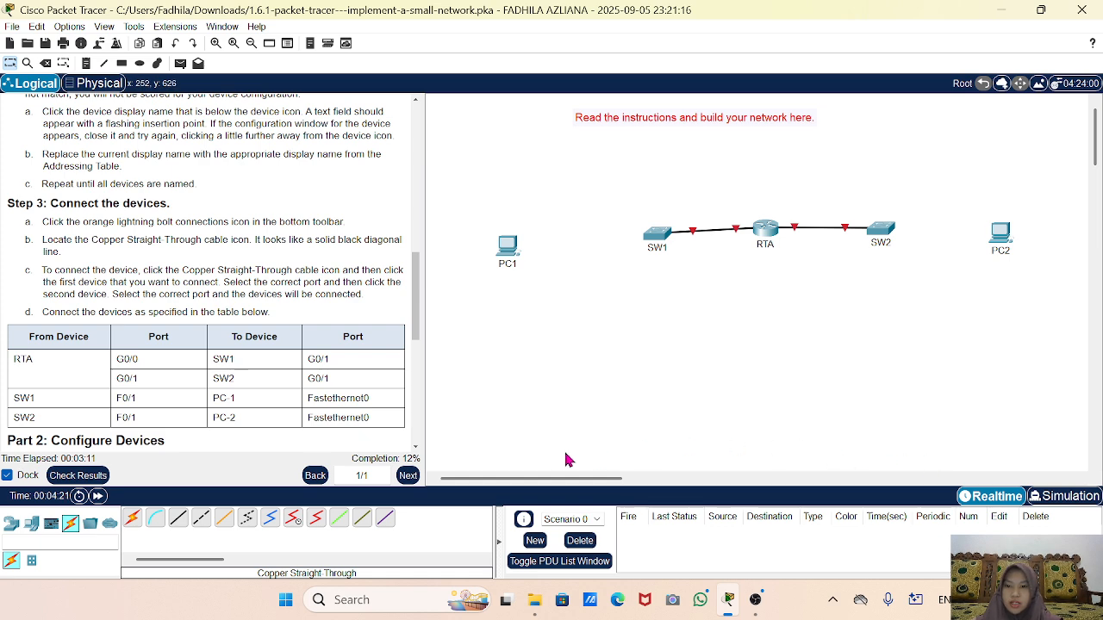
Connect SW1 FastEthernet0/1 to PC1 FastEthernet0 with a straight-through cable.
left_click(178, 518)
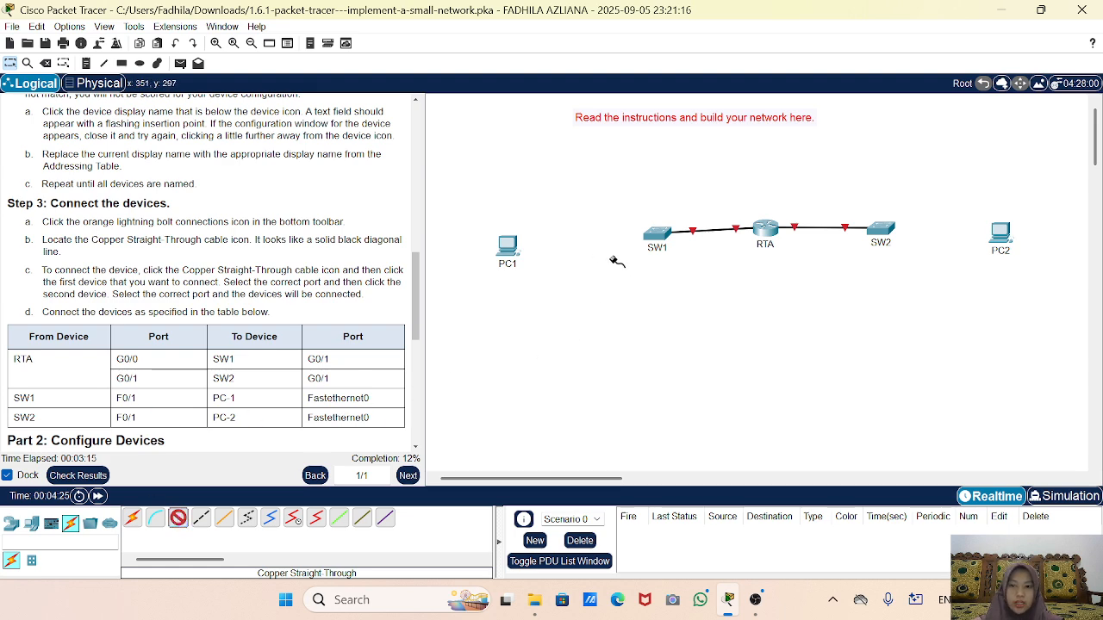
left_click(661, 239)
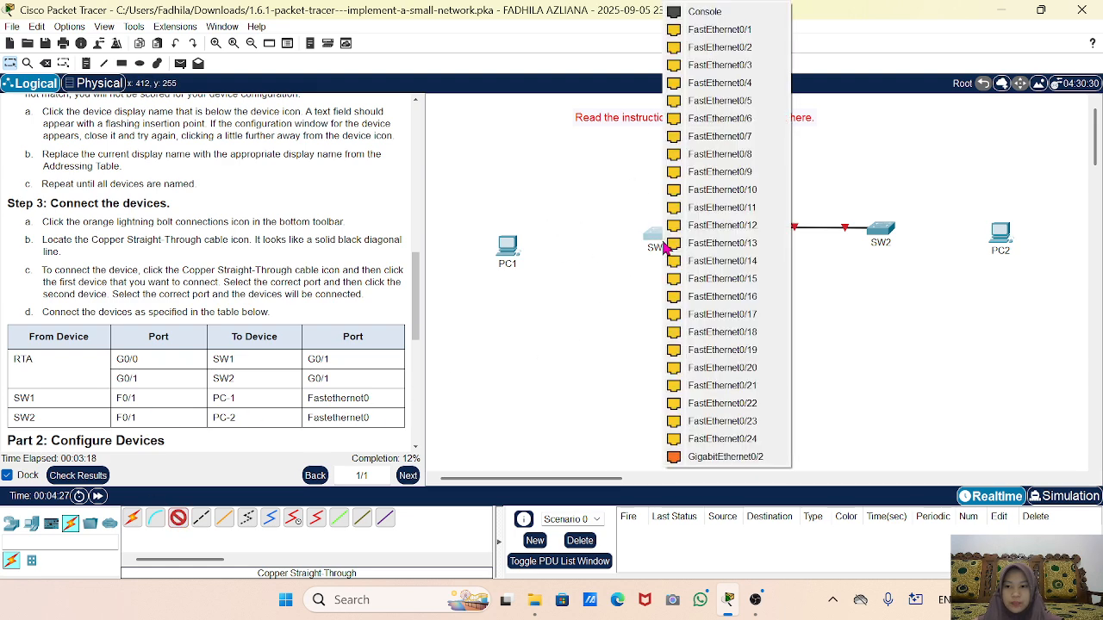
left_click(719, 31)
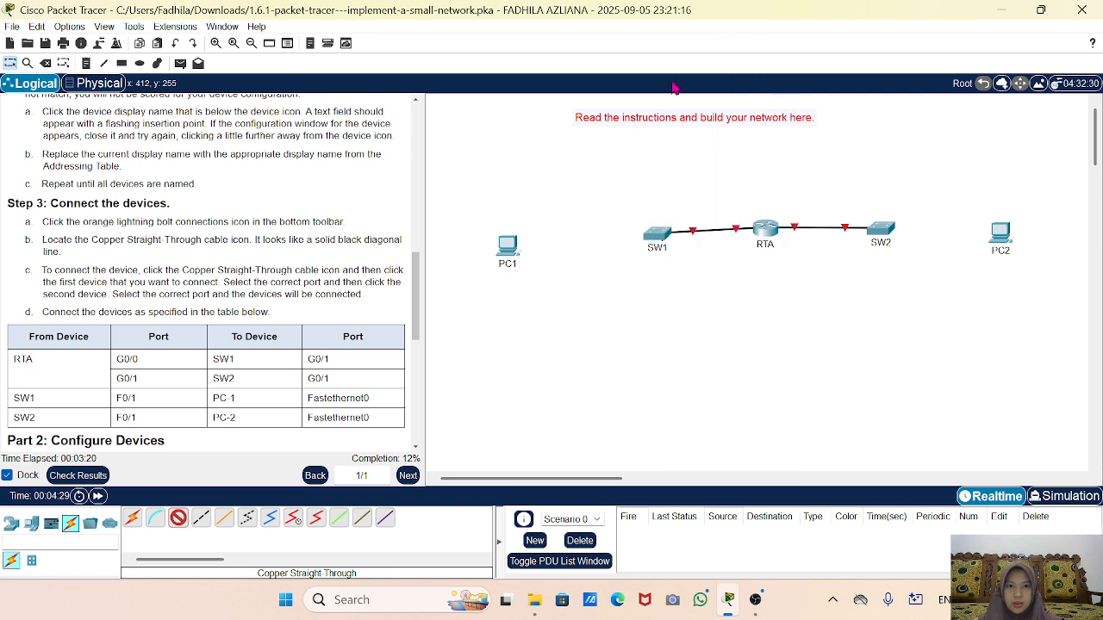
left_click(512, 263)
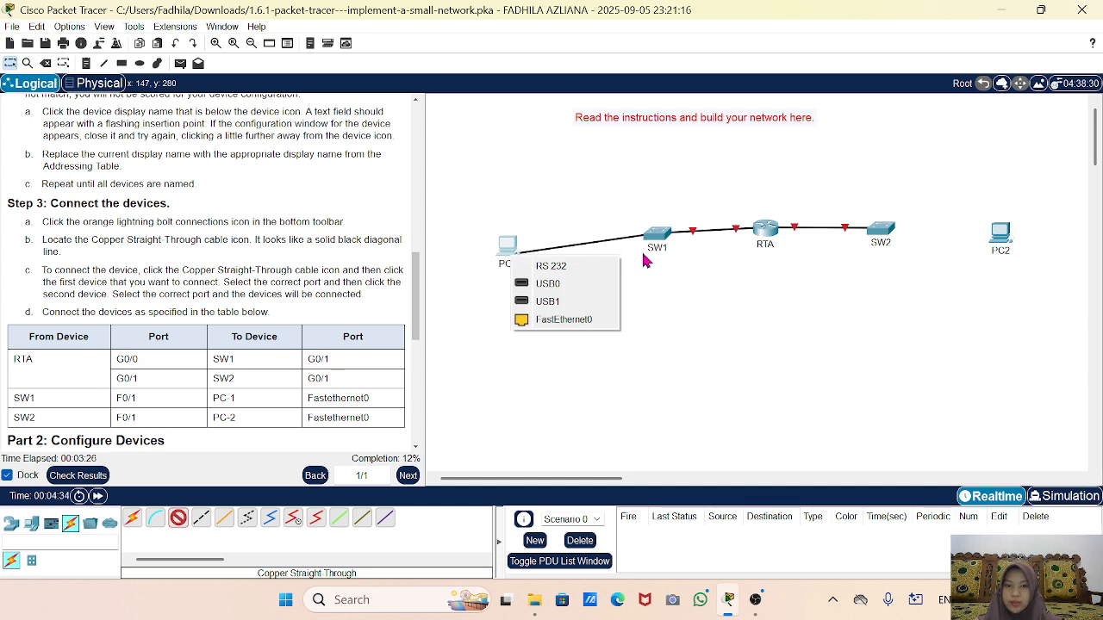
left_click(566, 321)
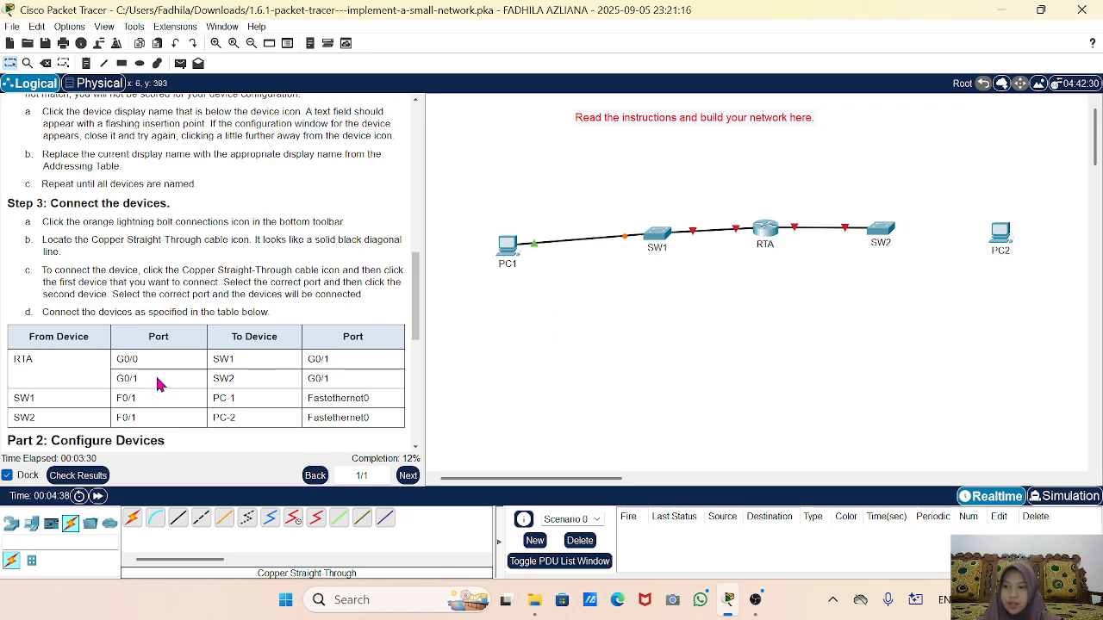
scroll(160, 386, "up", 10)
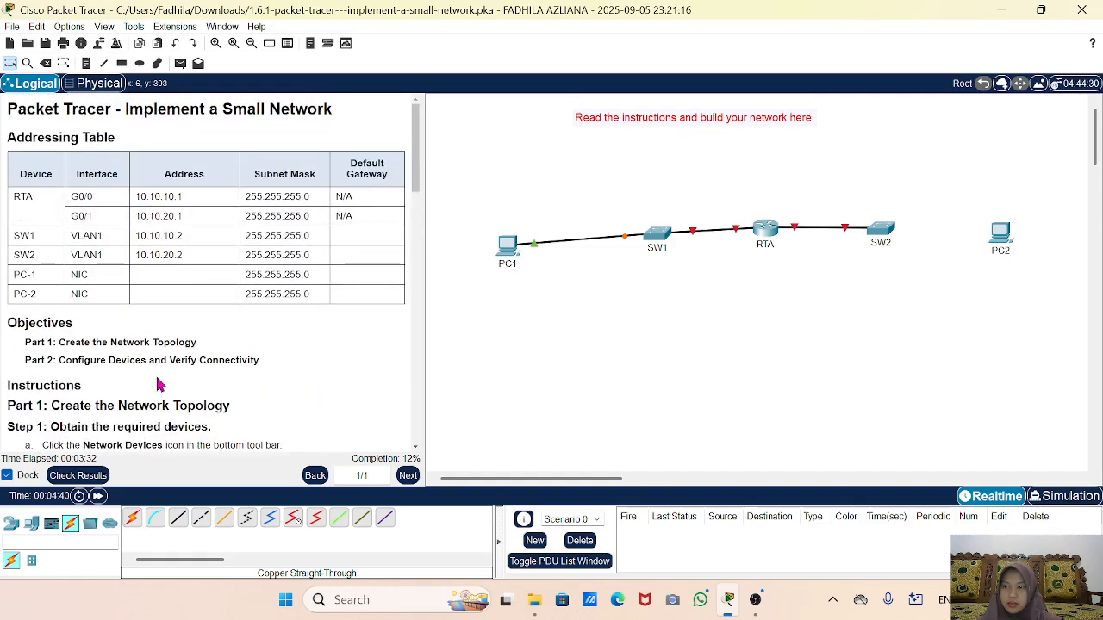
scroll(159, 385, "down", 12)
scroll(159, 385, "up", 1)
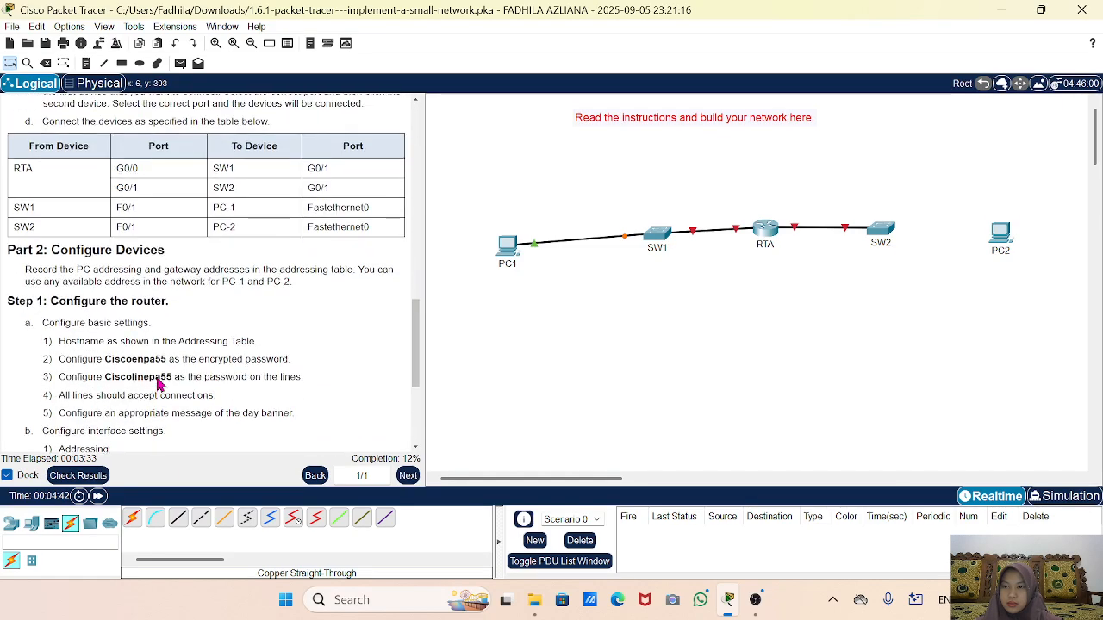
scroll(160, 385, "up", 1)
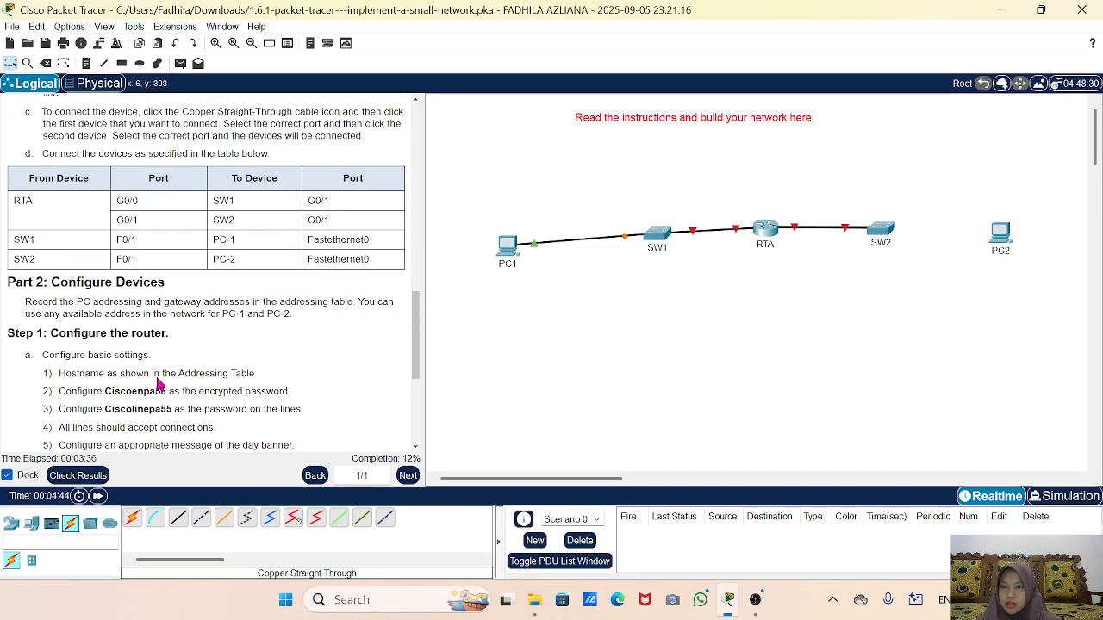
scroll(159, 385, "up", 1)
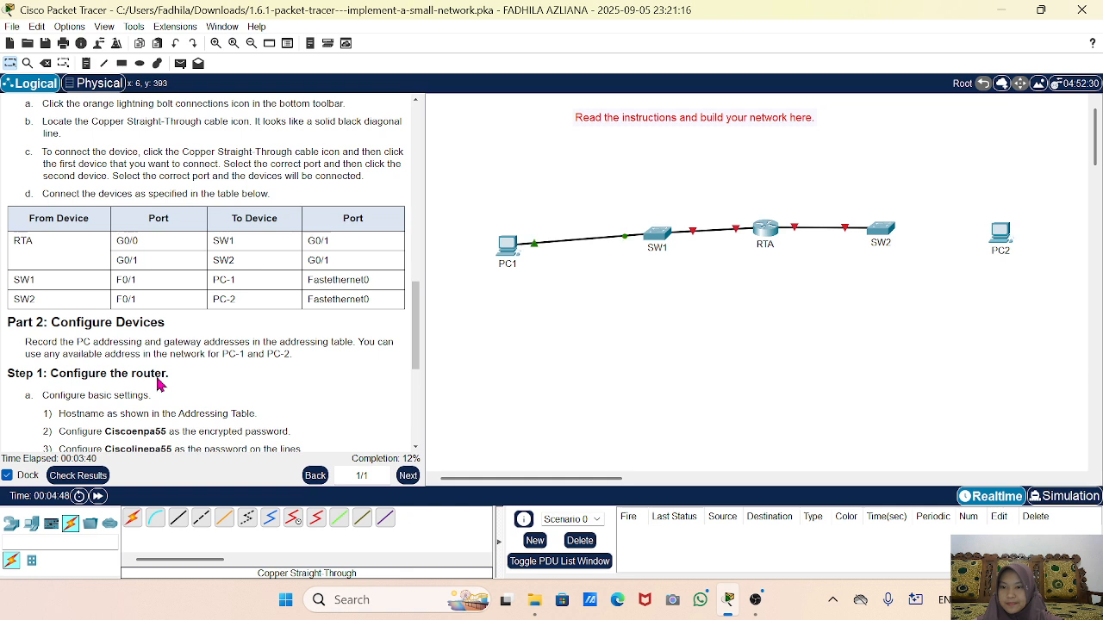
Connect SW2 FastEthernet0/1 to PC2 FastEthernet0 with a straight-through cable.
left_click(178, 519)
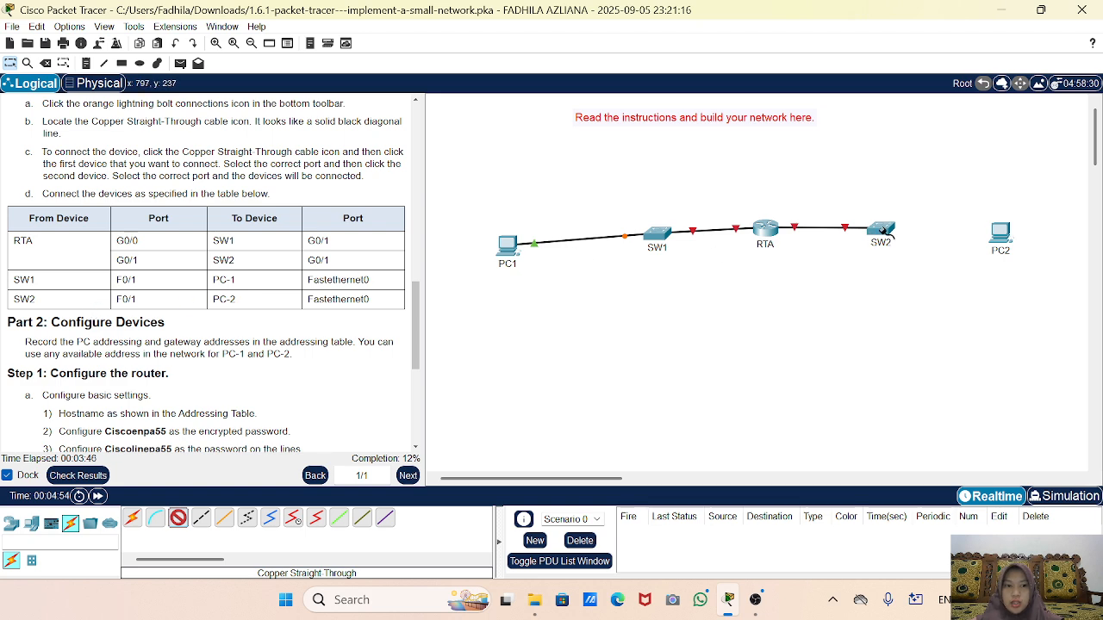
left_click(879, 228)
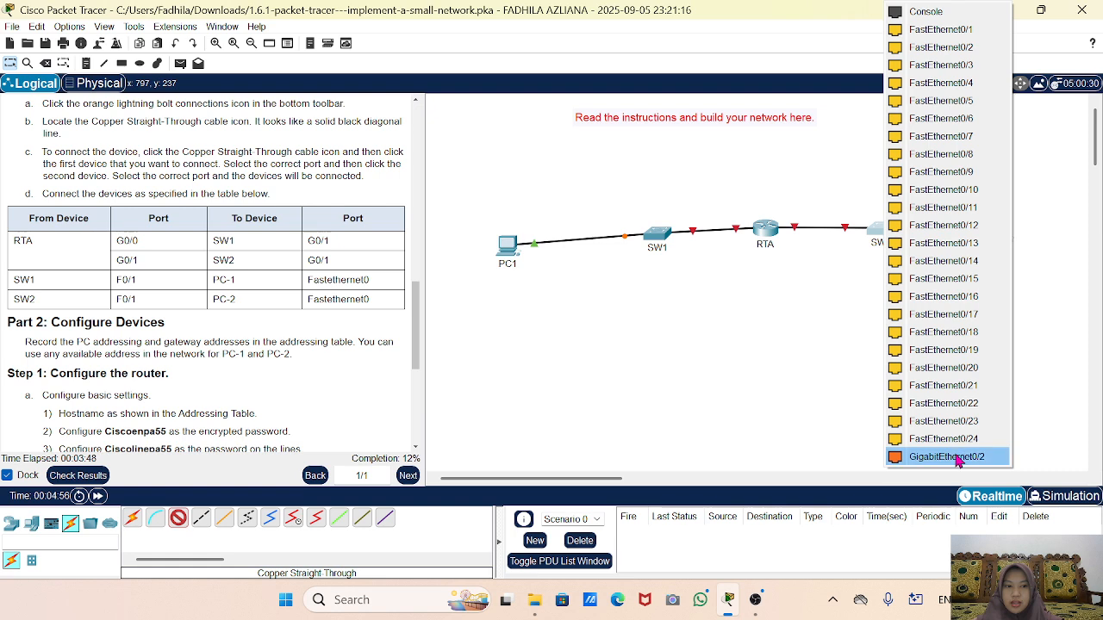
left_click(926, 30)
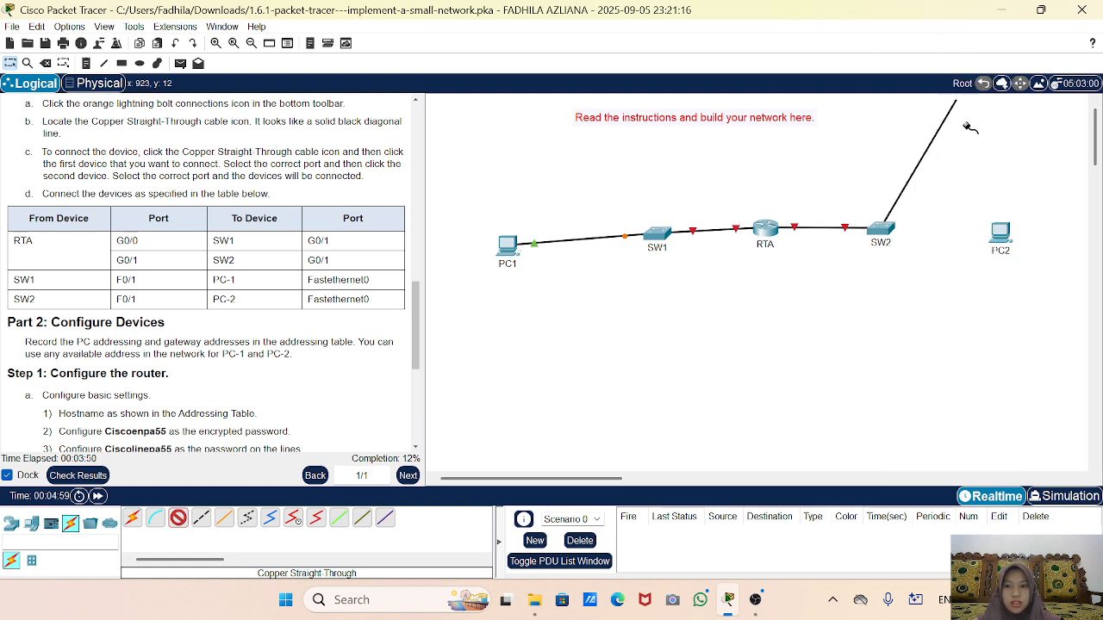
left_click(999, 233)
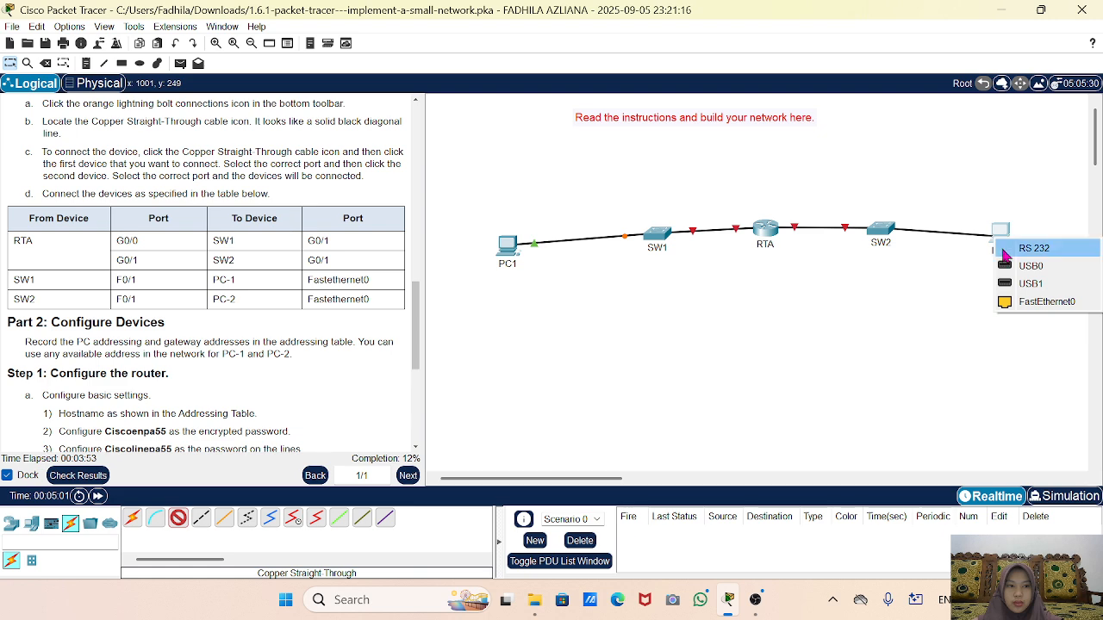
left_click(1030, 303)
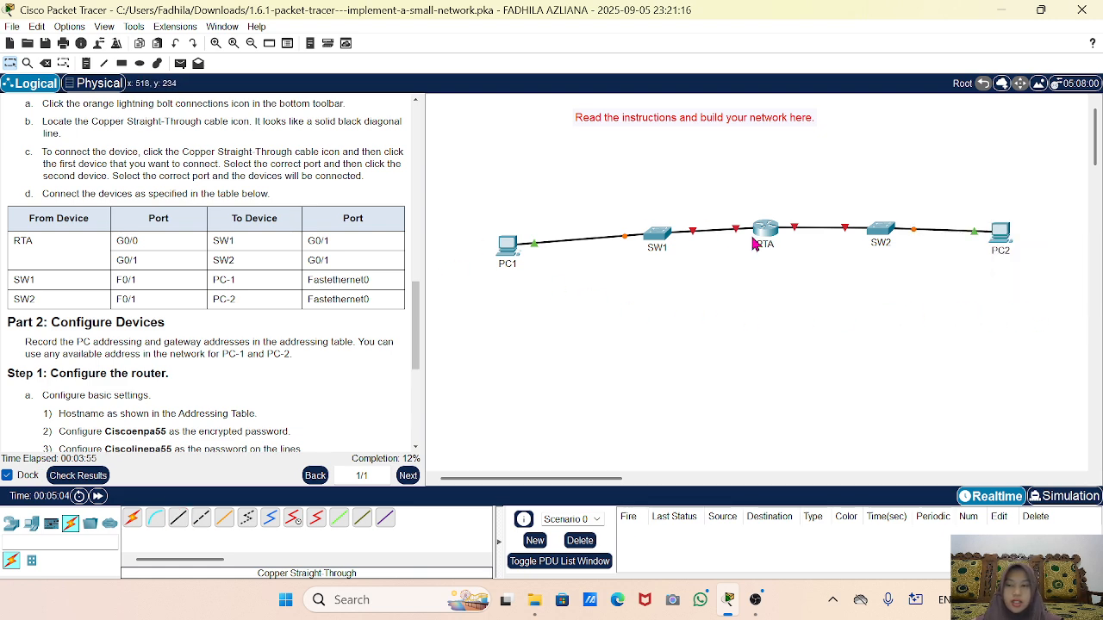
scroll(202, 379, "down", 5)
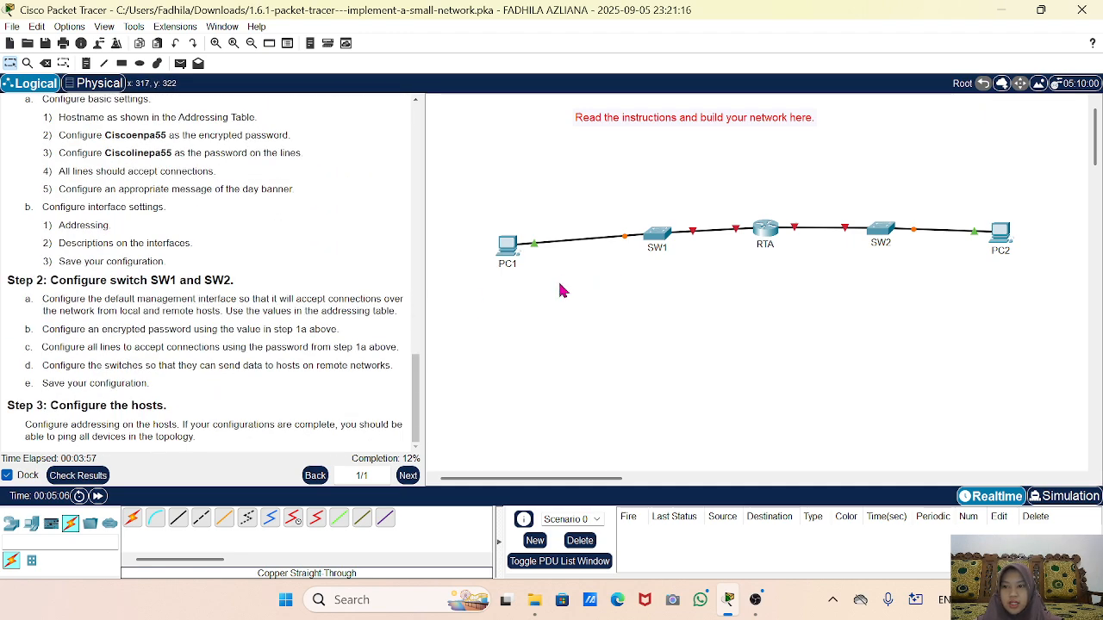
Scroll the instructions back to Part 2: Configure Devices and open RTA's CLI.
scroll(230, 308, "up", 3)
scroll(230, 308, "down", 1)
scroll(231, 308, "up", 2)
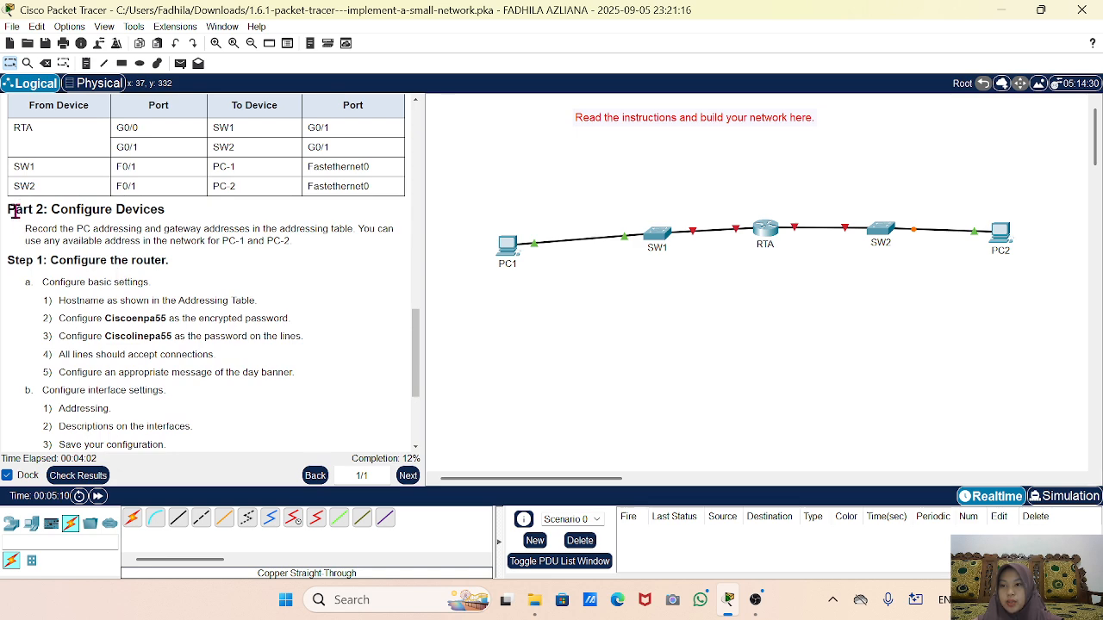
left_click_drag(16, 209, 177, 214)
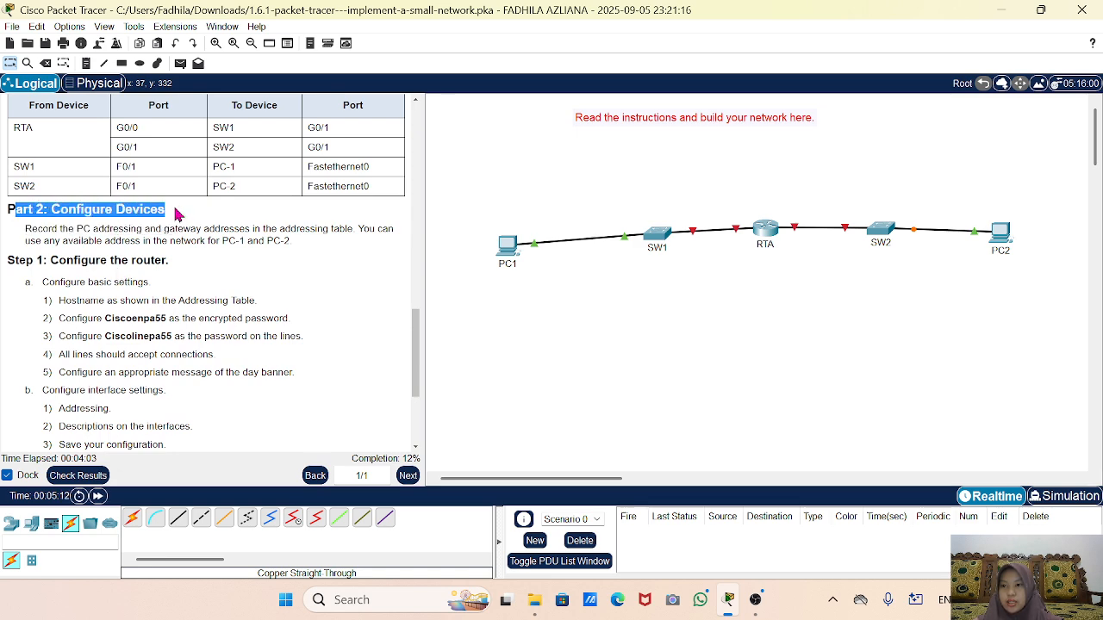
left_click(176, 213)
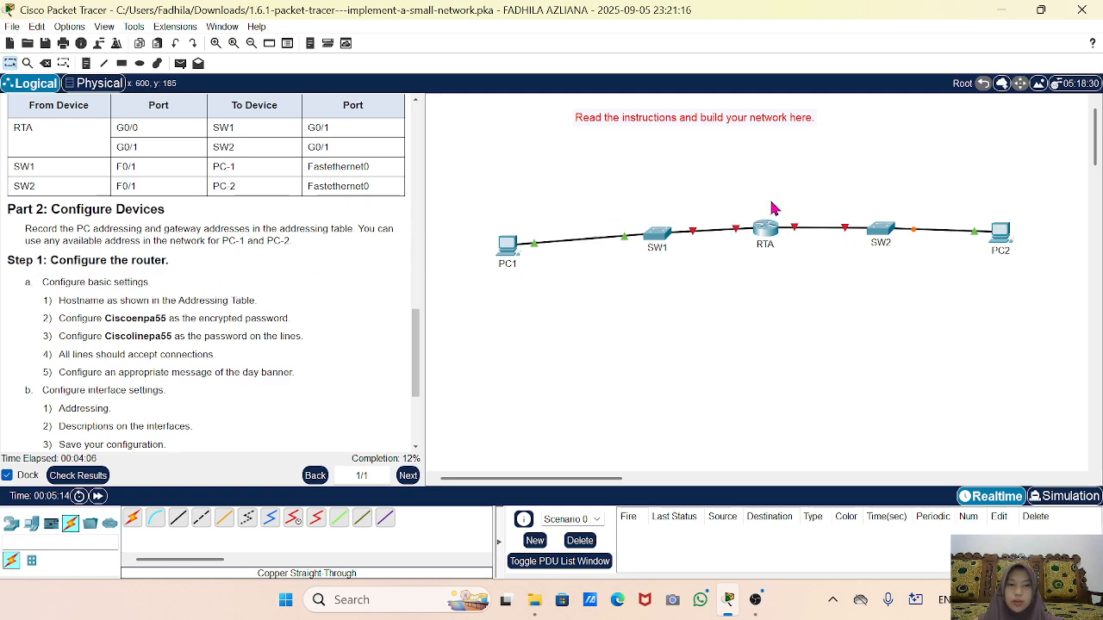
left_click(765, 228)
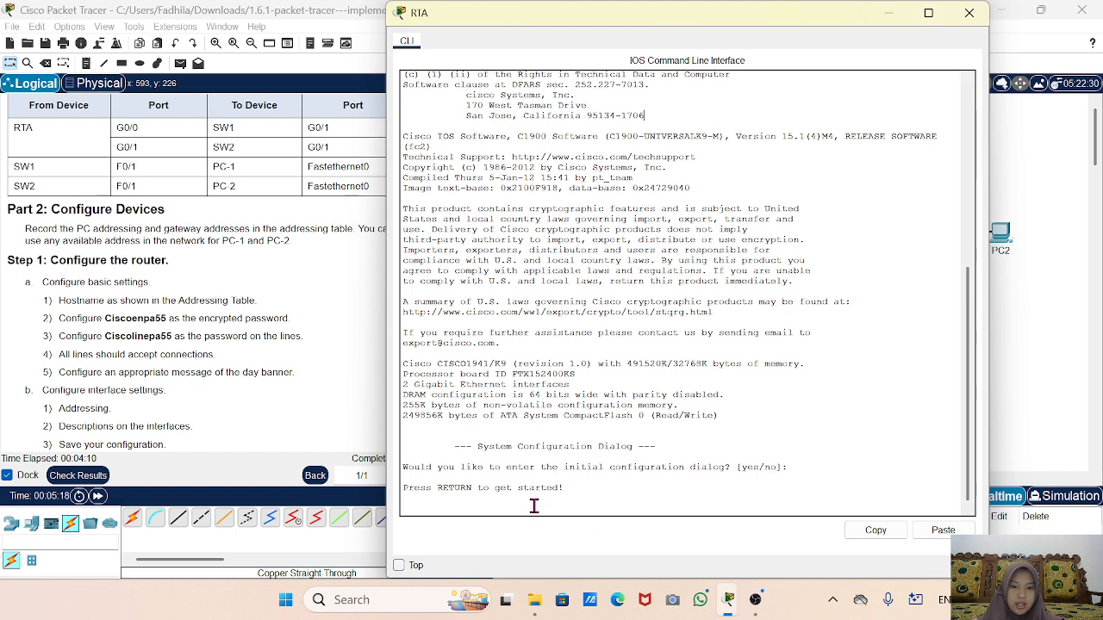
Enter privileged and global config mode and set the router hostname to RTA.
key("Return")
key("Return")
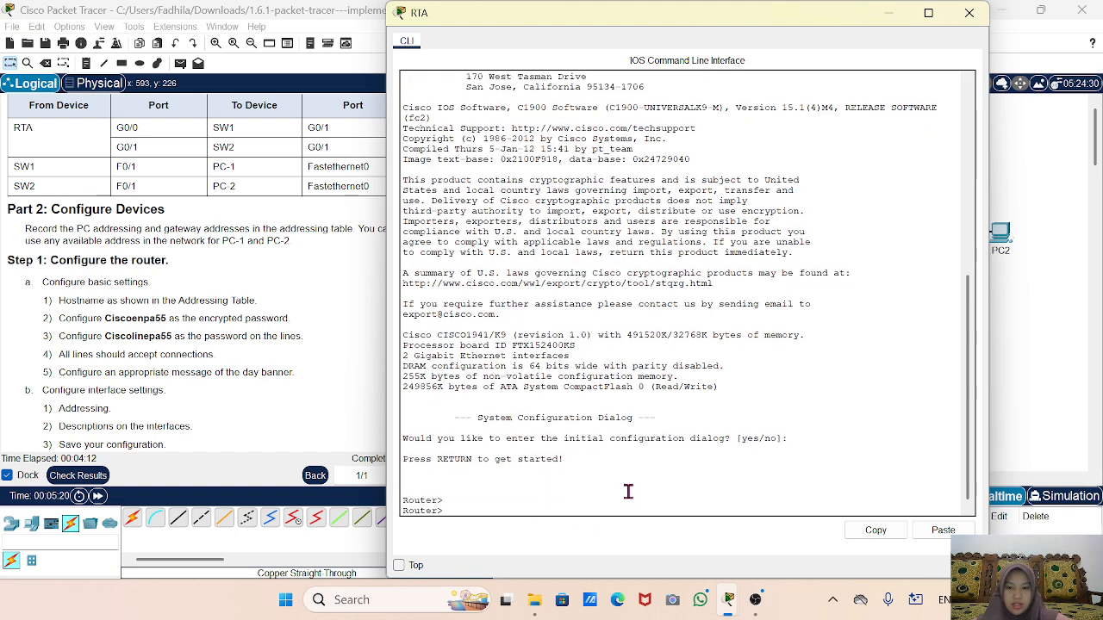
type("E")
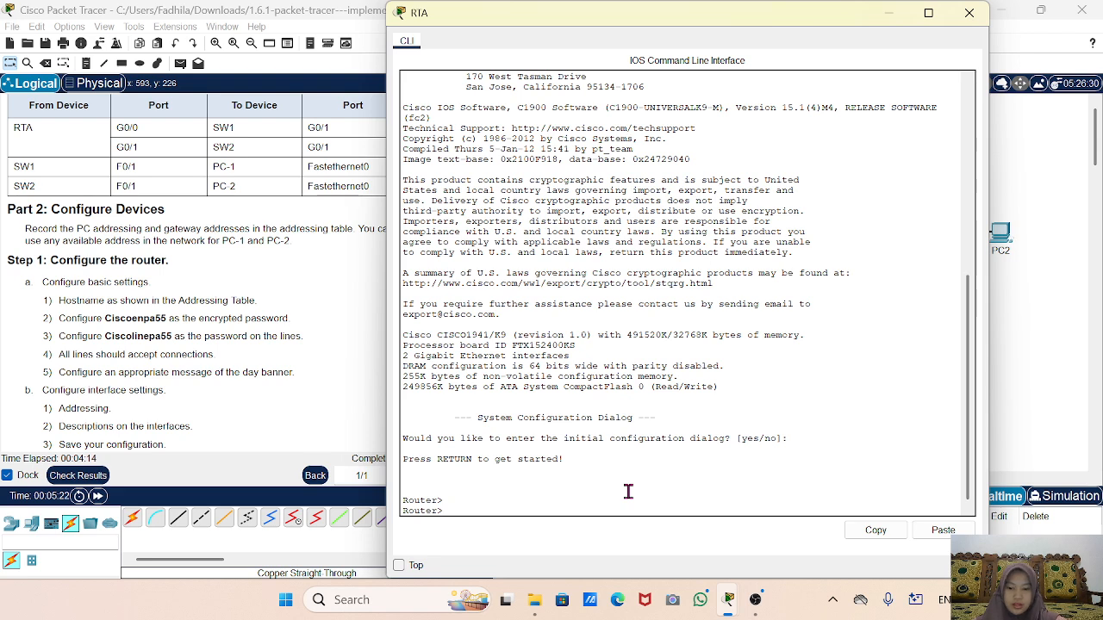
type("na")
key("Return")
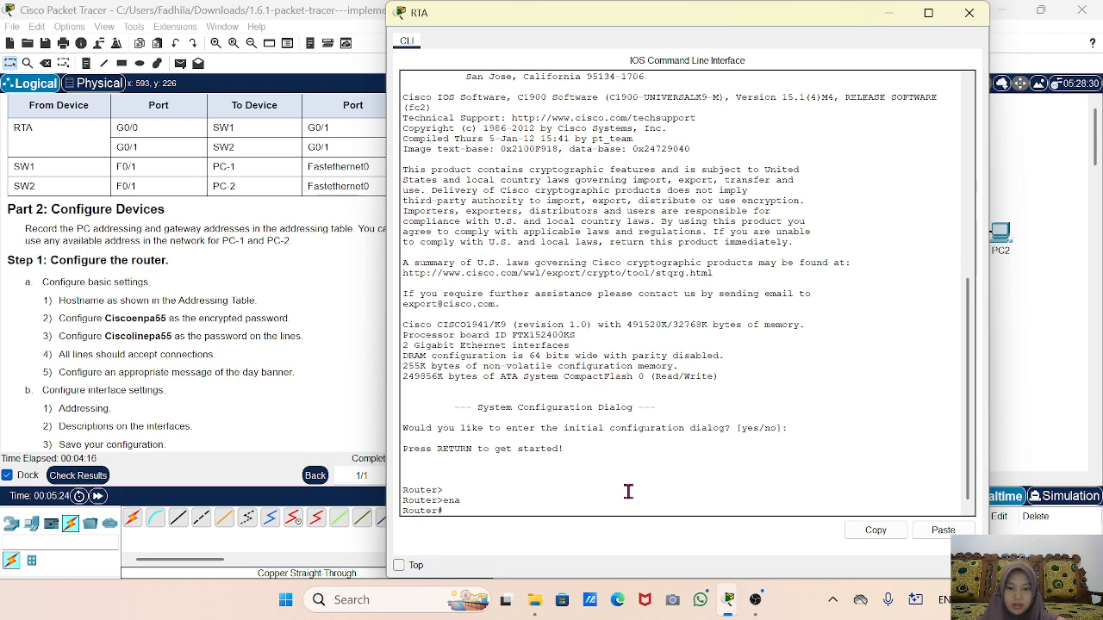
key("BackSpace")
type("config t")
key("Return")
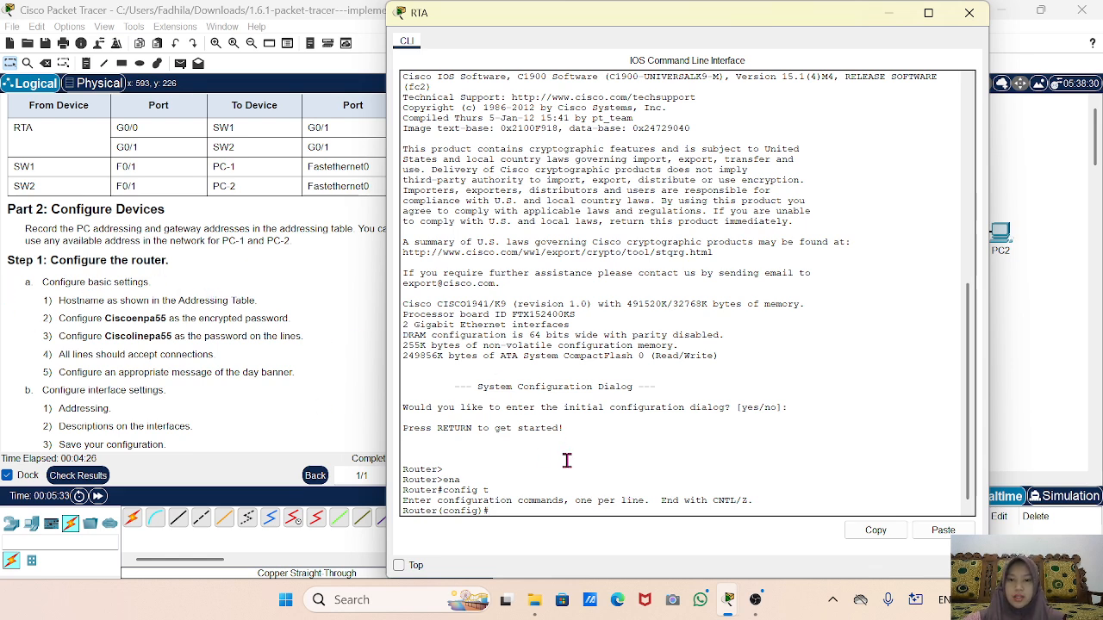
type("os")
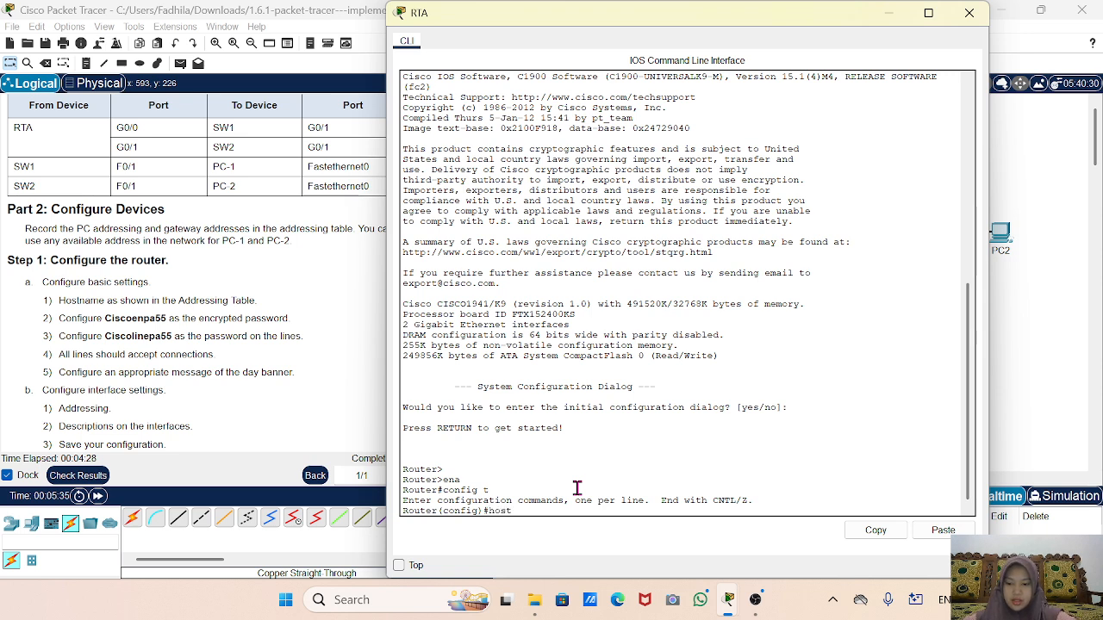
type("t")
key("Tab")
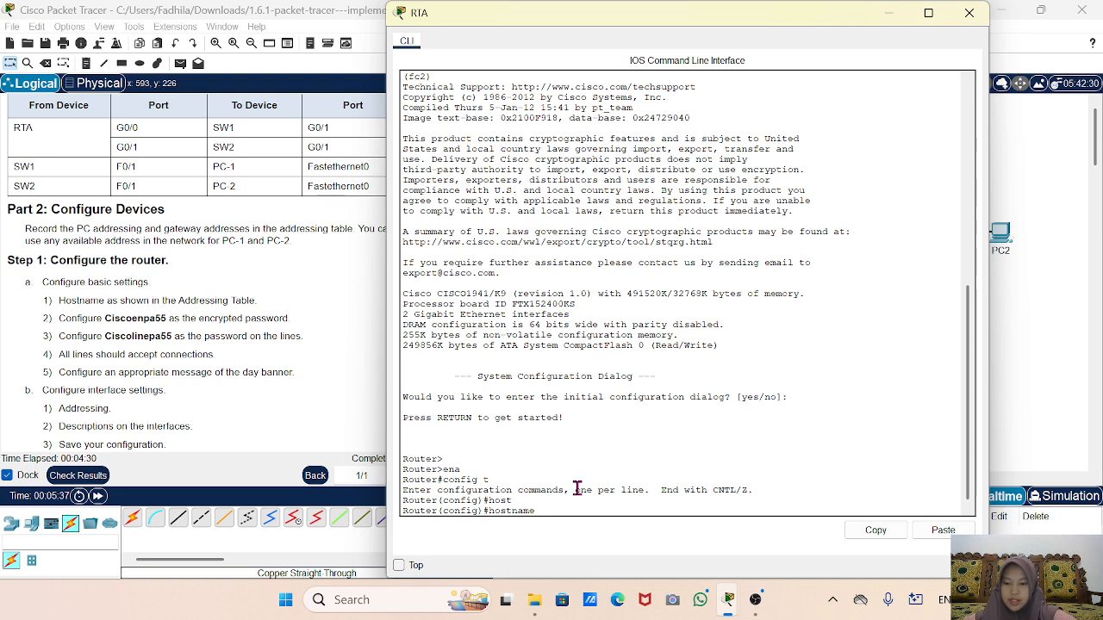
type("RTA")
key("Return")
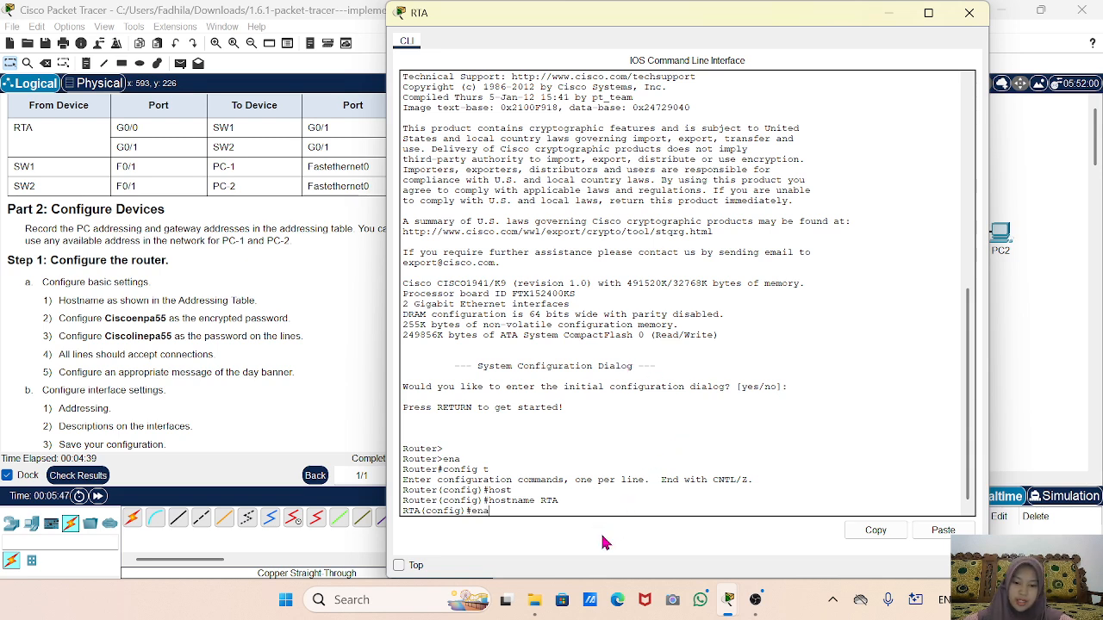
Set the enable secret to the privileged password from the instructions.
type("ble")
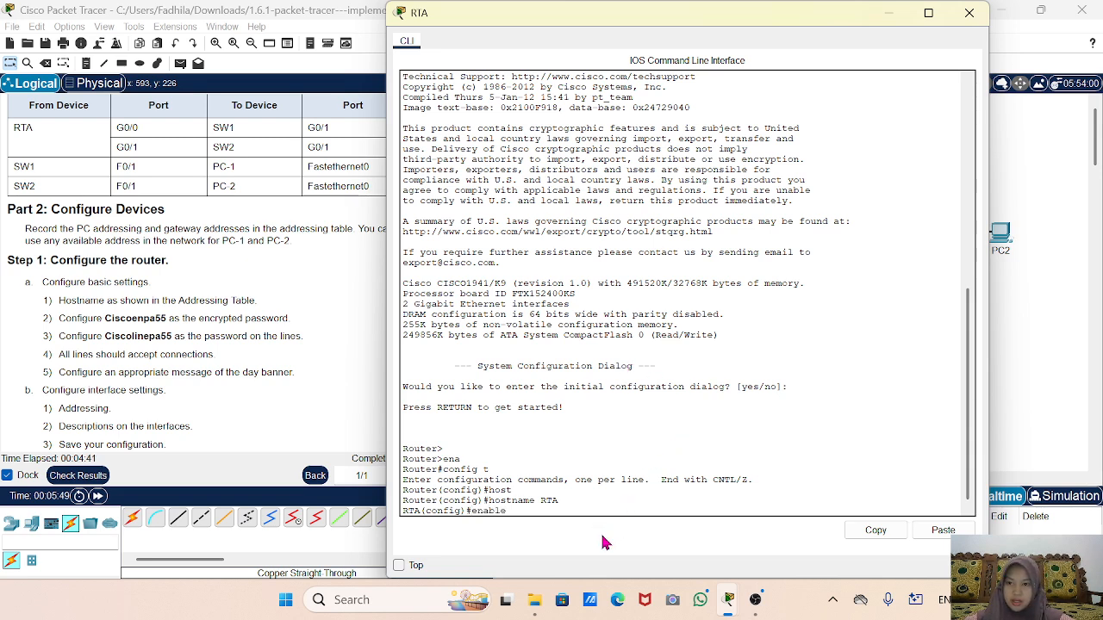
type(" sec")
key("Tab")
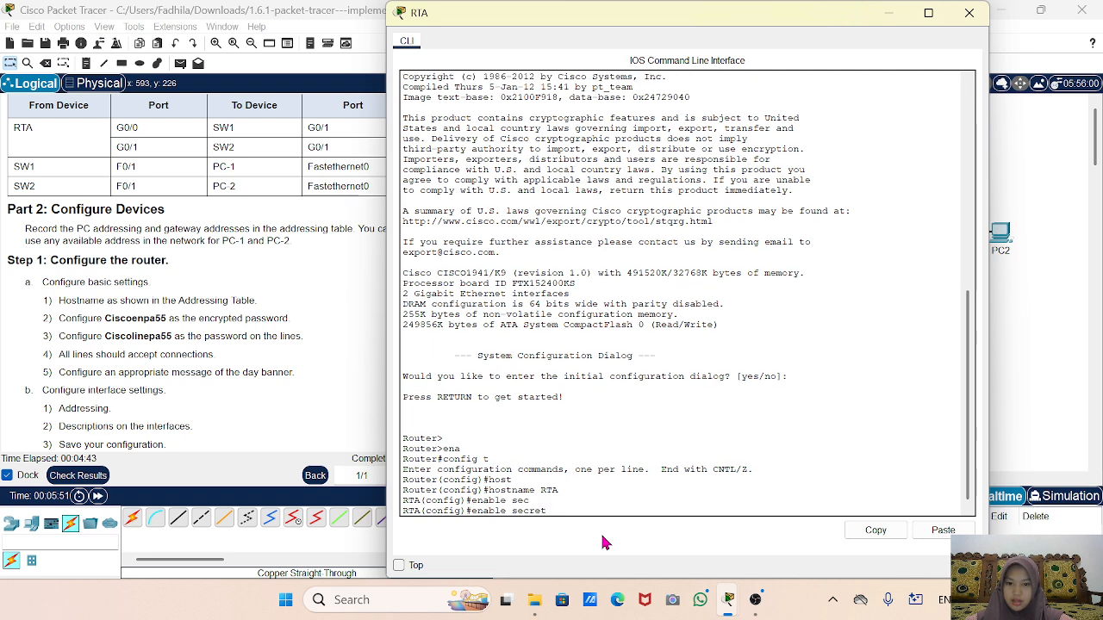
type("Ci")
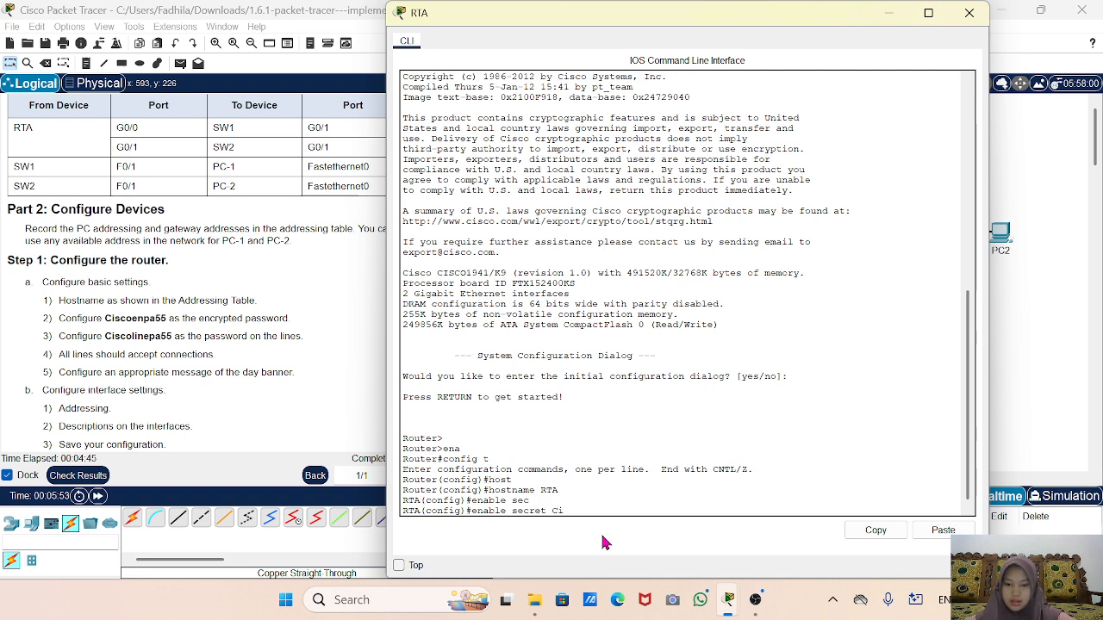
type("sco")
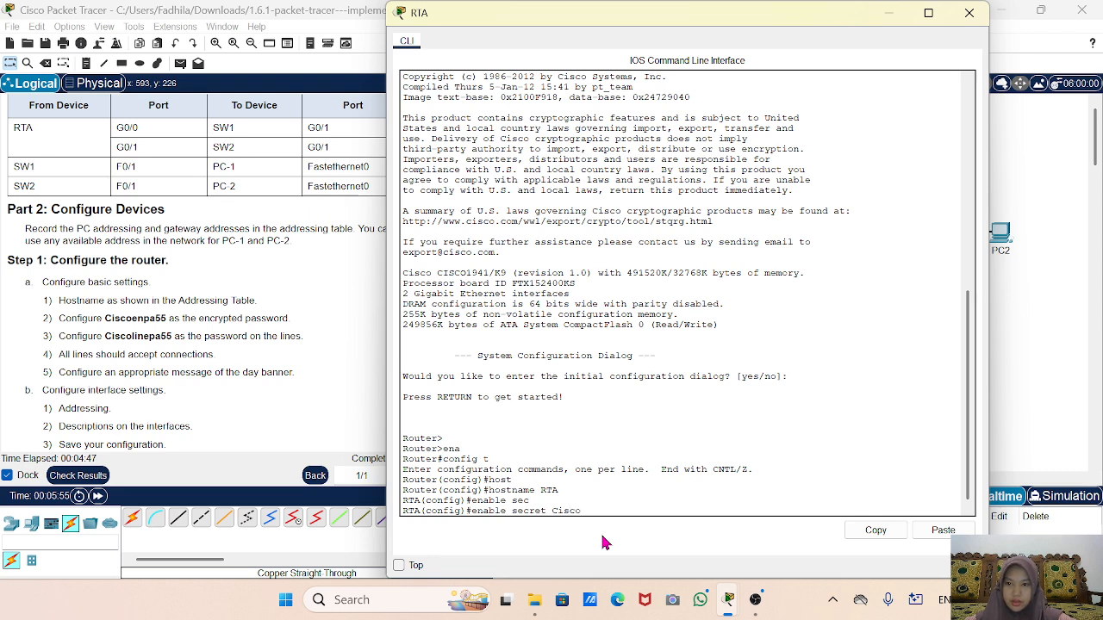
type("enpa55")
key("Return")
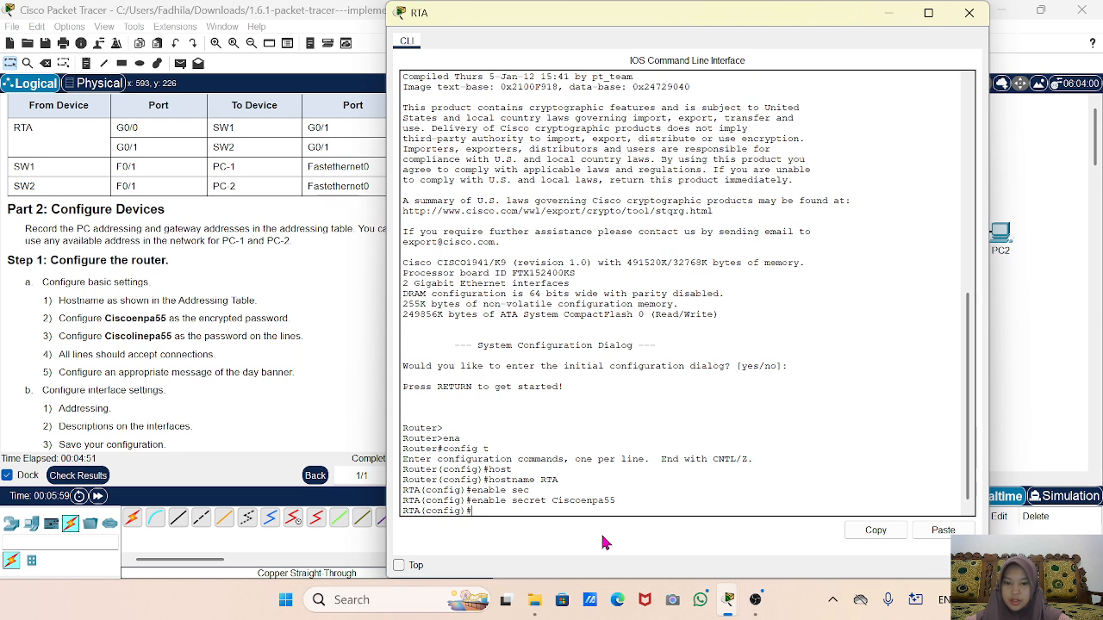
type("line consloe 0")
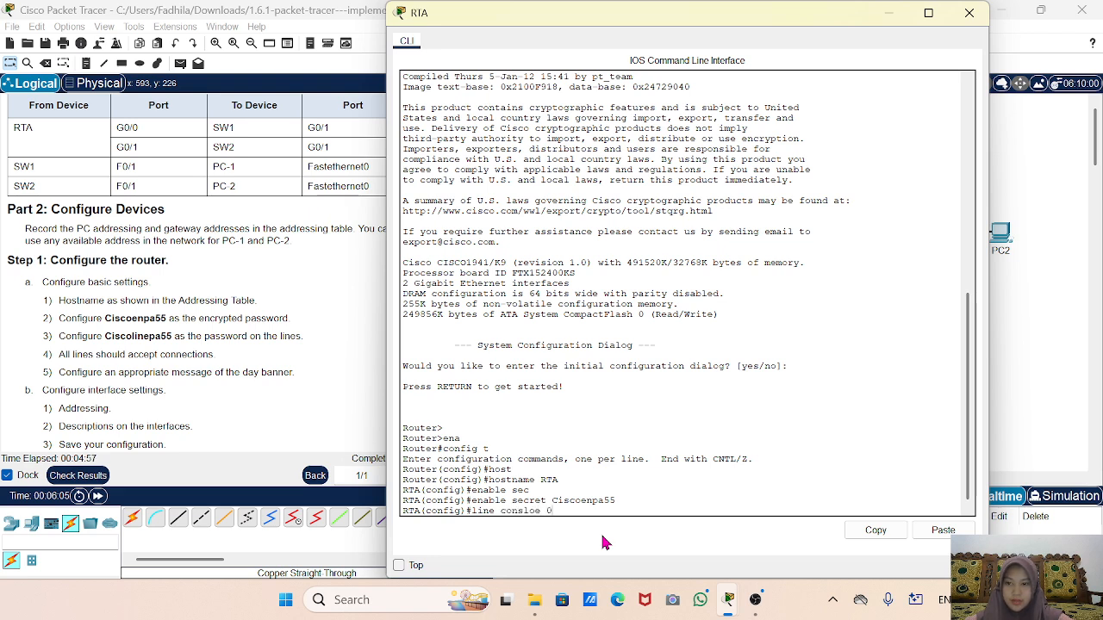
Correct the console command to enter line console 0 and begin the password command.
key("Return")
type("pas")
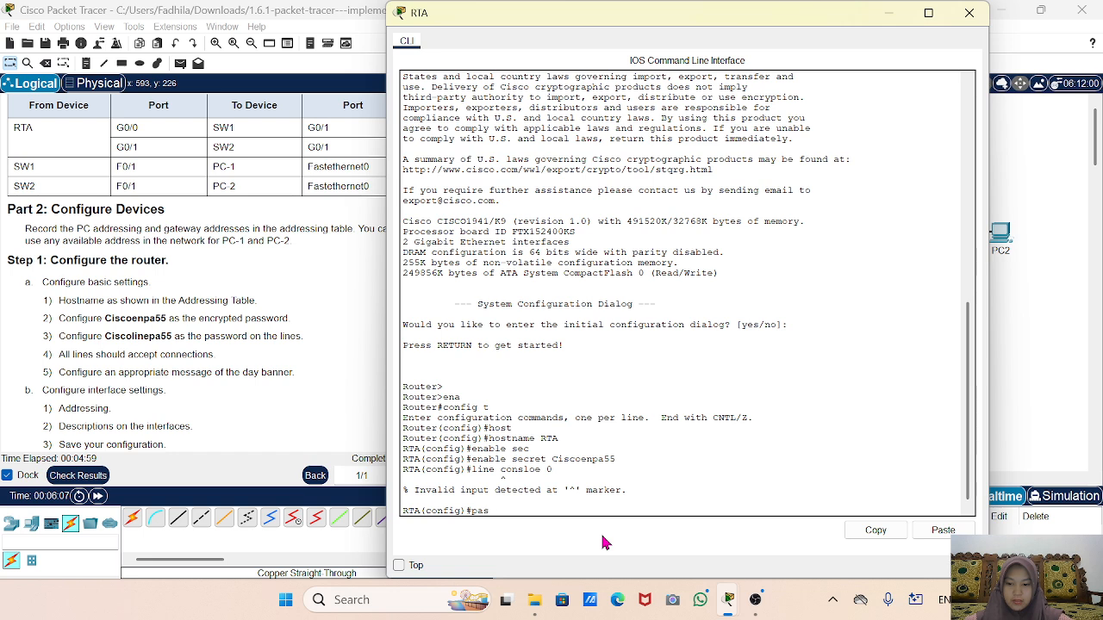
type("sword")
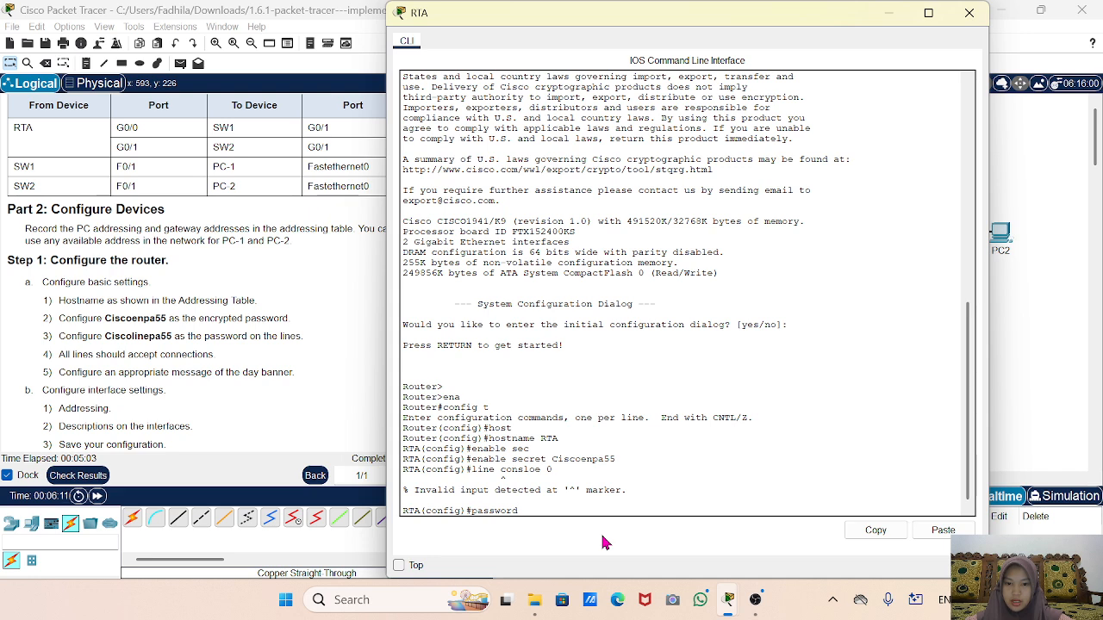
key("BackSpace")
key("BackSpace")
key("BackSpace")
key("BackSpace")
key("BackSpace")
key("BackSpace")
key("BackSpace")
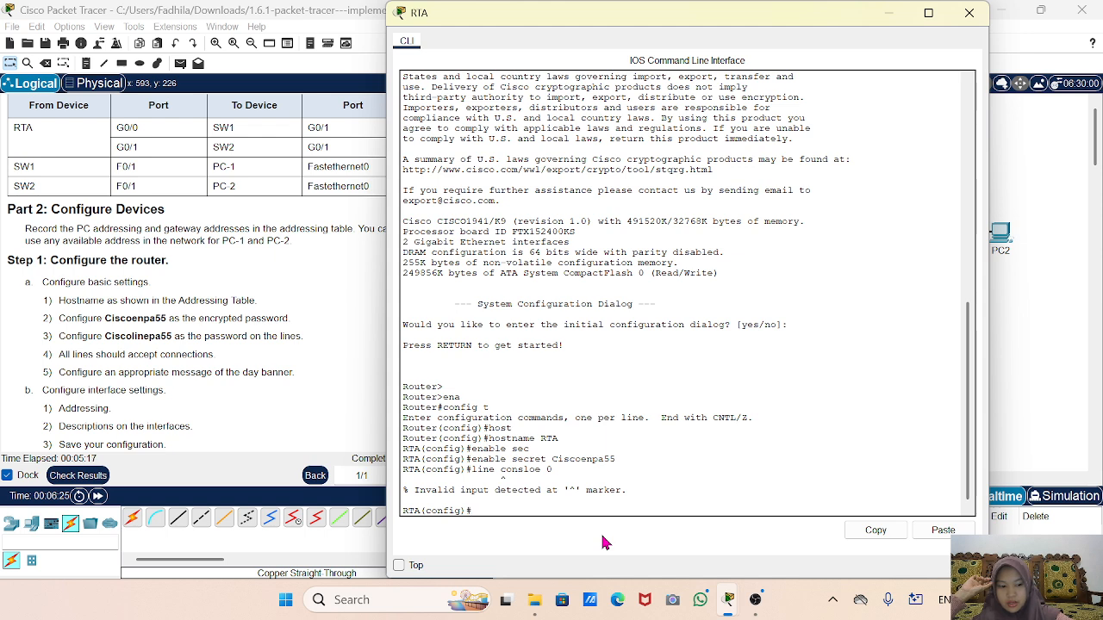
key("Up")
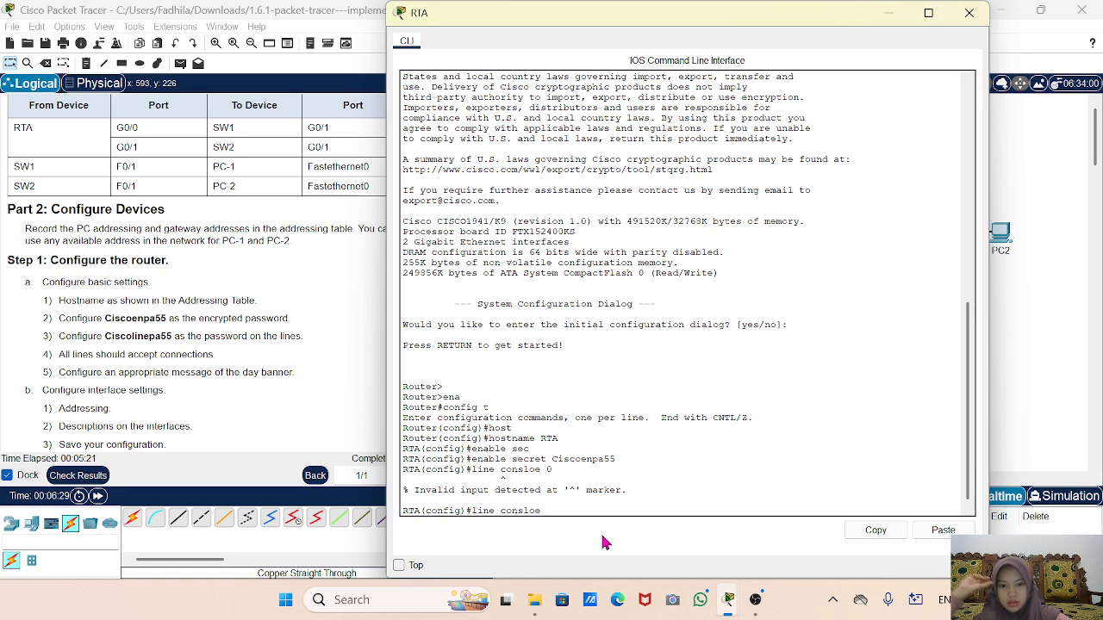
key("BackSpace")
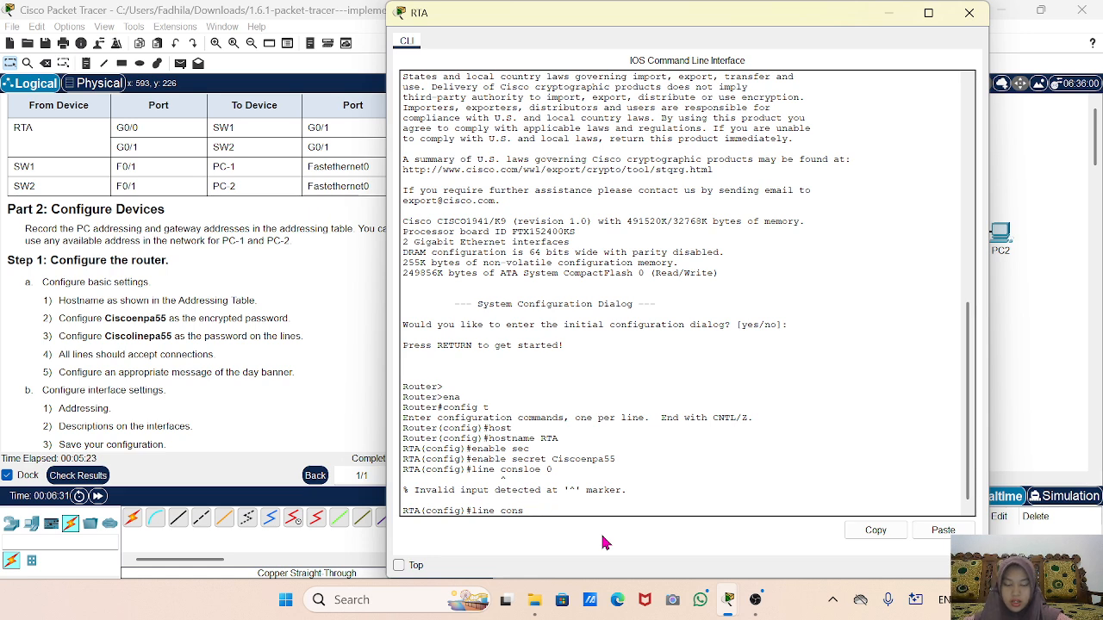
key("Tab")
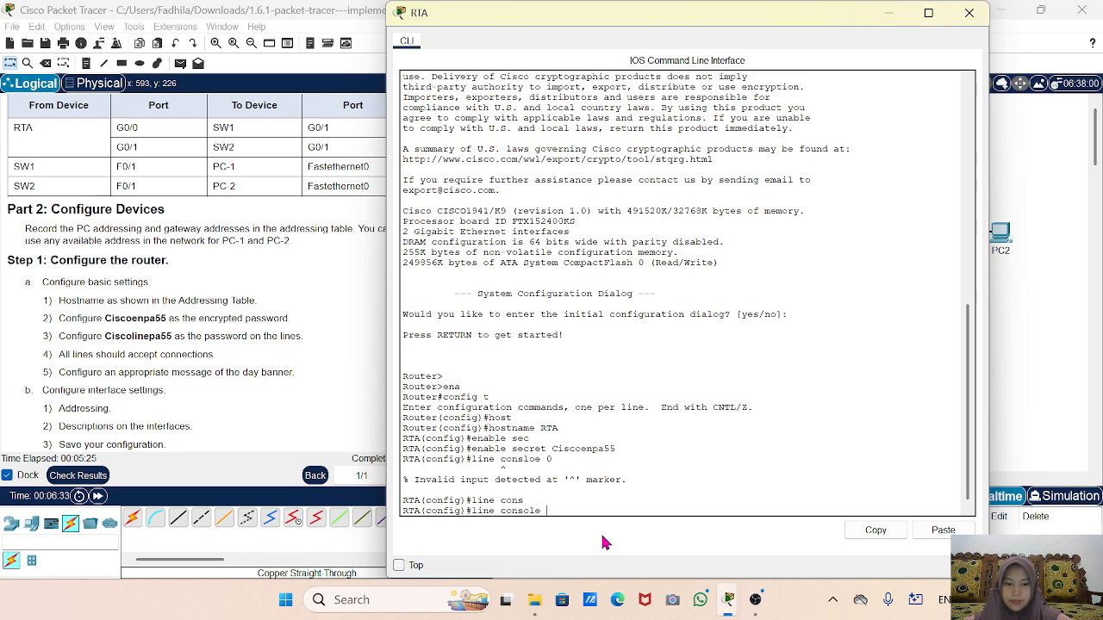
type("0")
key("Return")
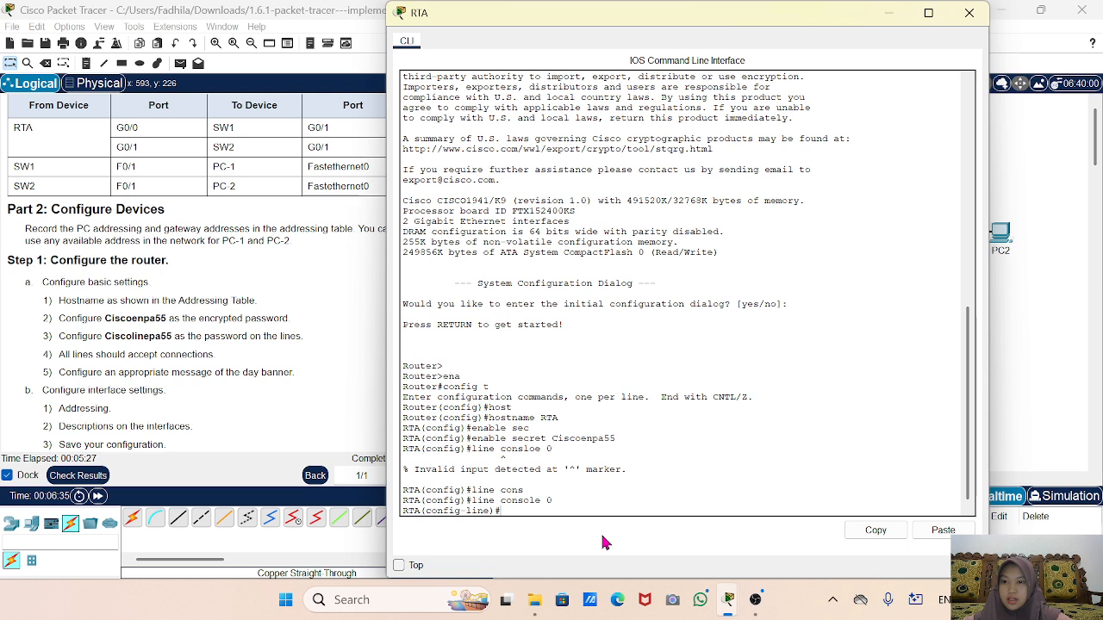
type("pass")
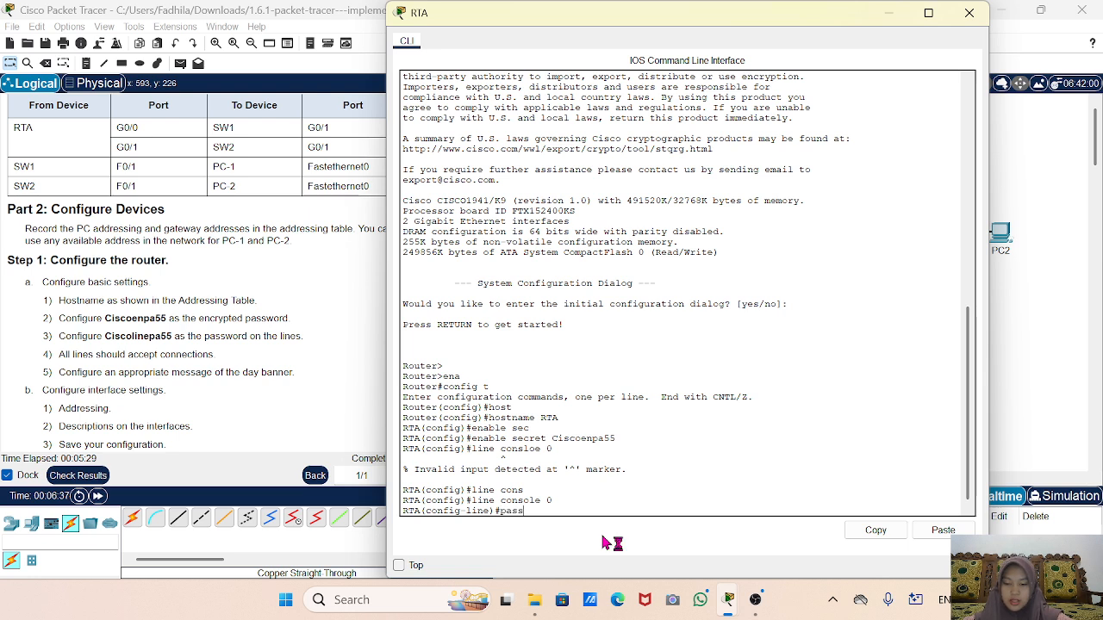
key("Tab")
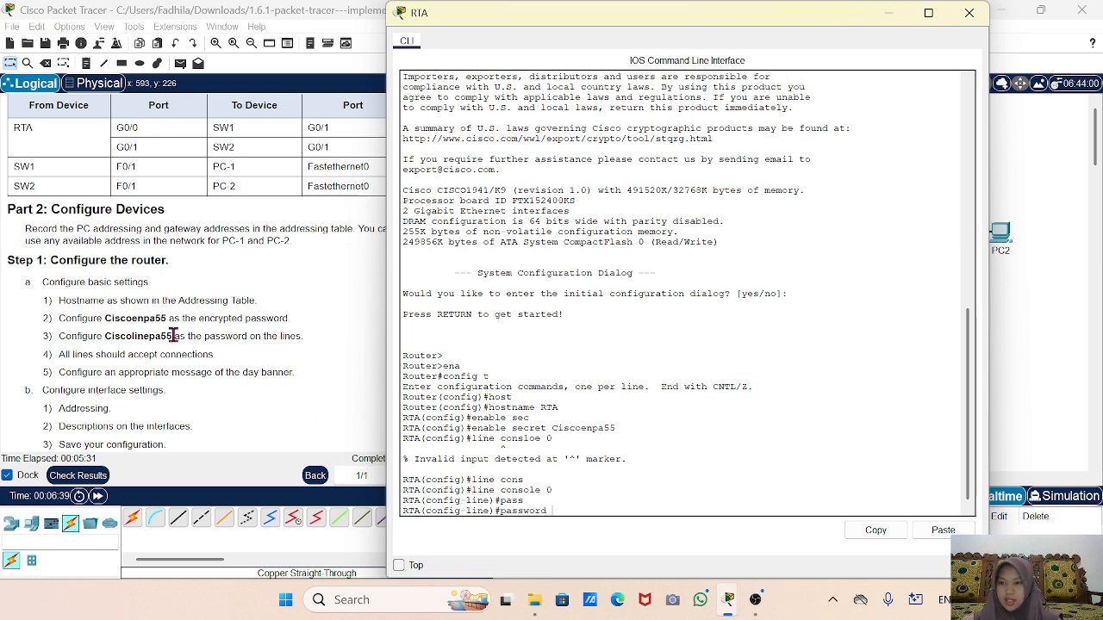
left_click_drag(173, 335, 106, 336)
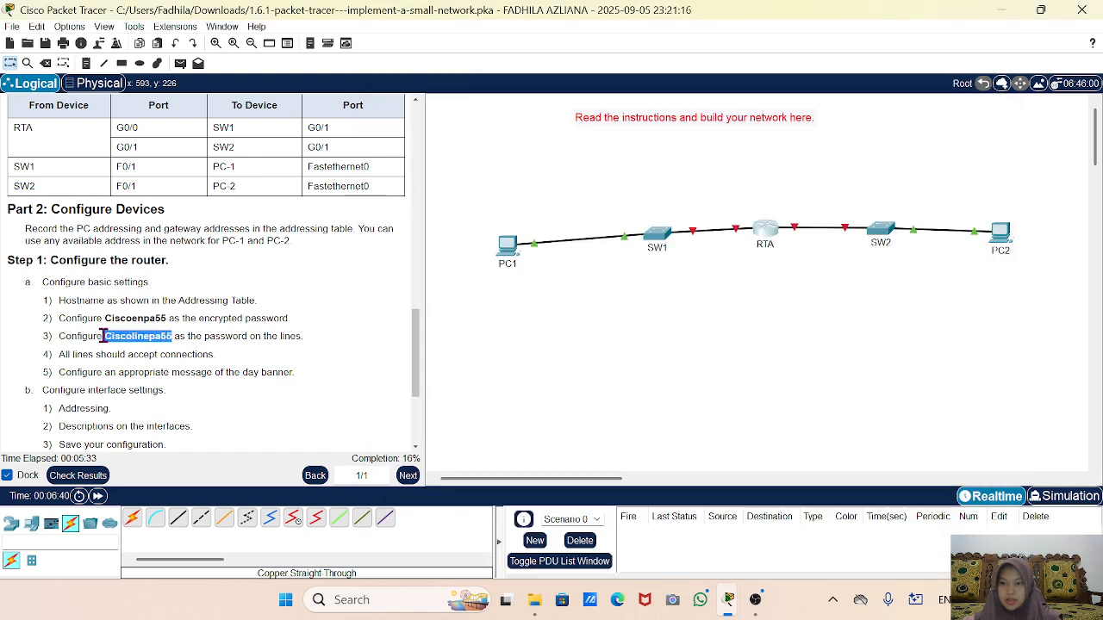
Copy the lines password from the instructions and paste it as RTA's console password.
right_click(110, 336)
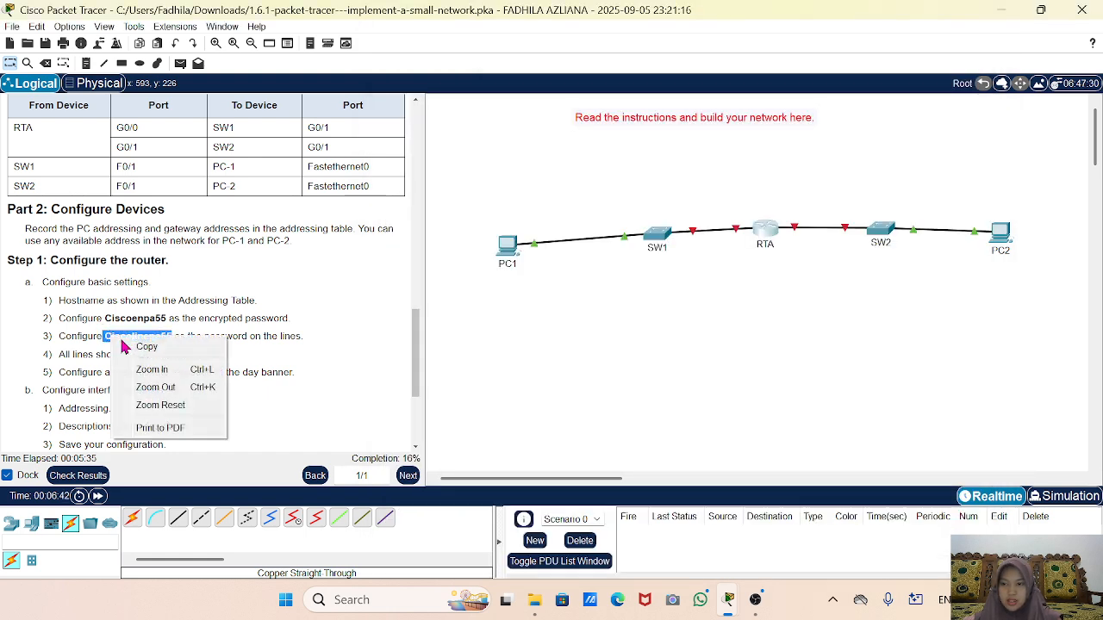
left_click(171, 352)
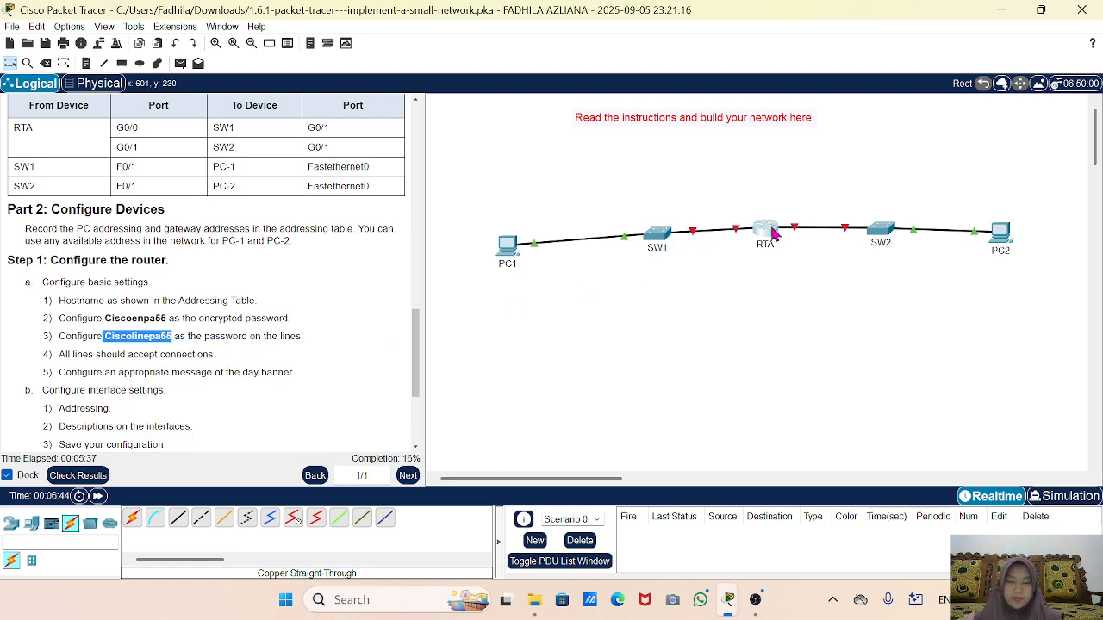
left_click(764, 236)
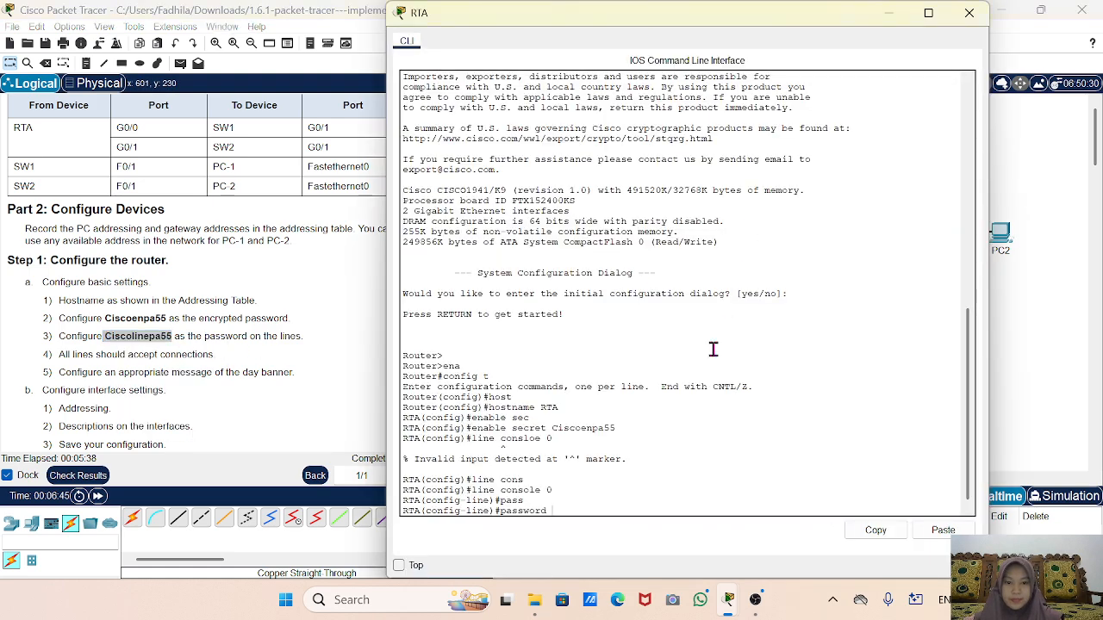
right_click(589, 509)
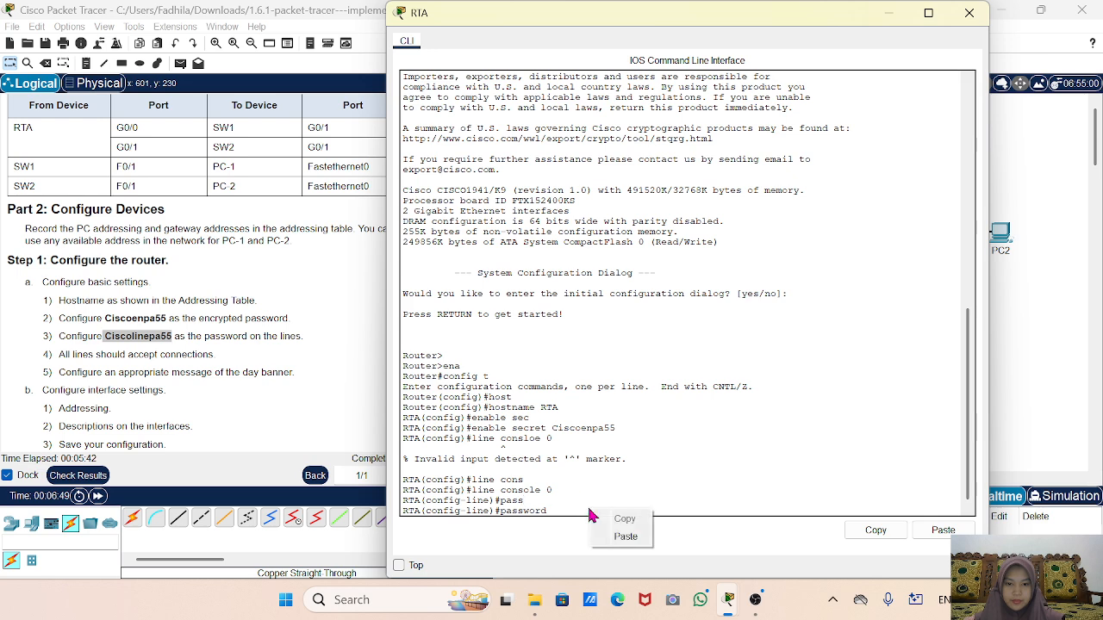
left_click(625, 537)
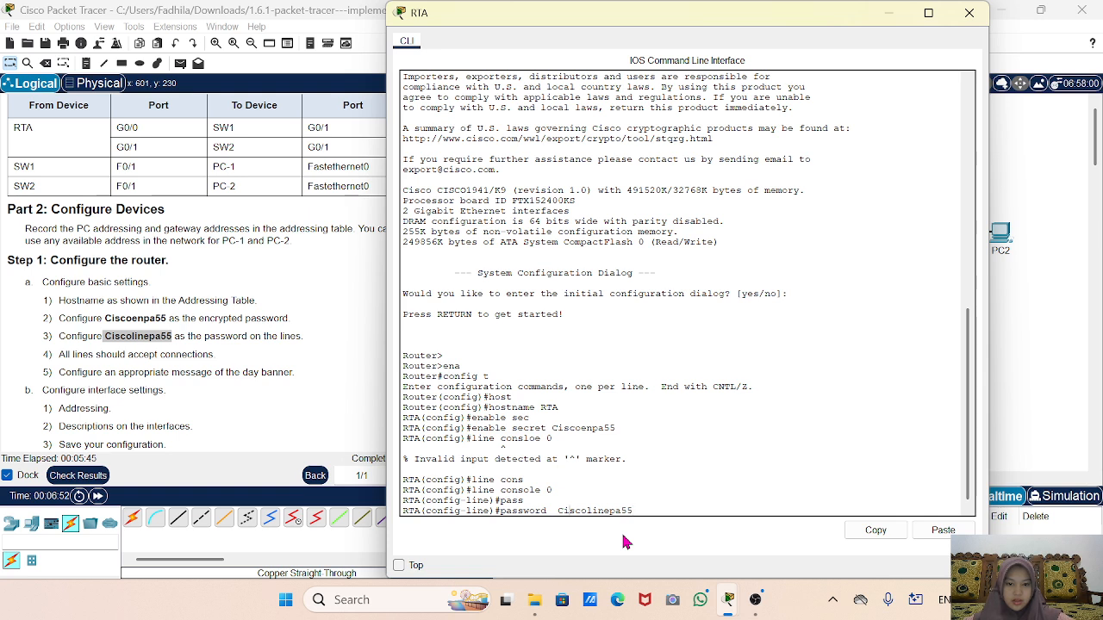
key("BackSpace")
key("Return")
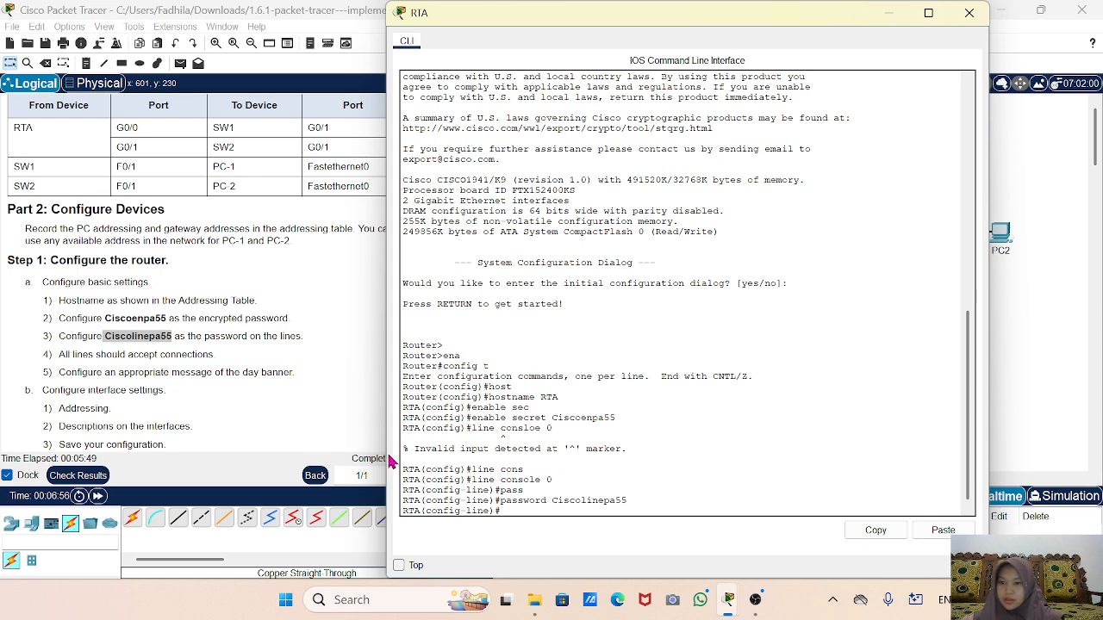
Require login on the console line, then enter line vty 0 4 configuration.
type("l")
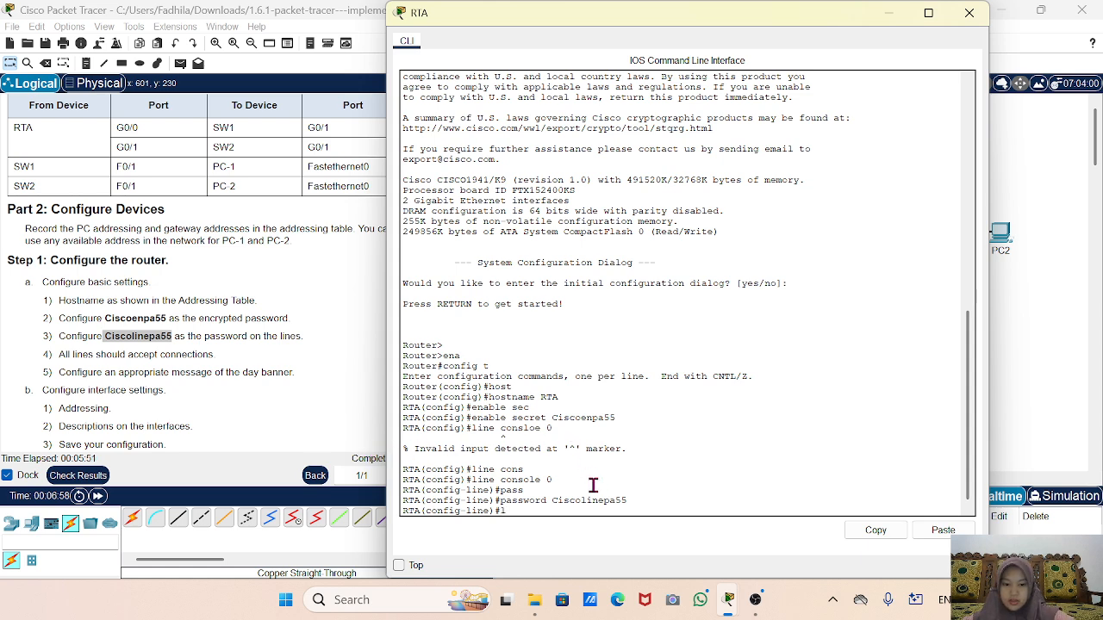
type("ogin")
key("Return")
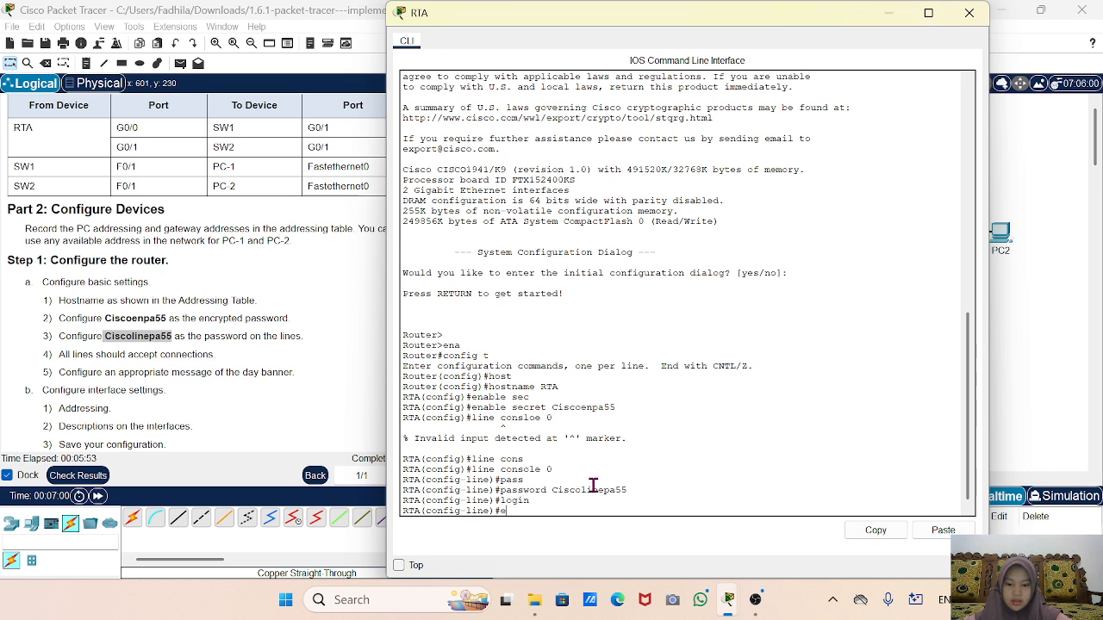
type("exit")
key("Return")
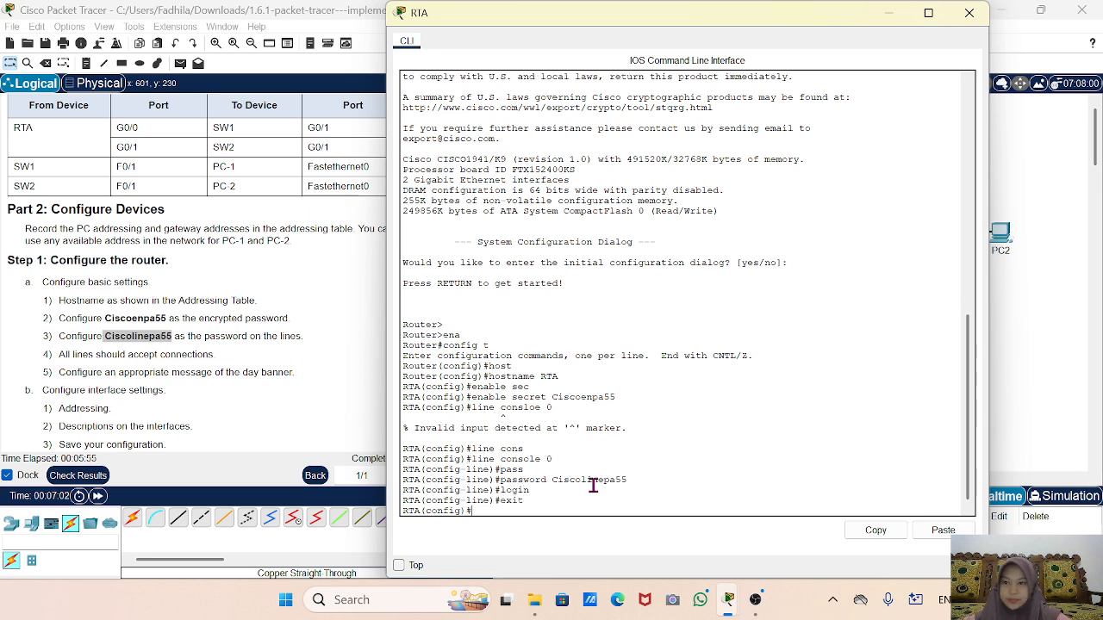
type("line")
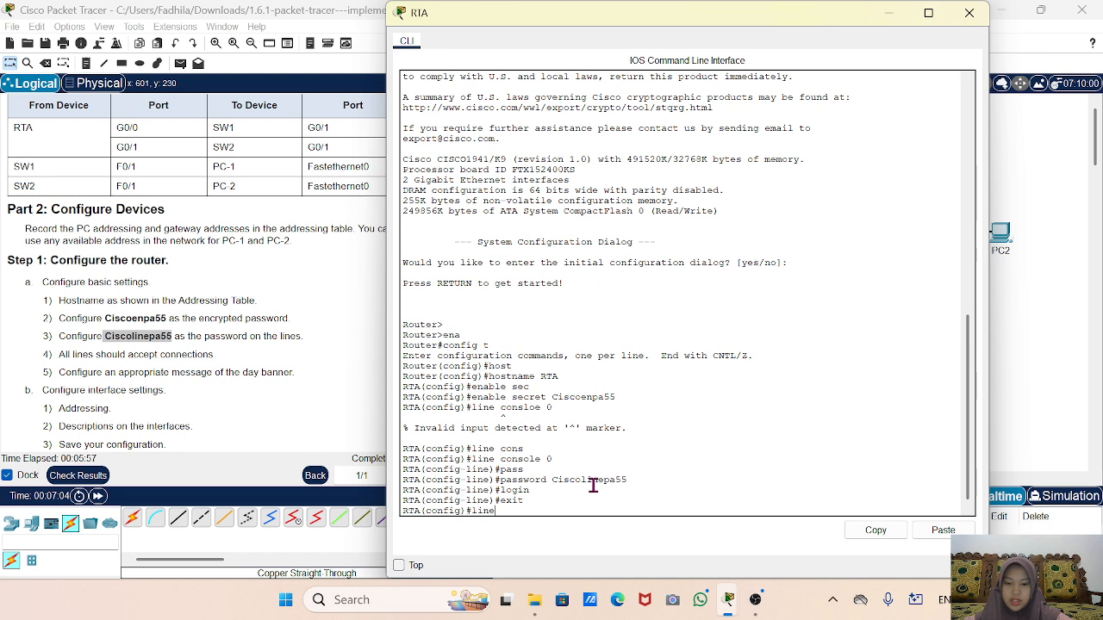
type(" vty ")
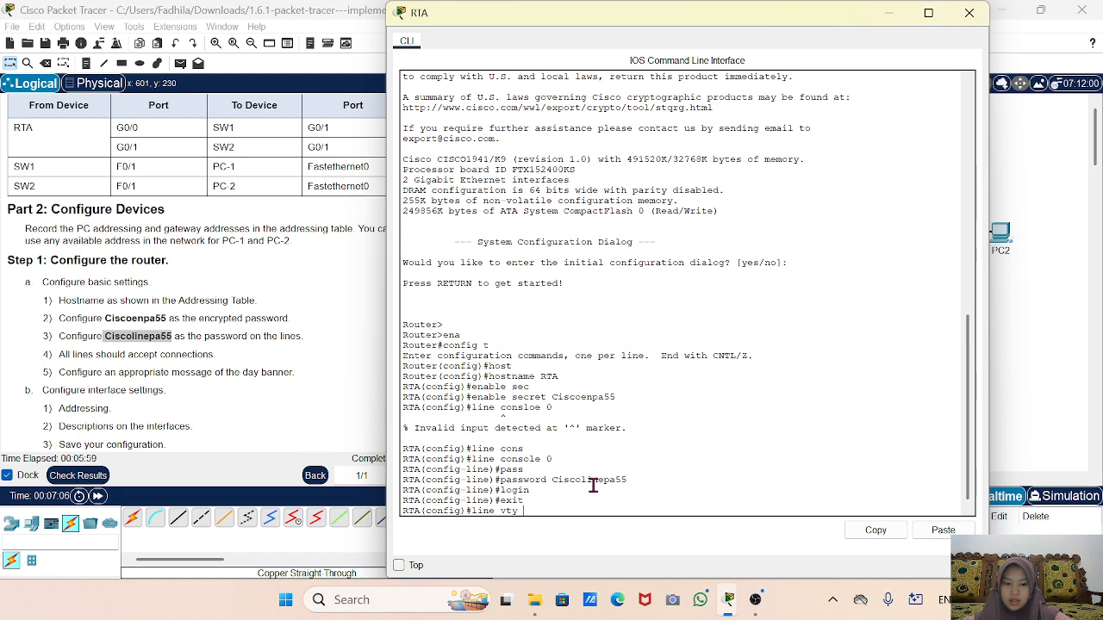
type("0 4")
key("Return")
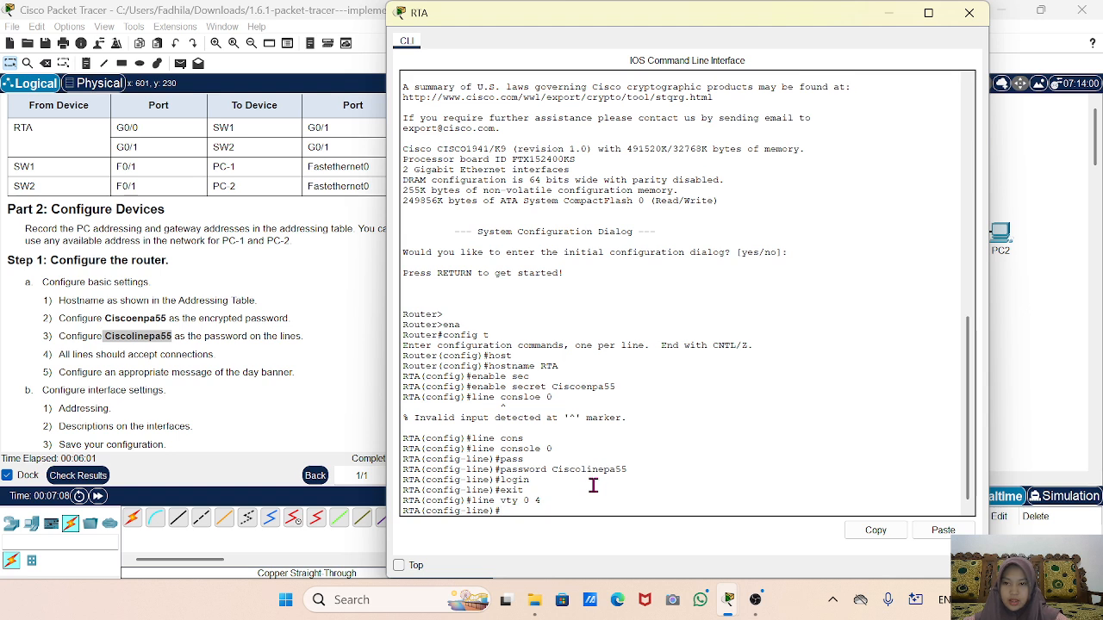
Give vty lines 0 4 the pasted lines password, require login, and exit.
type("passwor")
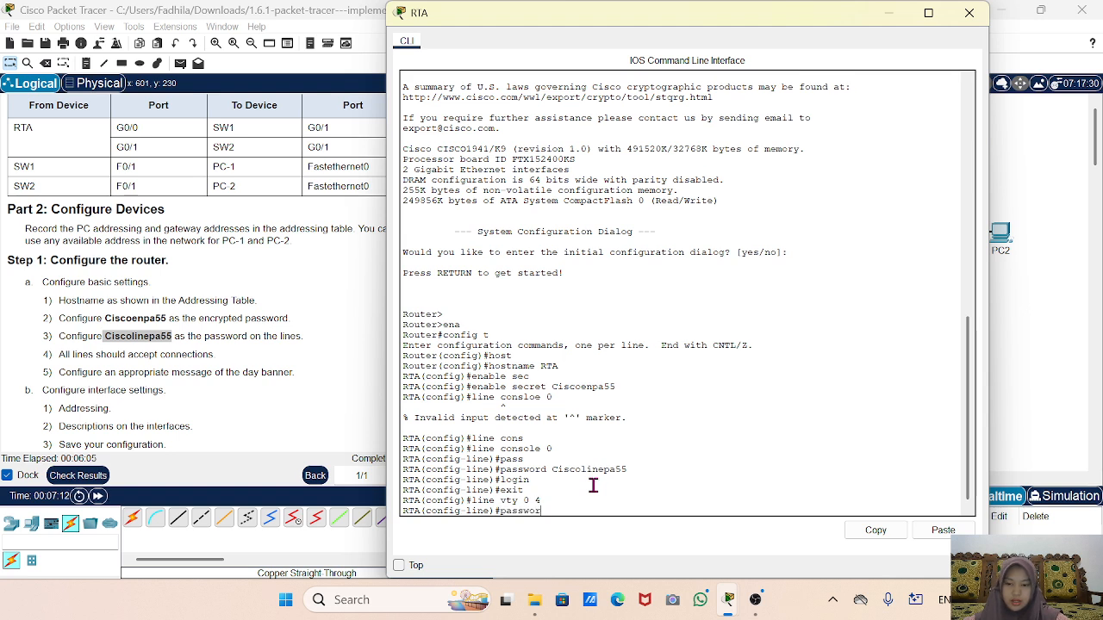
key("Tab")
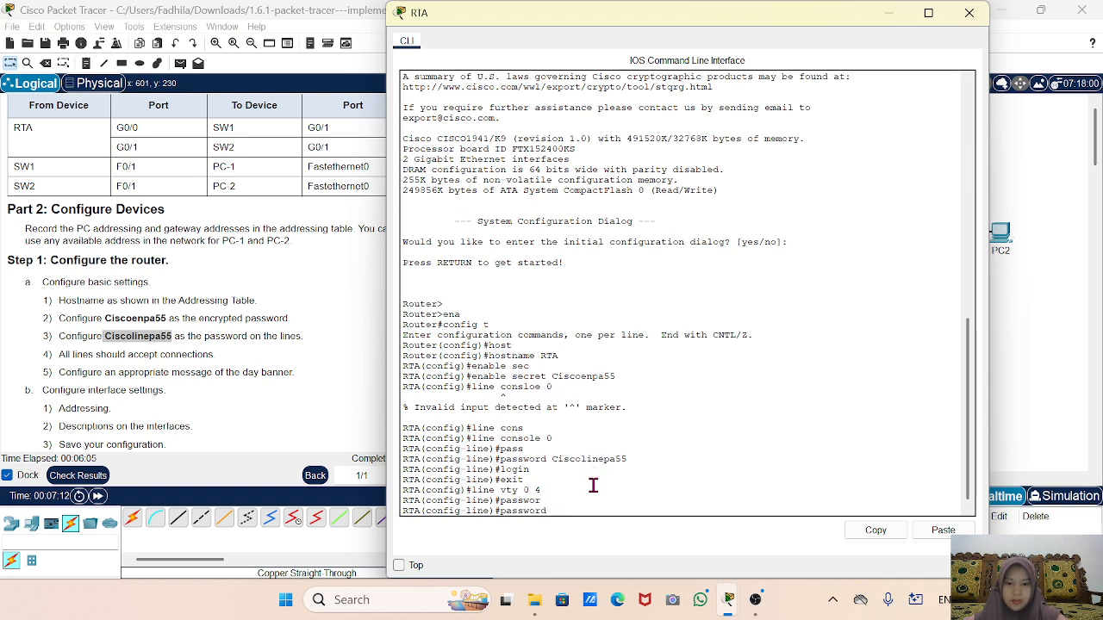
right_click(594, 489)
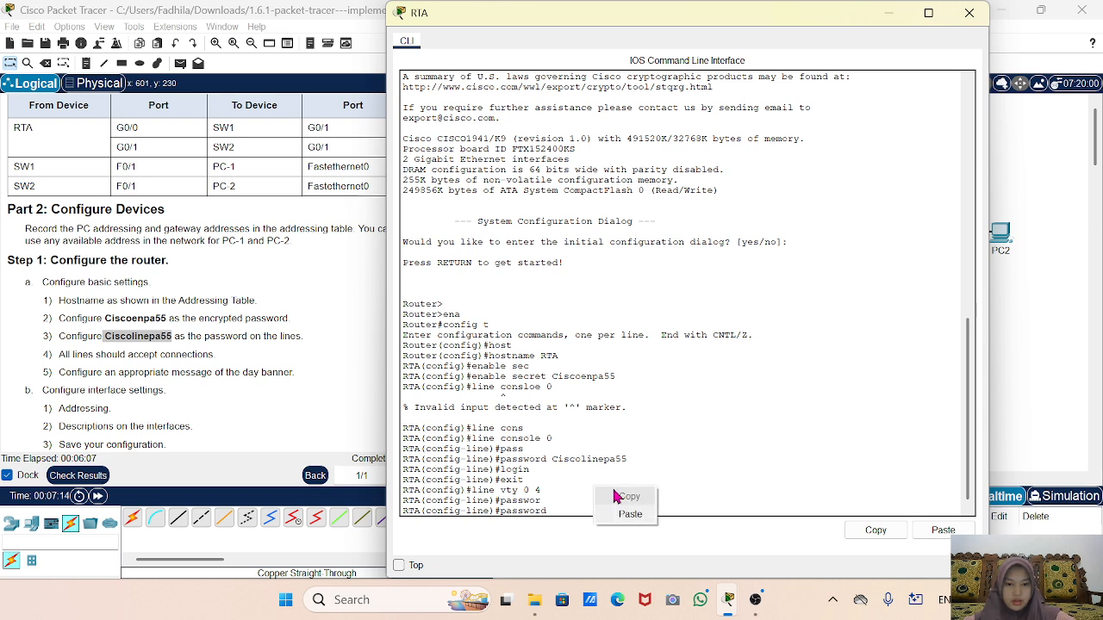
left_click(568, 504)
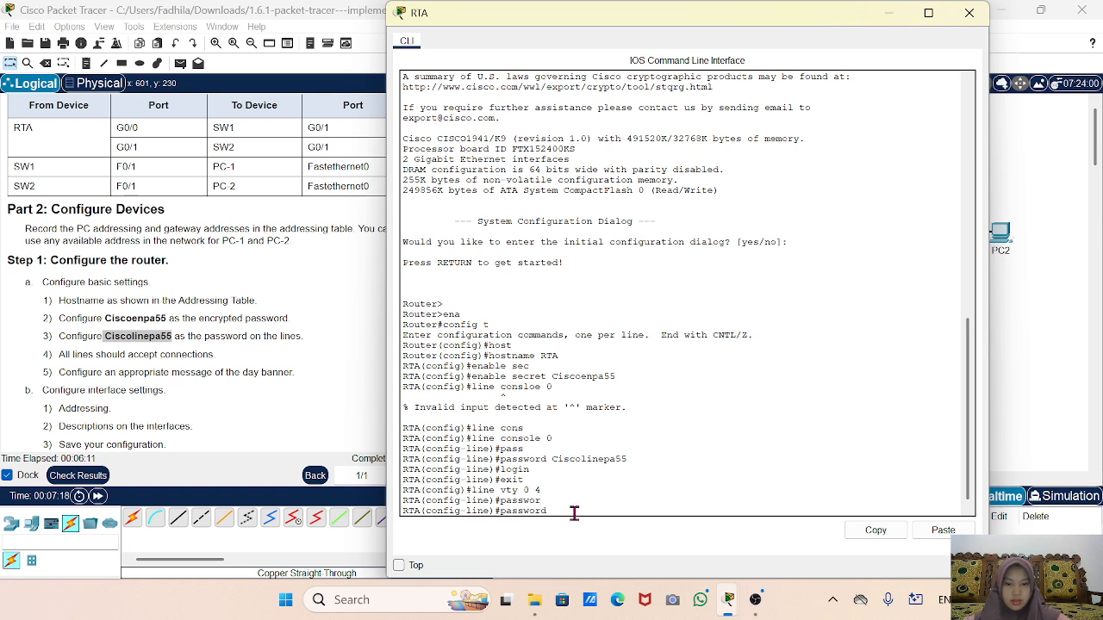
right_click(574, 513)
left_click(615, 543)
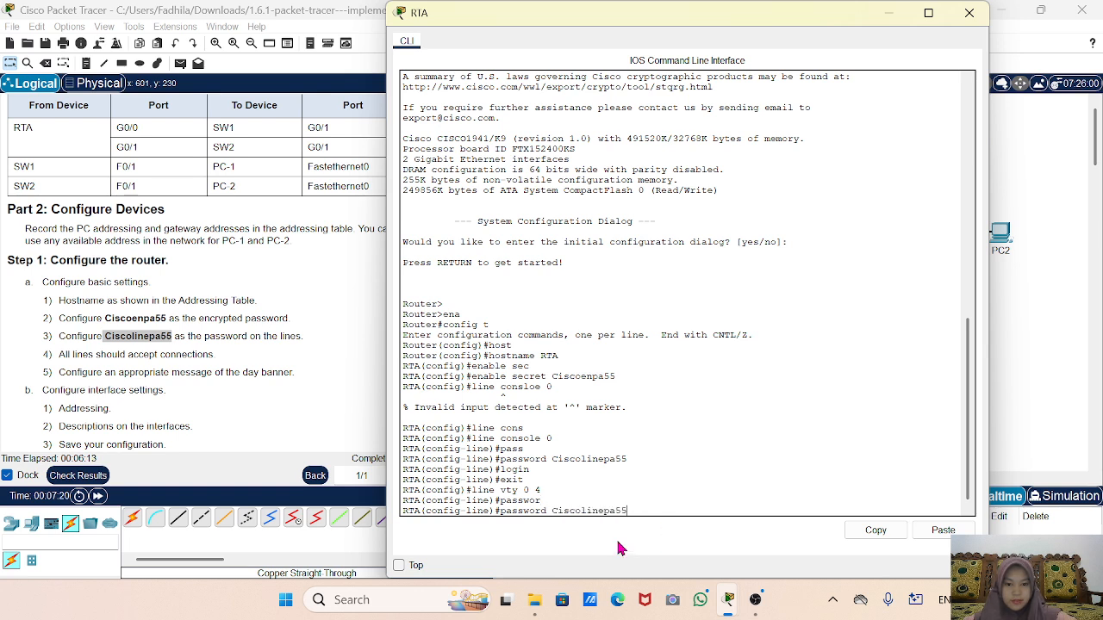
key("Return")
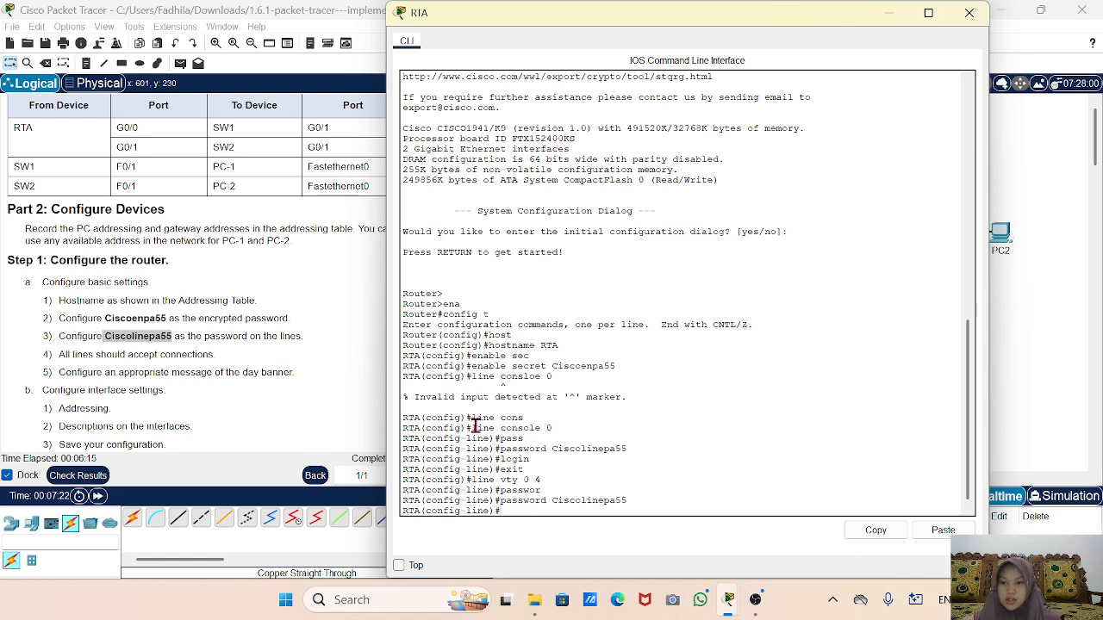
type("login")
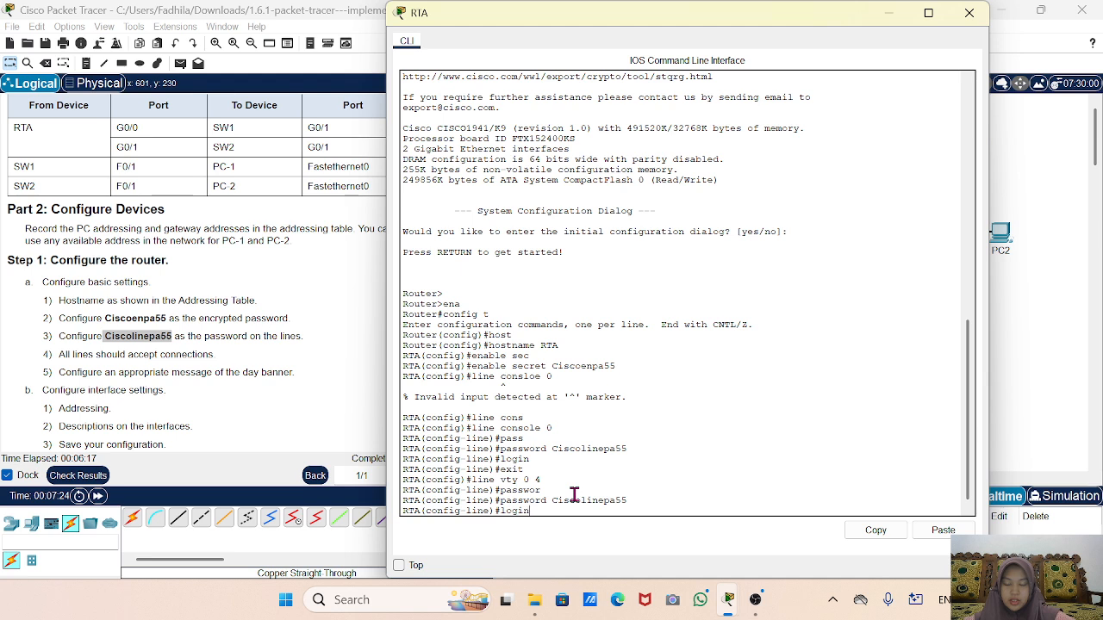
key("Return")
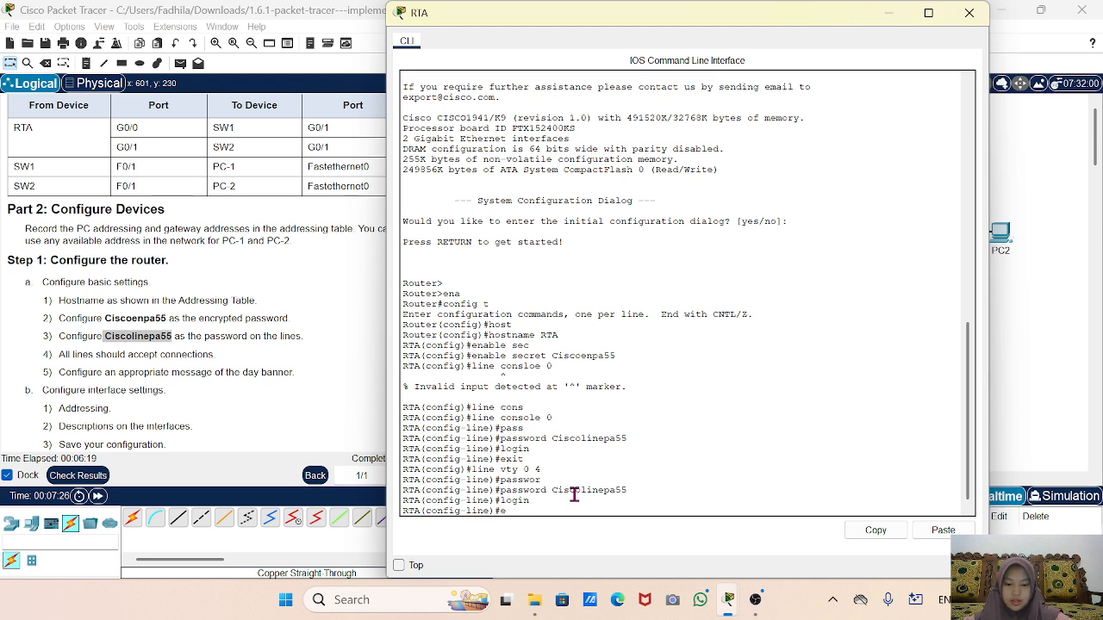
type("exit")
key("Return")
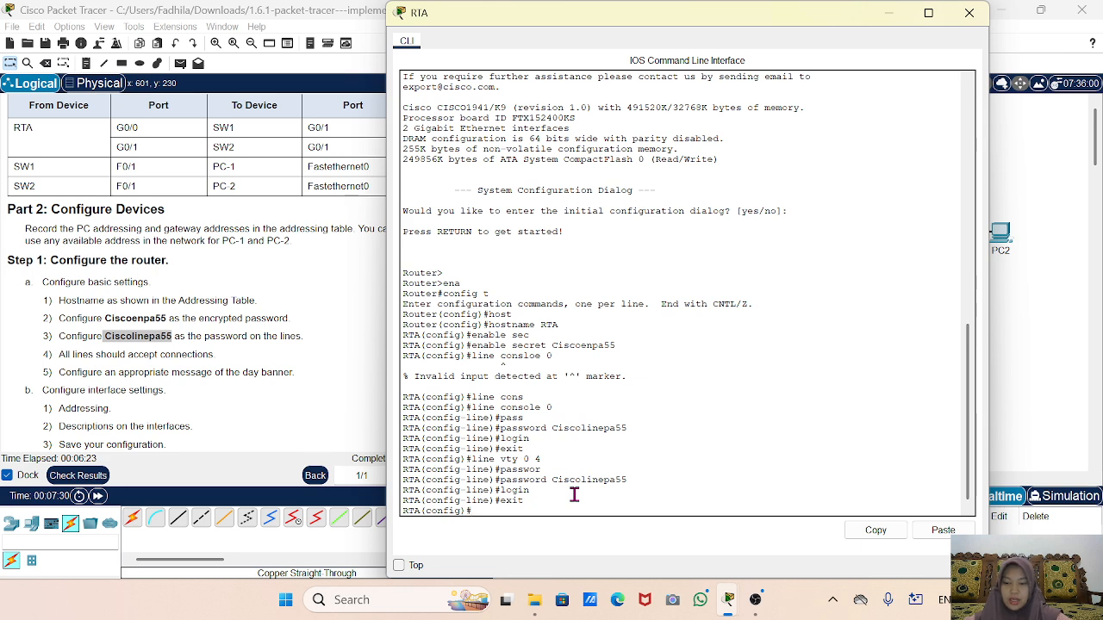
Enable service password-encryption on RTA using tab completion.
type("ser")
key("Tab")
type("p")
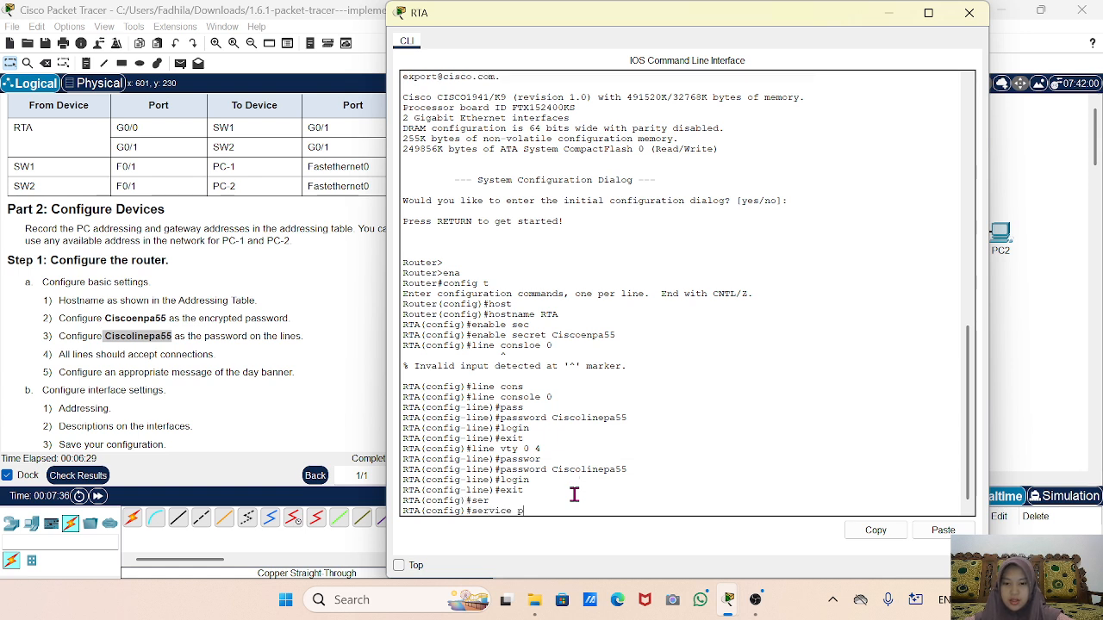
type("a")
key("Tab")
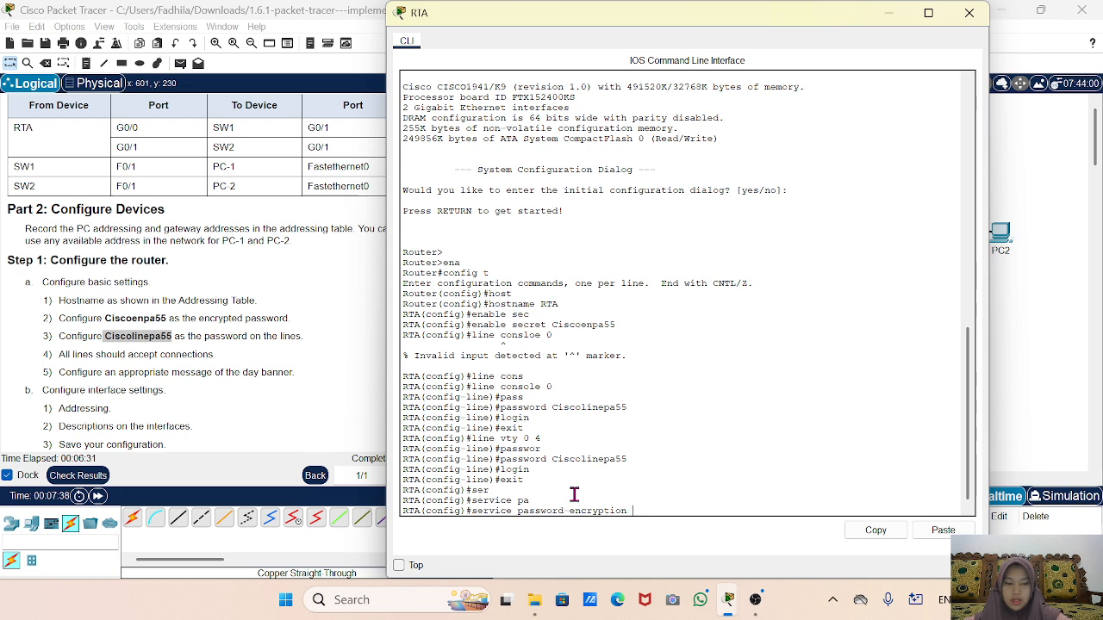
key("Return")
key("Return")
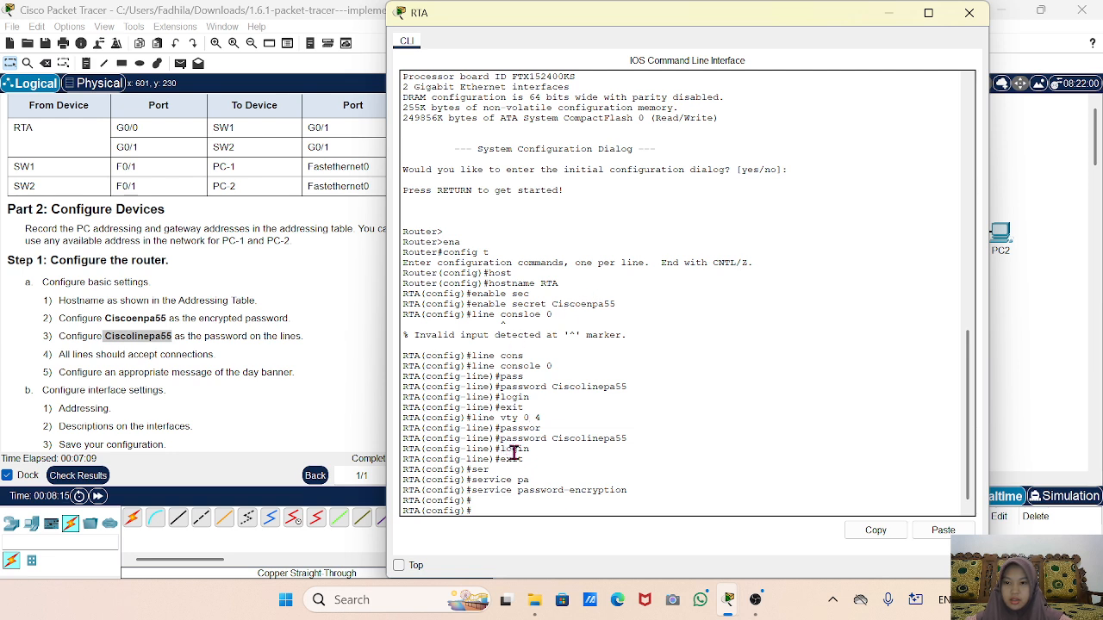
Review the banner step in the activity instructions.
left_click(203, 369)
left_click_drag(180, 372, 308, 369)
left_click(308, 369)
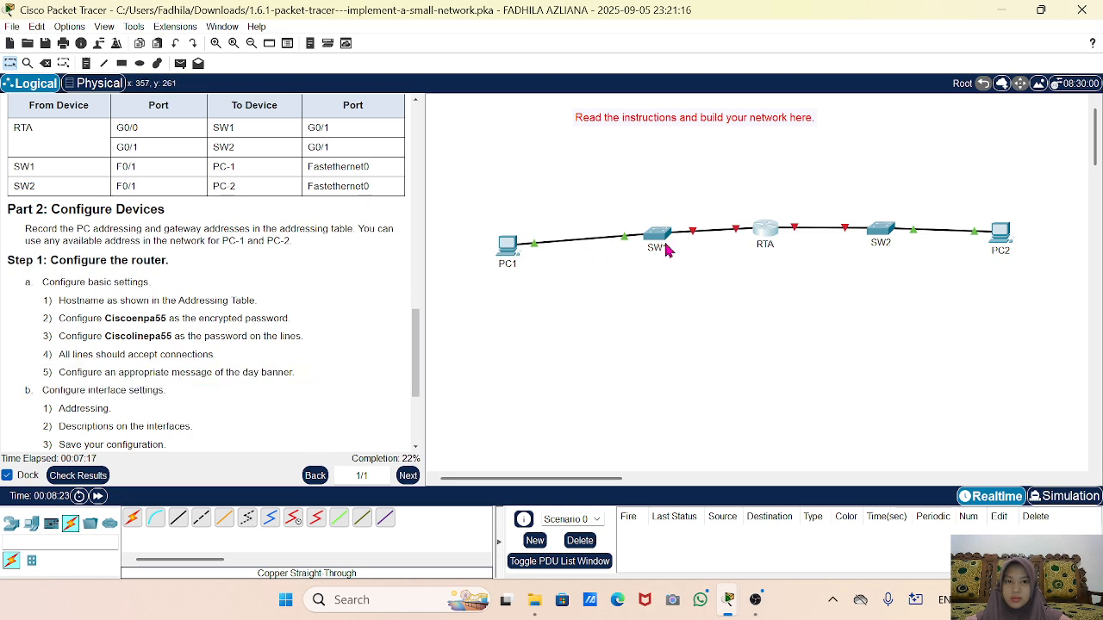
In RTA's CLI, set banner motd to 'The day banner'.
left_click(767, 231)
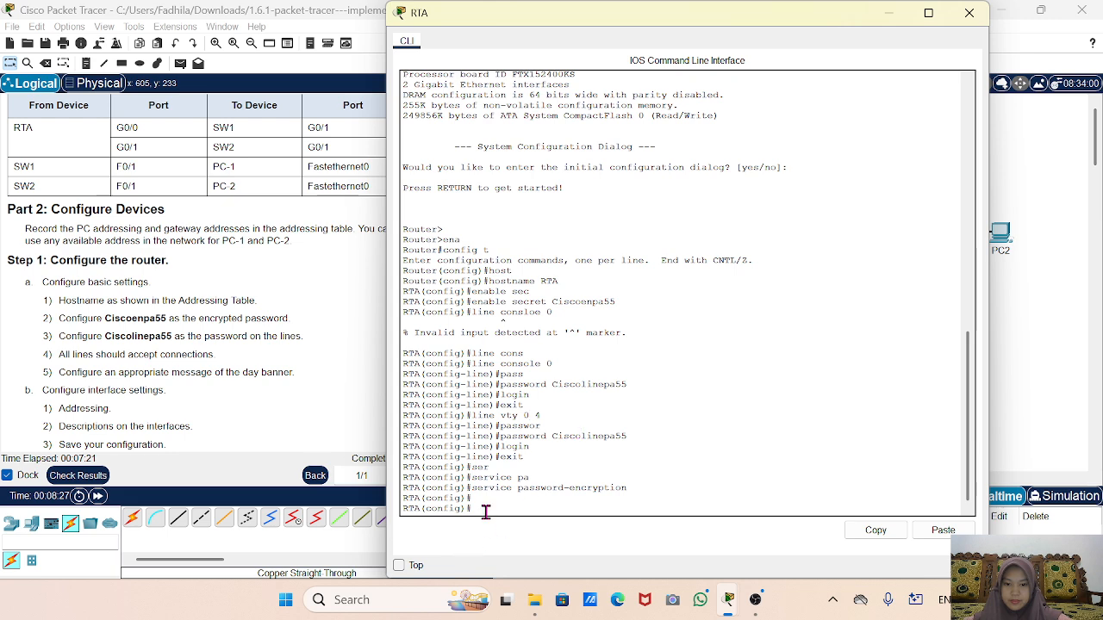
type("banner motd#")
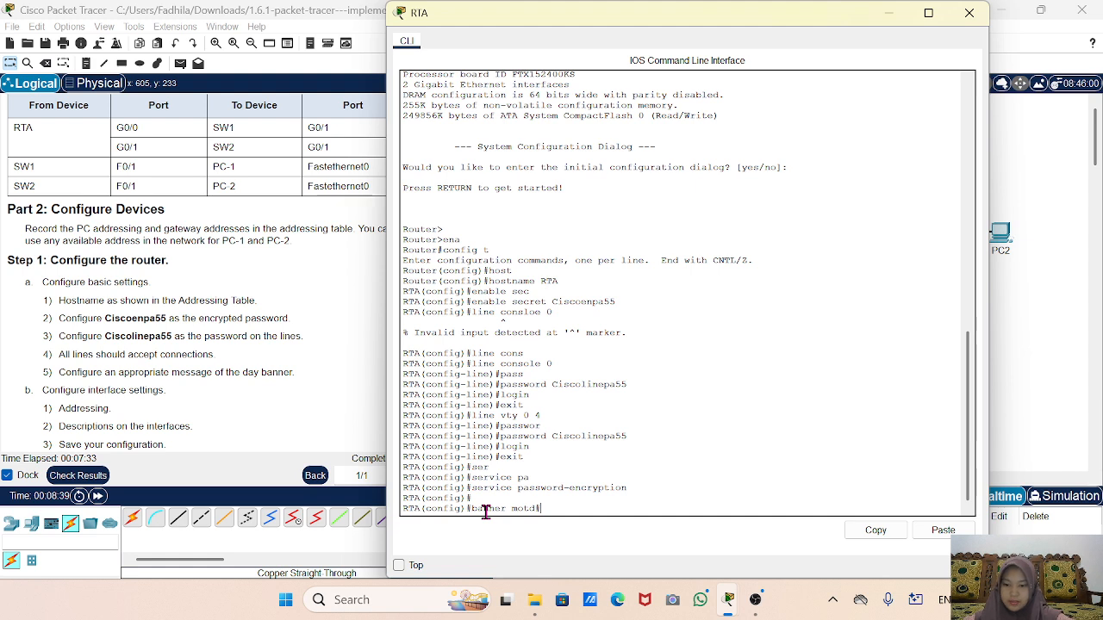
type("Thed")
key("BackSpace")
type("day")
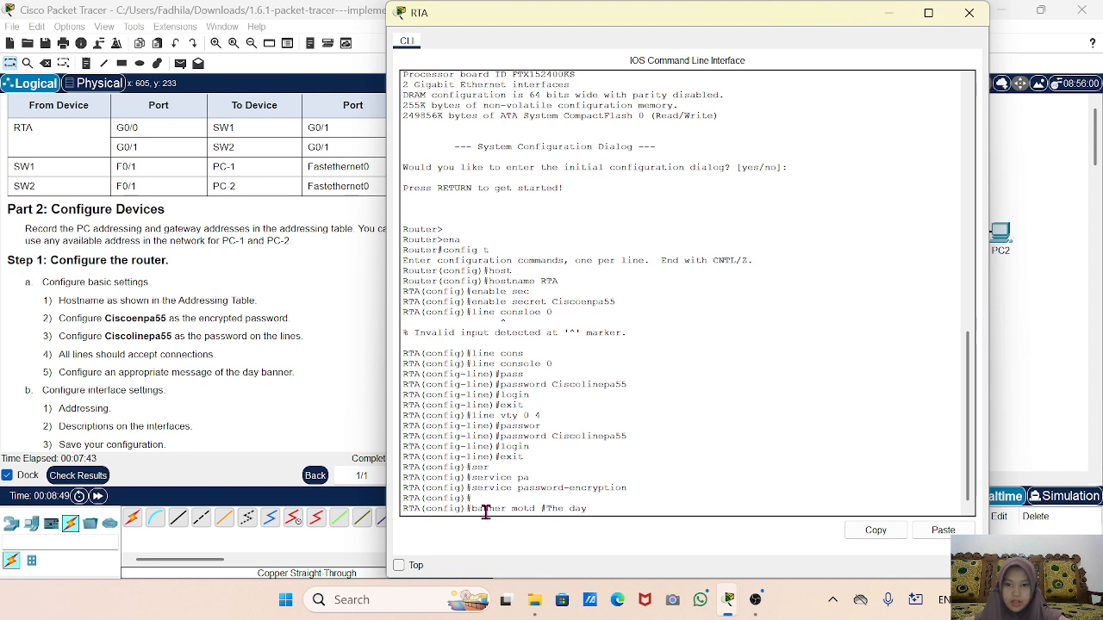
type(" banner#")
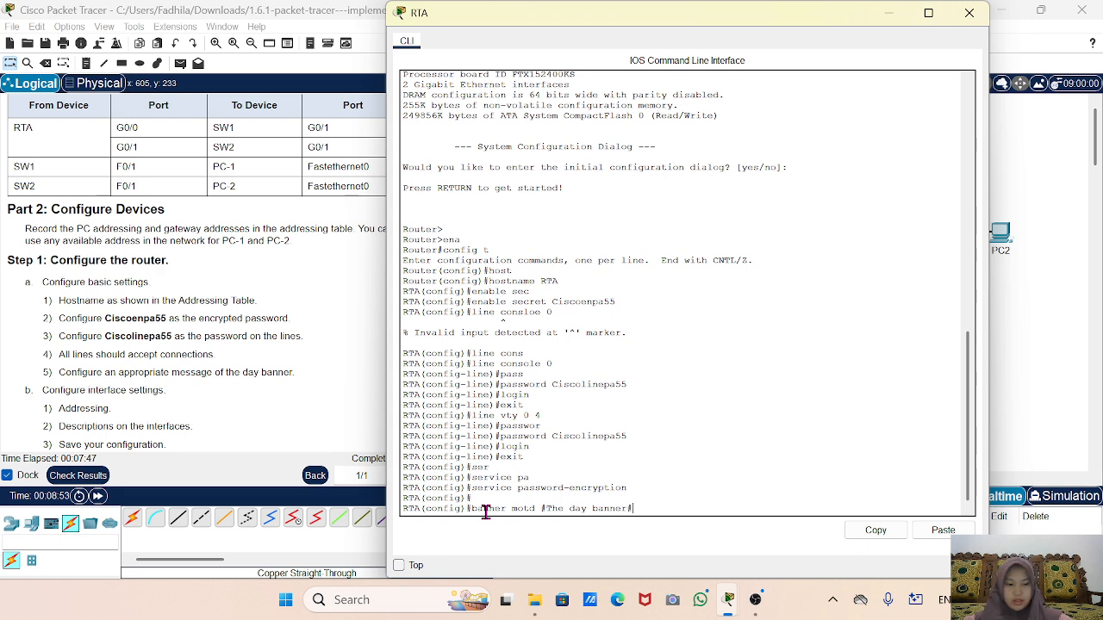
key("Return")
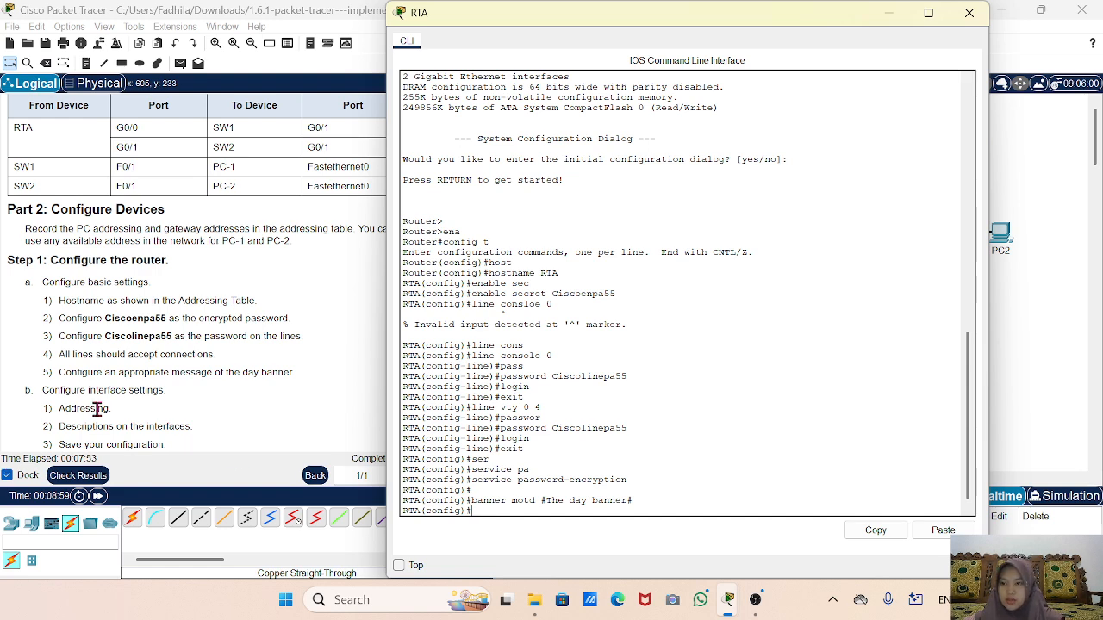
scroll(97, 411, "down", 3)
Enter interface G0/0 on RTA and assign it 10.10.10.1 255.255.255.0.
scroll(97, 411, "up", 1)
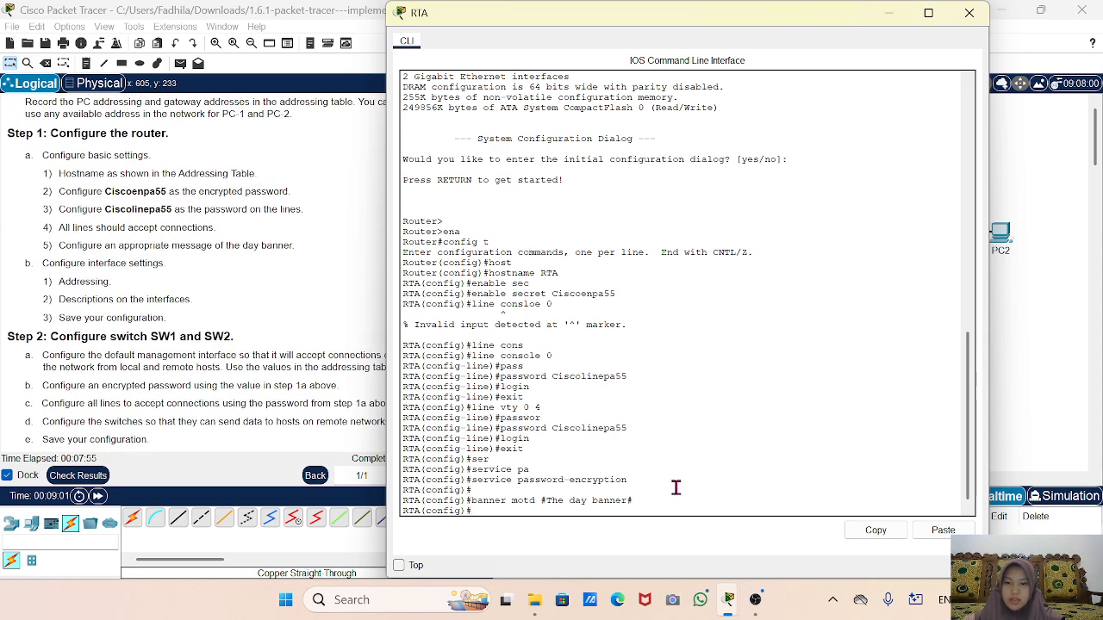
type("nterface")
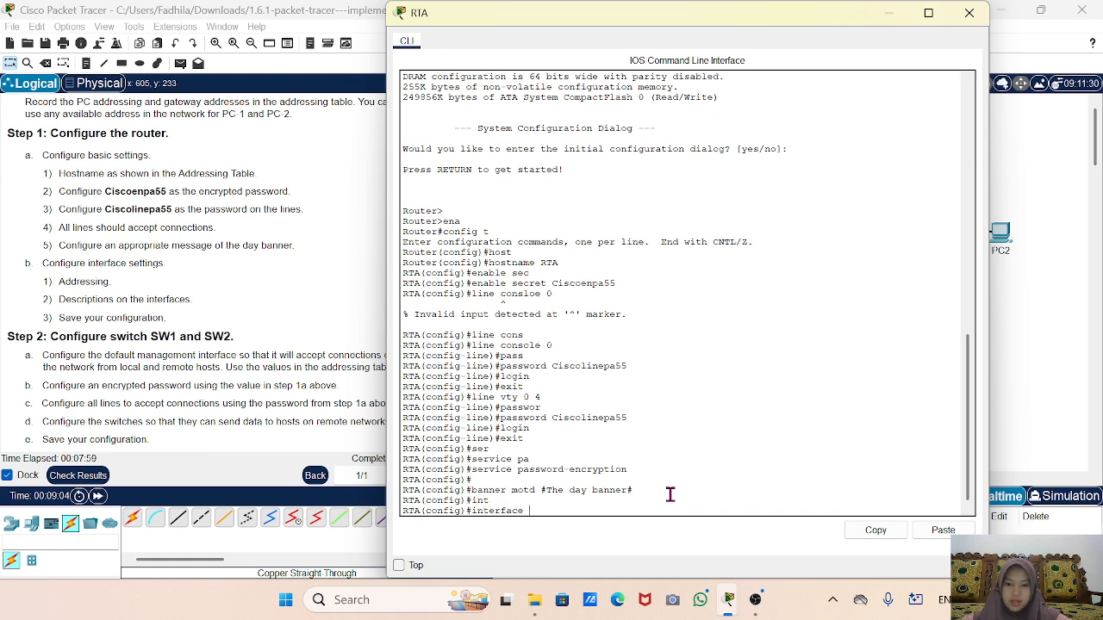
key("Tab")
type("g0/0")
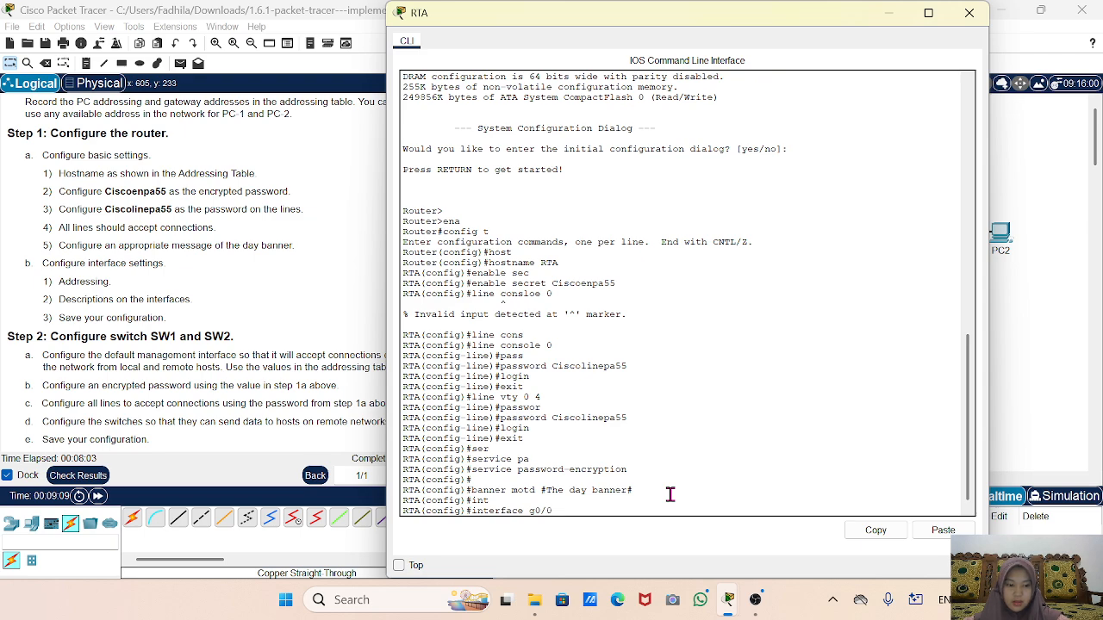
key("Return")
scroll(49, 276, "up", 5)
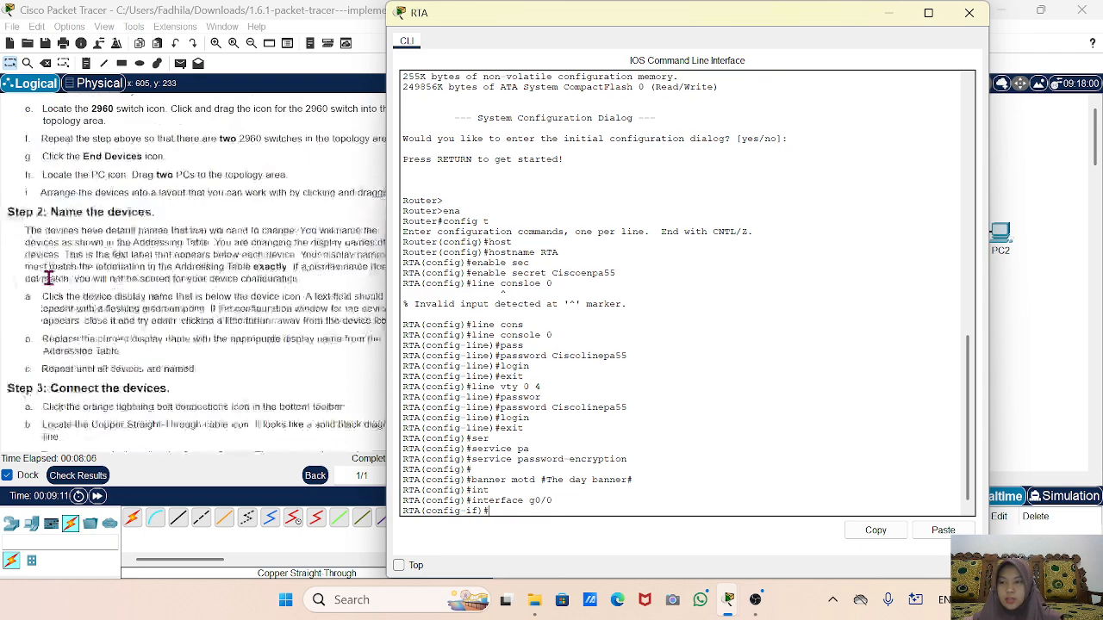
scroll(49, 275, "up", 5)
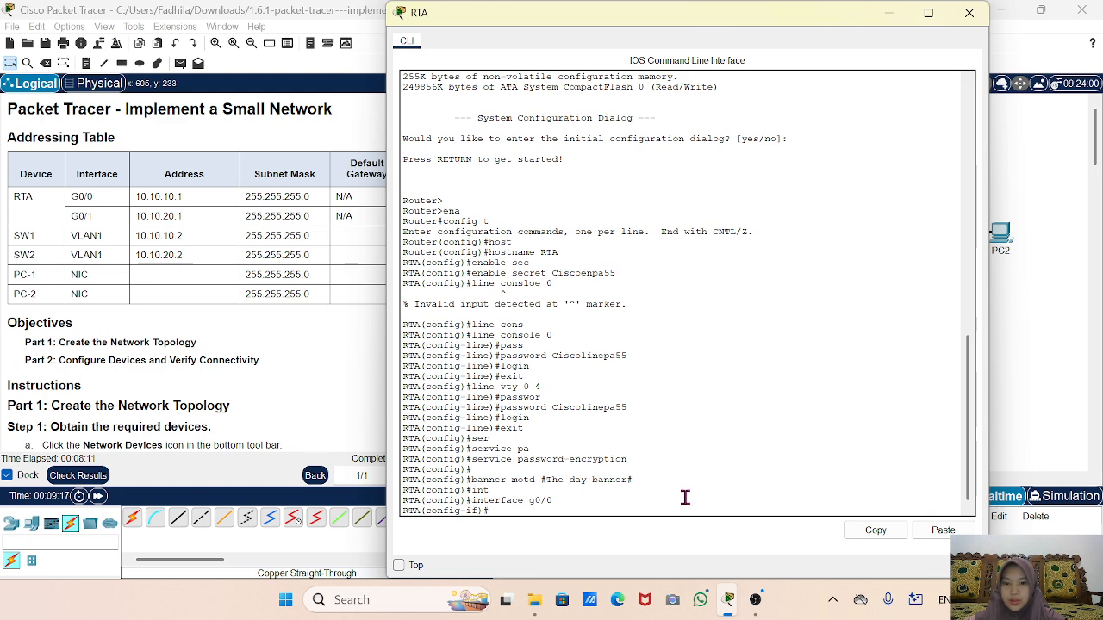
type("ip add")
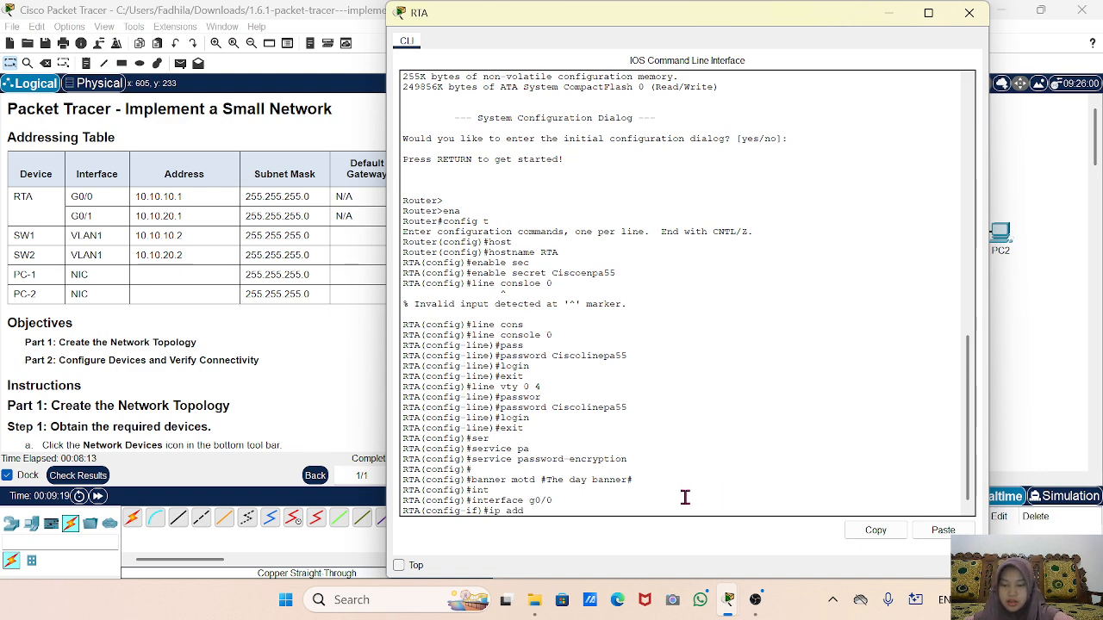
key("Tab")
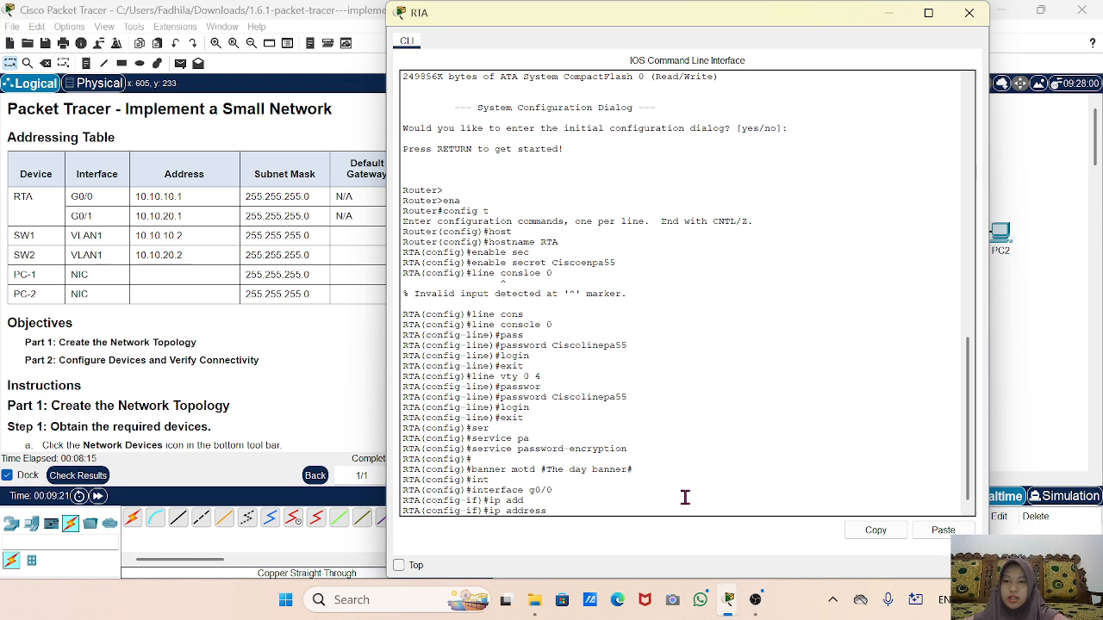
type("1")
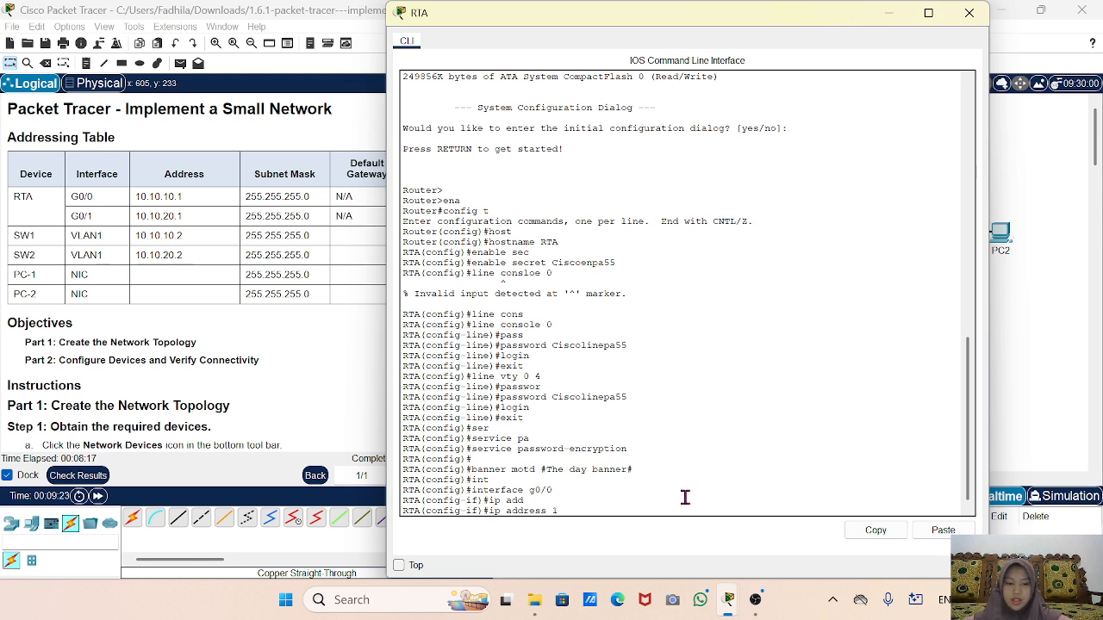
type("0.10.10.1")
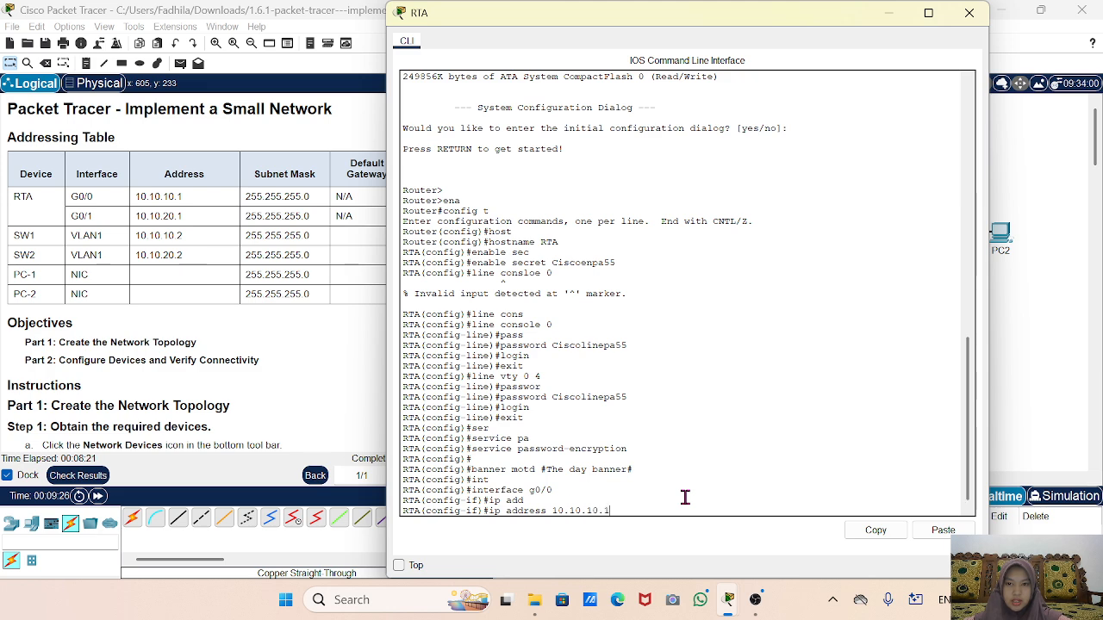
type(" 255.")
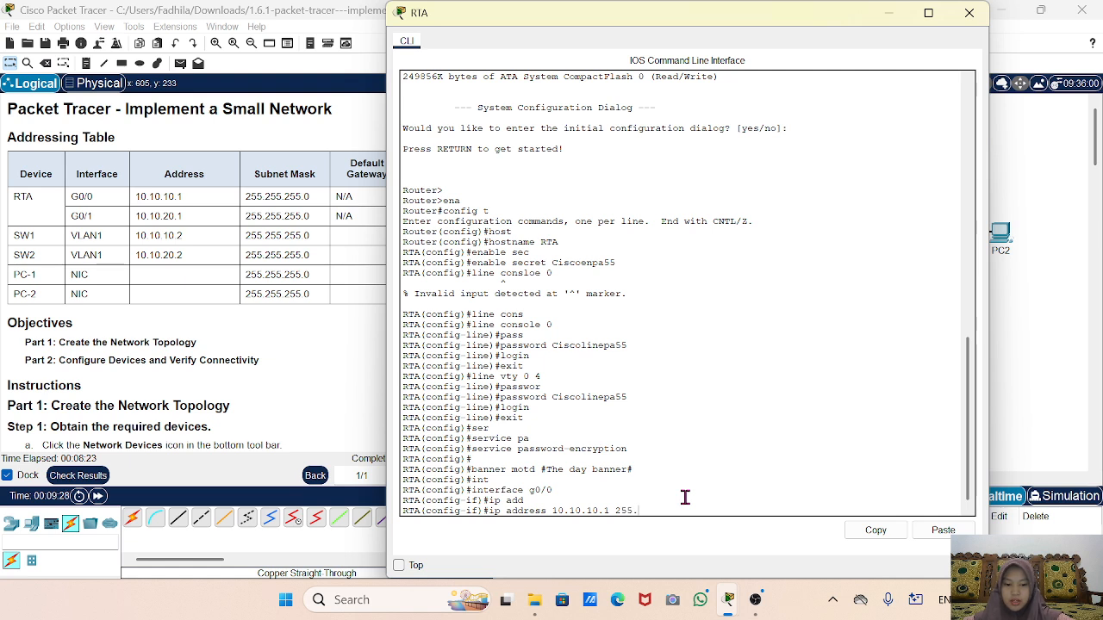
type("255.255.0")
key("Return")
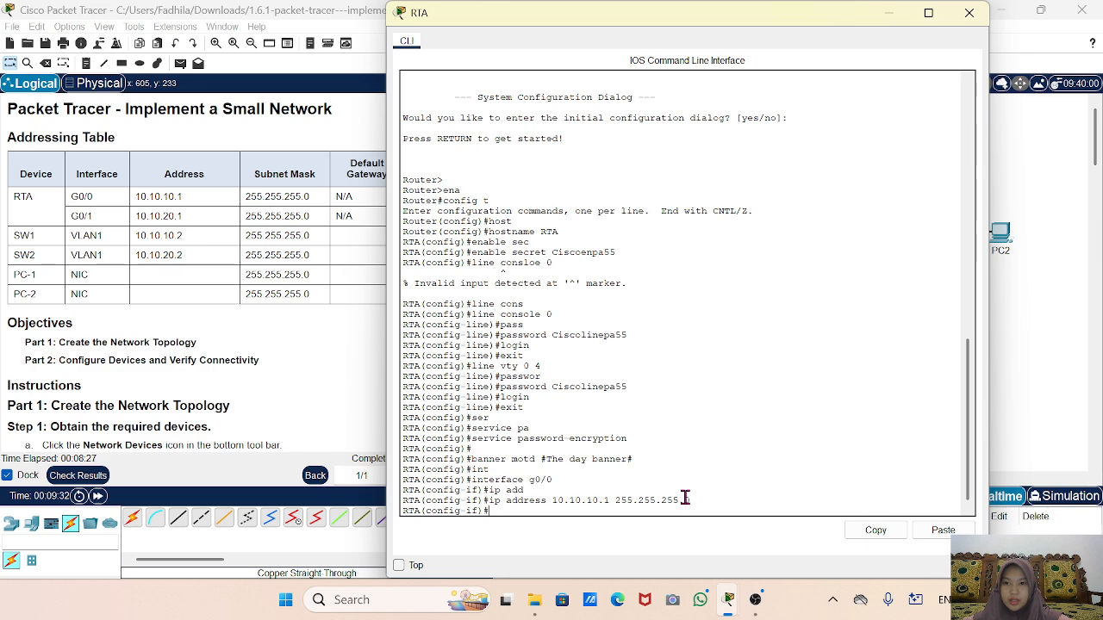
Describe G0/0 as 'Link to SW1' and enable it with no shutdown.
type("des")
key("Tab")
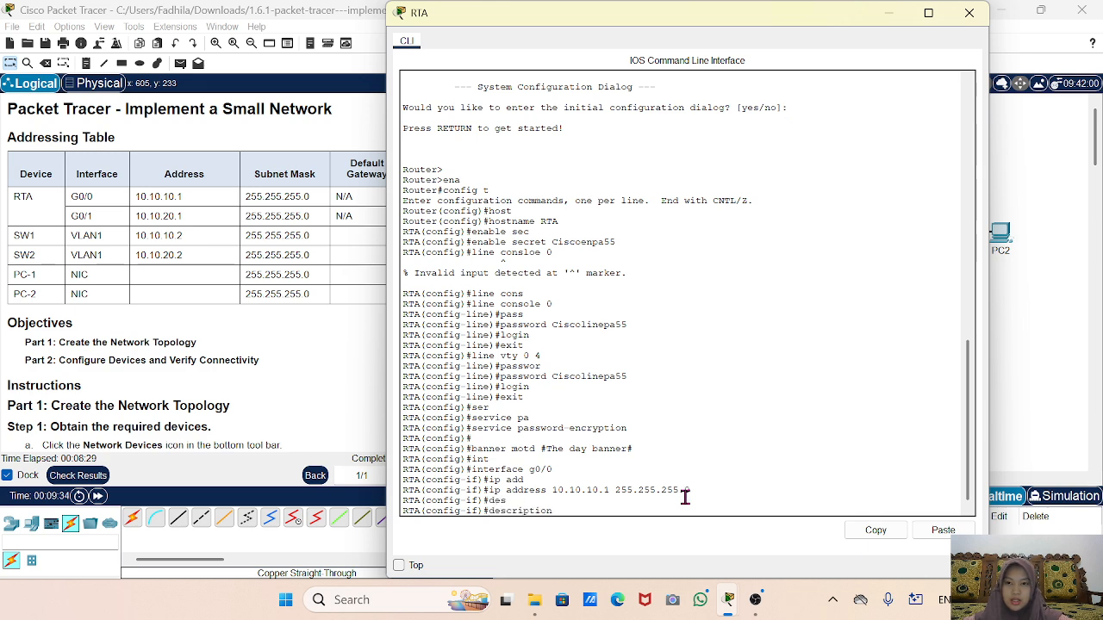
type("Li")
key("Tab")
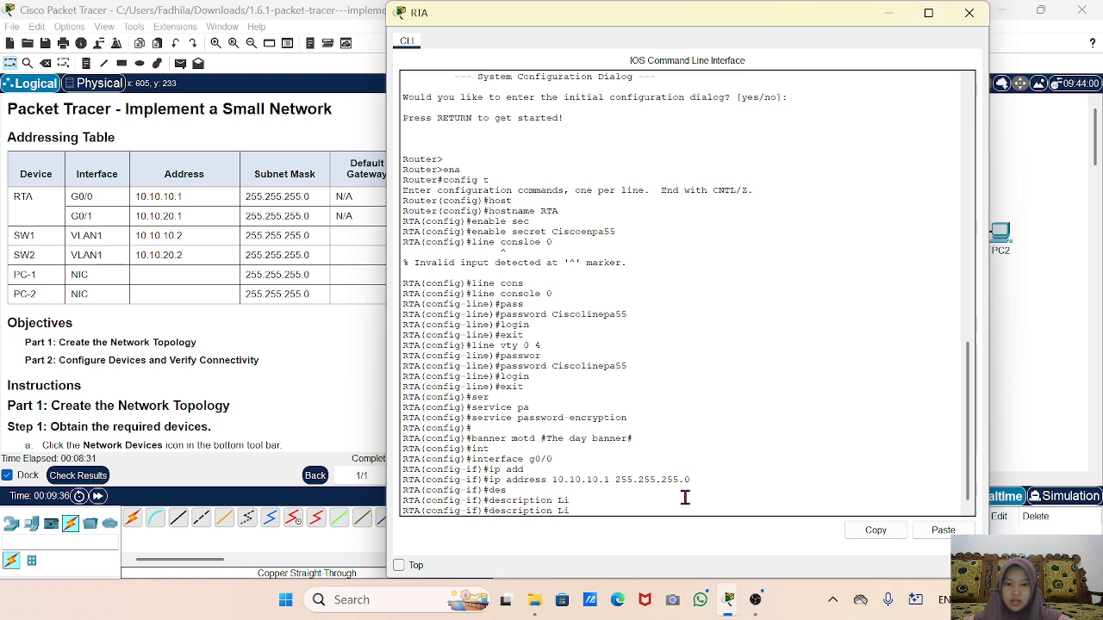
type("n")
key("Tab")
key("Tab")
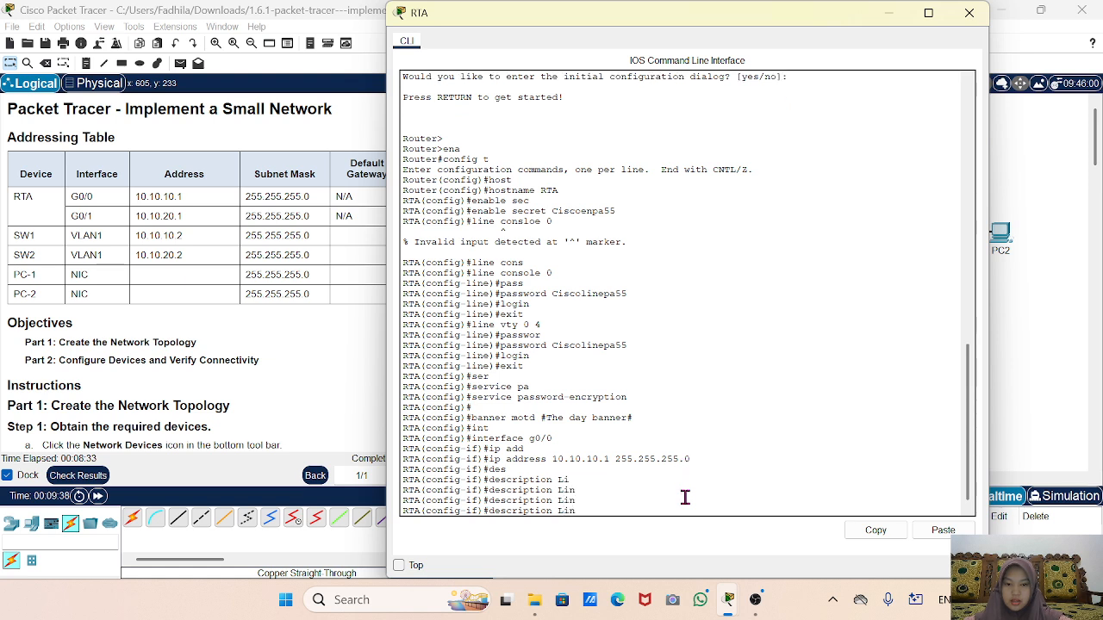
type("k")
key("Tab")
type("t")
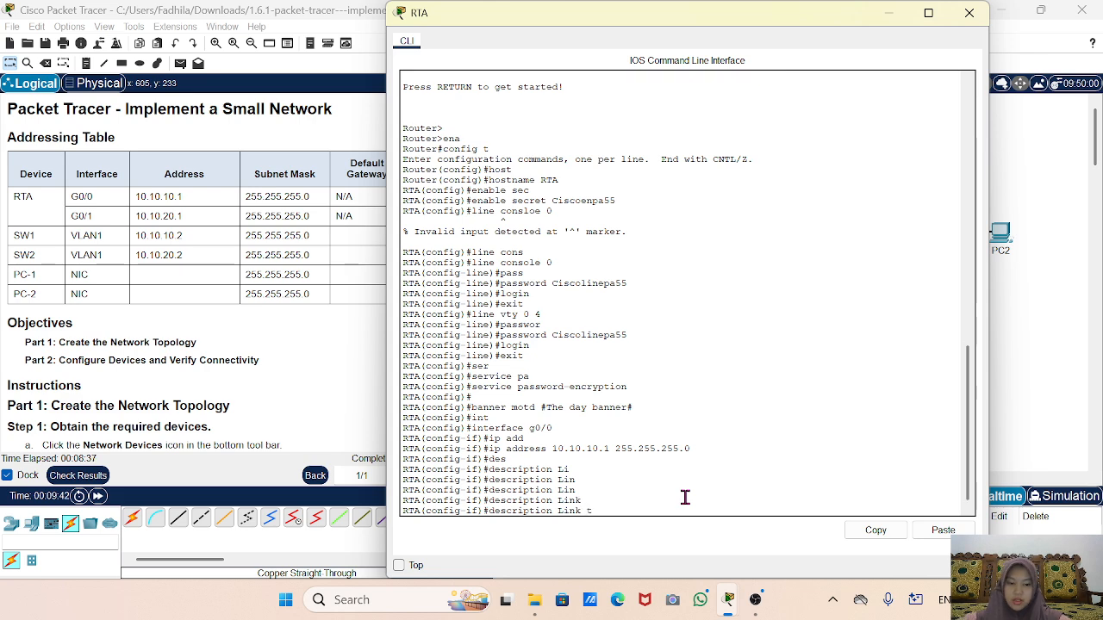
type("o")
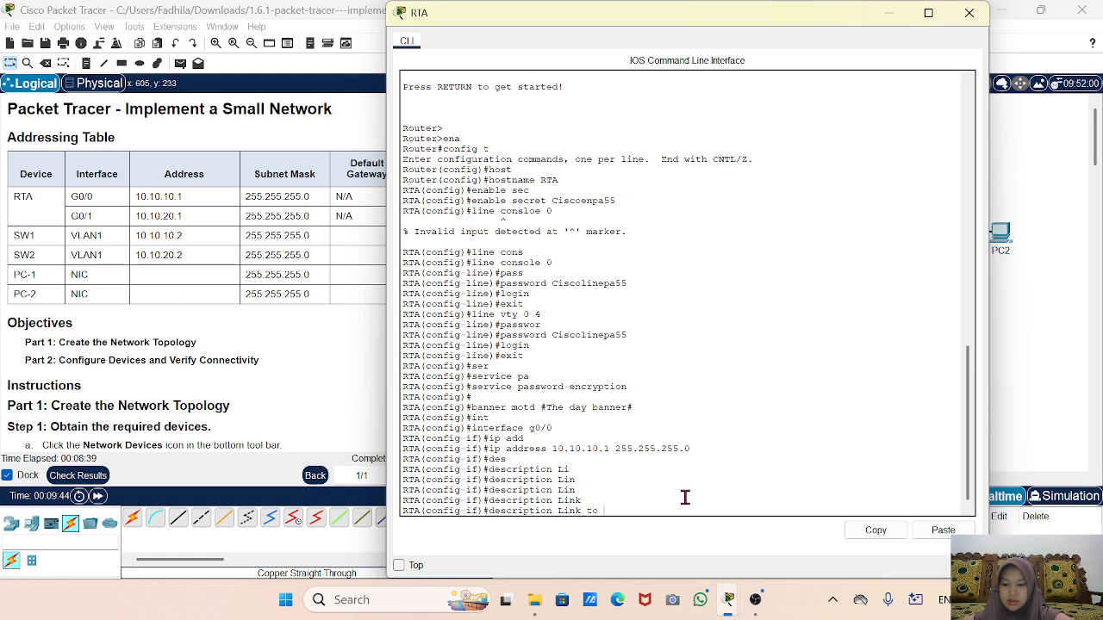
type(" SW1")
key("Return")
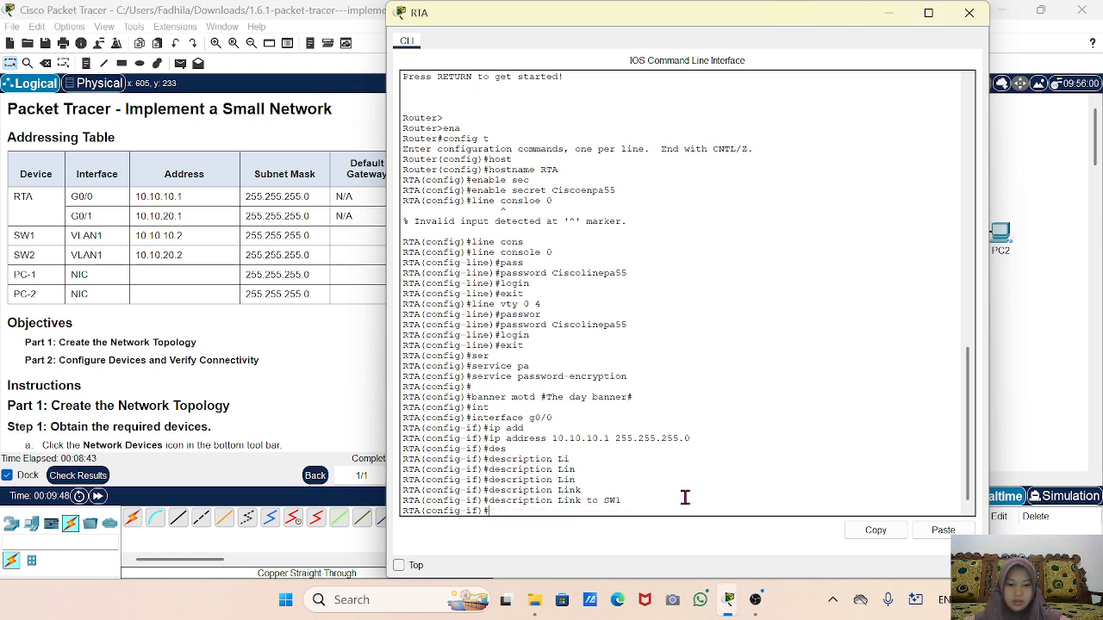
type("no shu")
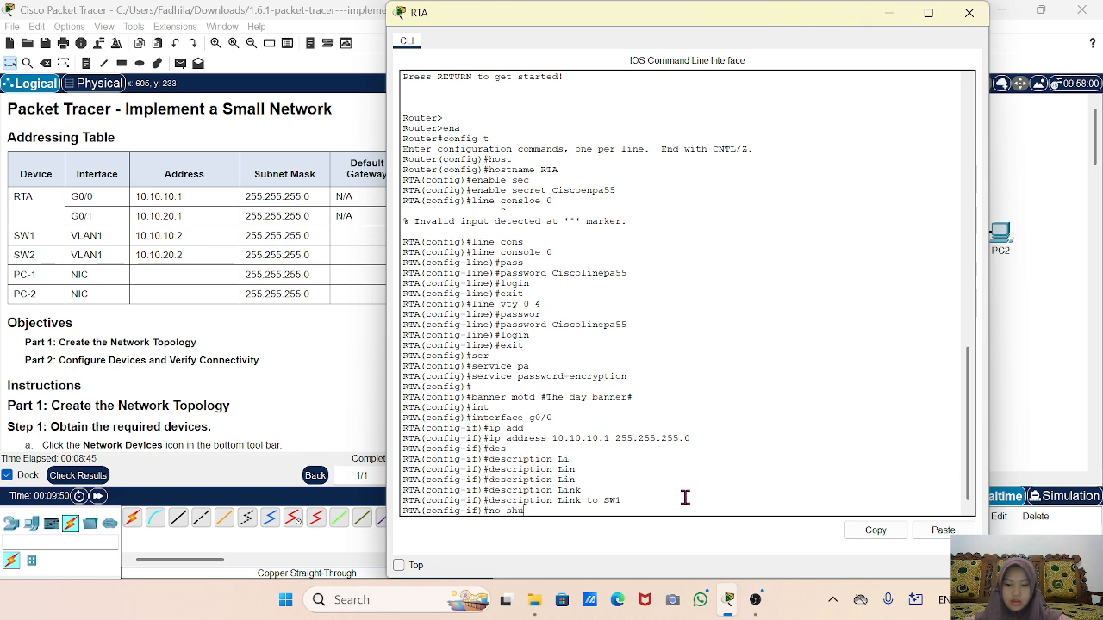
type("t")
key("Tab")
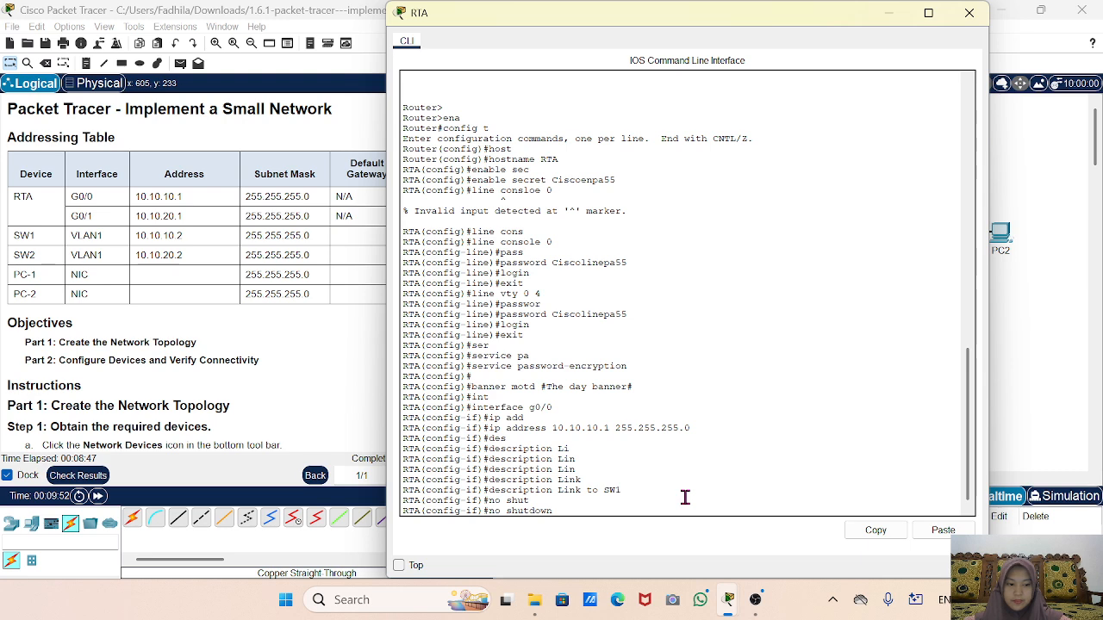
key("Return")
key("Return")
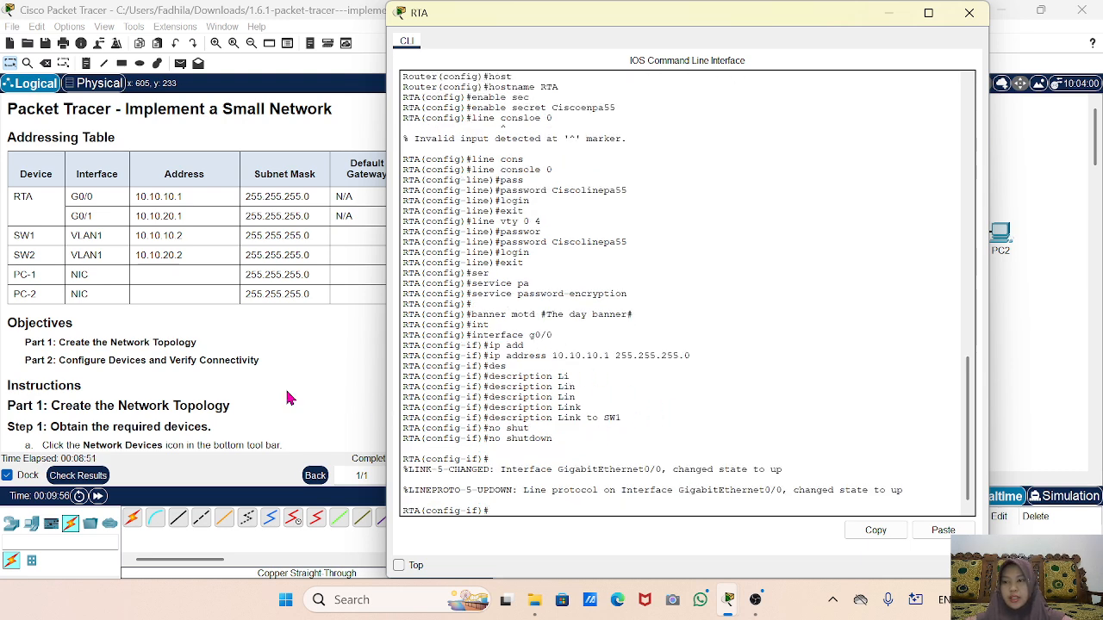
After checking the connection table, exit G0/0 back to the global configuration prompt.
scroll(71, 322, "down", 10)
scroll(72, 322, "down", 9)
scroll(72, 322, "up", 3)
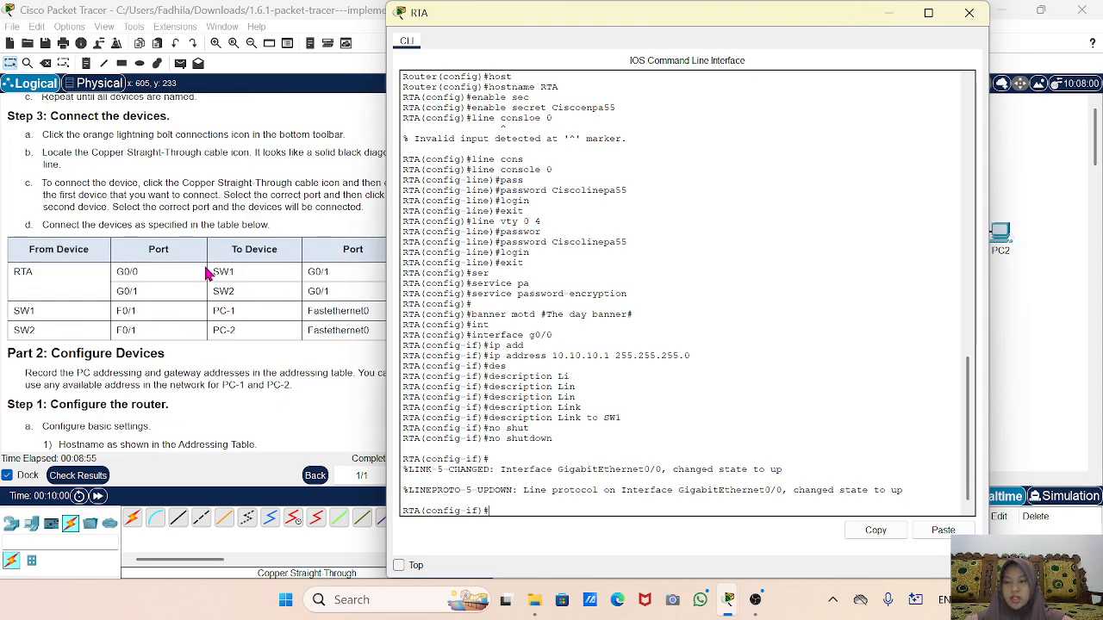
scroll(206, 273, "up", 1)
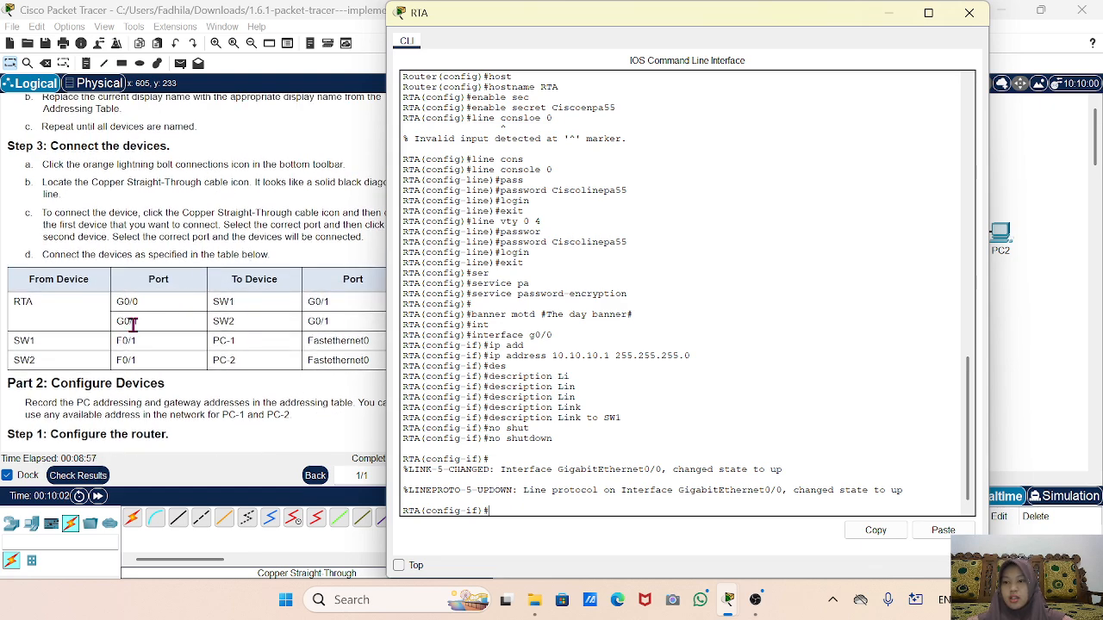
scroll(158, 331, "up", 15)
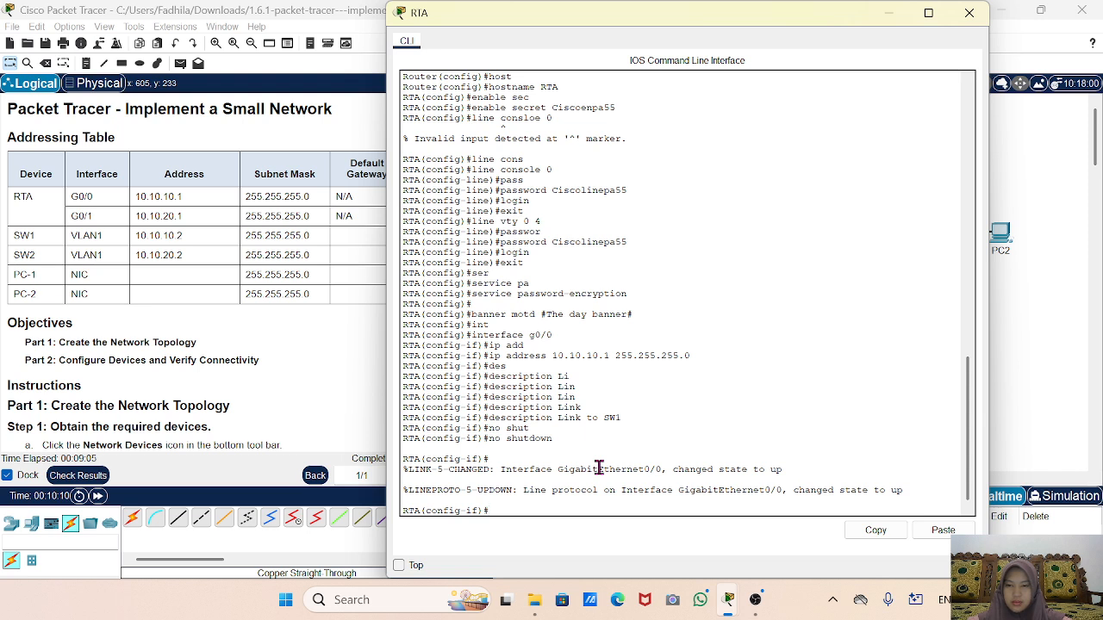
type("e")
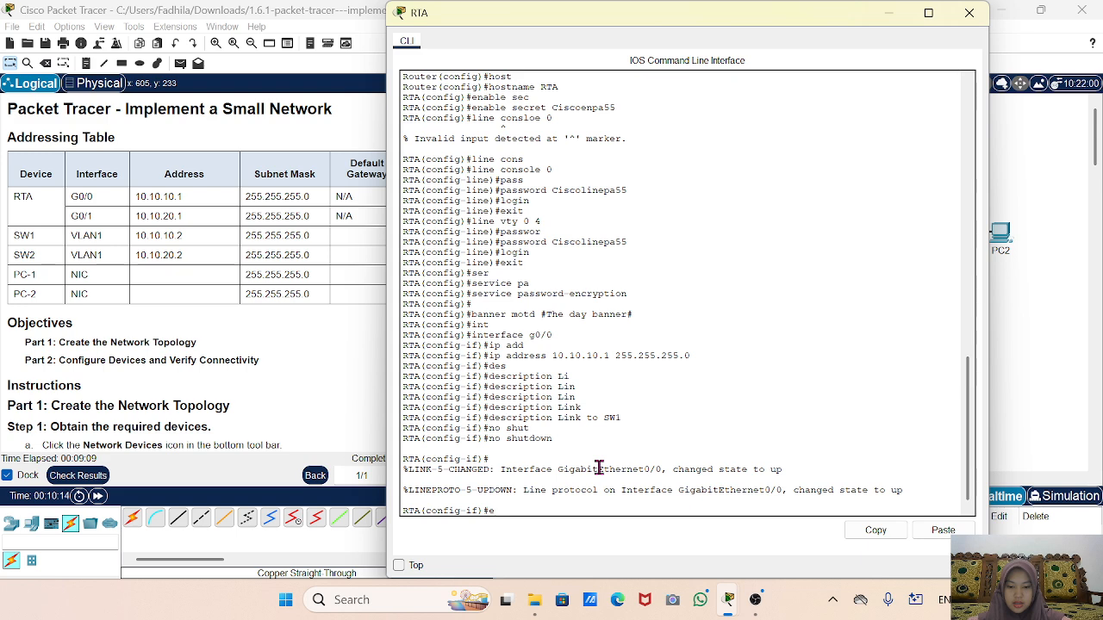
type("nit")
key("Return")
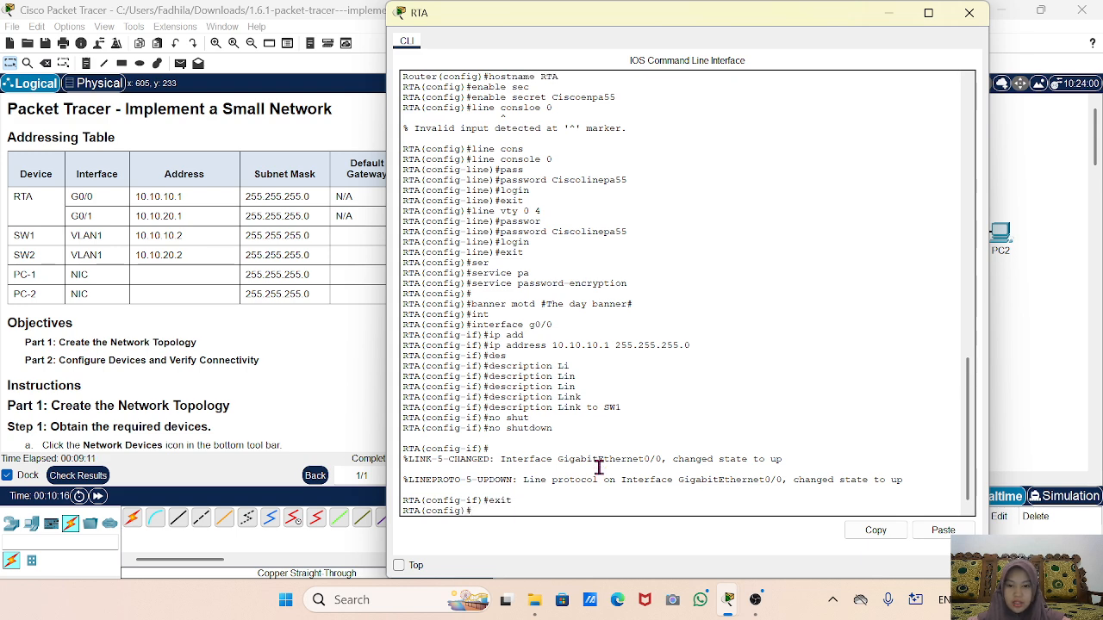
Enter interface G0/1 and assign it 10.10.20.1 255.255.255.0.
type("in")
key("Tab")
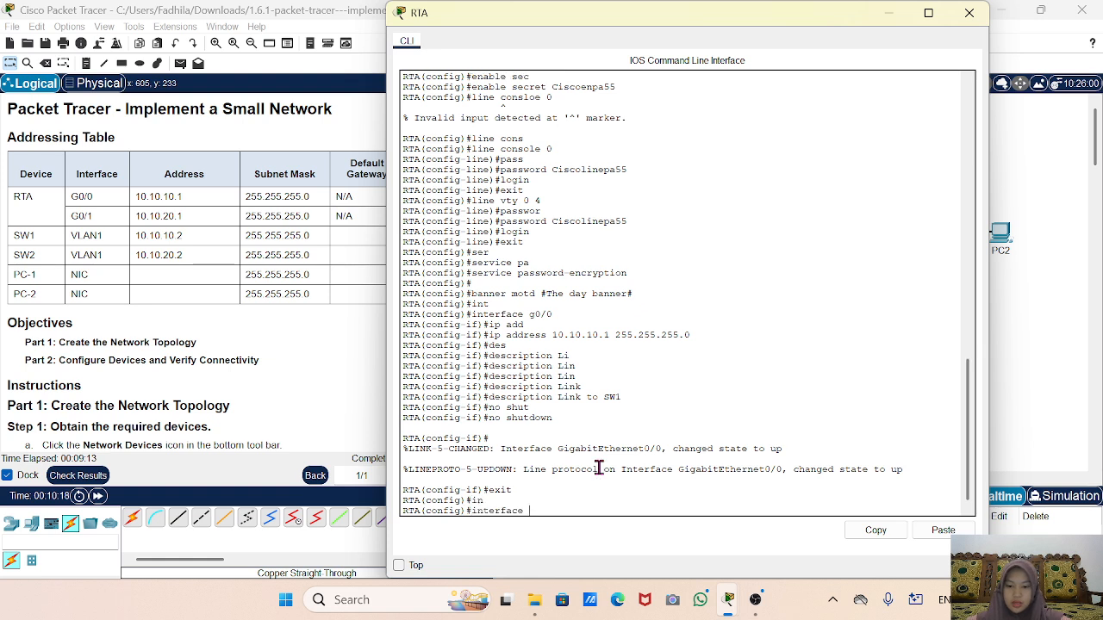
type("g0/1")
key("Return")
type("ip")
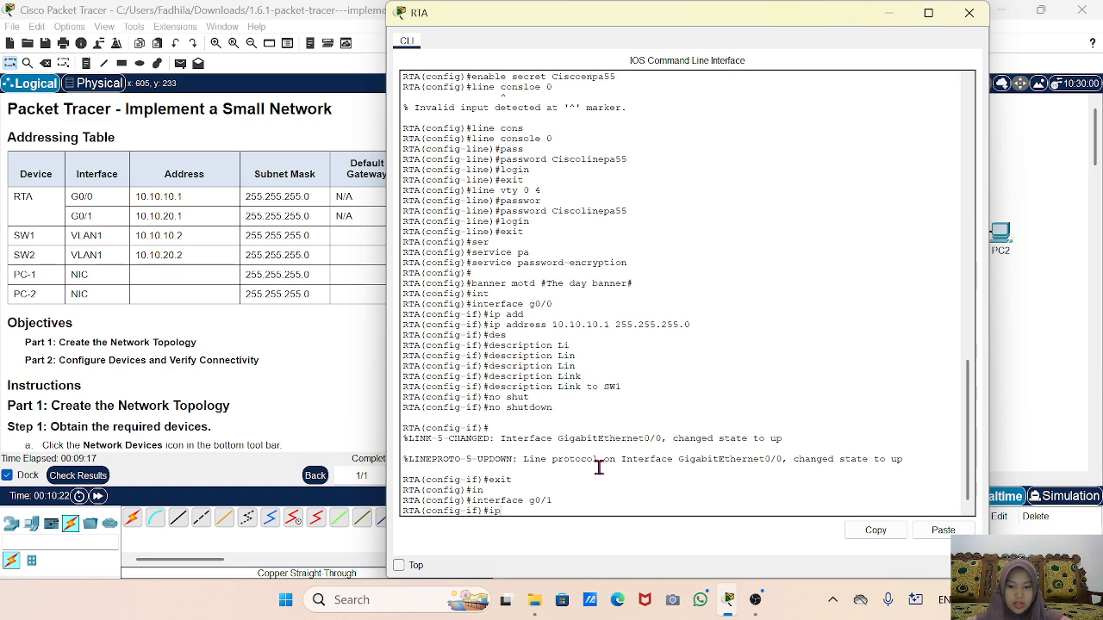
type(" add")
key("Tab")
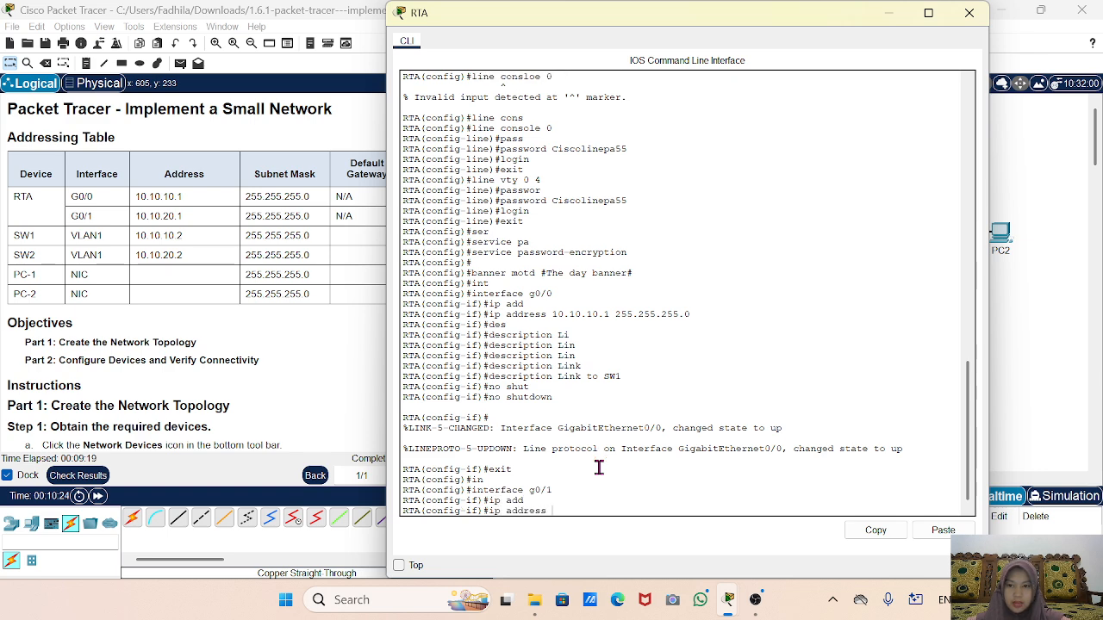
type("10.10.20")
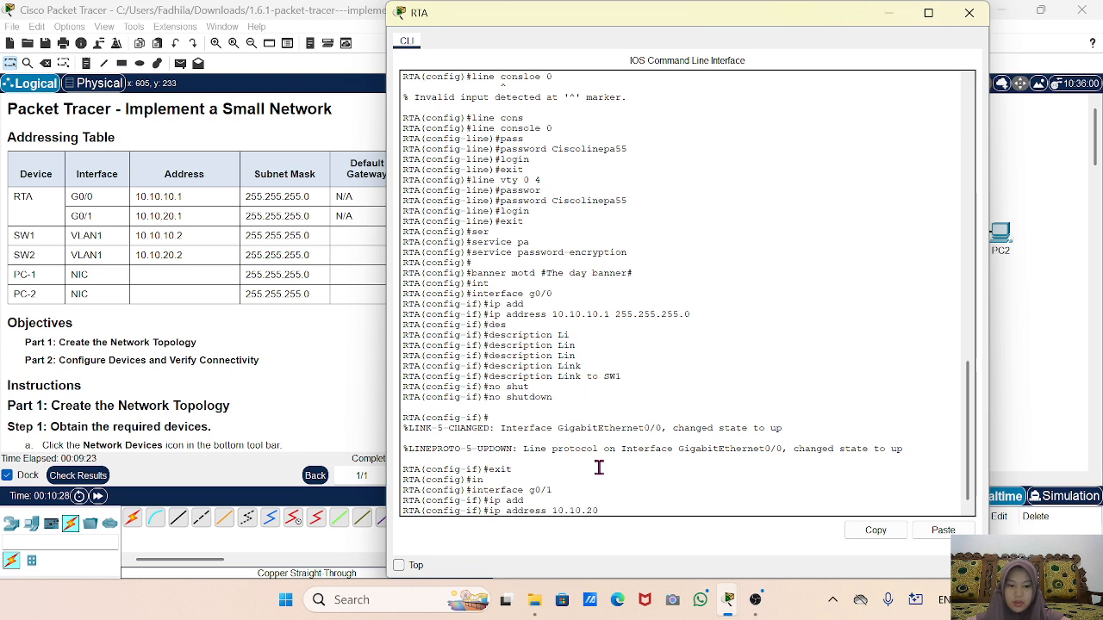
type(".1 2")
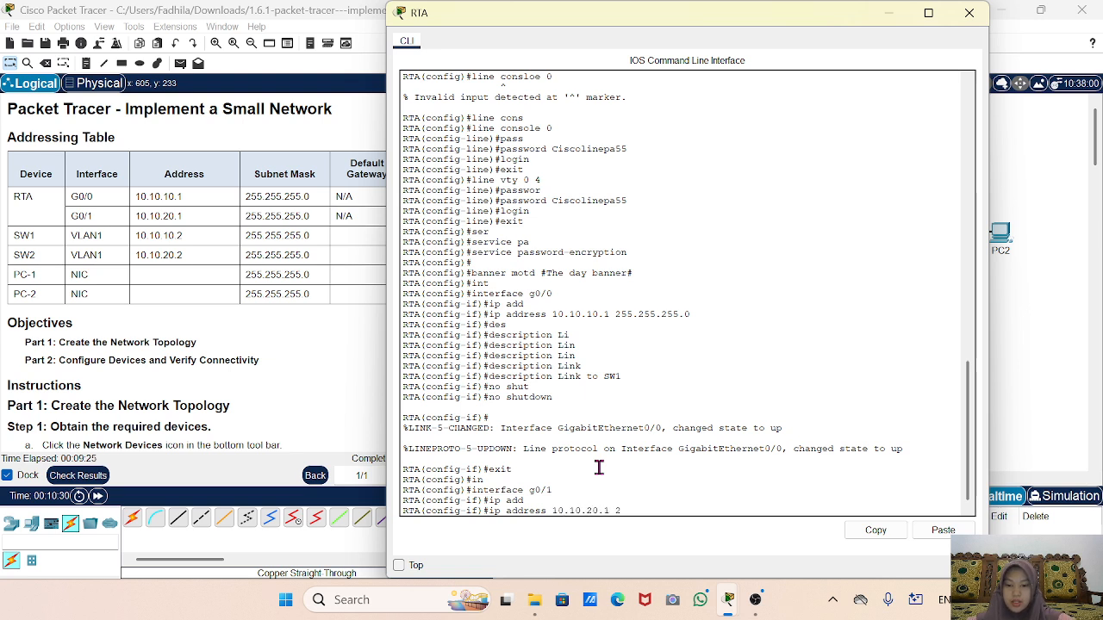
type("55.255.")
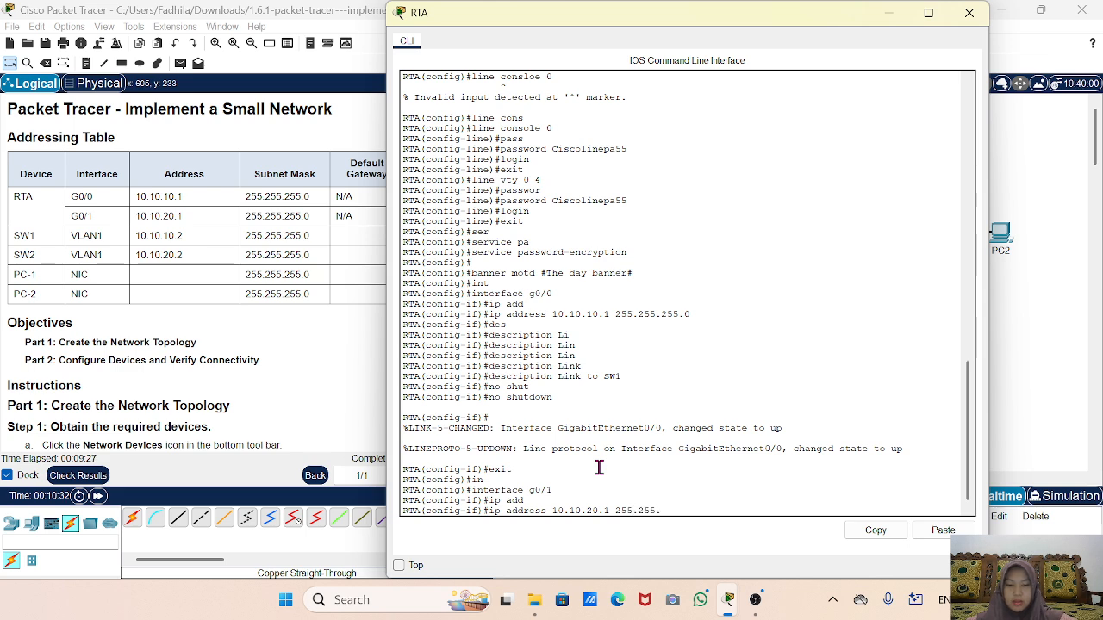
type("255.0")
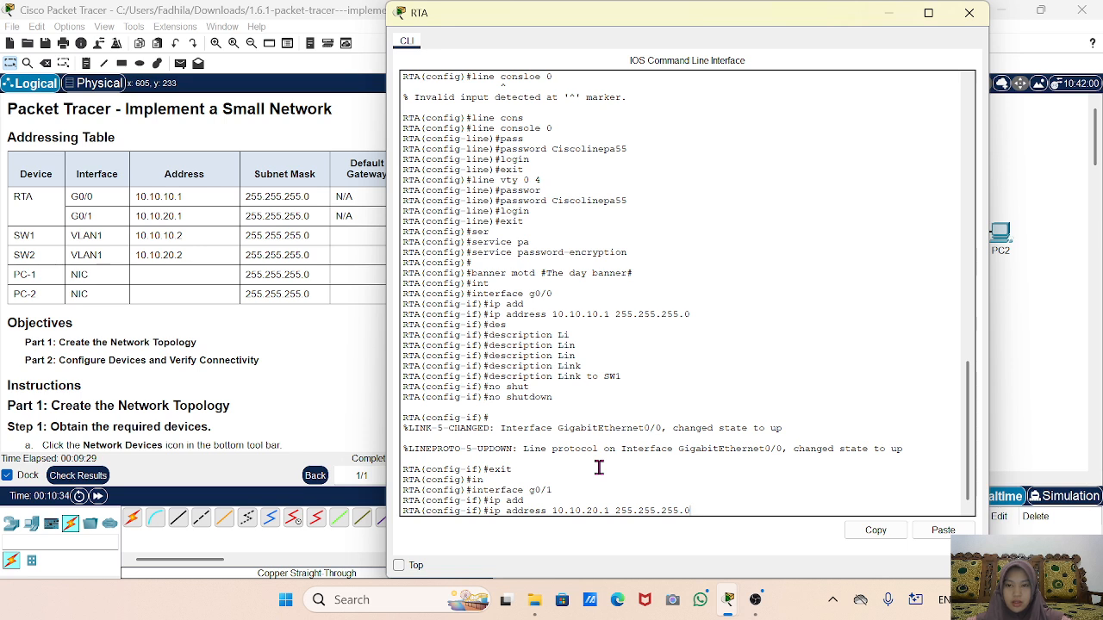
key("Return")
Describe G0/1 as 'Link to SW2', then end to privileged mode.
type("des")
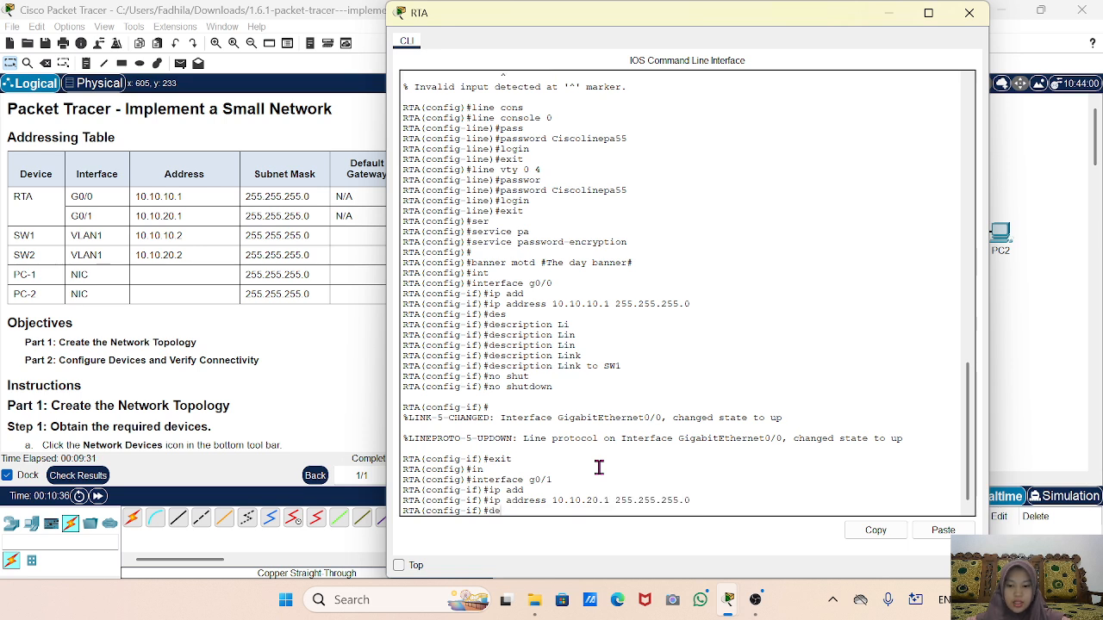
key("Tab")
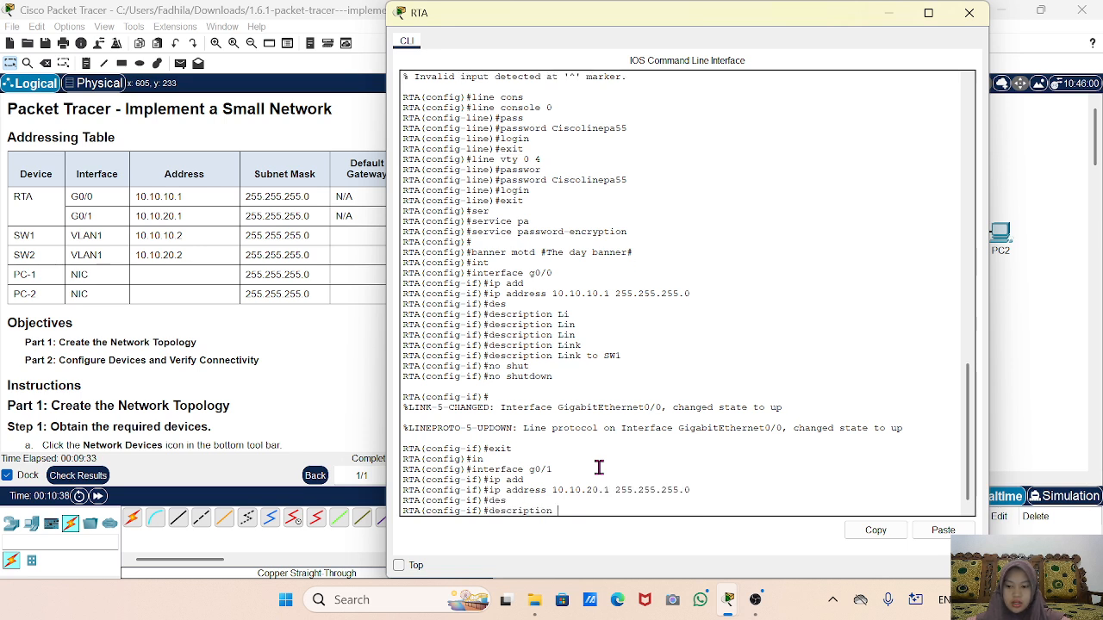
type("Link ")
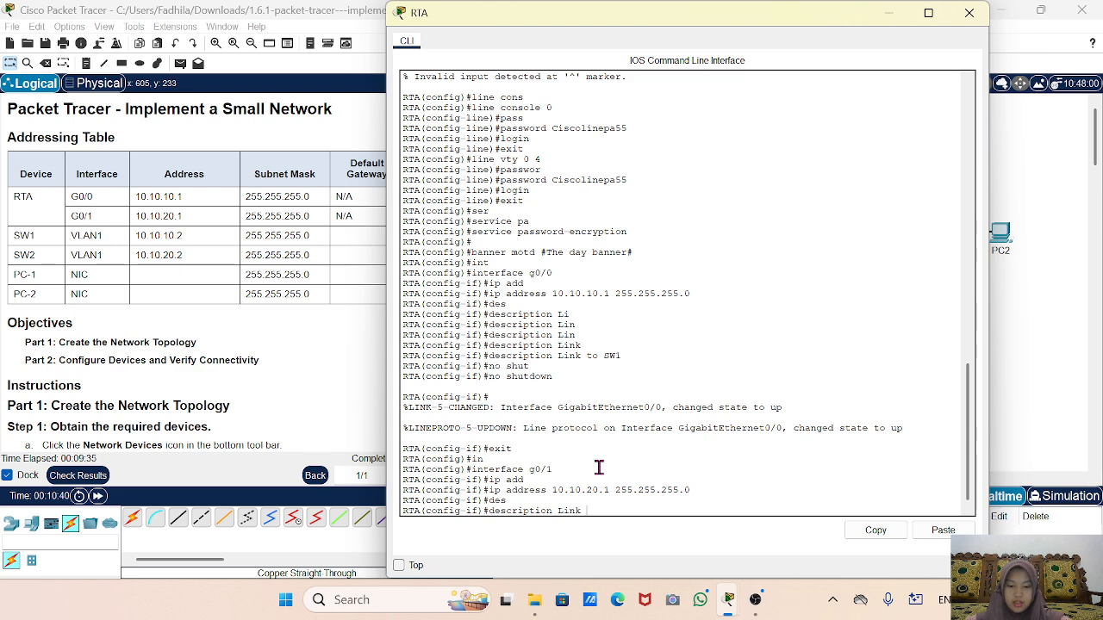
type("to SW")
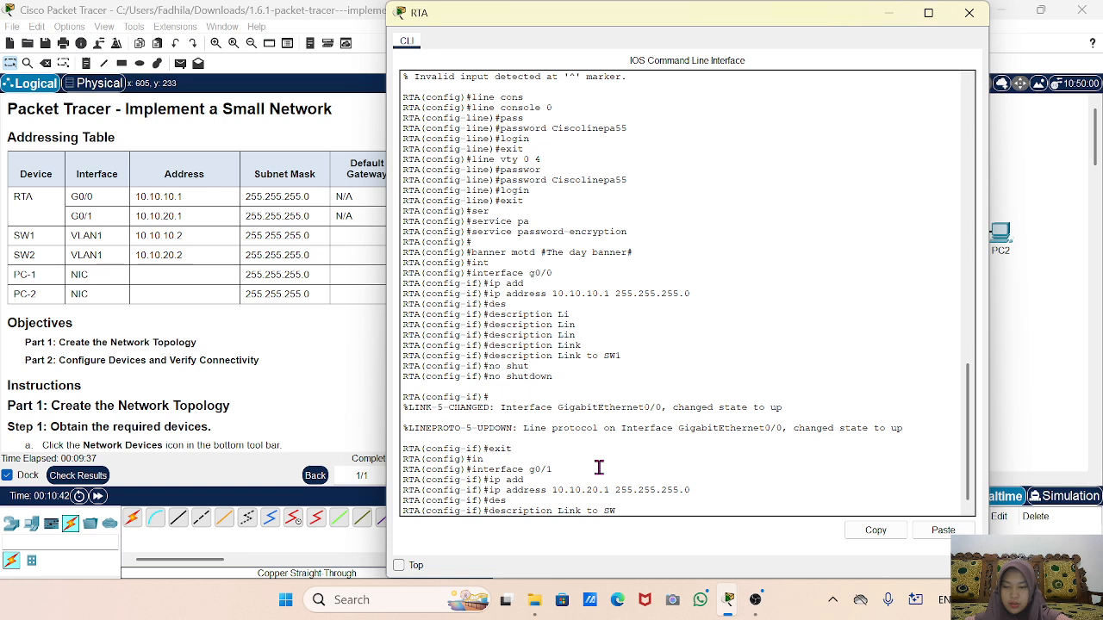
type("2")
key("Return")
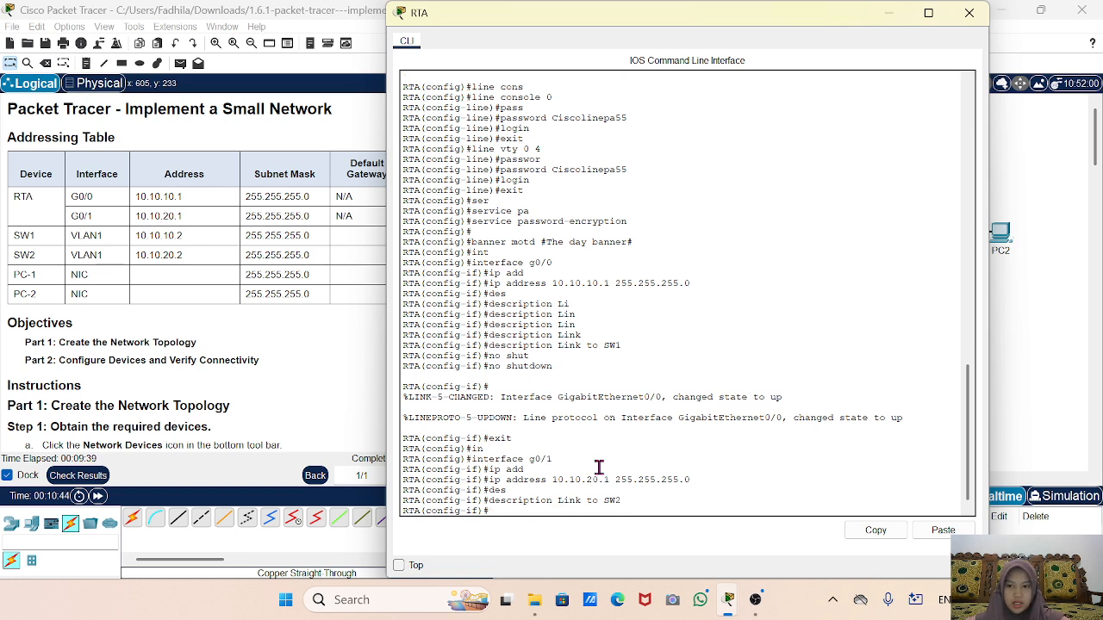
type("end")
key("Return")
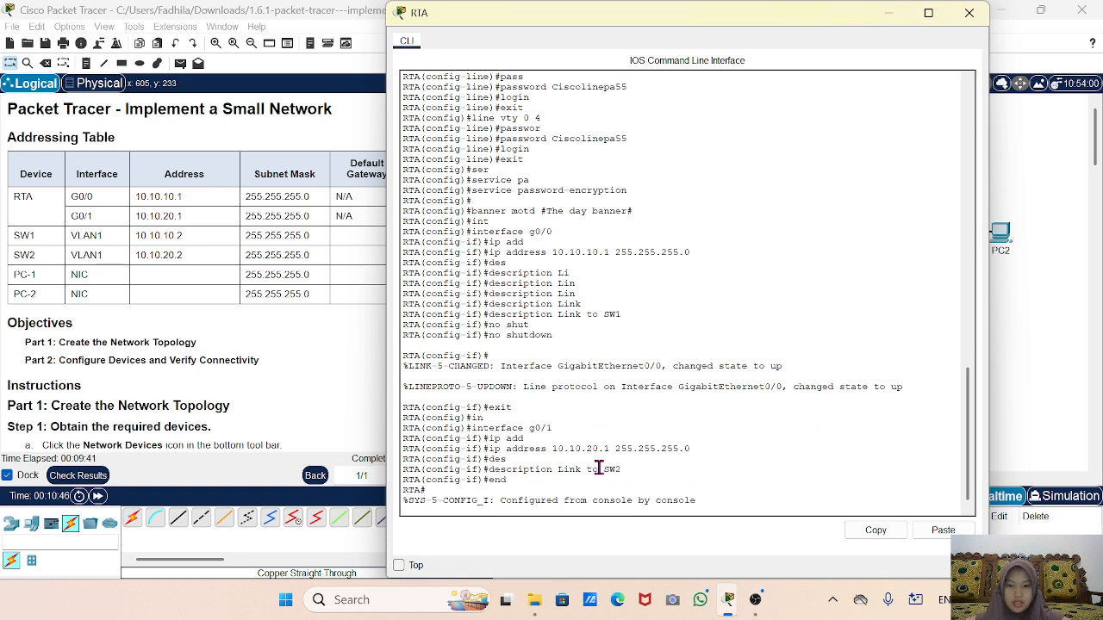
scroll(72, 360, "down", 10)
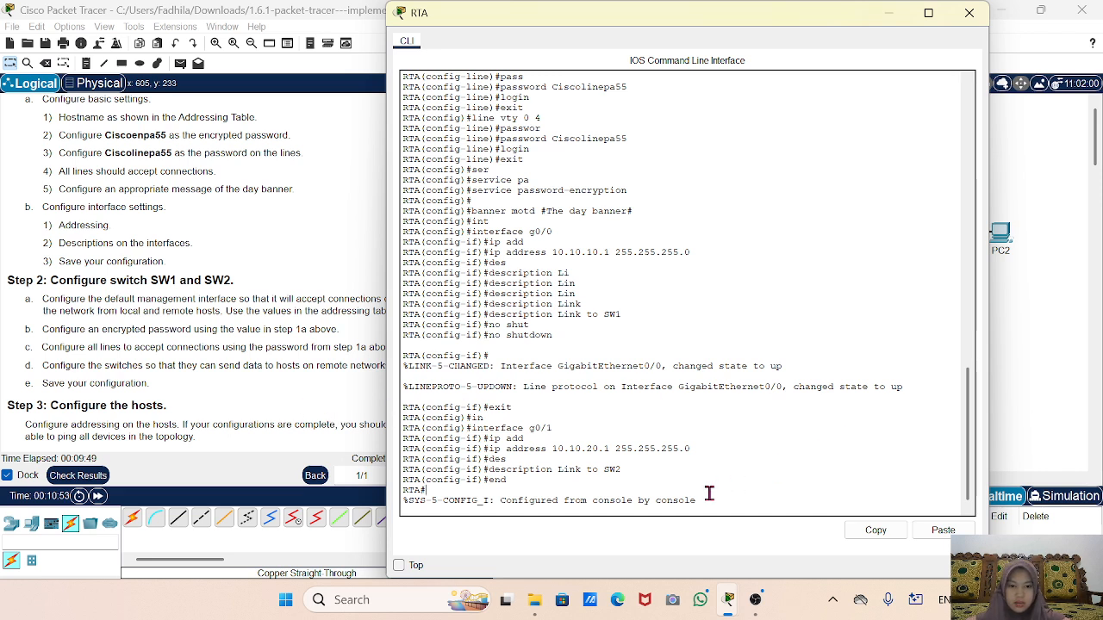
Run copy running-config startup-config on RTA, accepting the default startup-config filename.
key("Return")
key("Return")
key("Return")
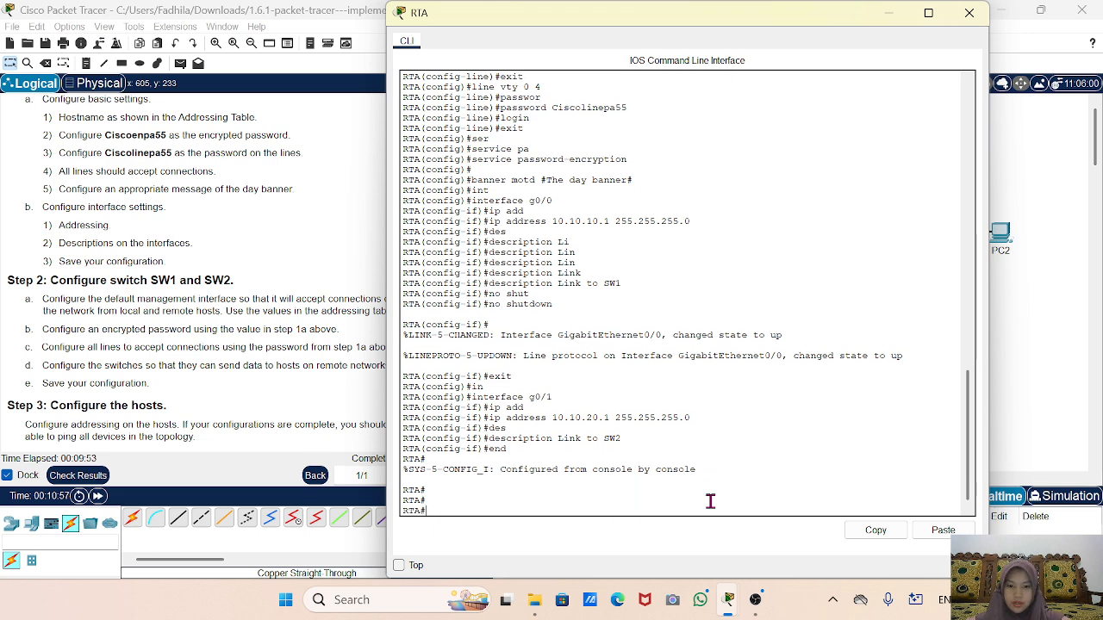
type("copy")
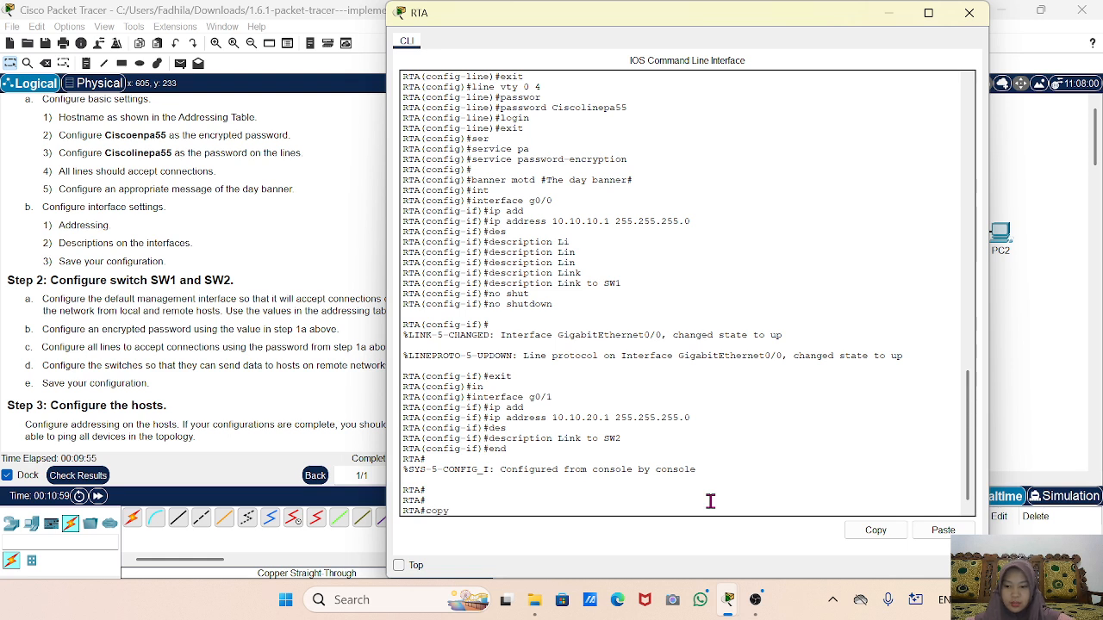
key("Tab")
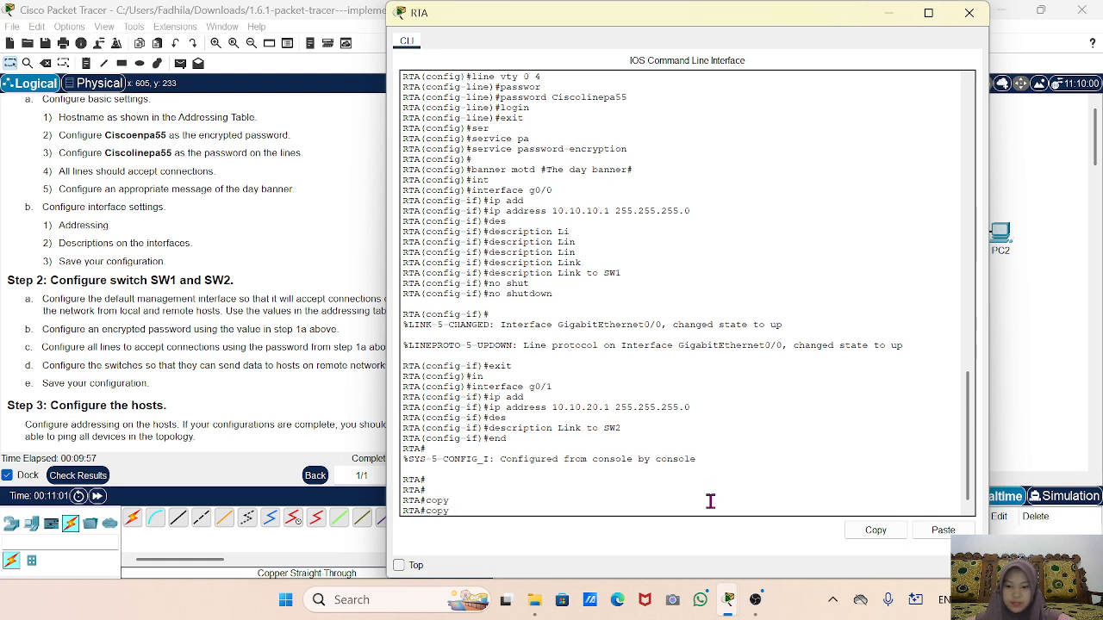
type("ru")
key("Tab")
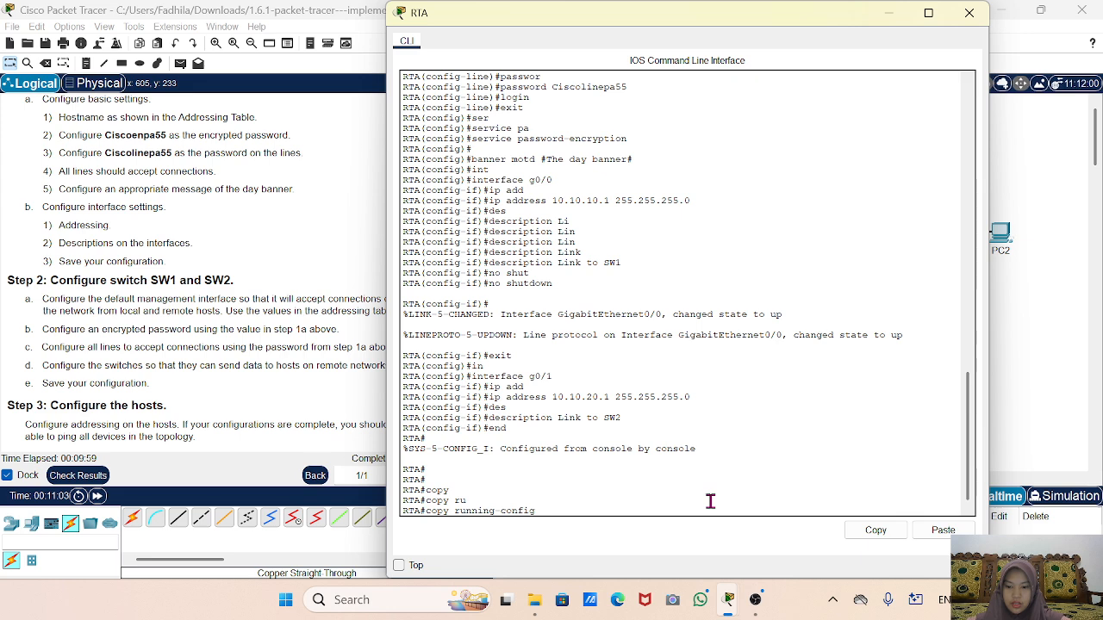
key("Tab")
key("Return")
key("Return")
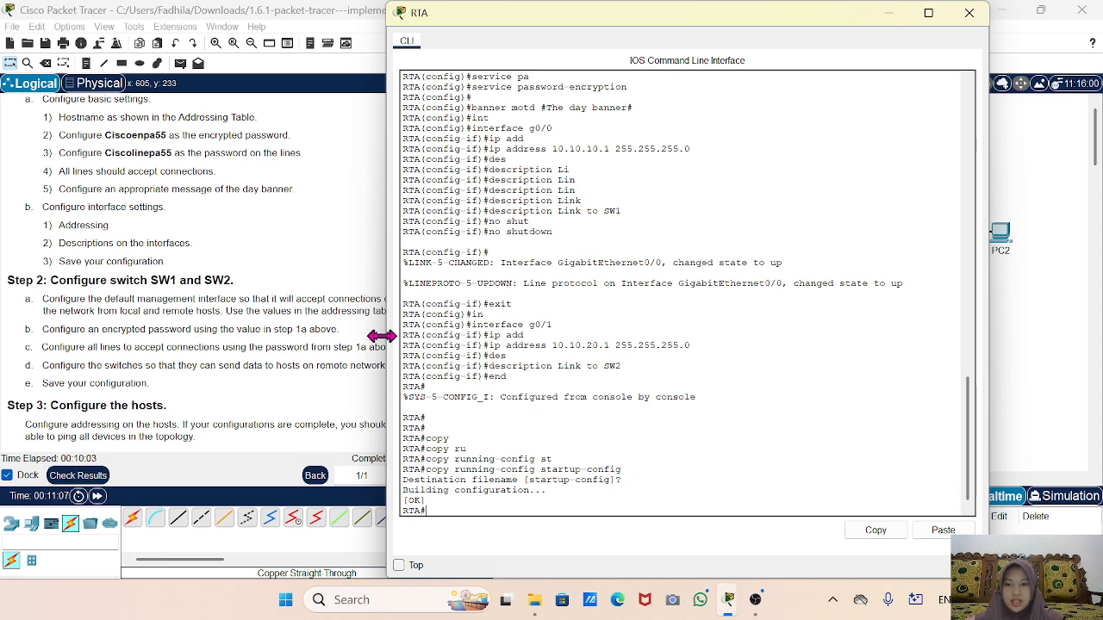
left_click_drag(388, 336, 490, 336)
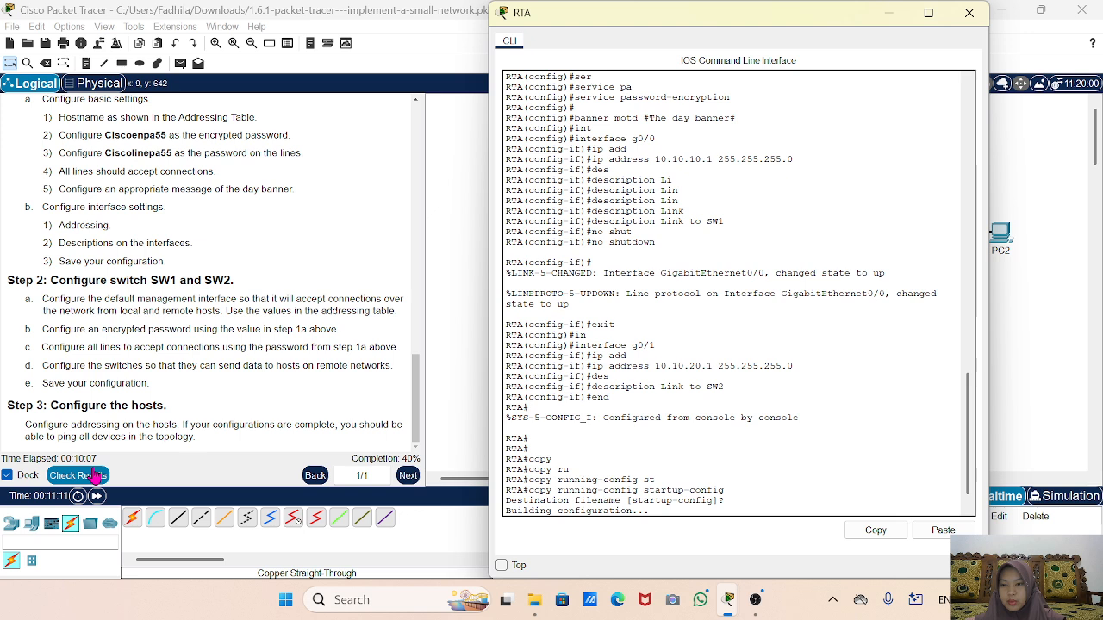
Check Results and inspect the Assessment Items, showing RTA's G0/1 Port Status failing.
left_click(99, 476)
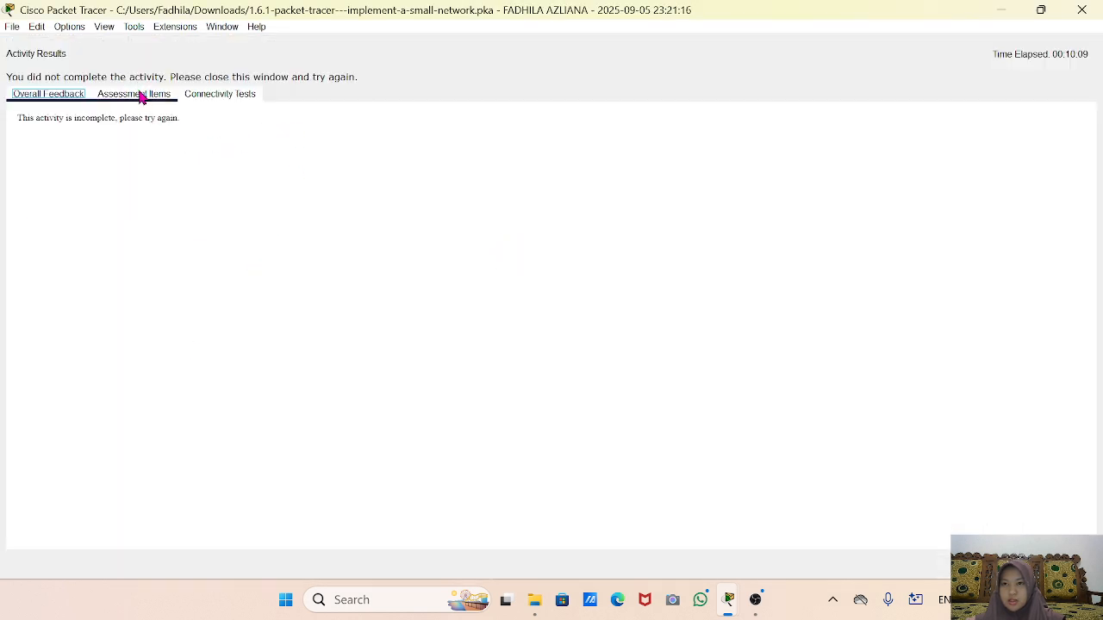
left_click(141, 95)
scroll(240, 444, "down", 6)
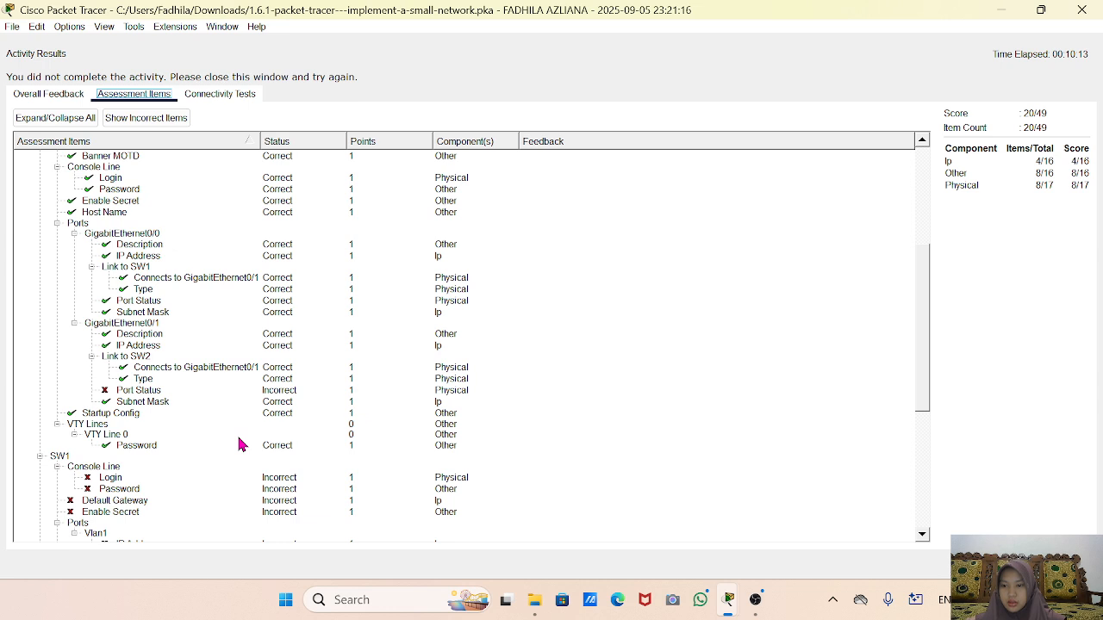
left_click(113, 391)
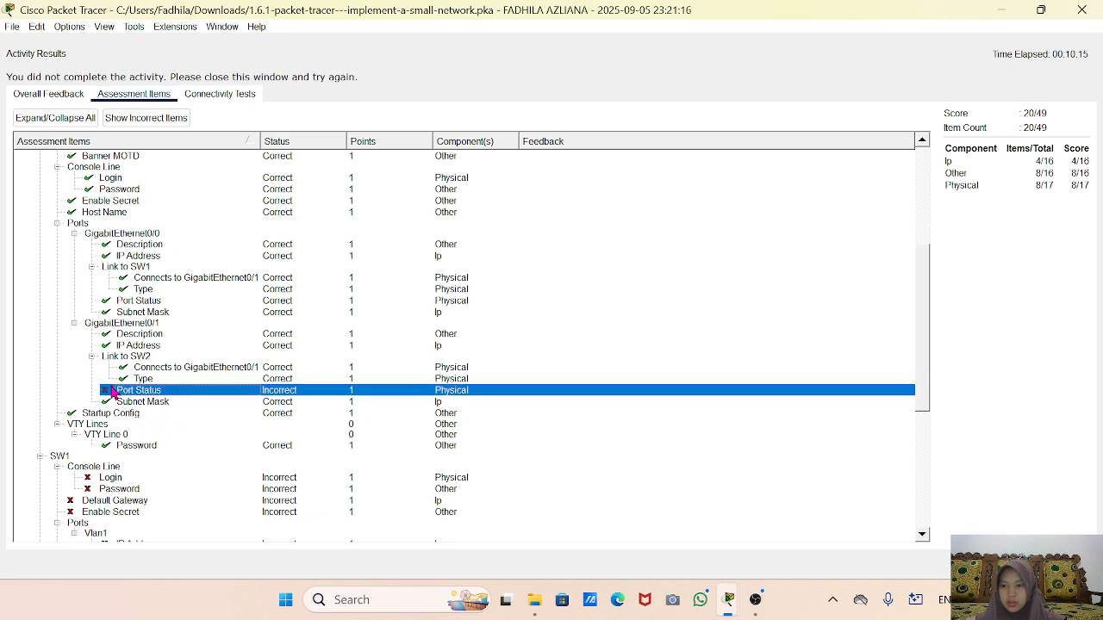
left_click(219, 414)
scroll(222, 425, "up", 1)
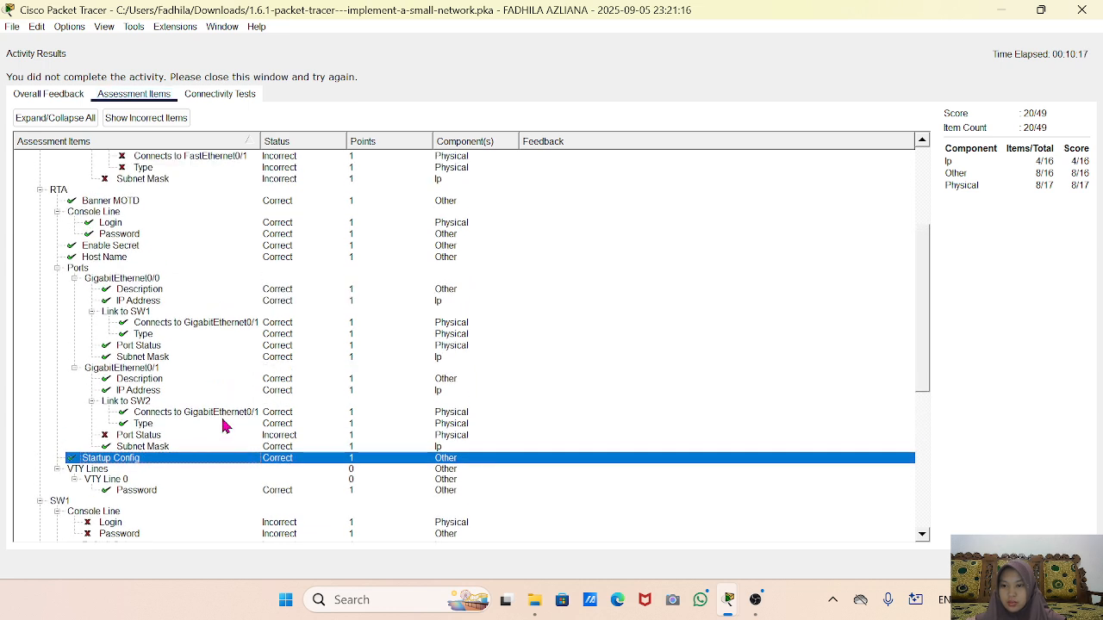
left_click(207, 436)
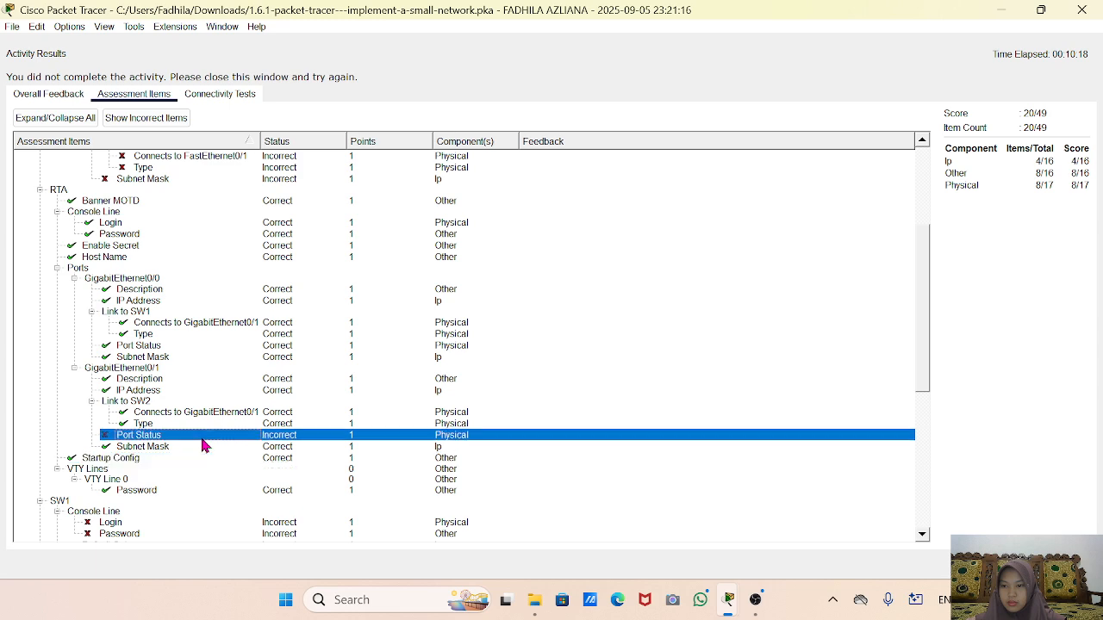
Minimize and restore windows to bring the Activity Results back to the front.
left_click(995, 10)
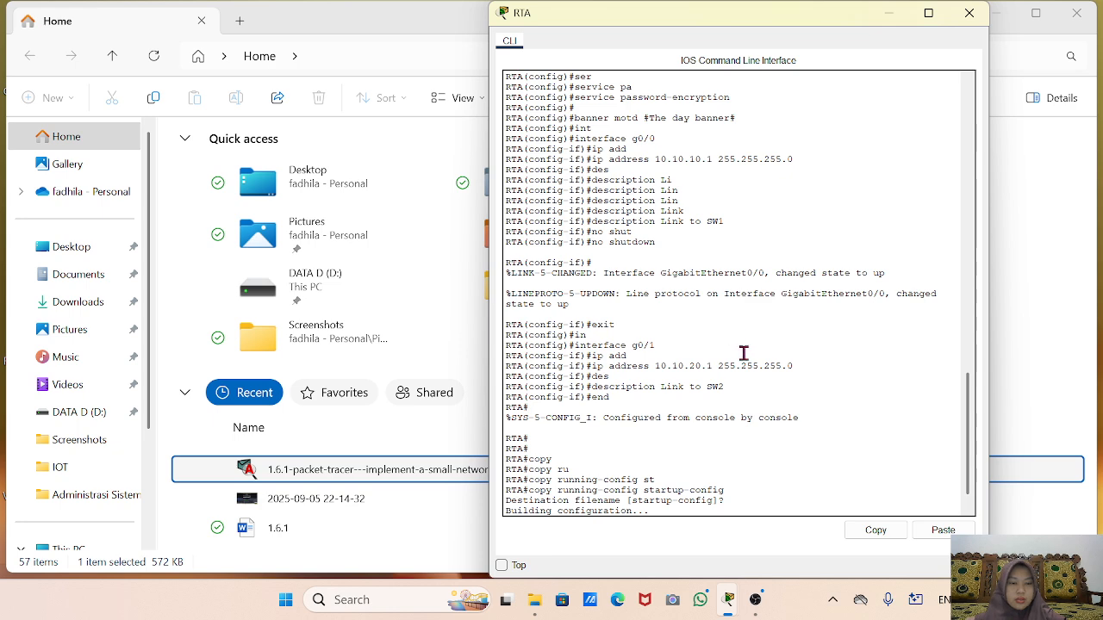
mouse_move(728, 601)
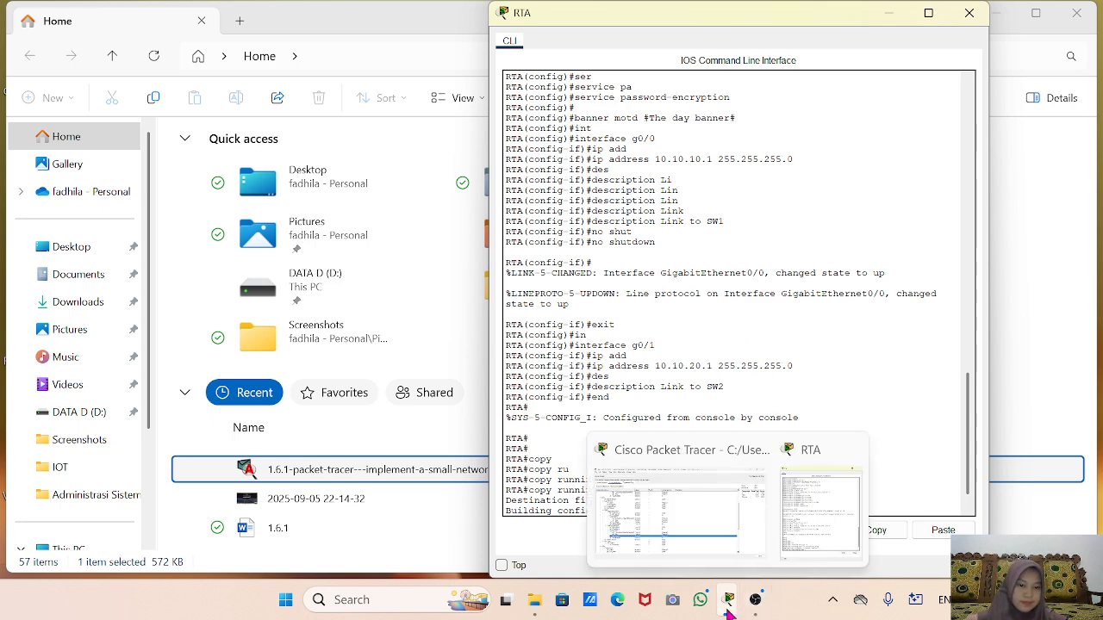
left_click(713, 519)
left_click(714, 521)
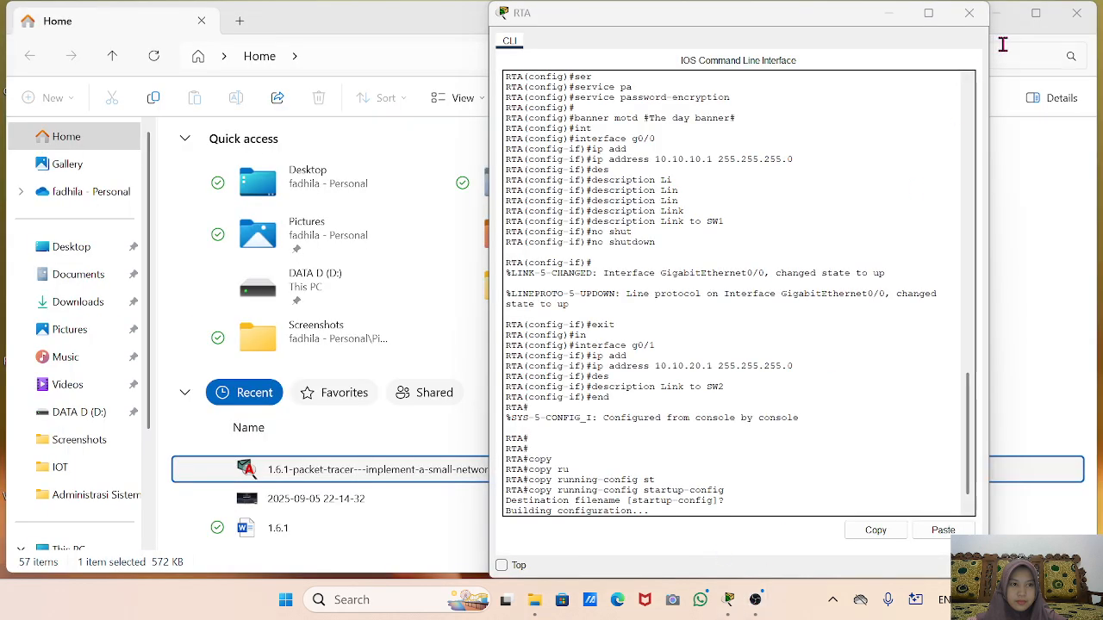
left_click_drag(1014, 145, 996, 15)
left_click(996, 14)
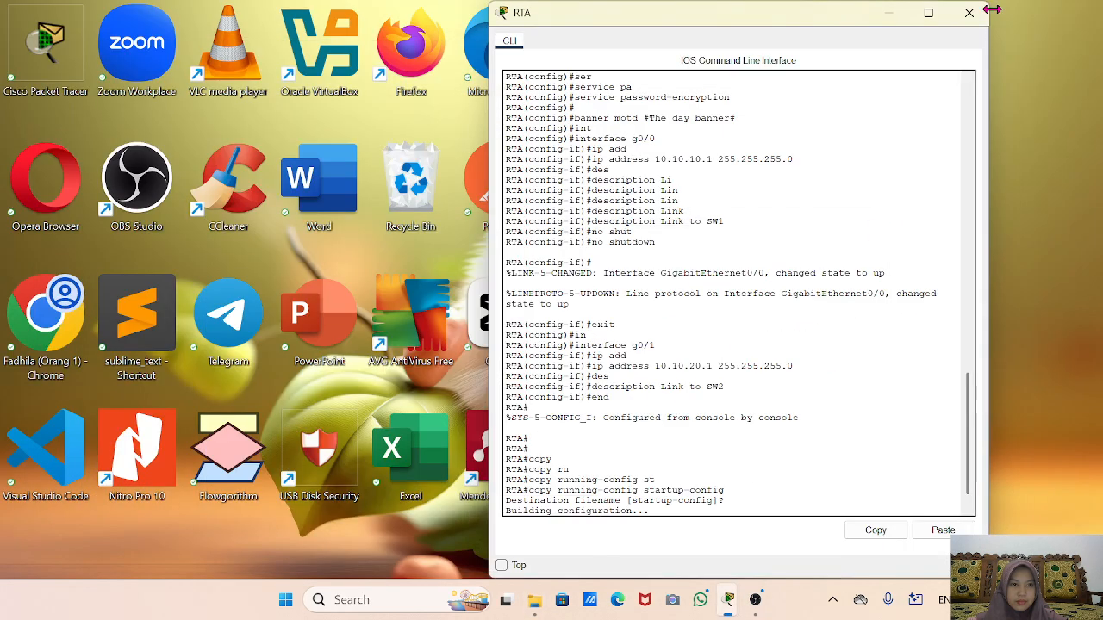
mouse_move(727, 603)
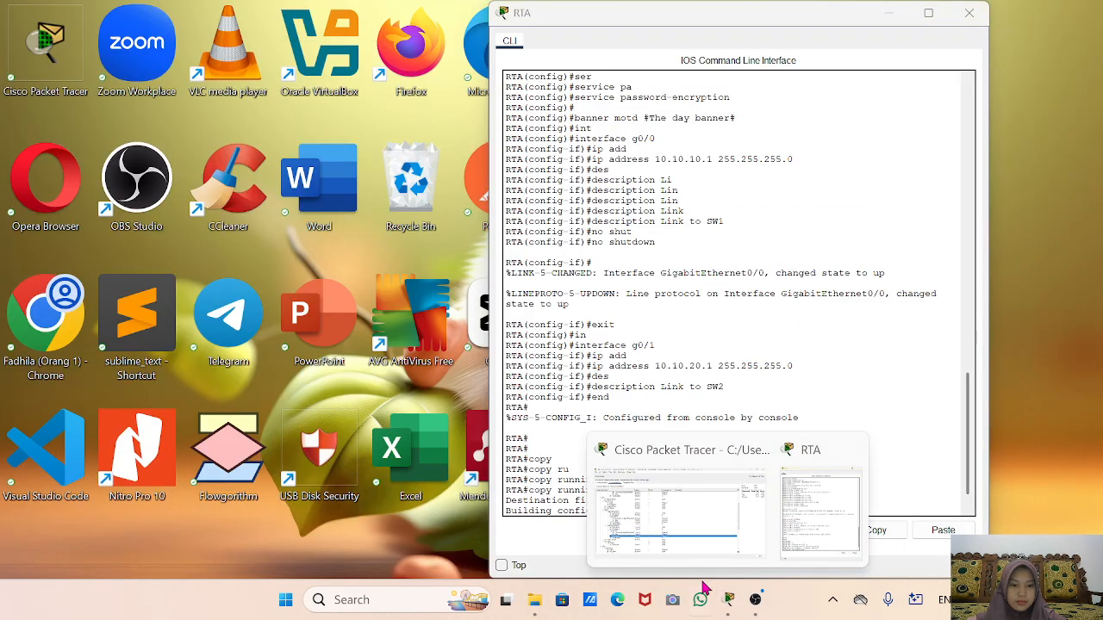
left_click(680, 542)
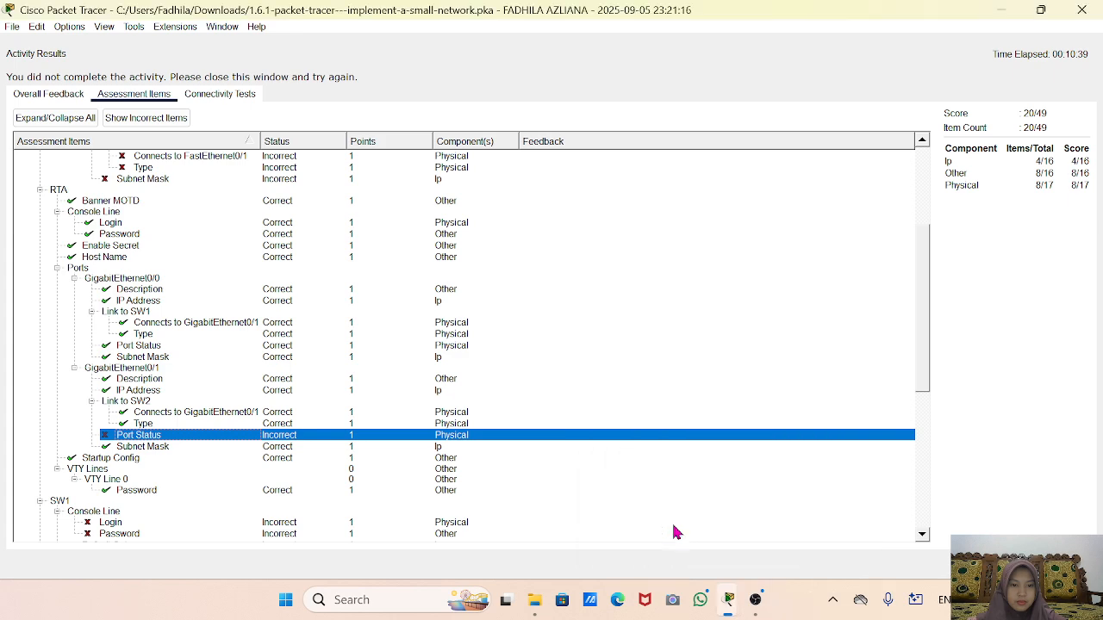
Close the Activity Results and reopen RTA's CLI window.
left_click(1082, 9)
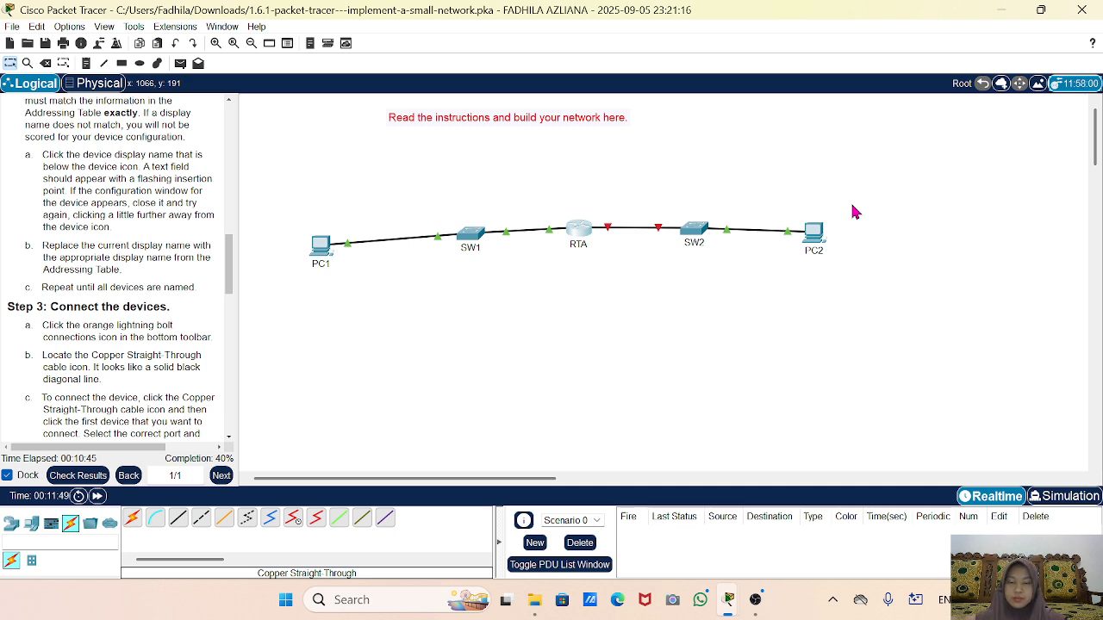
left_click(575, 237)
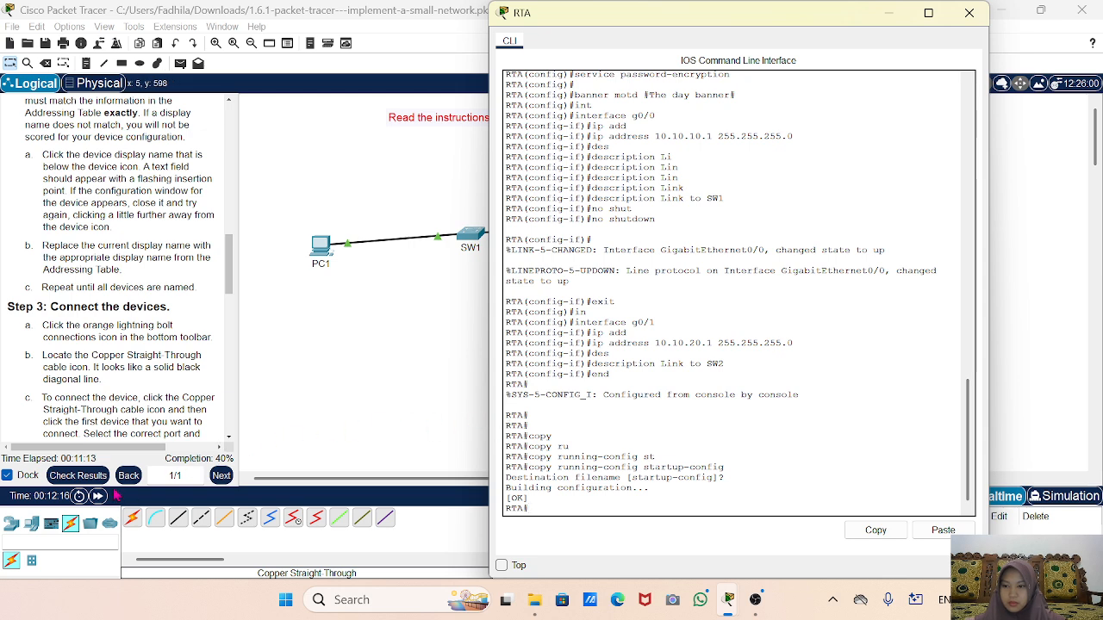
left_click(77, 476)
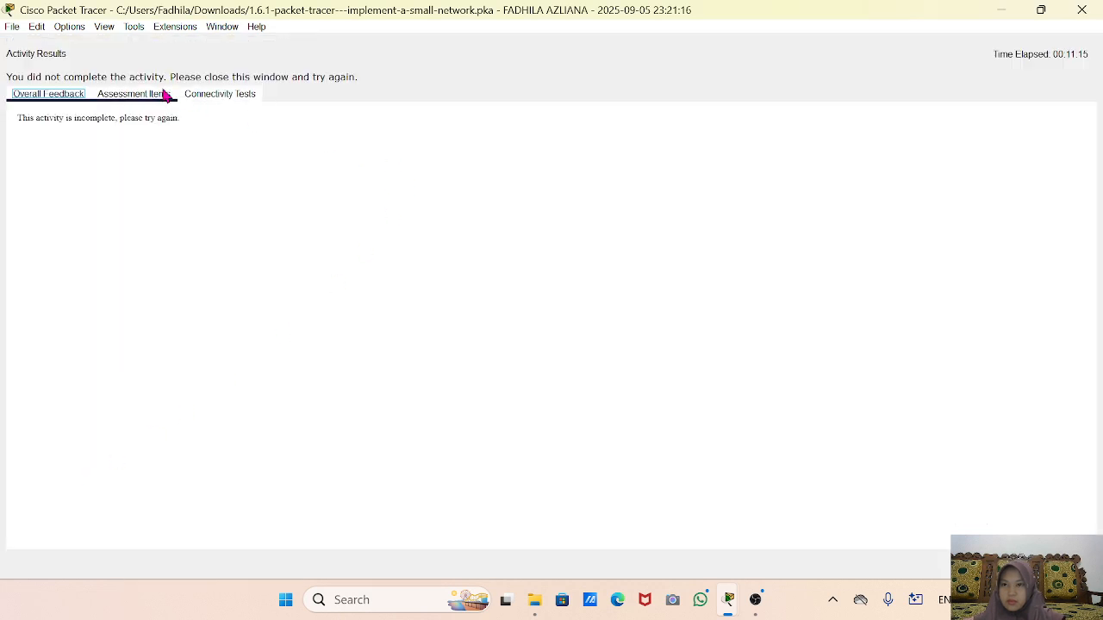
left_click(131, 94)
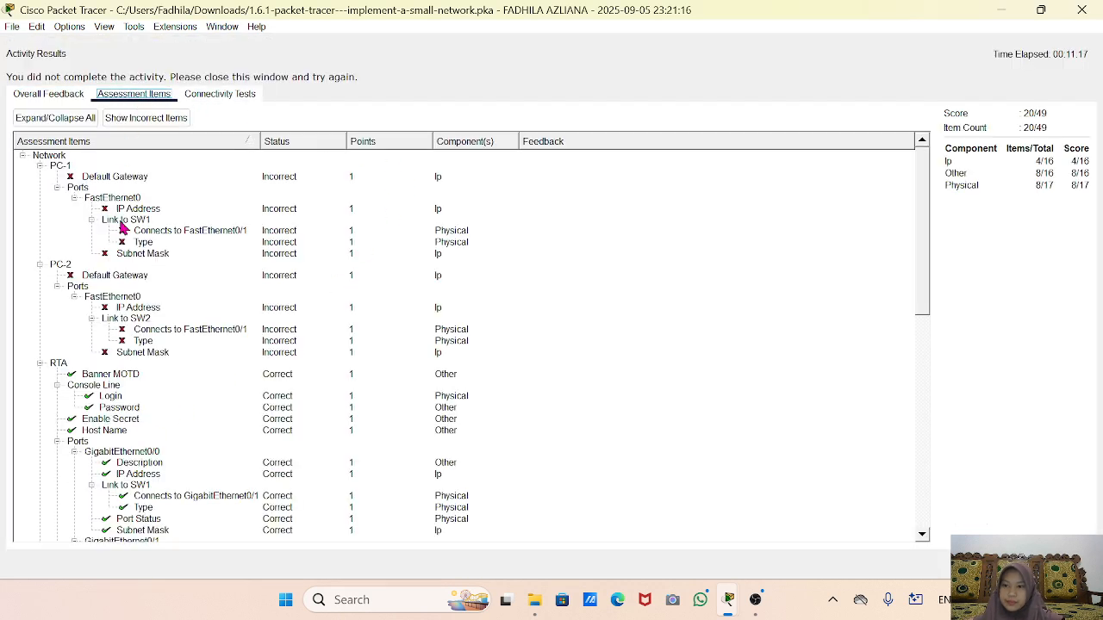
scroll(155, 414, "down", 7)
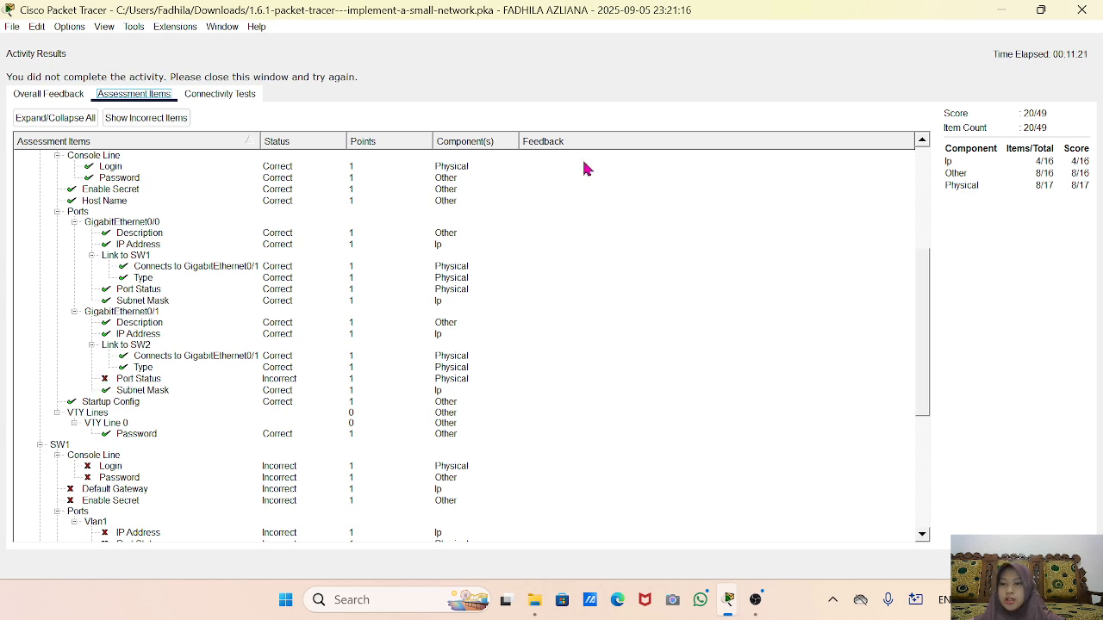
left_click(1081, 10)
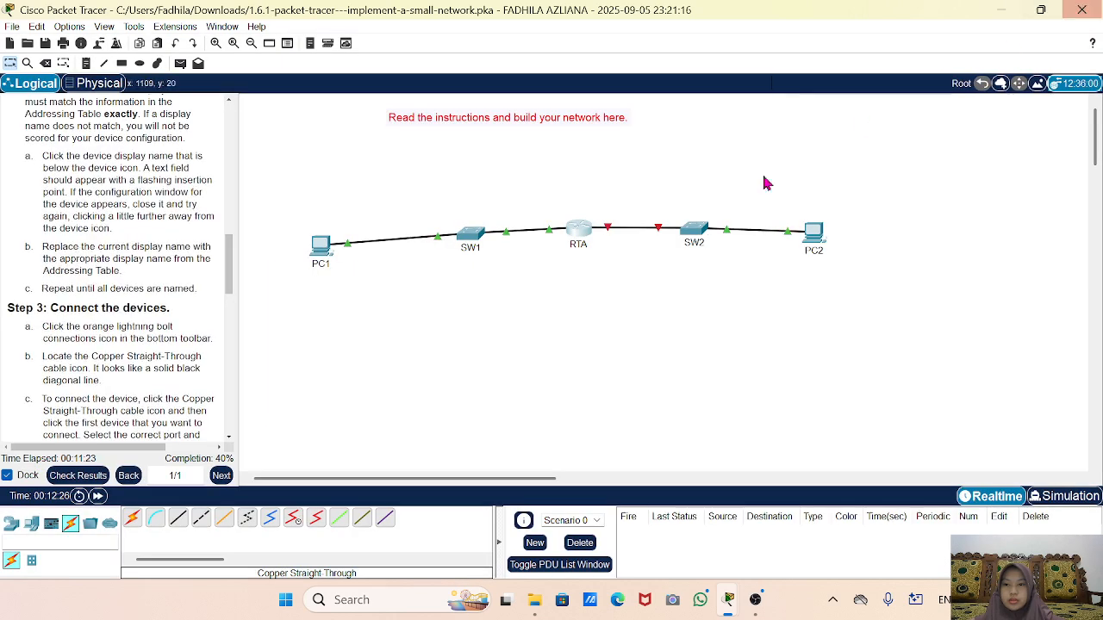
left_click(573, 230)
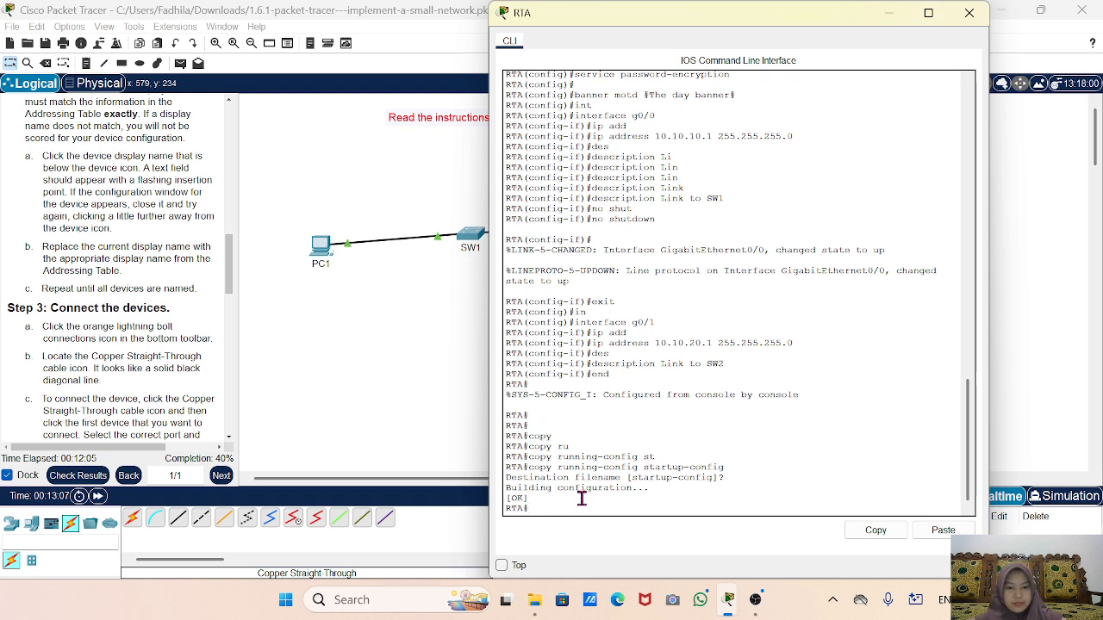
Enter config t, interface g0/1 and no shutdown to enable RTA's G0/1.
type("config t")
key("Down")
key("Down")
key("Down")
type("co")
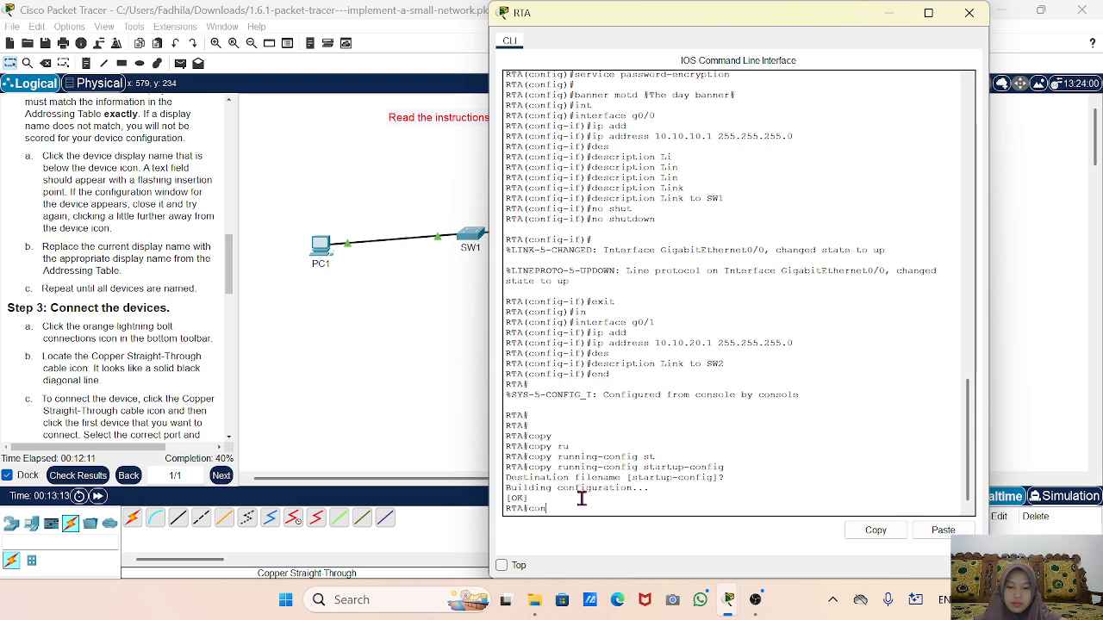
type("nfig t")
key("Return")
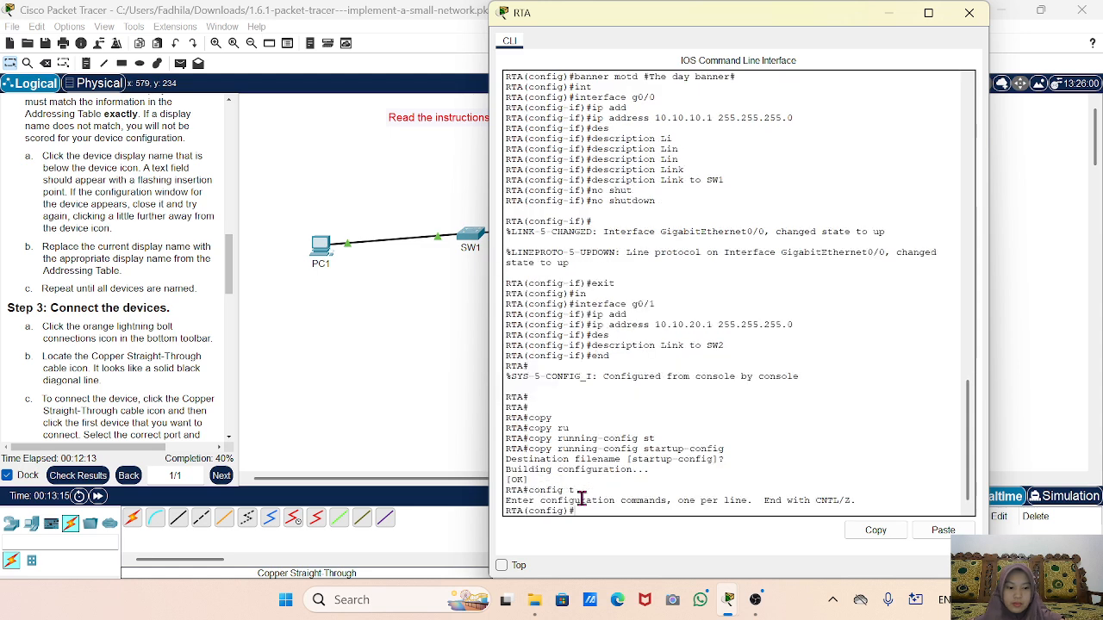
key("Up")
key("Up")
key("Up")
key("Up")
key("Up")
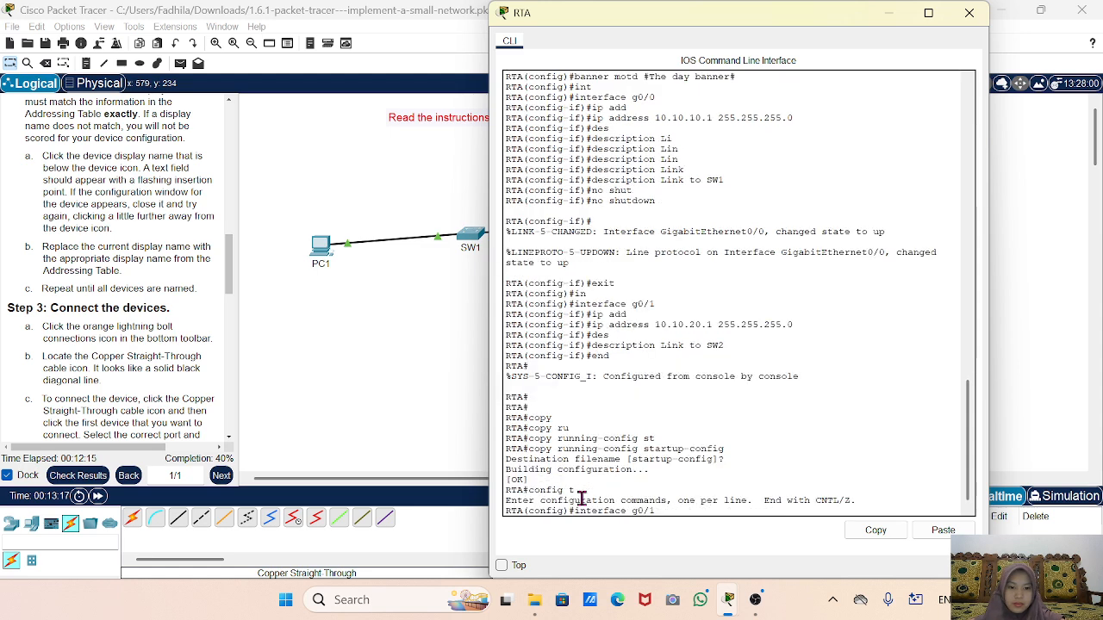
key("Return")
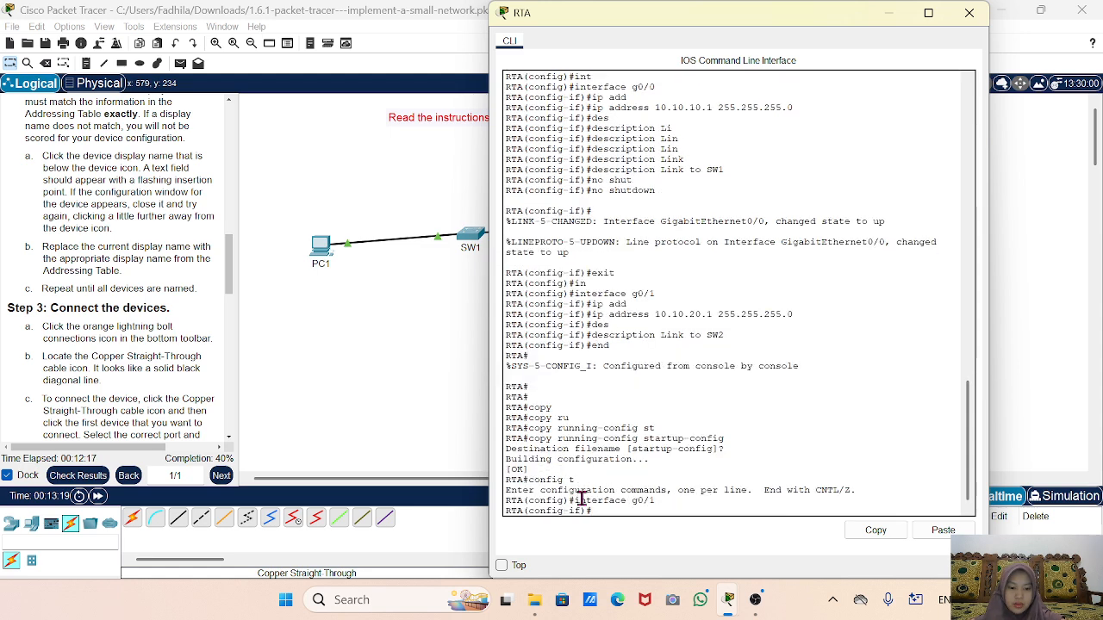
type("no shut")
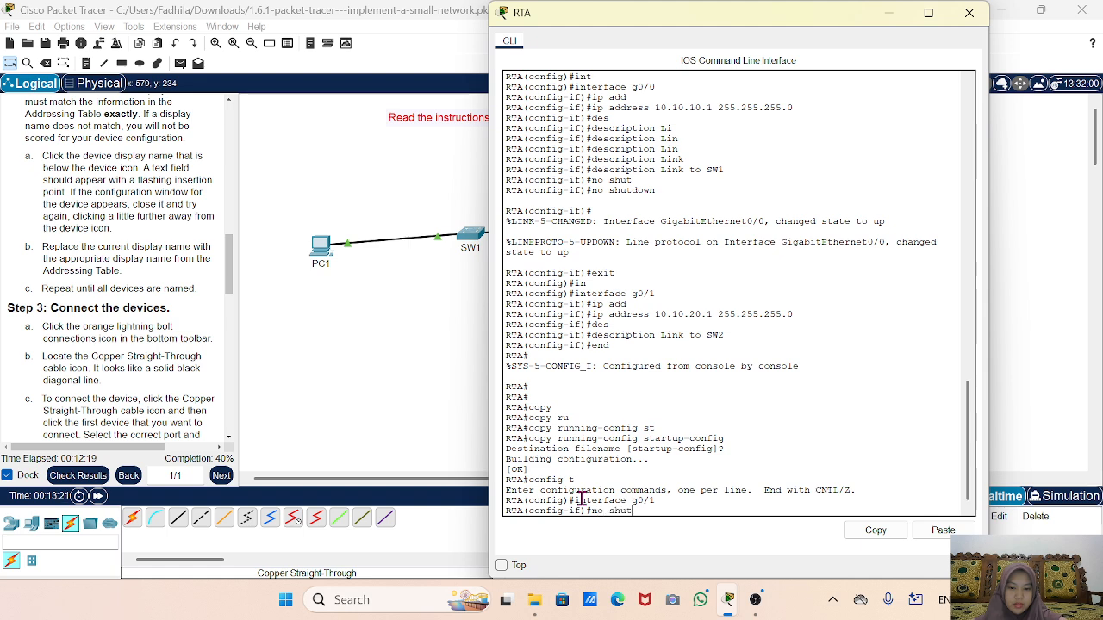
key("Return")
key("Return")
key("Return")
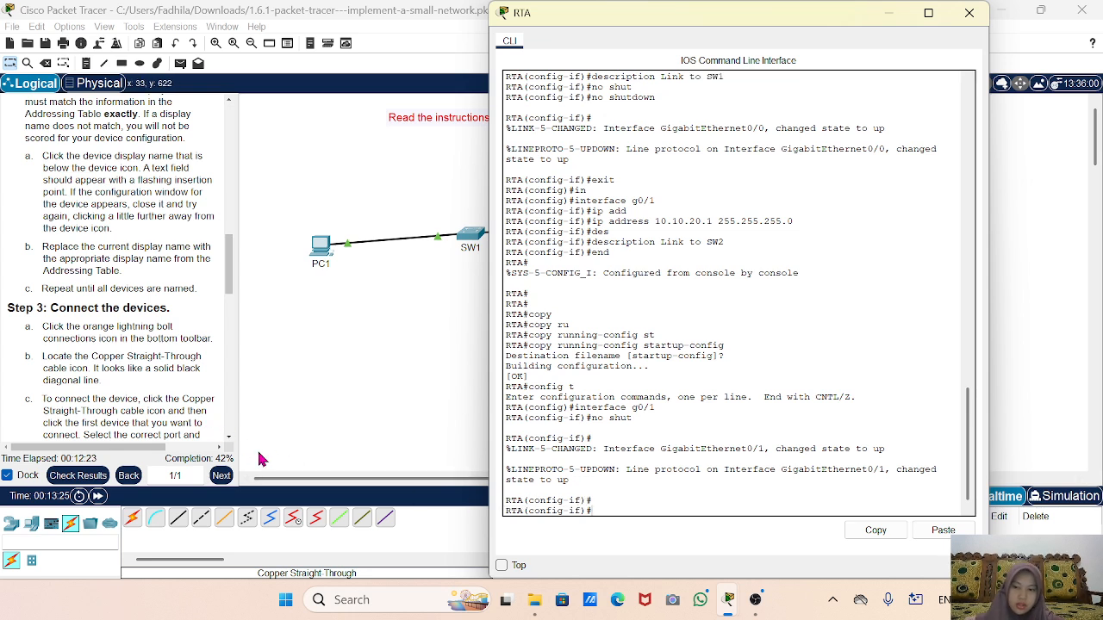
left_click(448, 414)
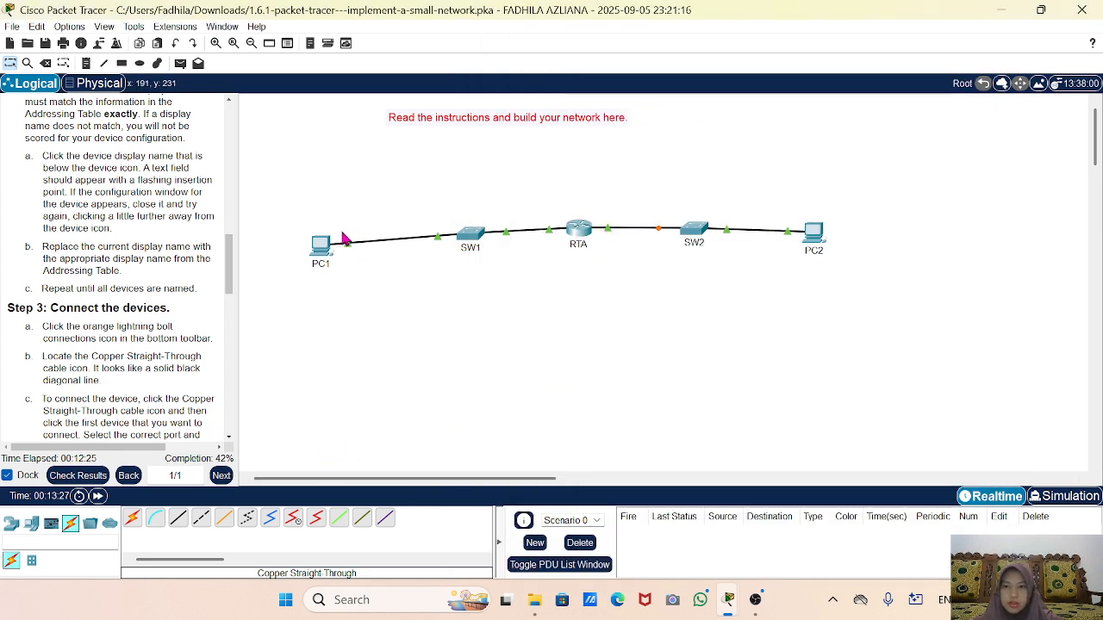
Rename PC1 to PC-1 via its display name label.
left_click(320, 263)
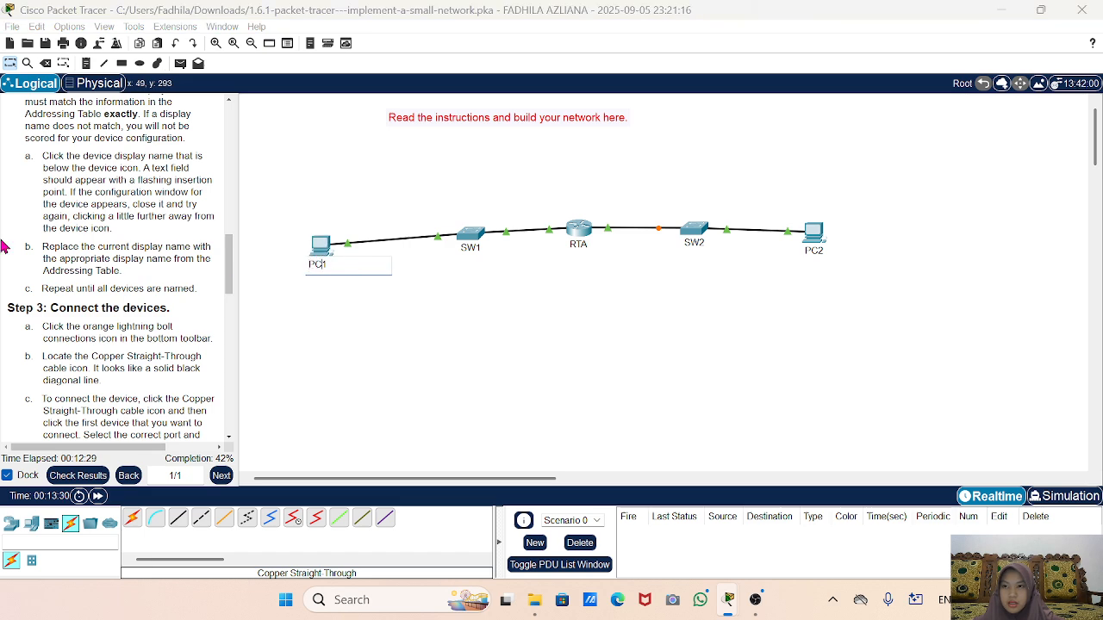
left_click(74, 215)
scroll(74, 215, "up", 10)
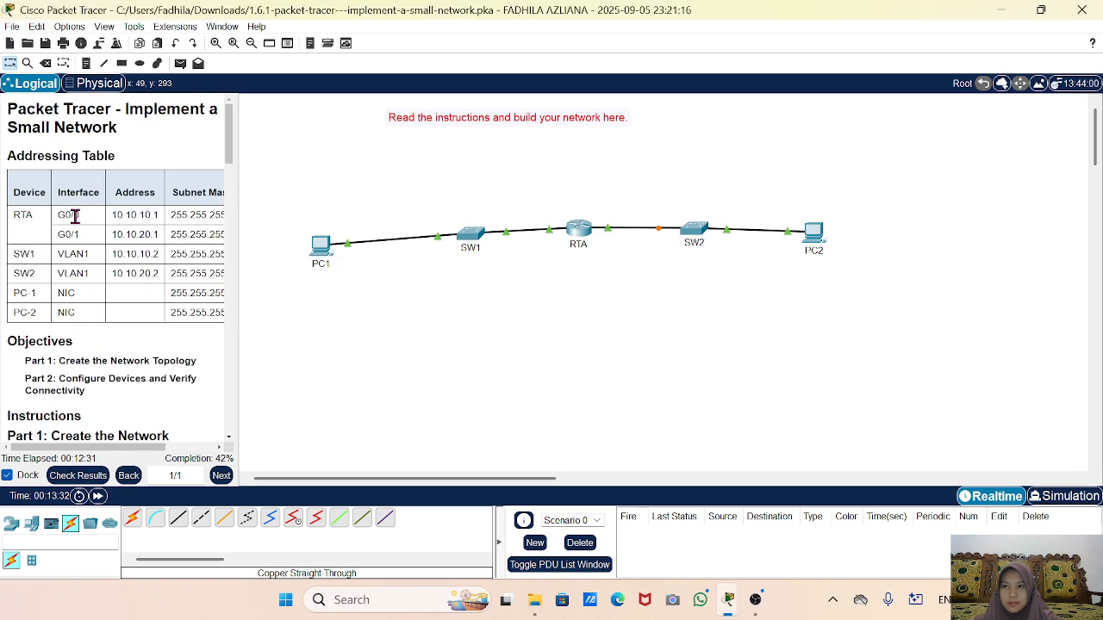
left_click(318, 263)
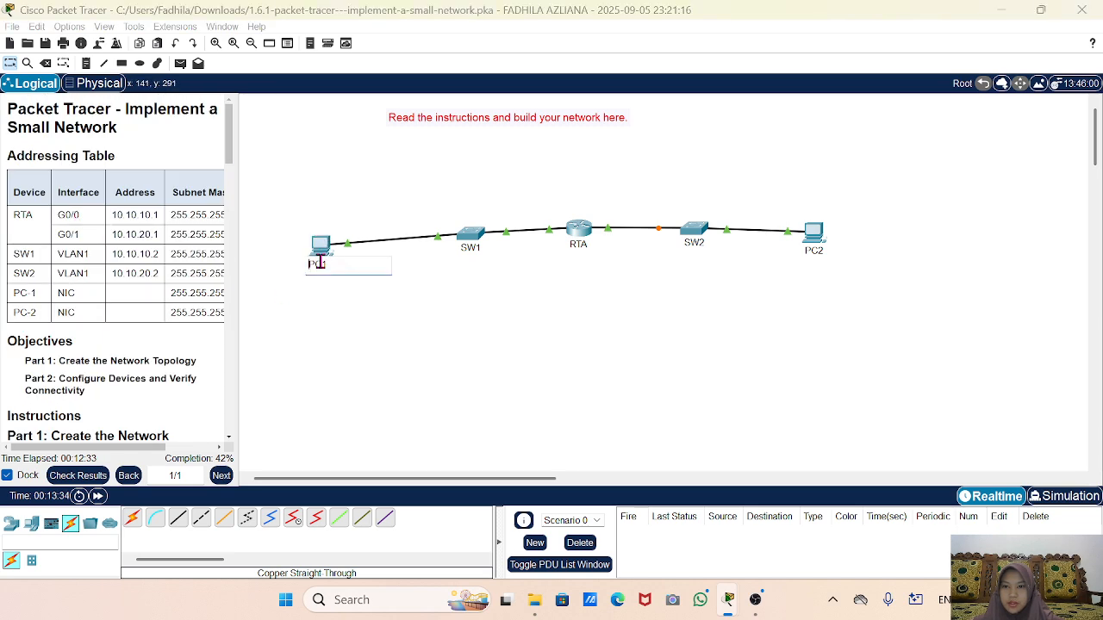
type("-")
key("Return")
left_click(456, 288)
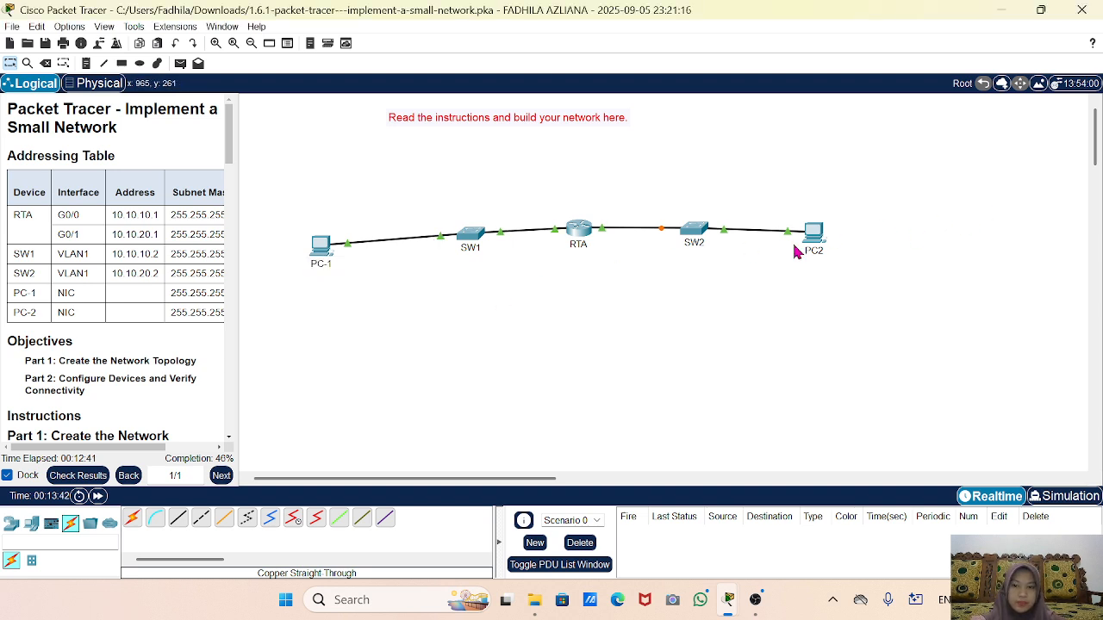
Rename PC2 to PC-2 and widen the instructions panel.
left_click(813, 251)
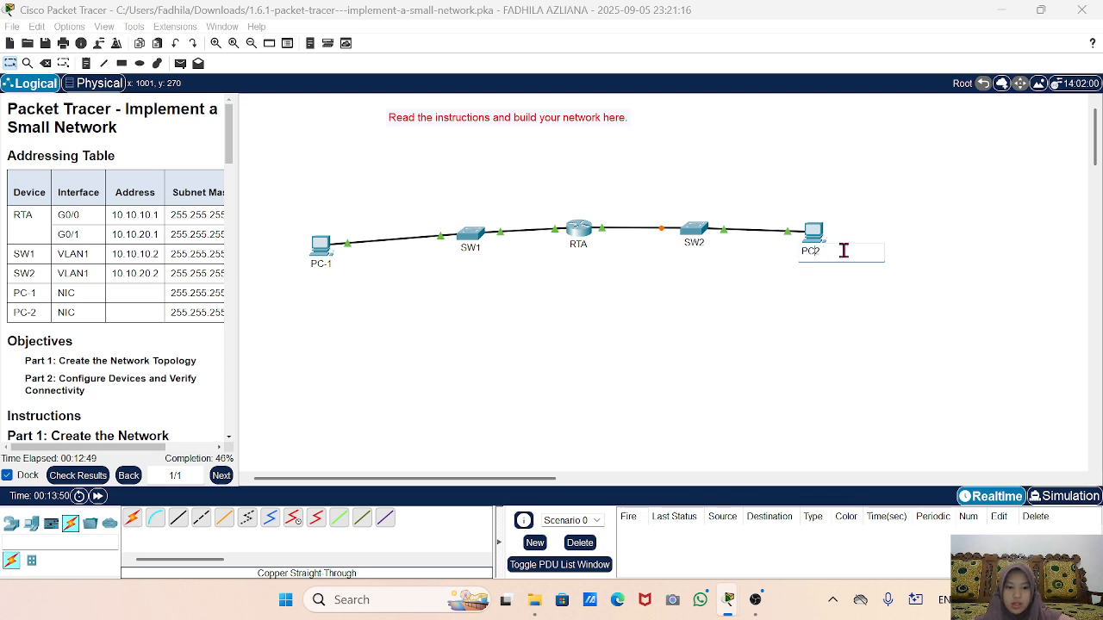
left_click(815, 352)
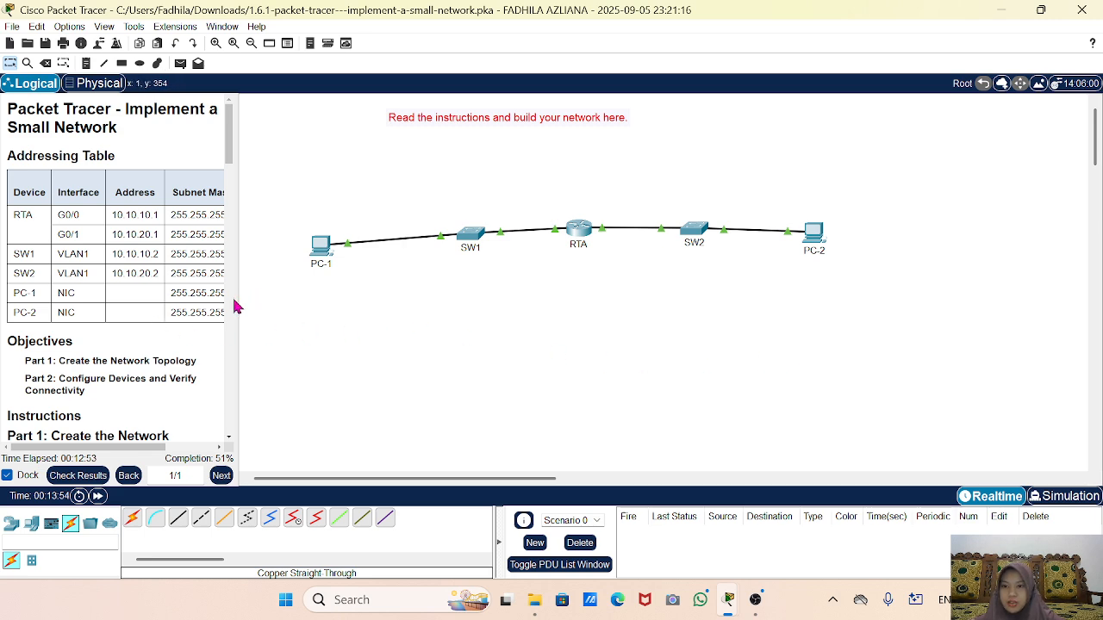
left_click_drag(233, 293, 431, 300)
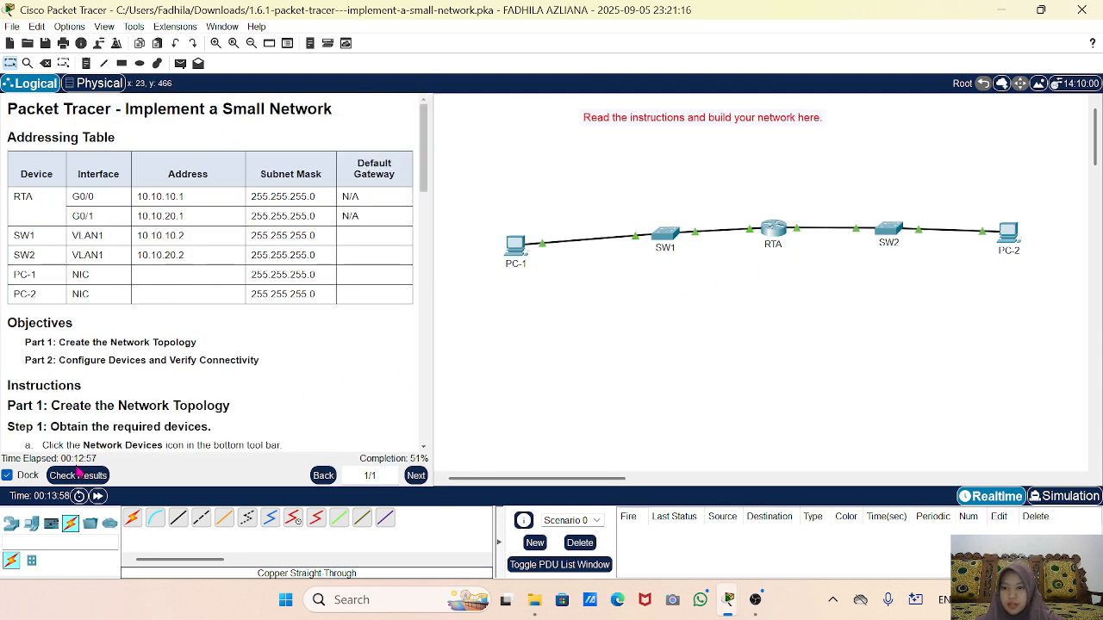
left_click(77, 475)
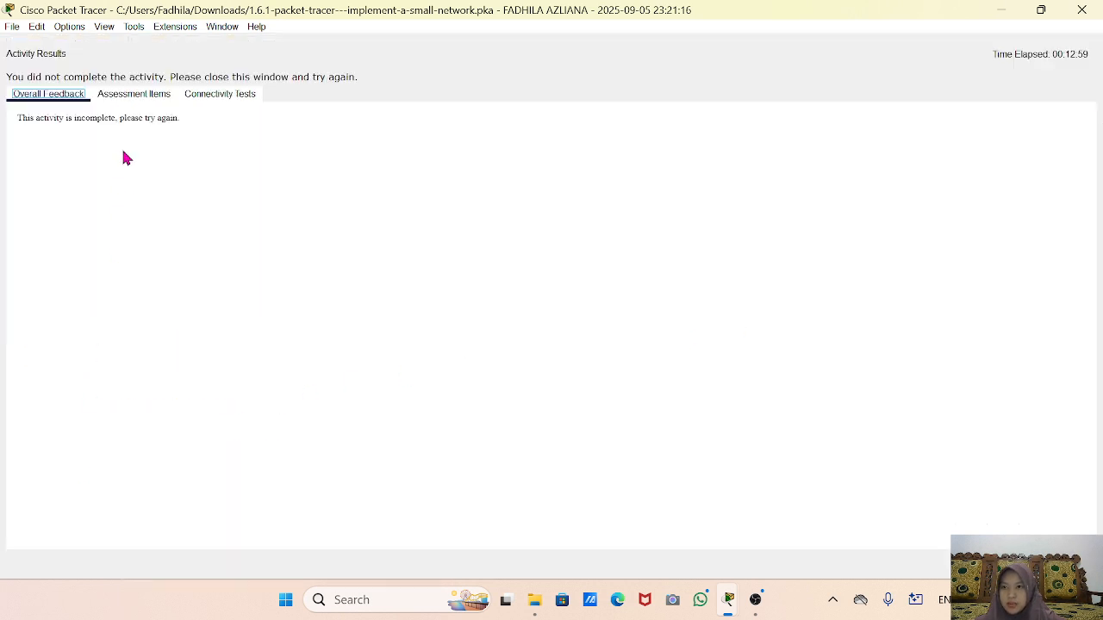
left_click(120, 94)
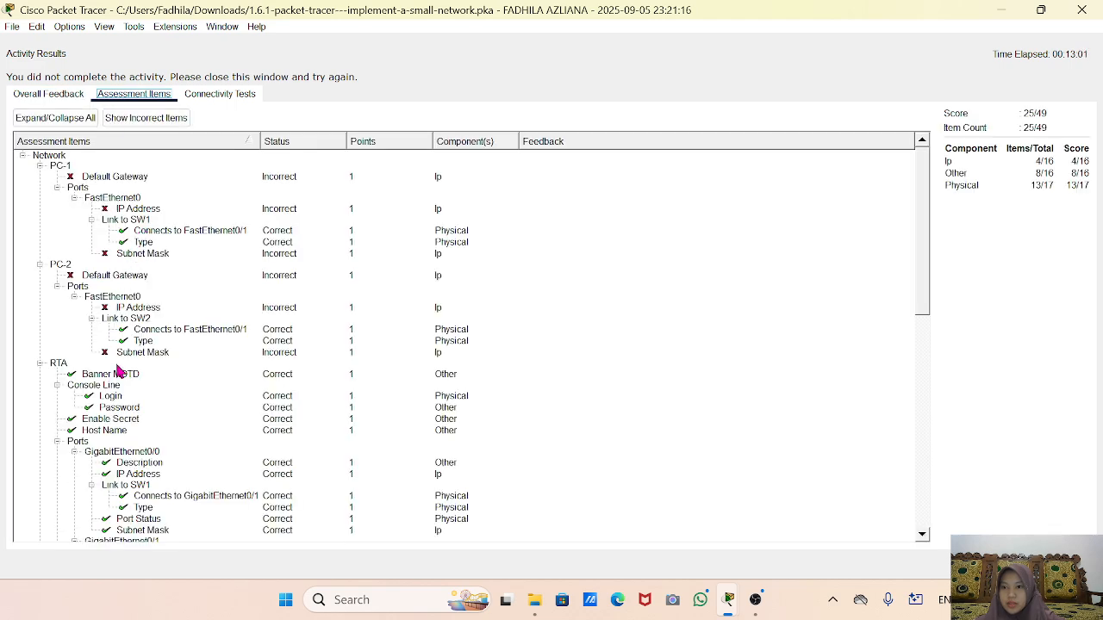
scroll(121, 370, "down", 8)
scroll(123, 342, "up", 3)
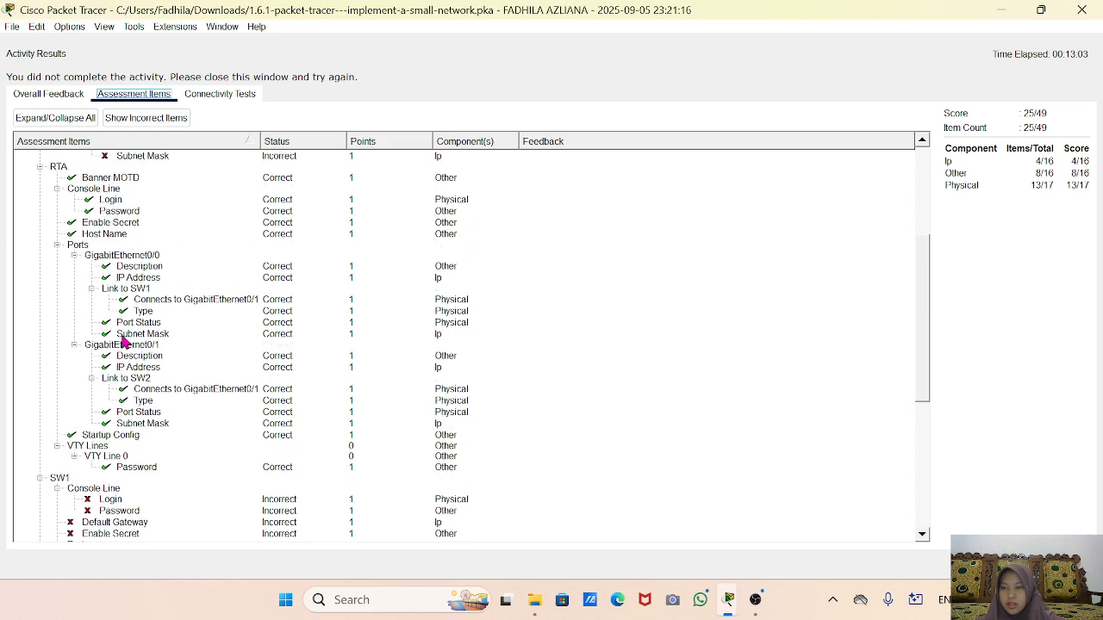
scroll(124, 342, "up", 2)
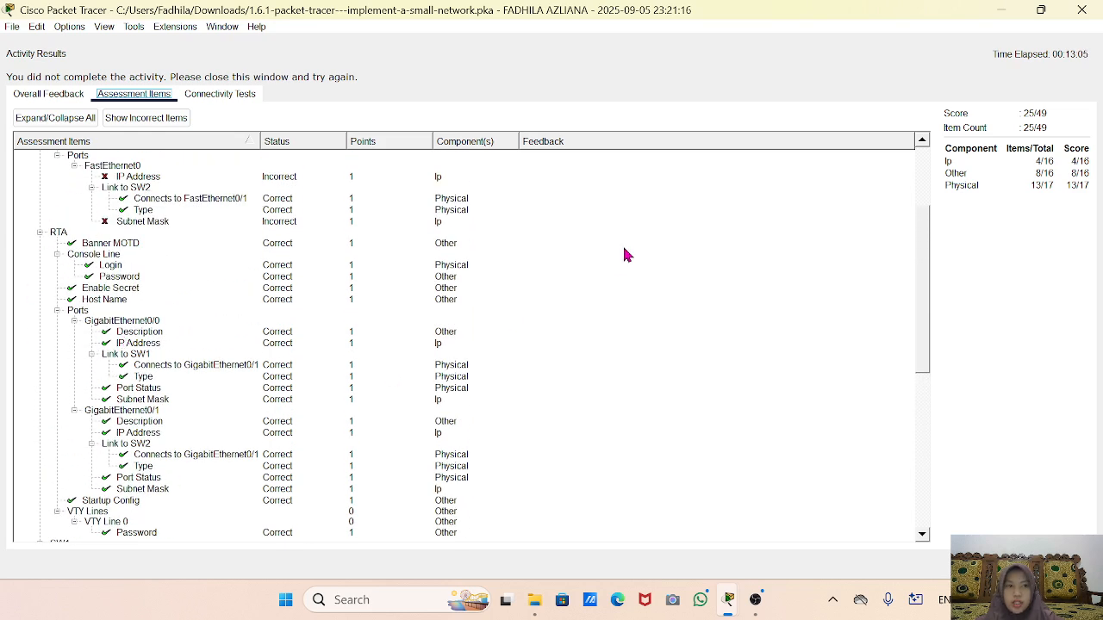
left_click(1081, 10)
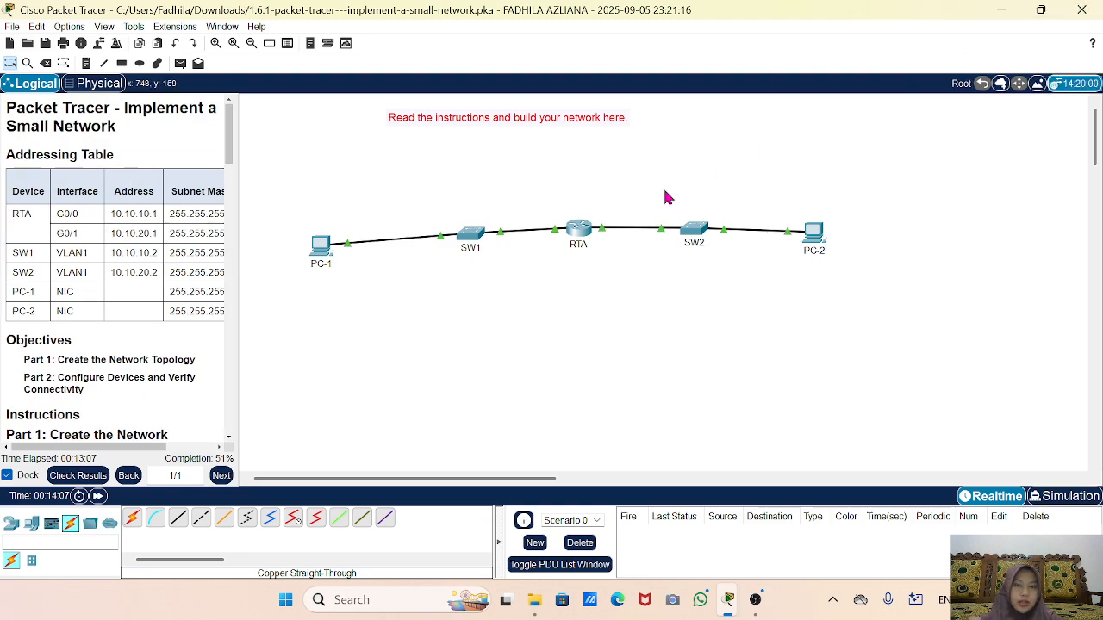
On SW1's CLI, enter privileged mode with enable, then global configuration with config t.
left_click(471, 240)
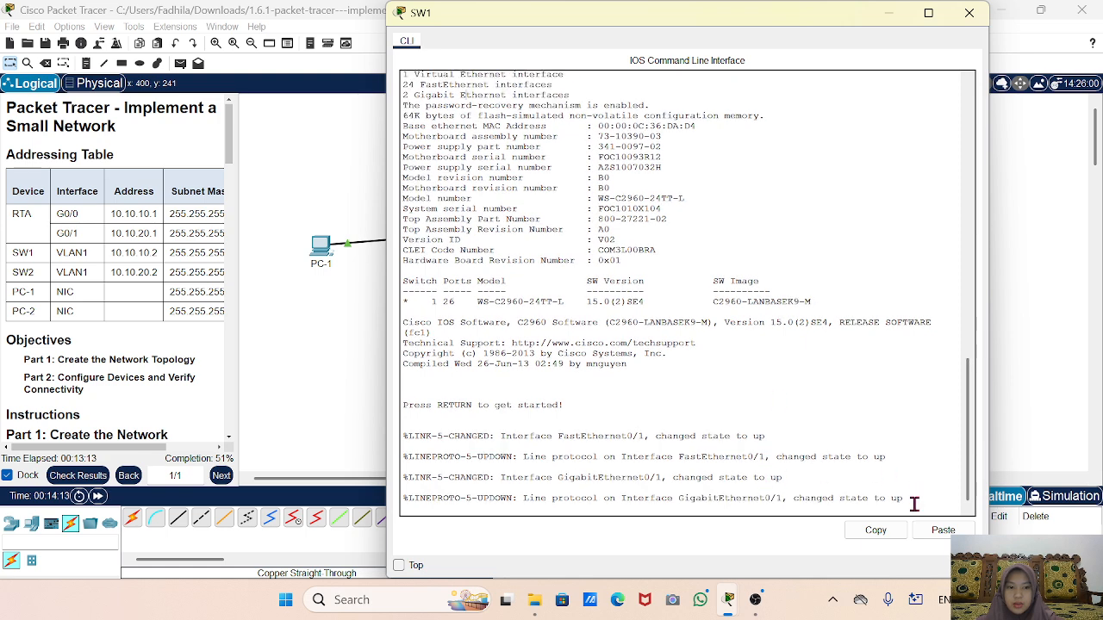
key("Return")
key("Return")
key("Return")
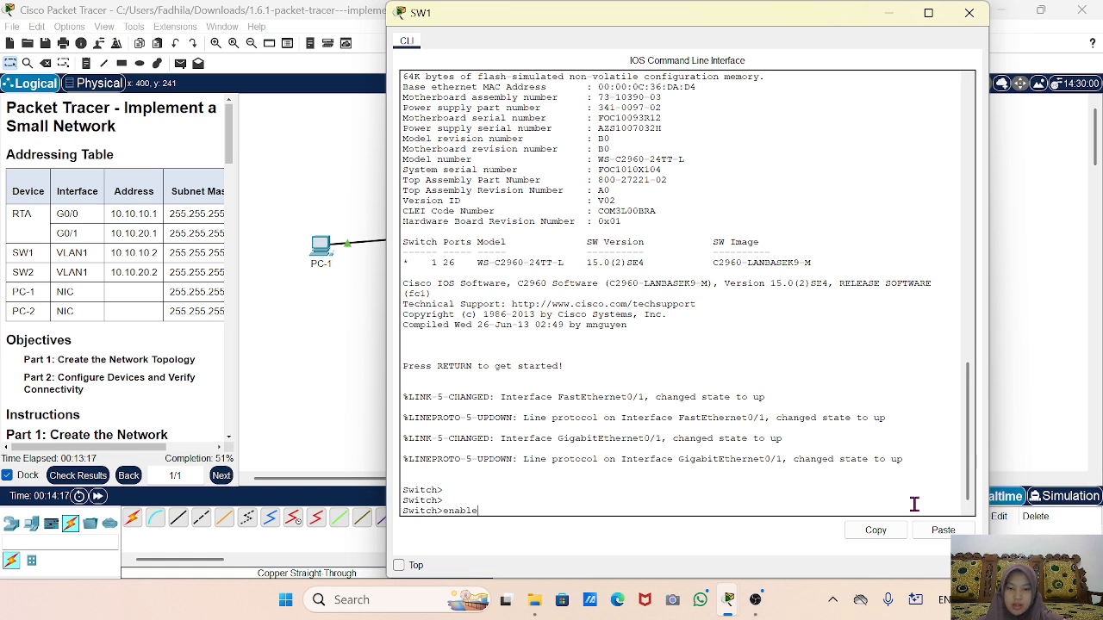
type("enable")
key("Return")
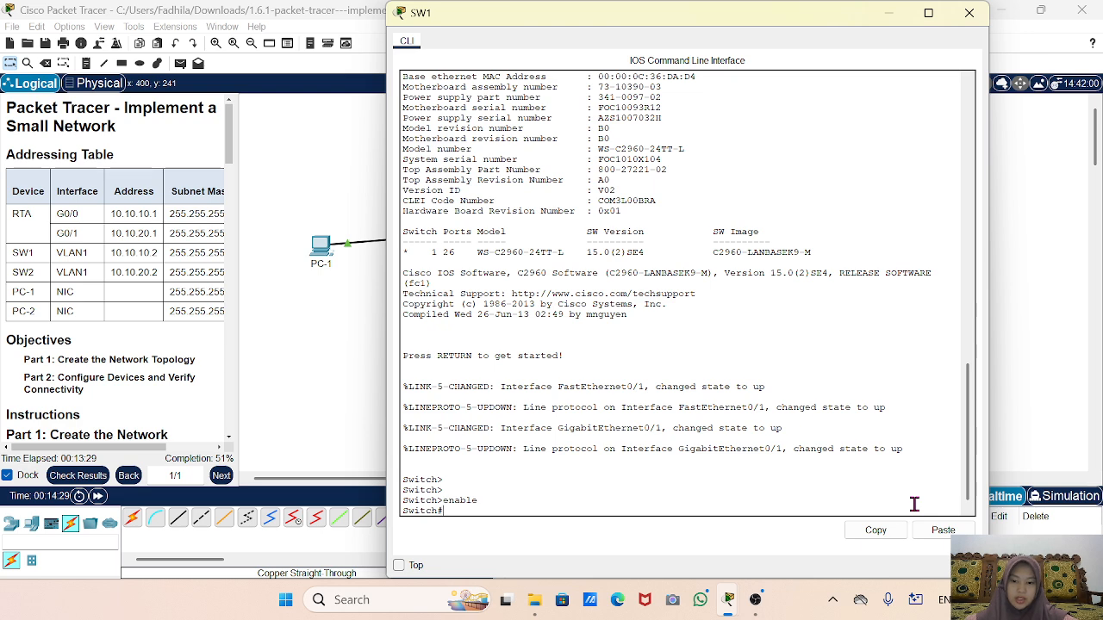
type("config t")
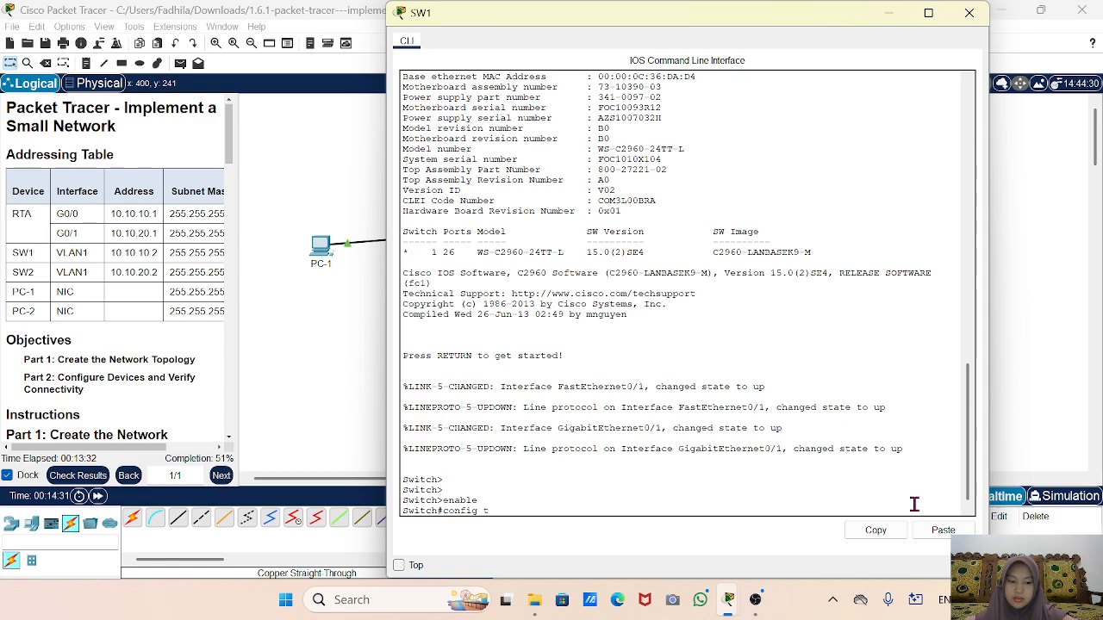
key("Return")
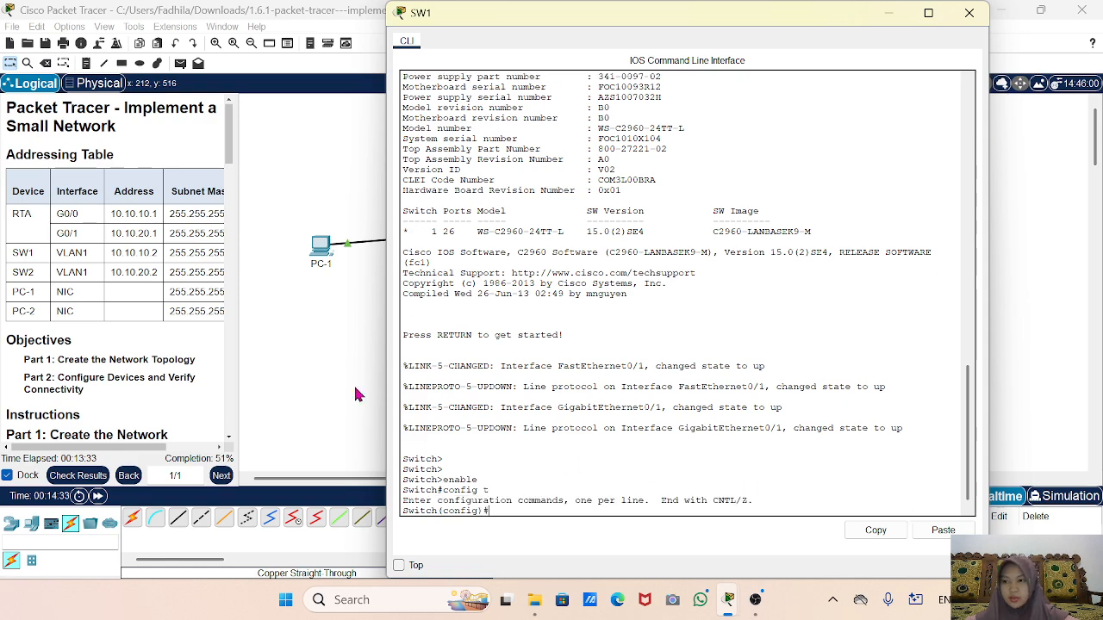
Widen the instructions panel and scroll it down to Step 2, keeping SW1's CLI in front.
scroll(213, 324, "down", 10)
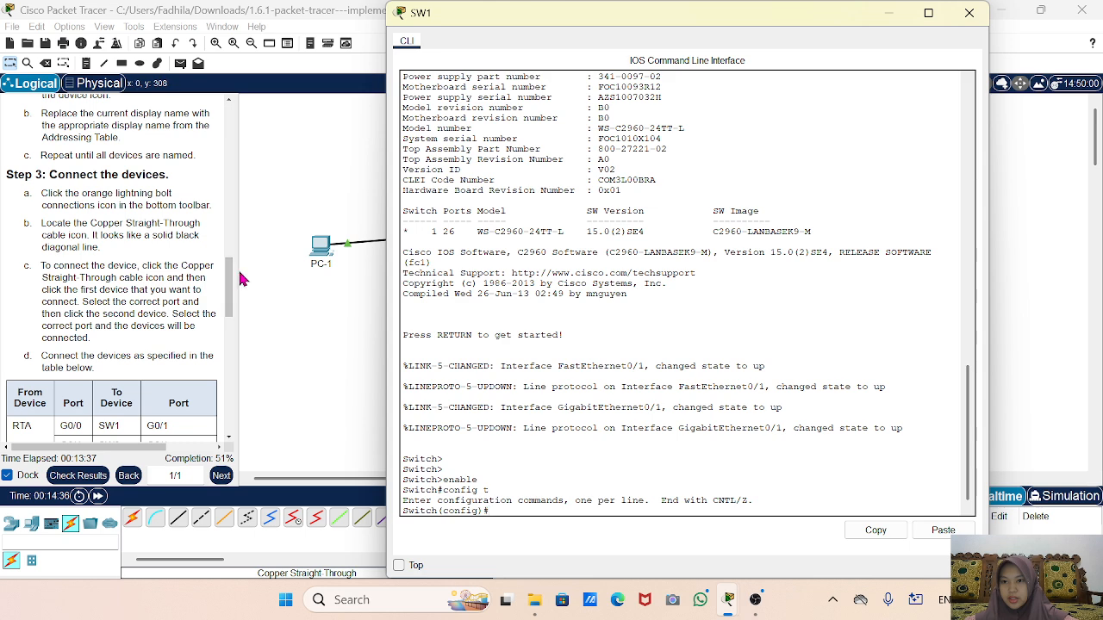
left_click_drag(236, 270, 410, 281)
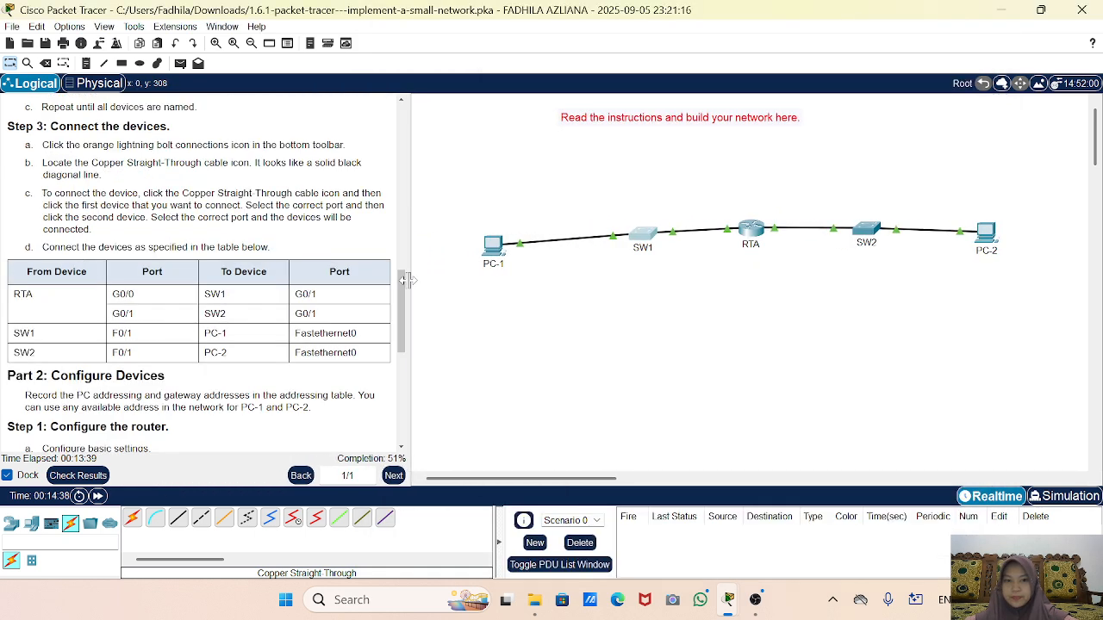
left_click(652, 239)
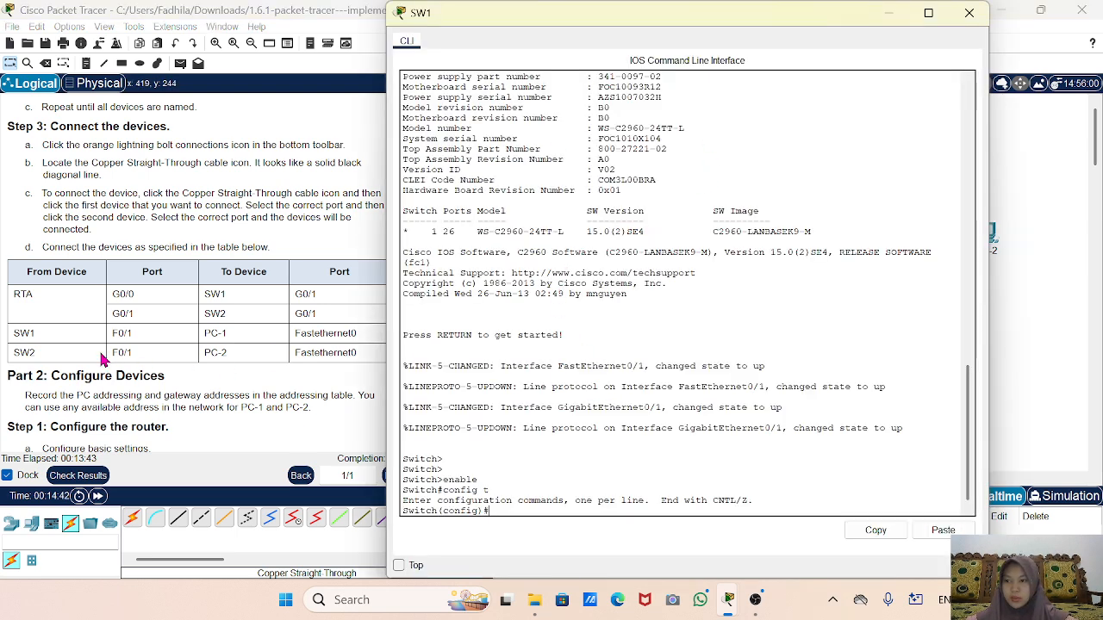
scroll(92, 352, "down", 8)
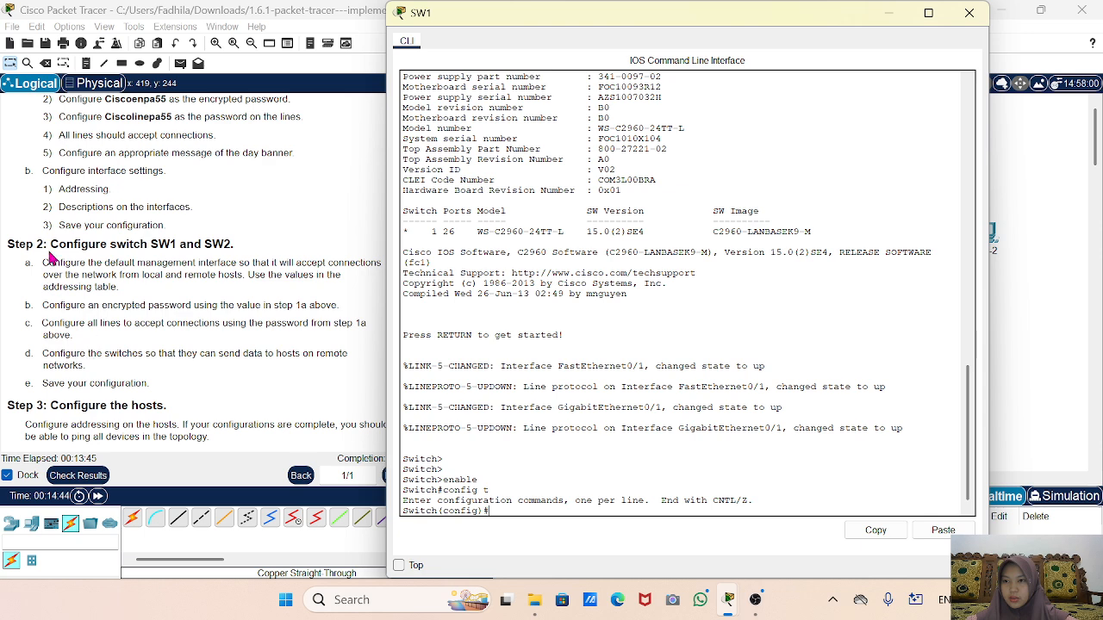
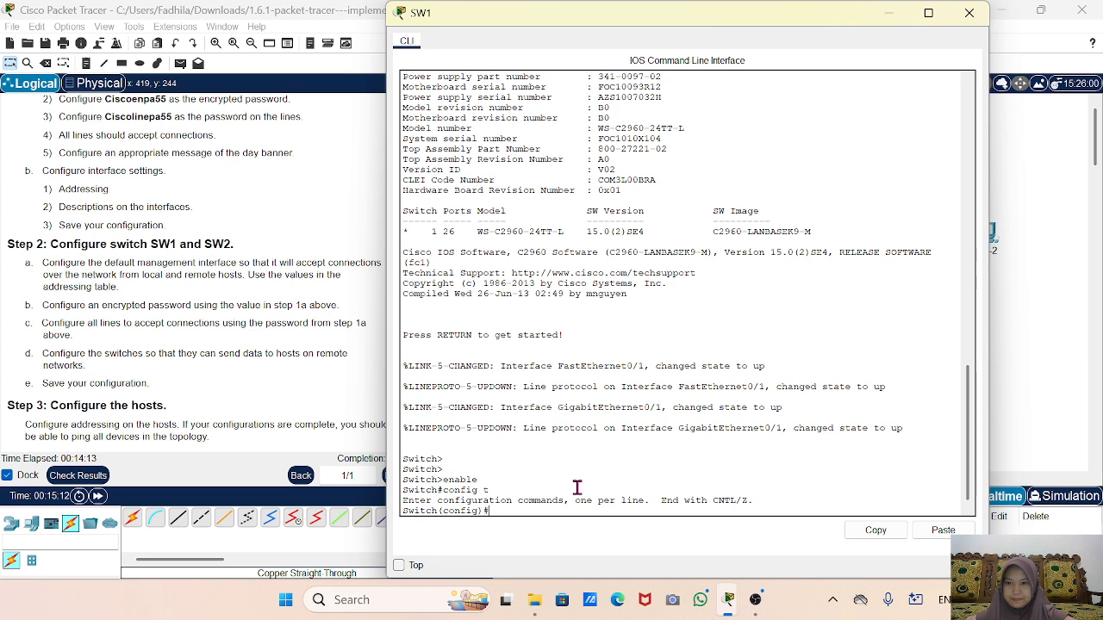
Set the switch's hostname to SW1 from global configuration mode.
type("host")
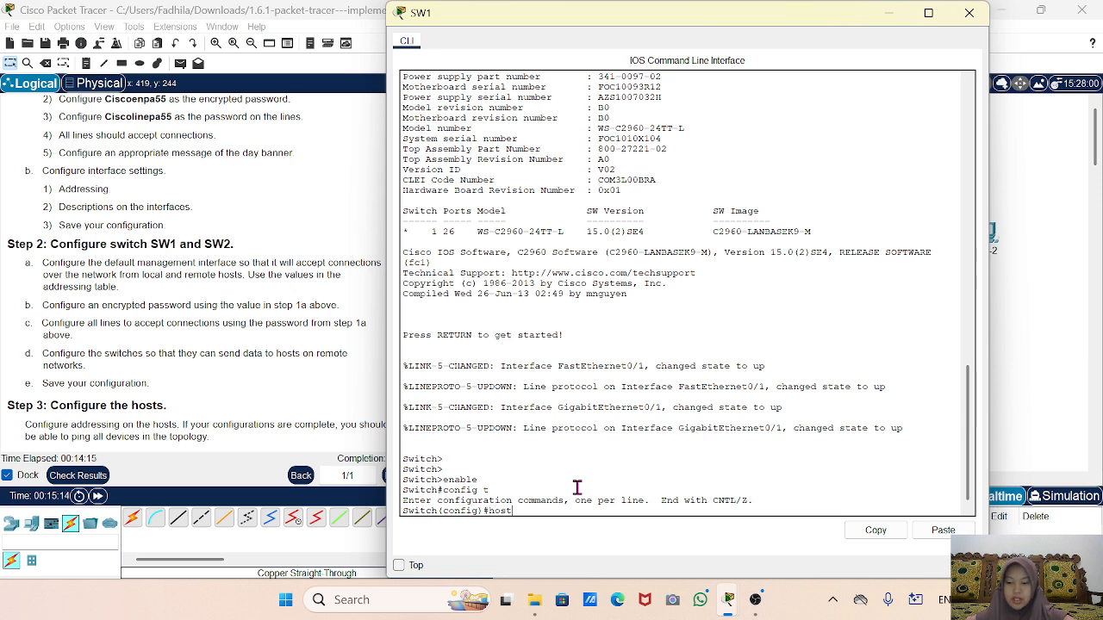
key("Tab")
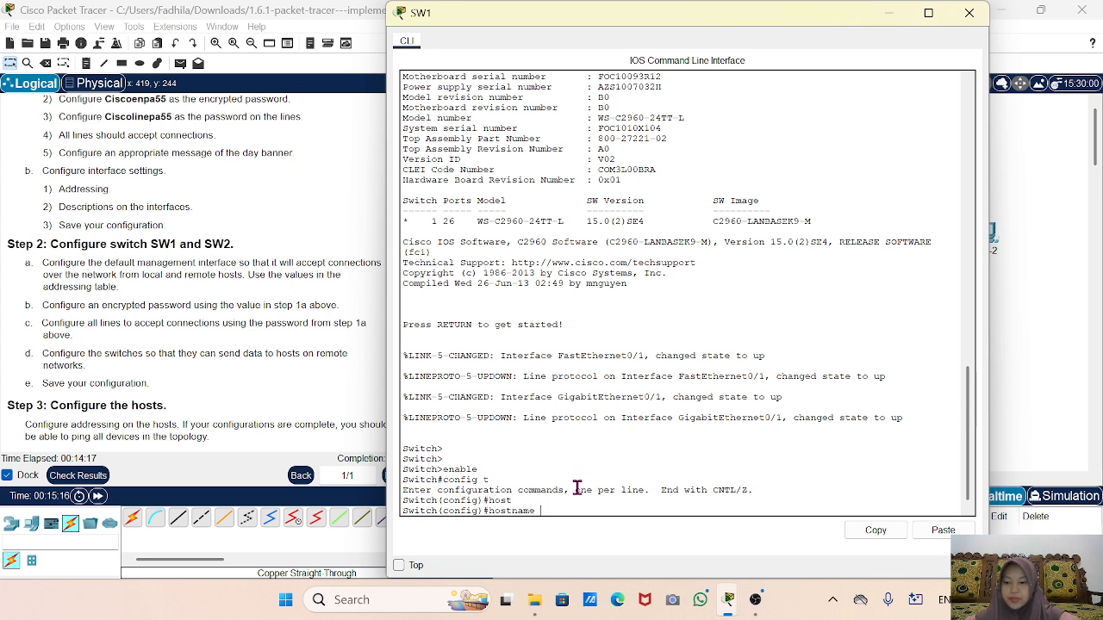
type("SW1")
key("Return")
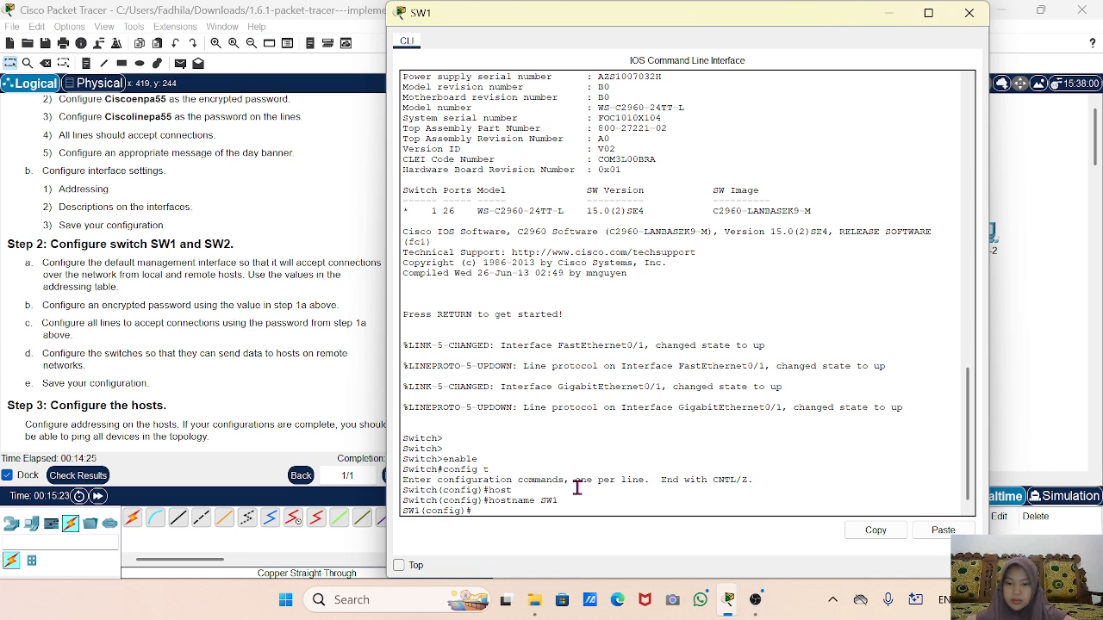
Set SW1's enable secret to the privileged-mode password given in step 1a.
type("enabl")
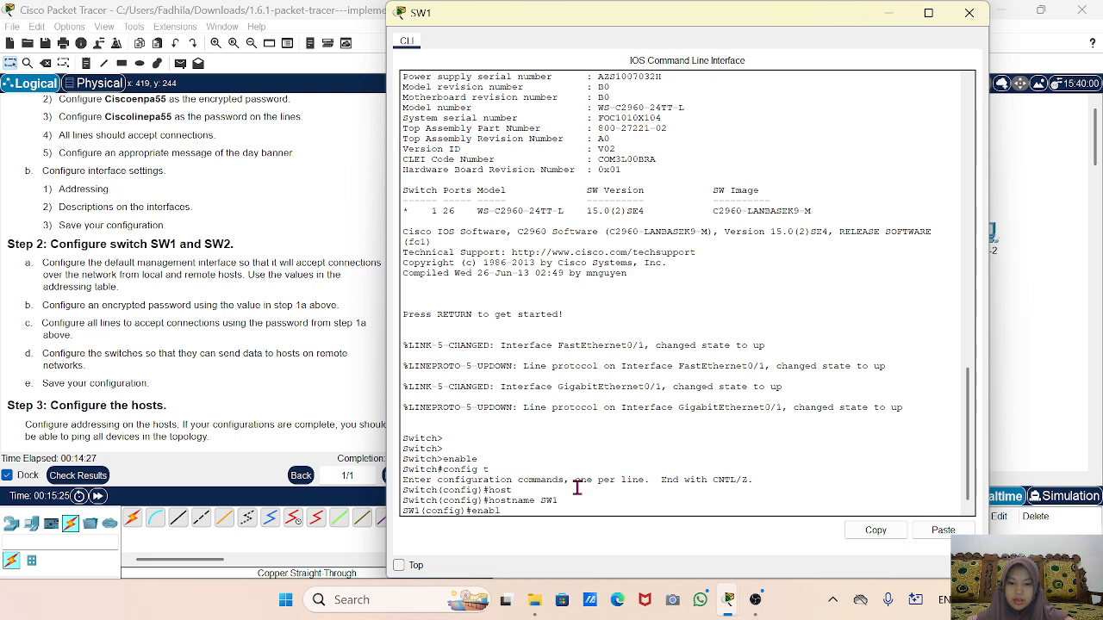
type("e secret C")
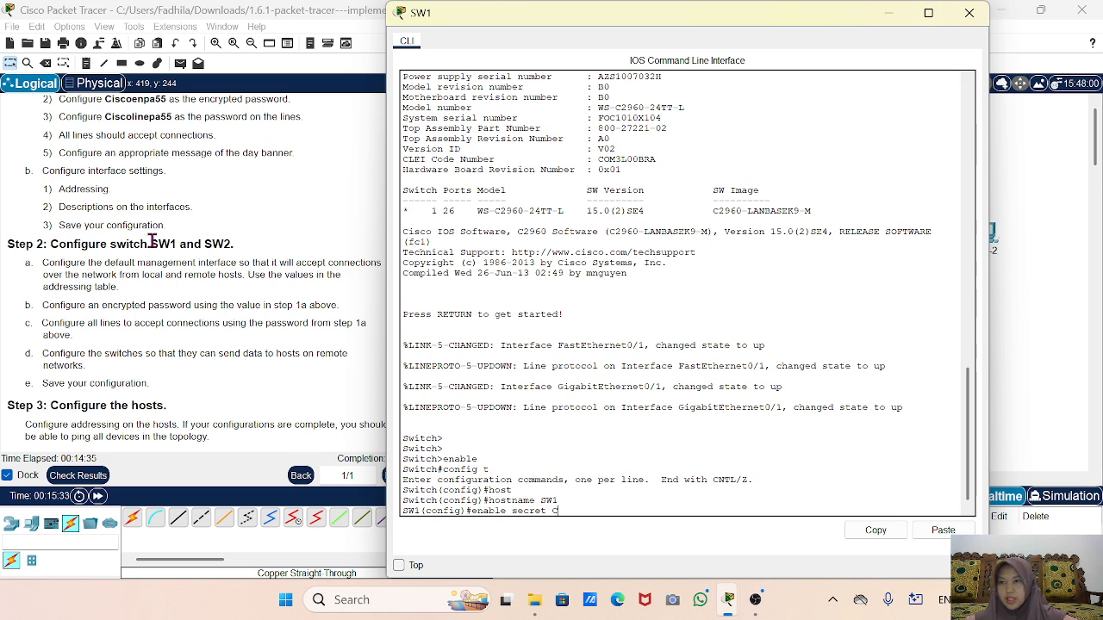
scroll(187, 235, "up", 1)
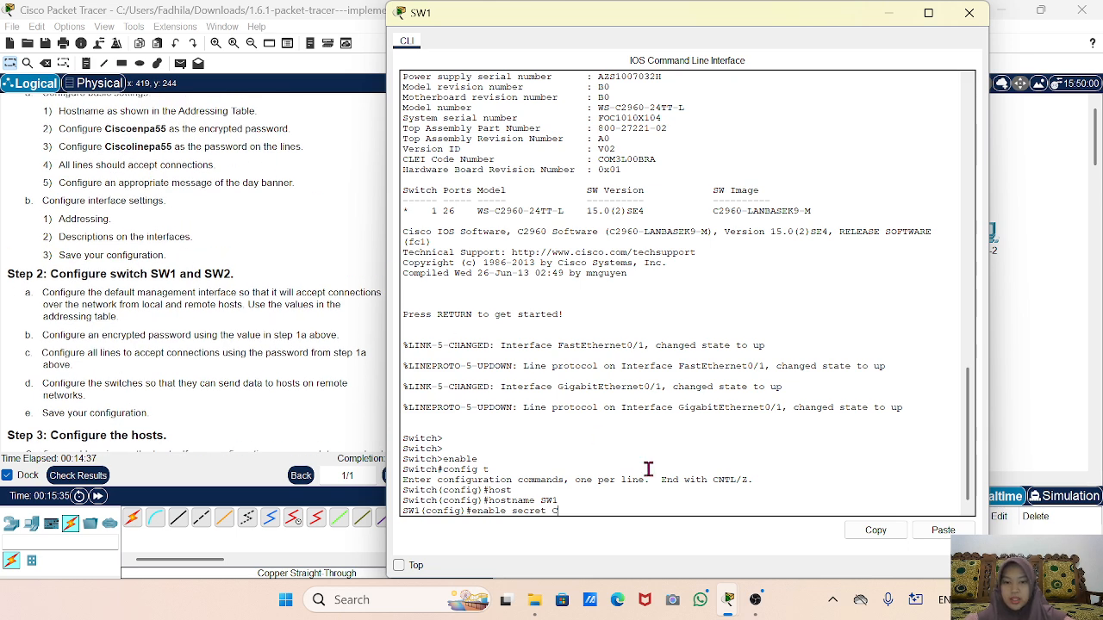
type("isc")
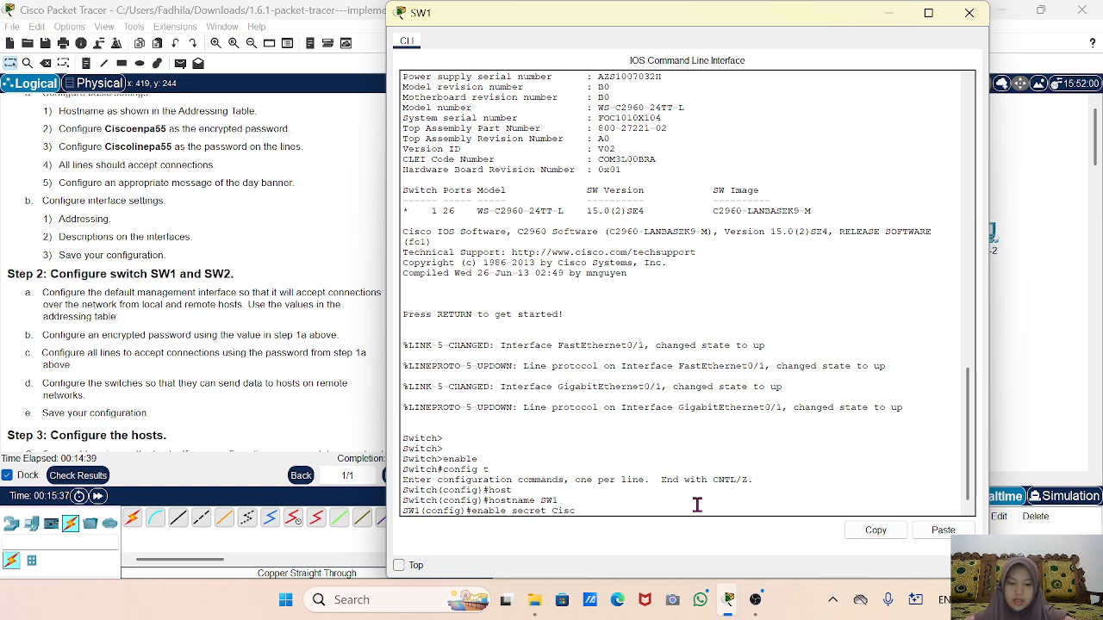
type("oenpa55")
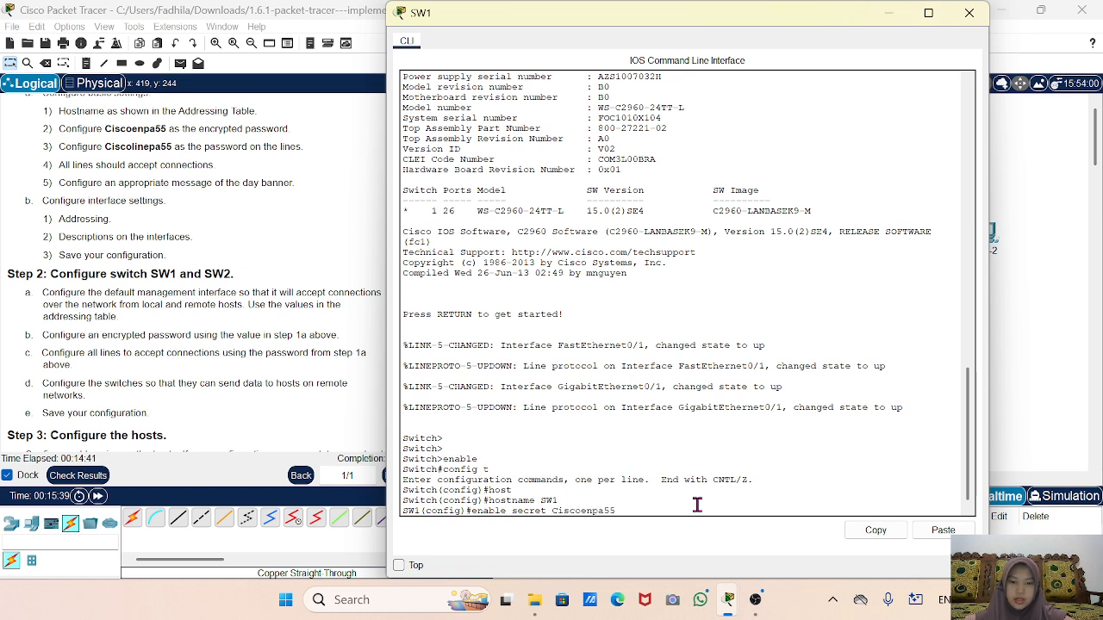
key("Return")
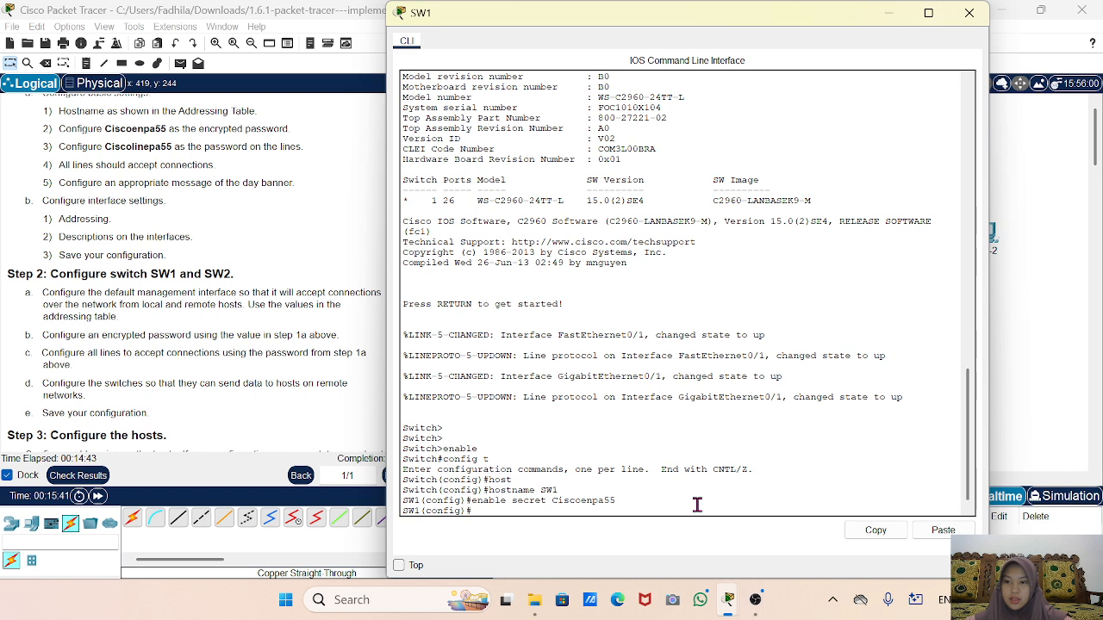
Give console line 0 the pasted line password and require login.
type("line c")
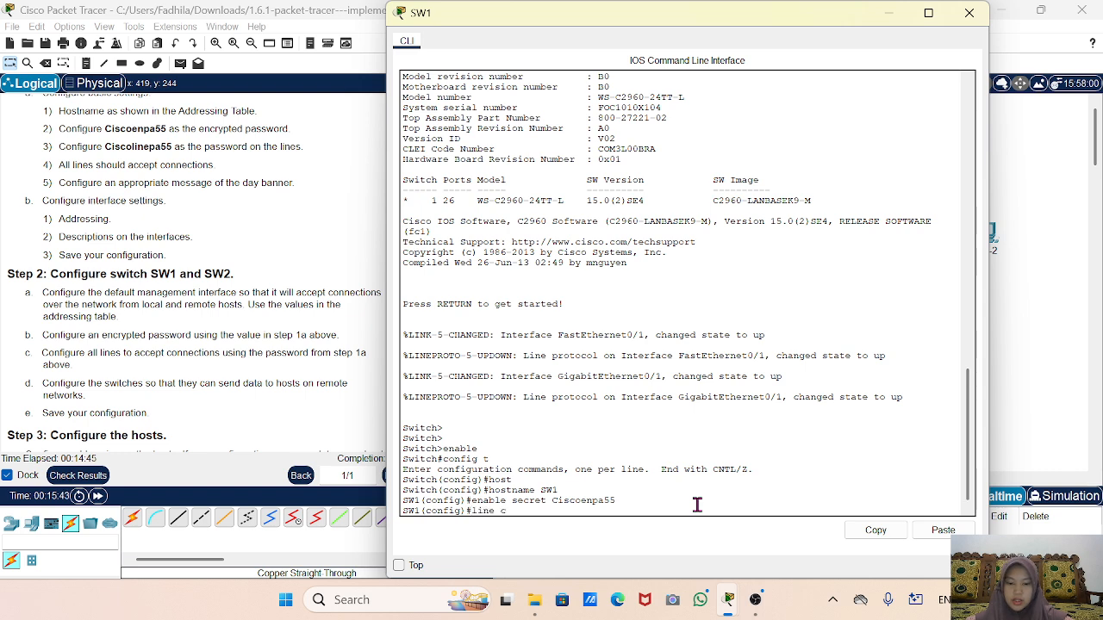
type("onsole 0")
key("Return")
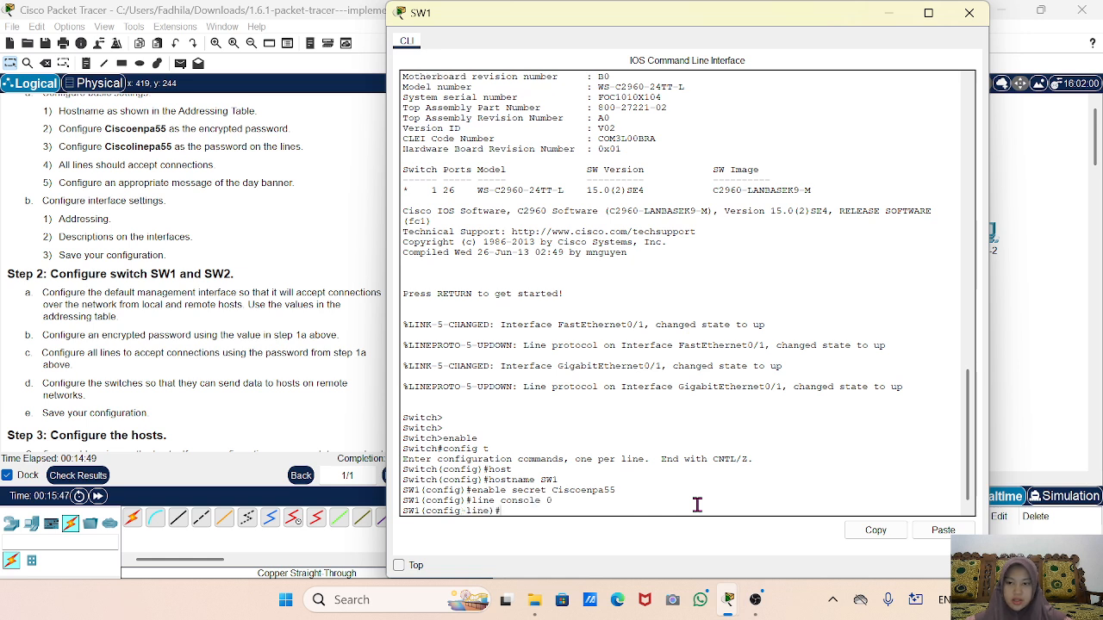
type("pass")
key("Tab")
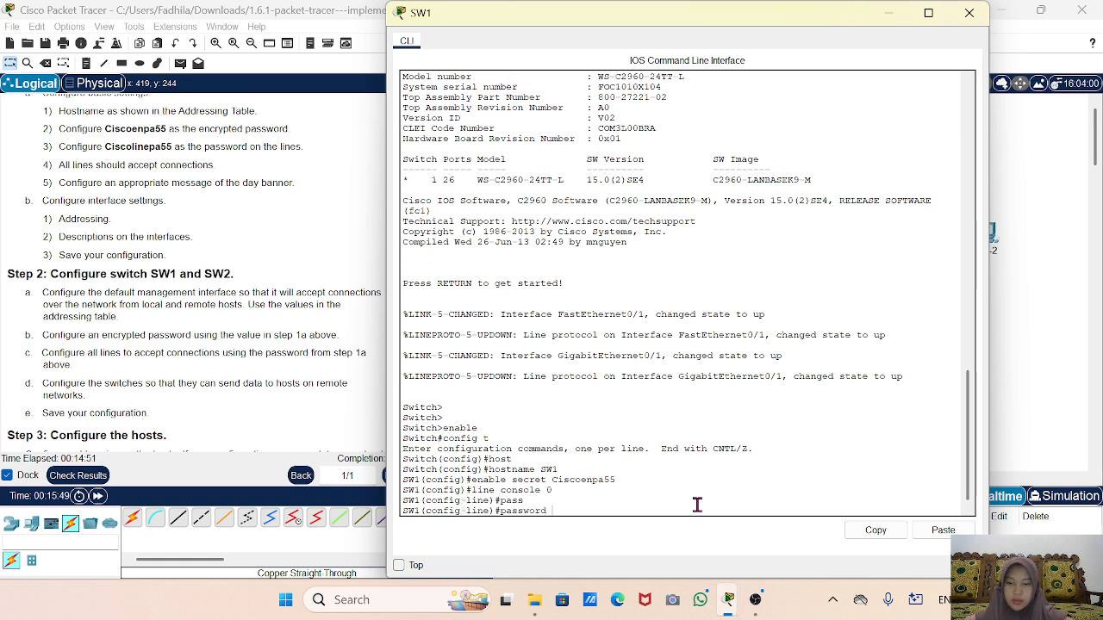
right_click(696, 504)
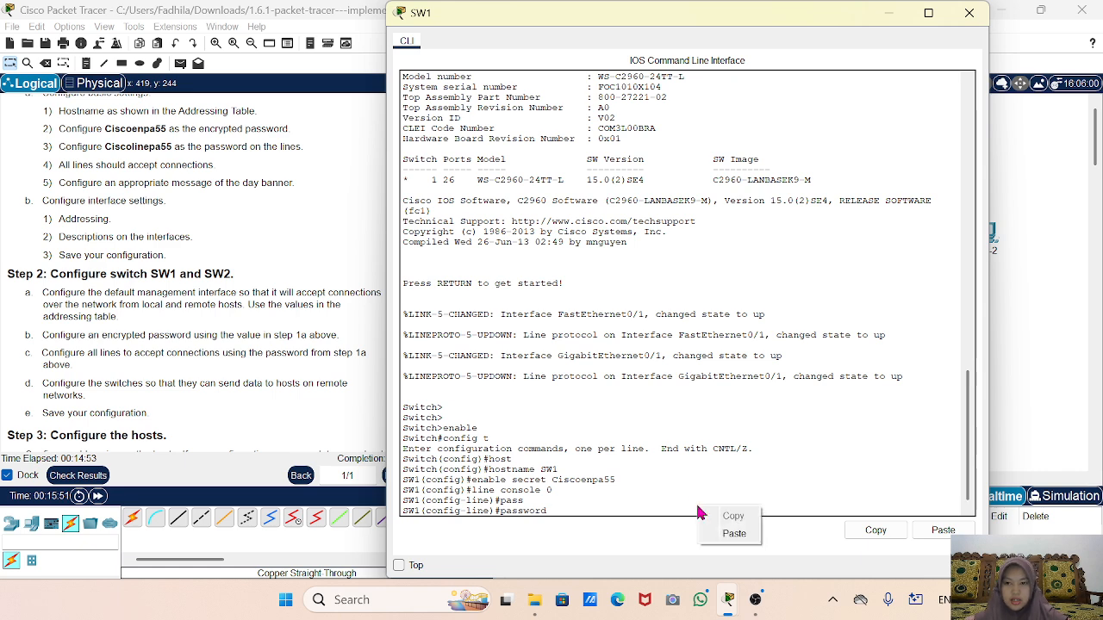
left_click(737, 530)
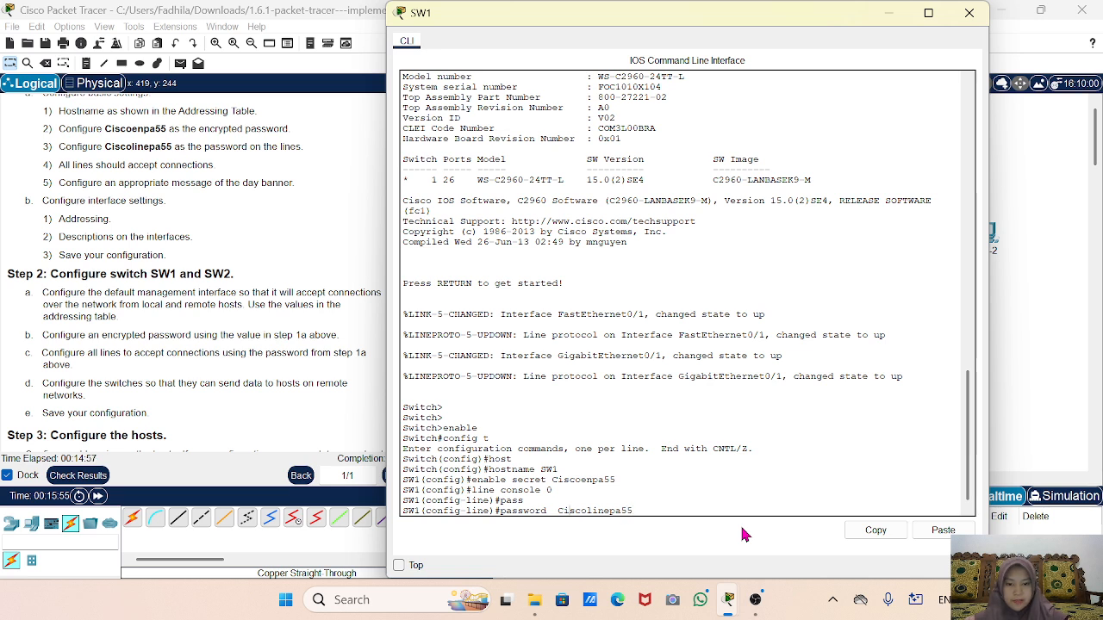
key("Return")
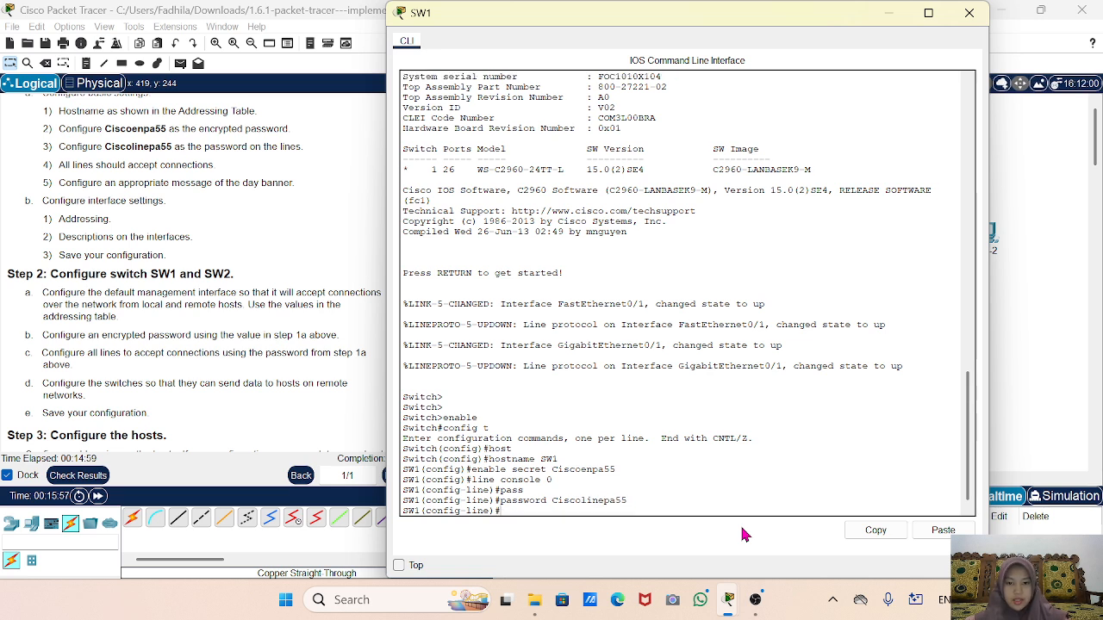
type("lo")
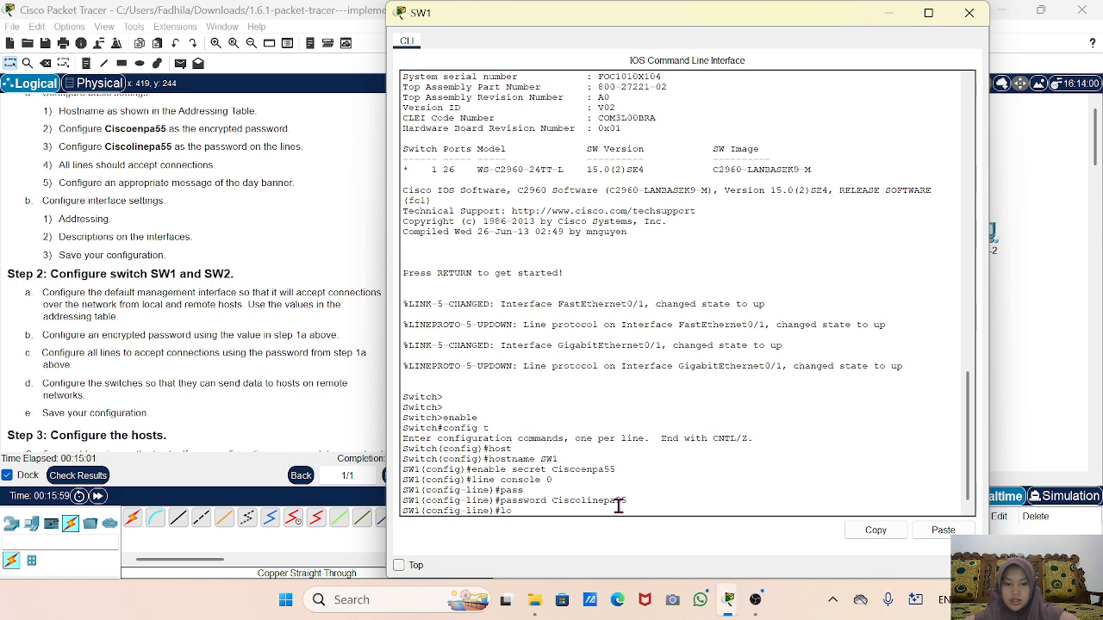
type("gin")
key("Return")
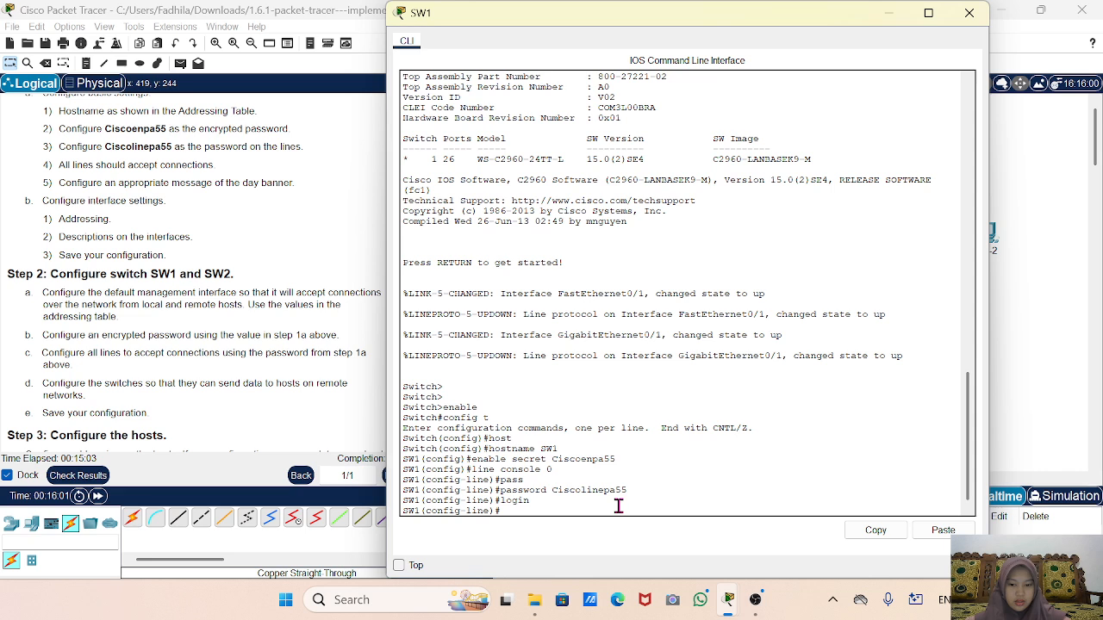
type("exit")
key("Return")
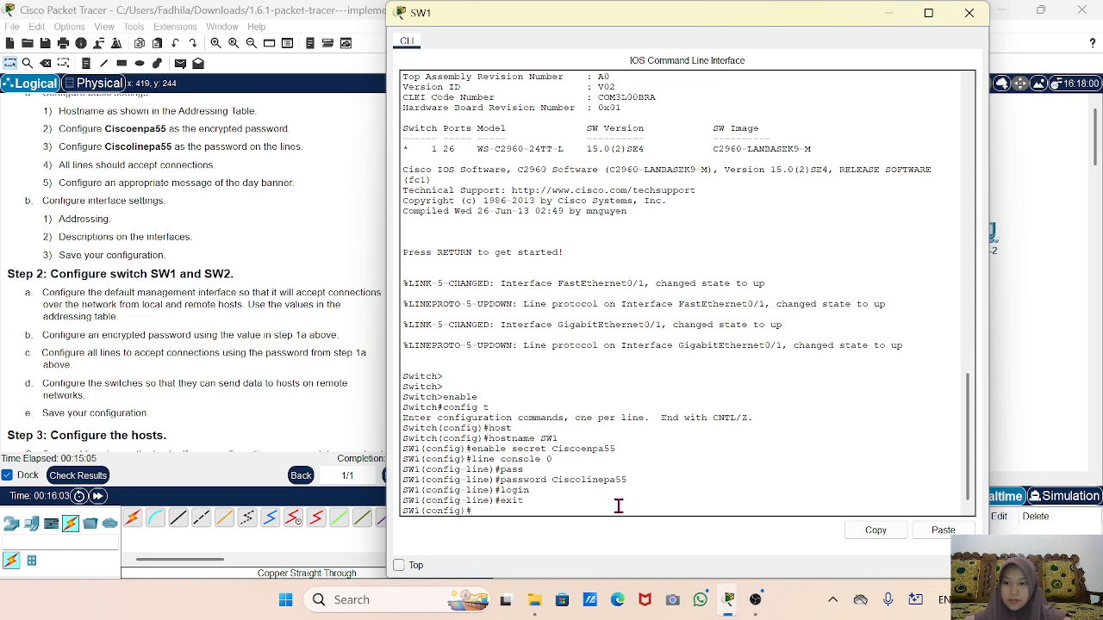
Give VTY lines 0 4 the same line password and require login.
type("line vty")
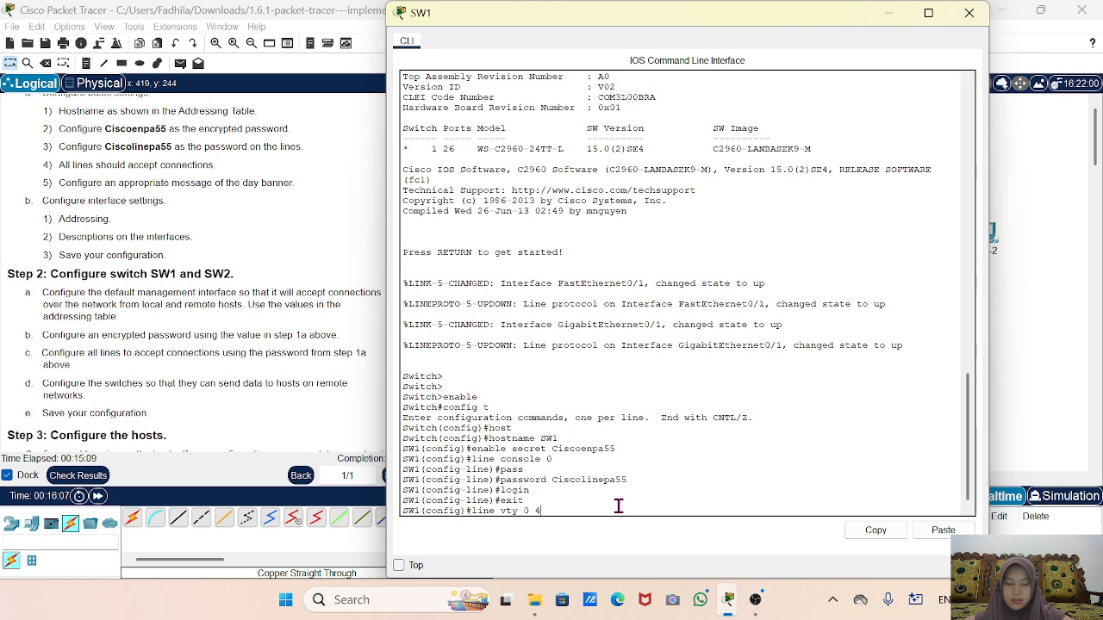
type(" 0 4")
key("Return")
type("pass")
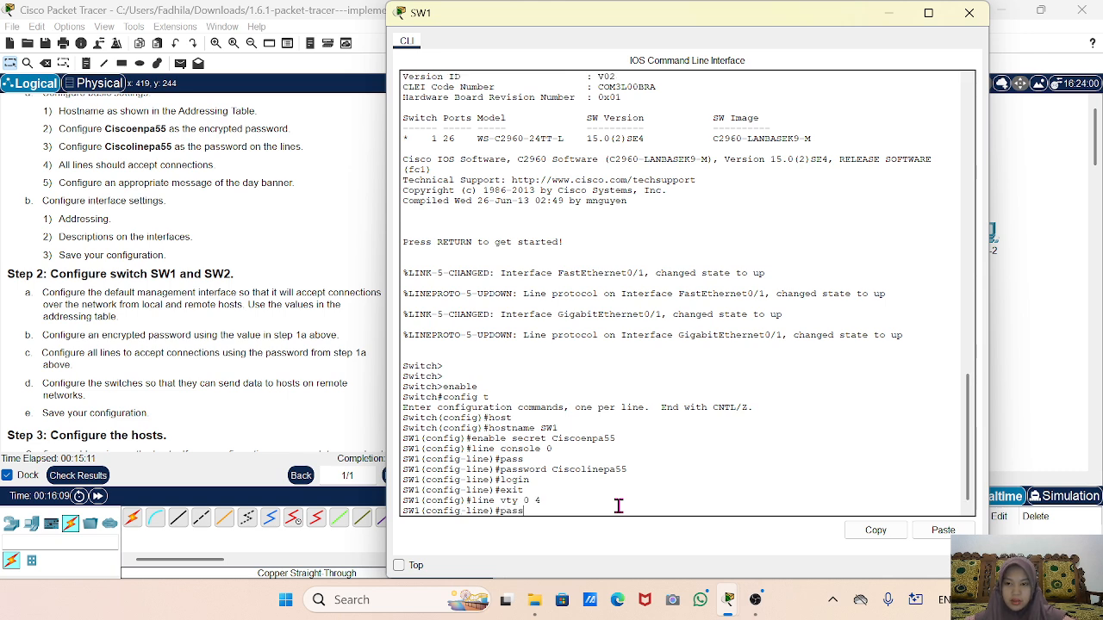
key("Tab")
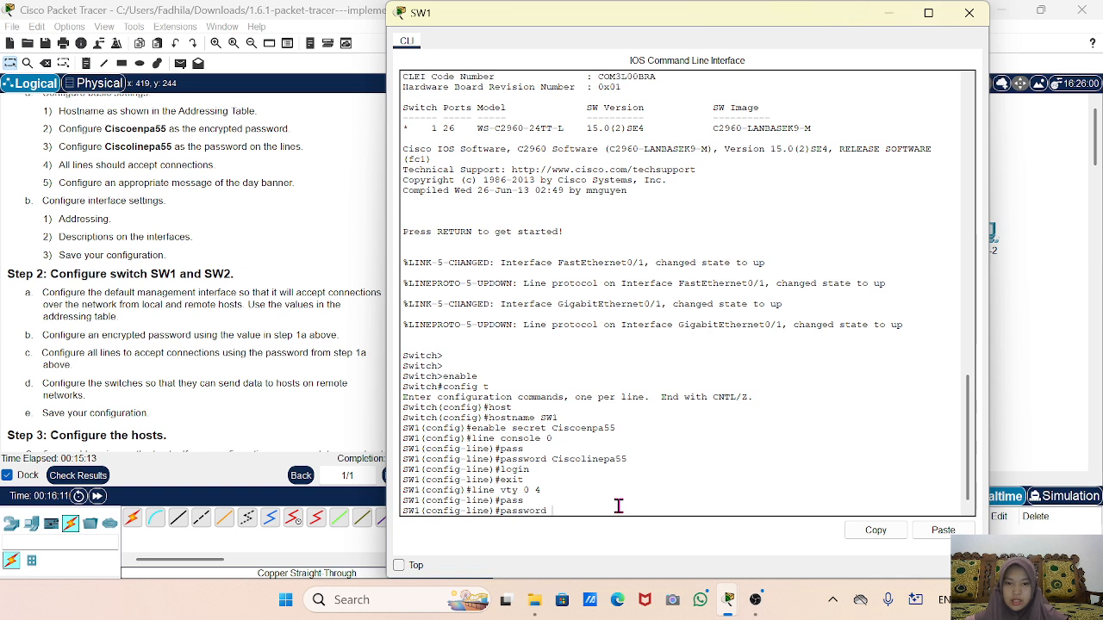
right_click(617, 508)
left_click(652, 537)
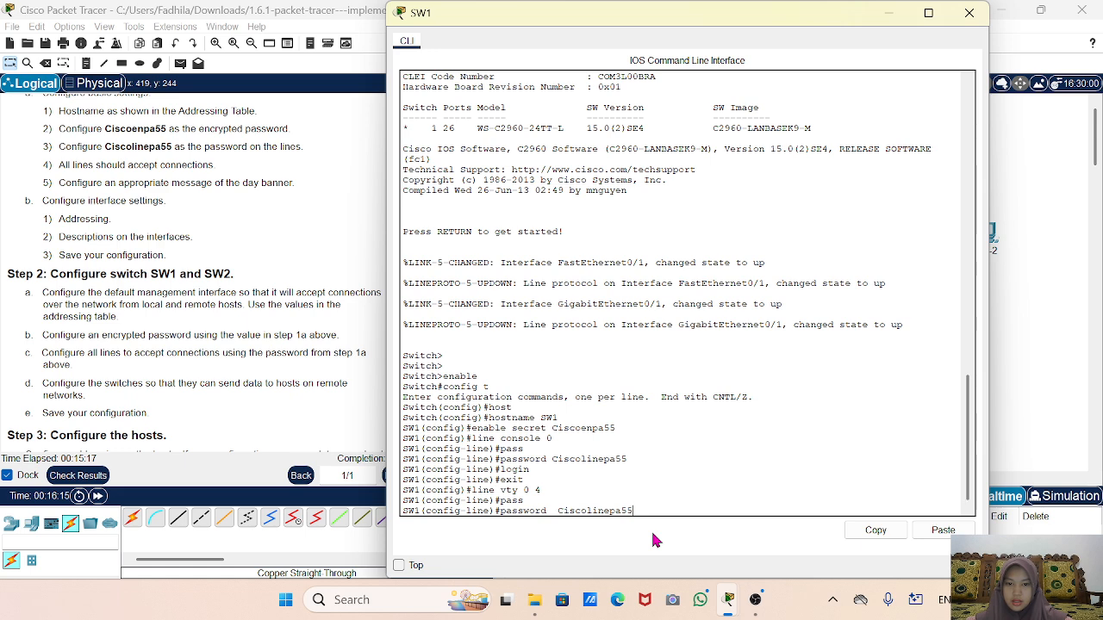
key("Return")
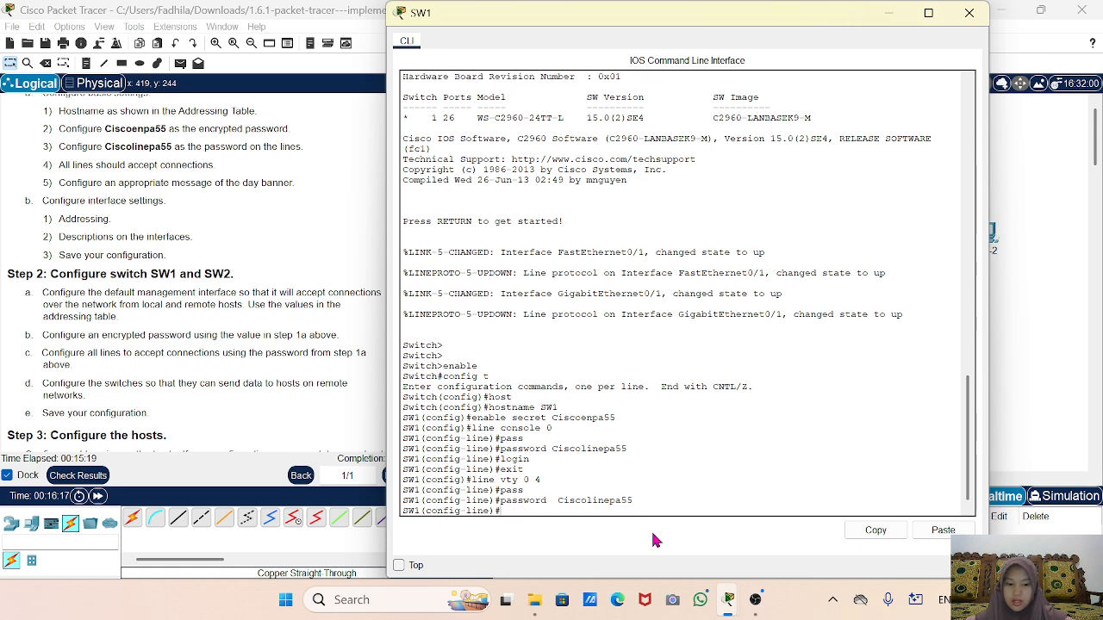
type("login")
key("Return")
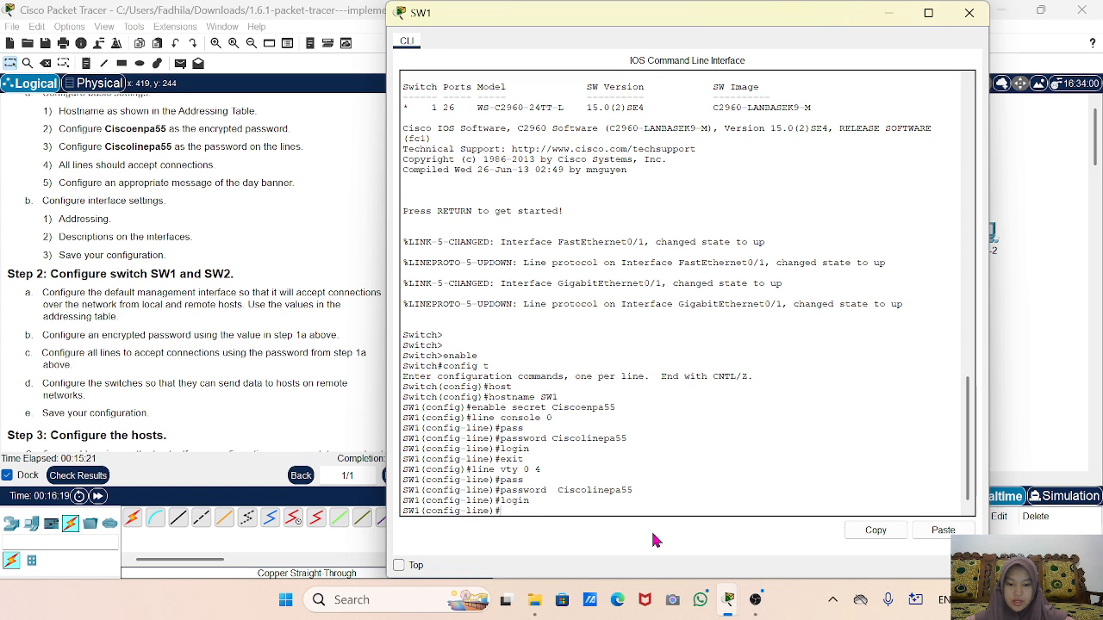
type("exit")
key("Return")
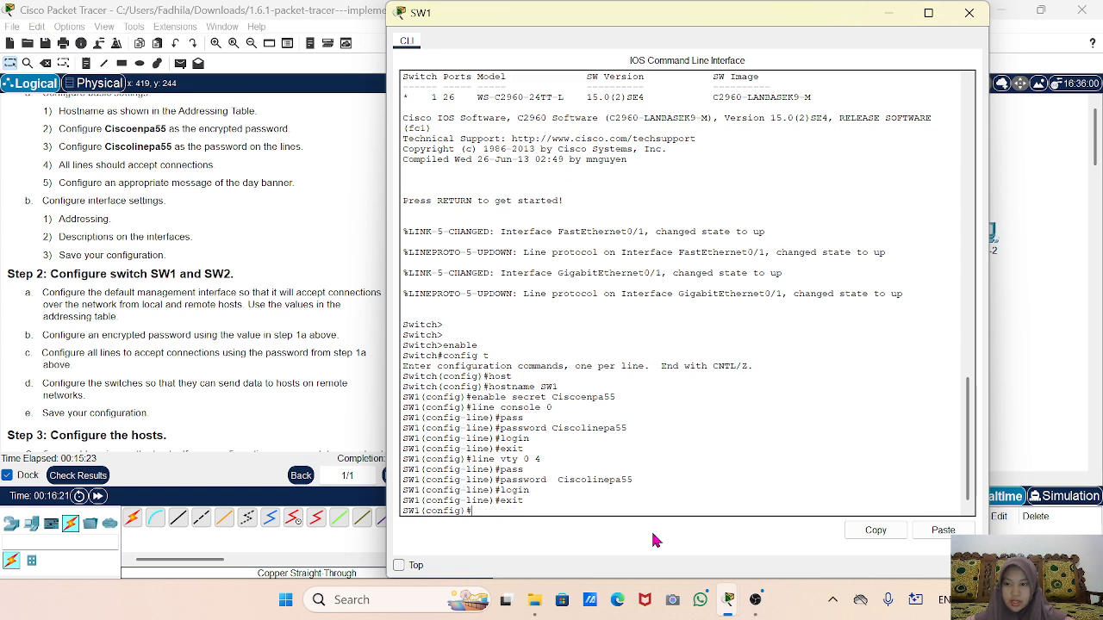
Turn on service password-encryption on SW1.
type("ser")
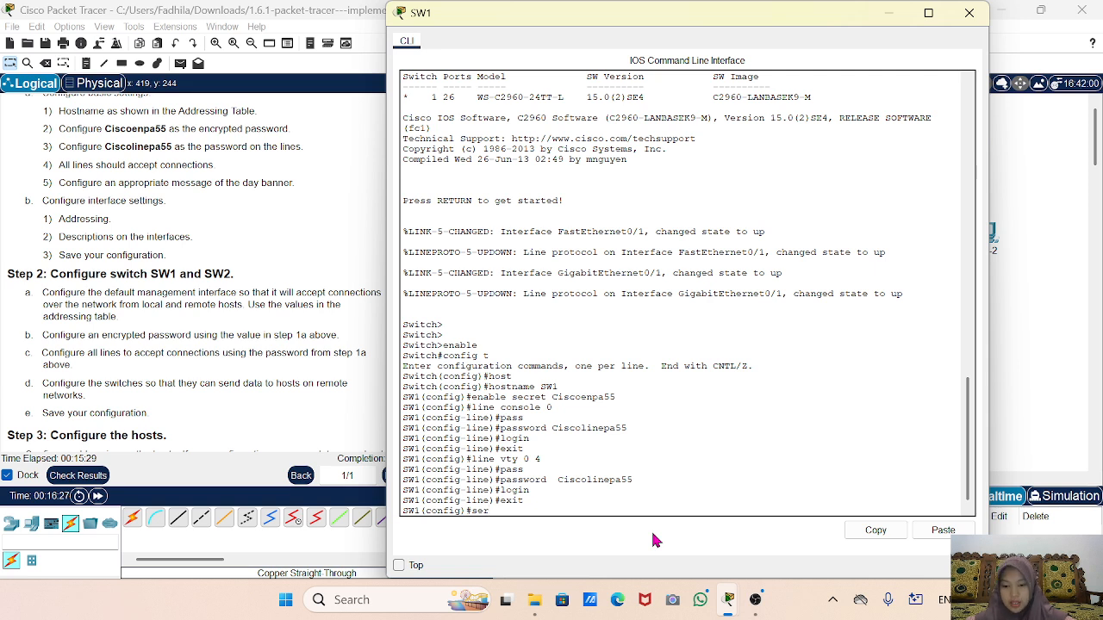
key("Tab")
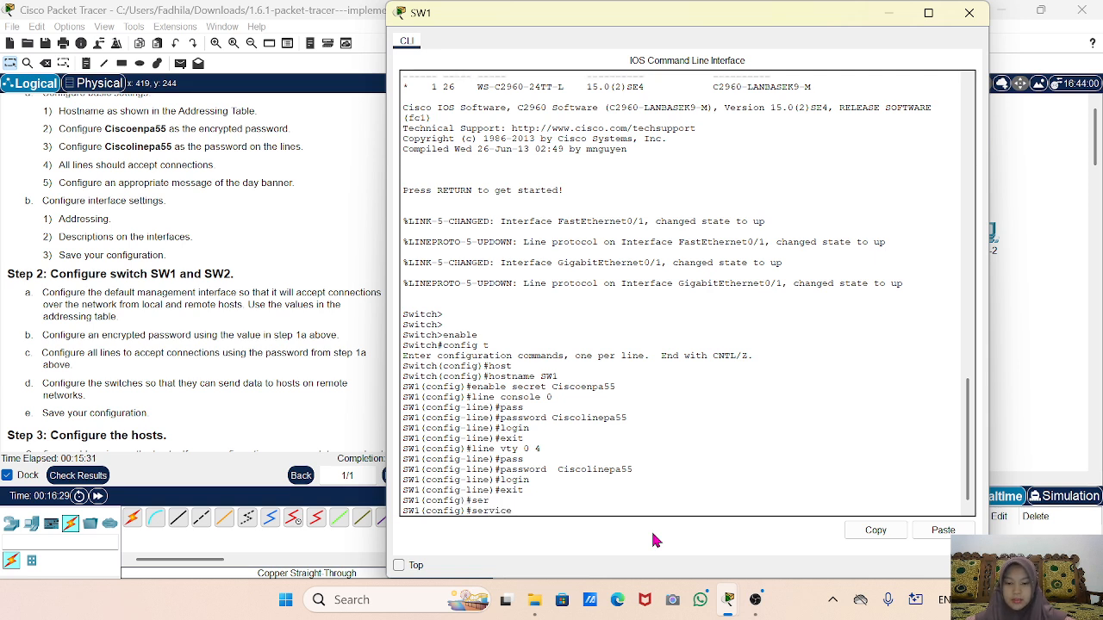
type("pass")
key("Tab")
key("Return")
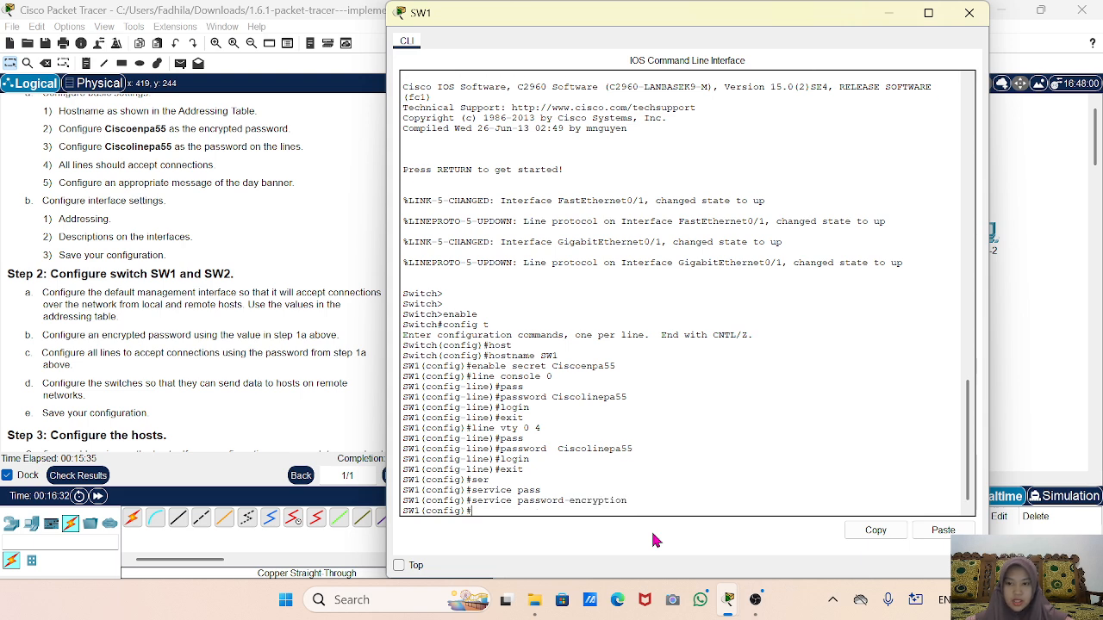
key("Return")
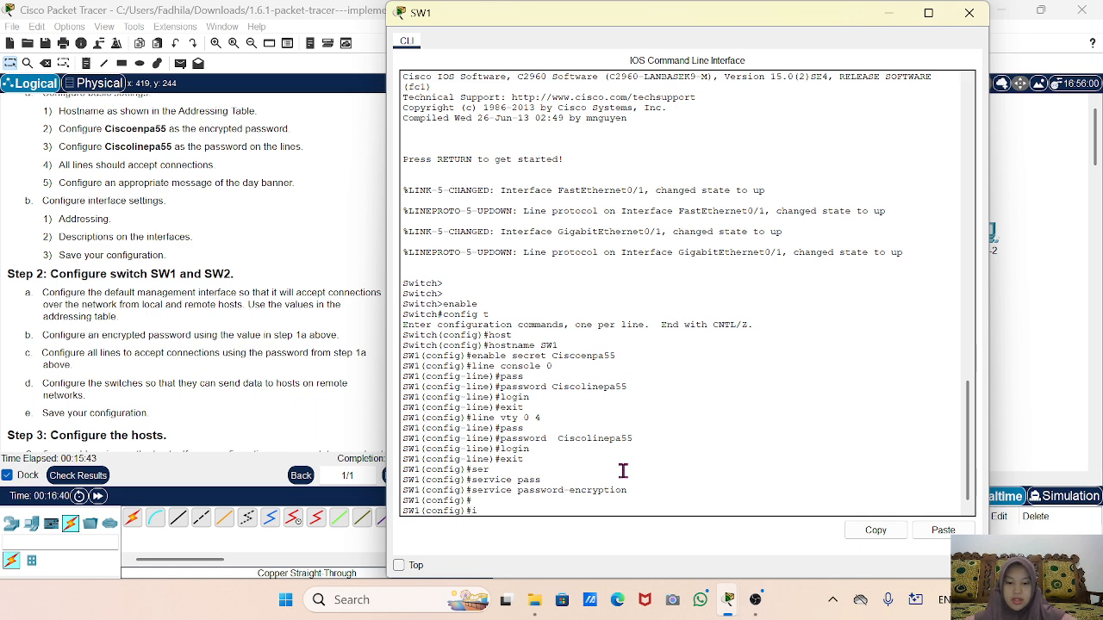
Address interface VLAN 1 as 10.10.10.2 255.255.255.0 and bring it up with no shutdown.
type("n")
key("Tab")
type("v")
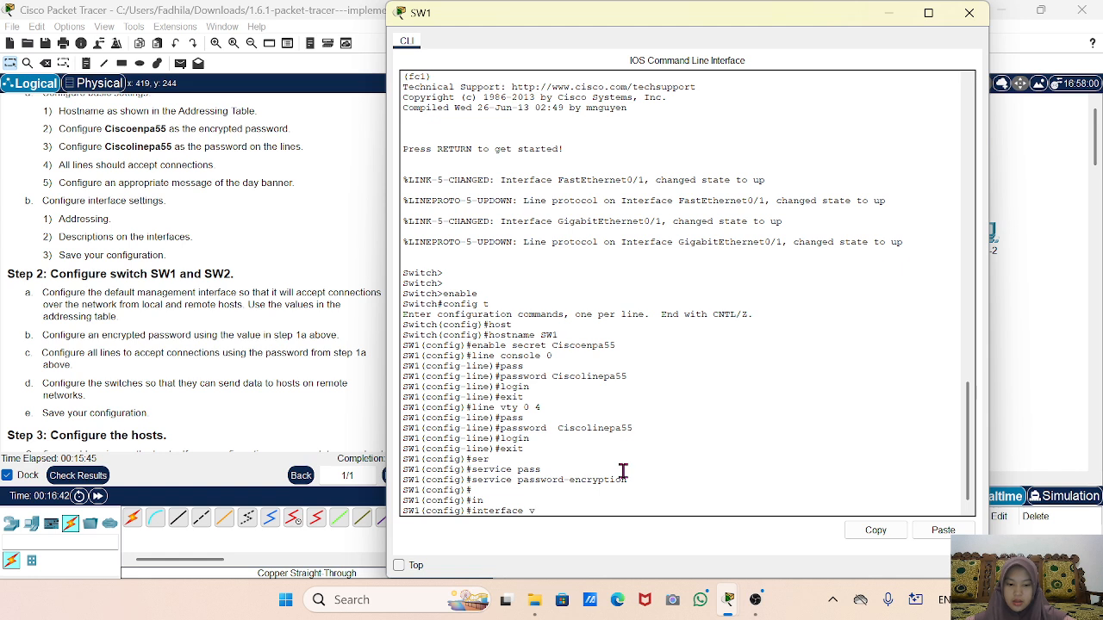
type("lan 1")
key("Return")
type("ig-if)#i")
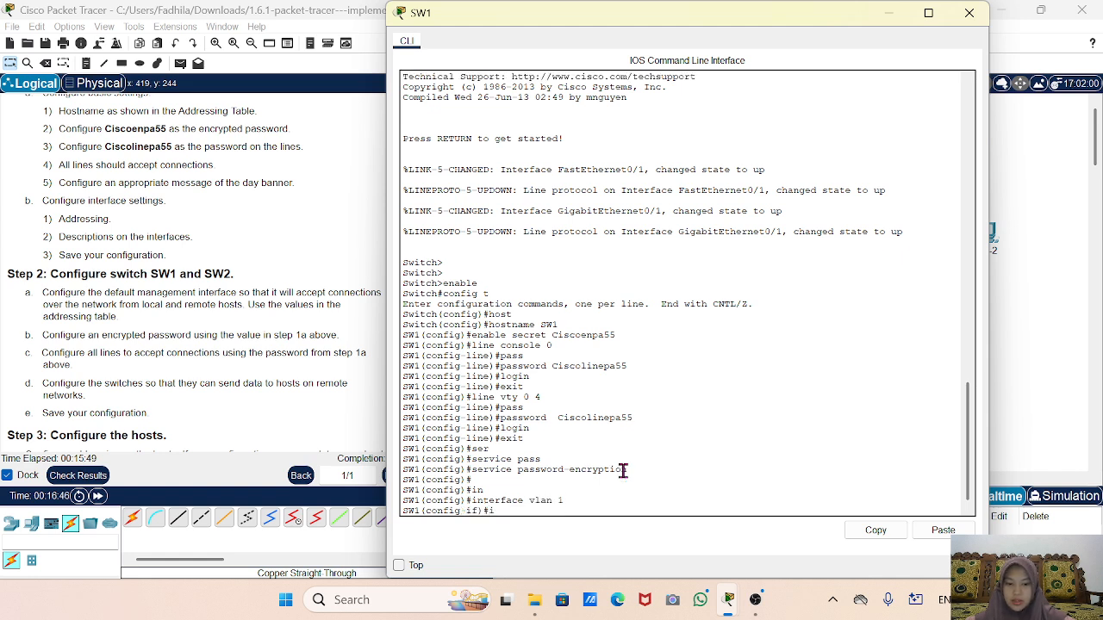
type("p add")
key("Tab")
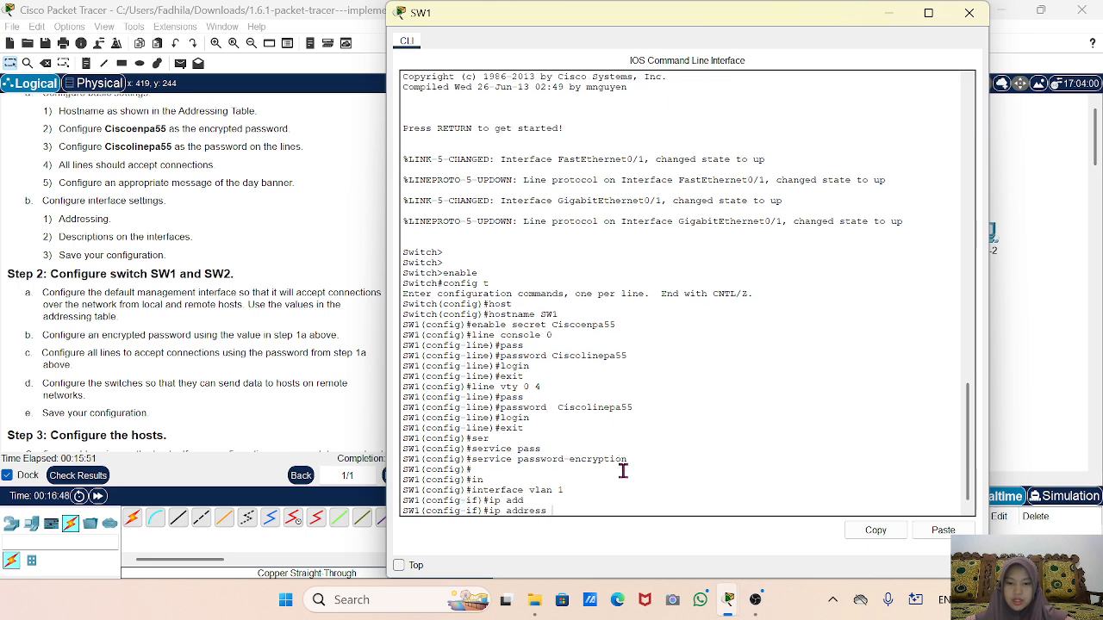
scroll(87, 275, "up", 10)
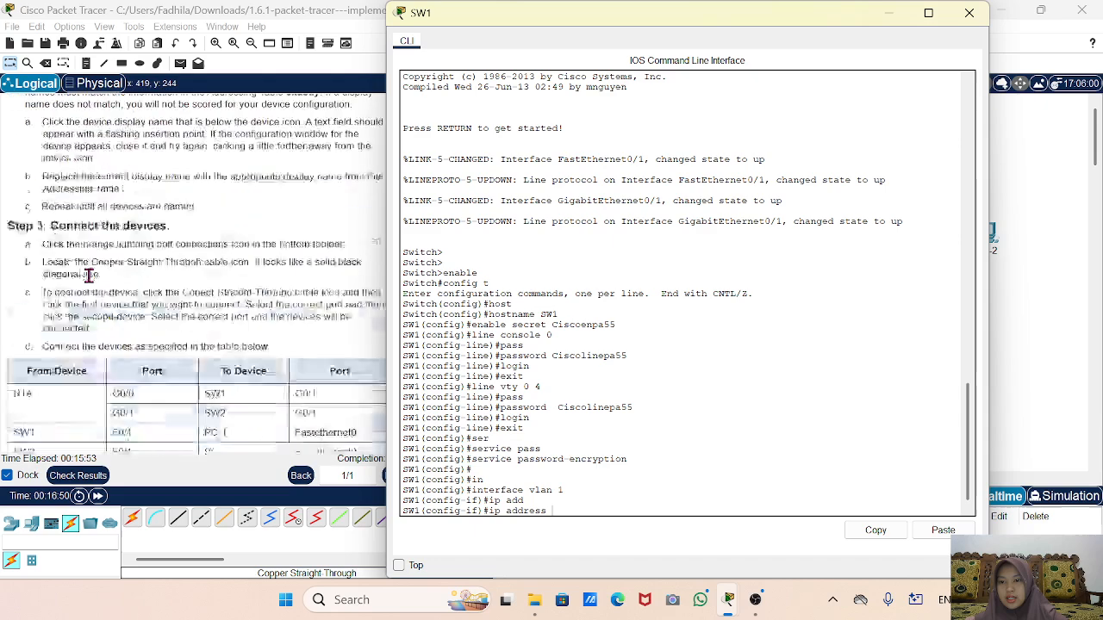
scroll(87, 276, "up", 1)
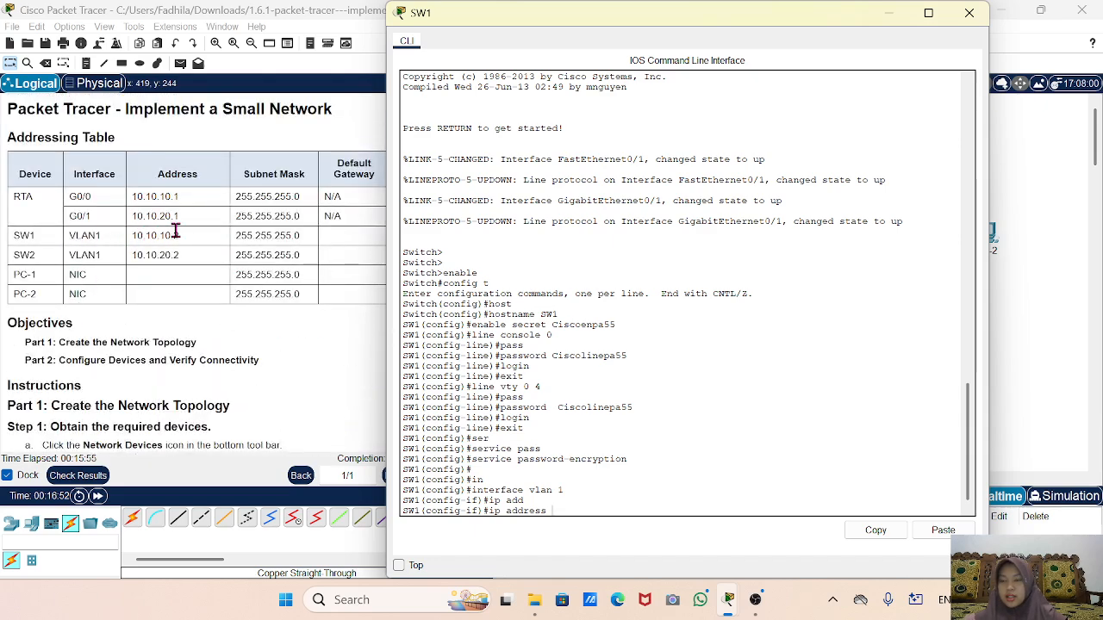
type("10.")
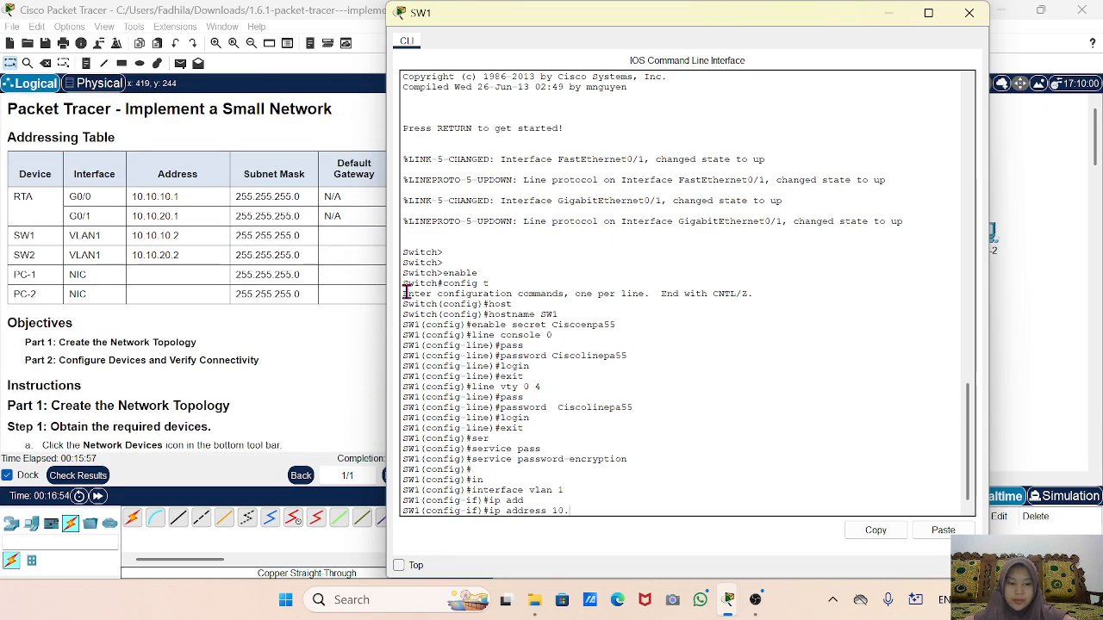
type("10.10.2")
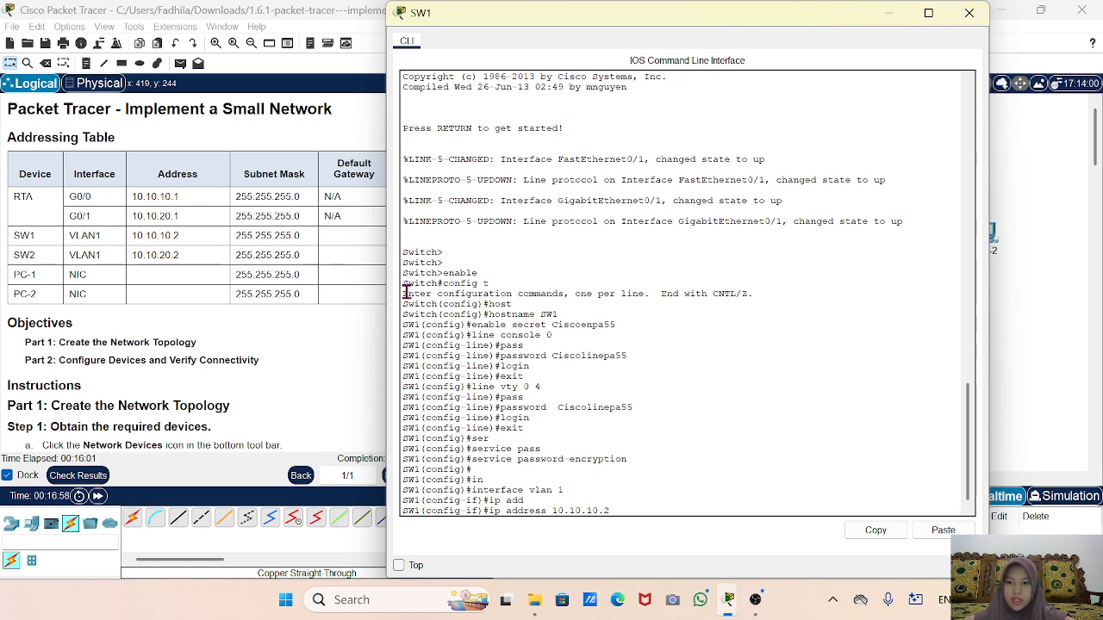
type(" 255")
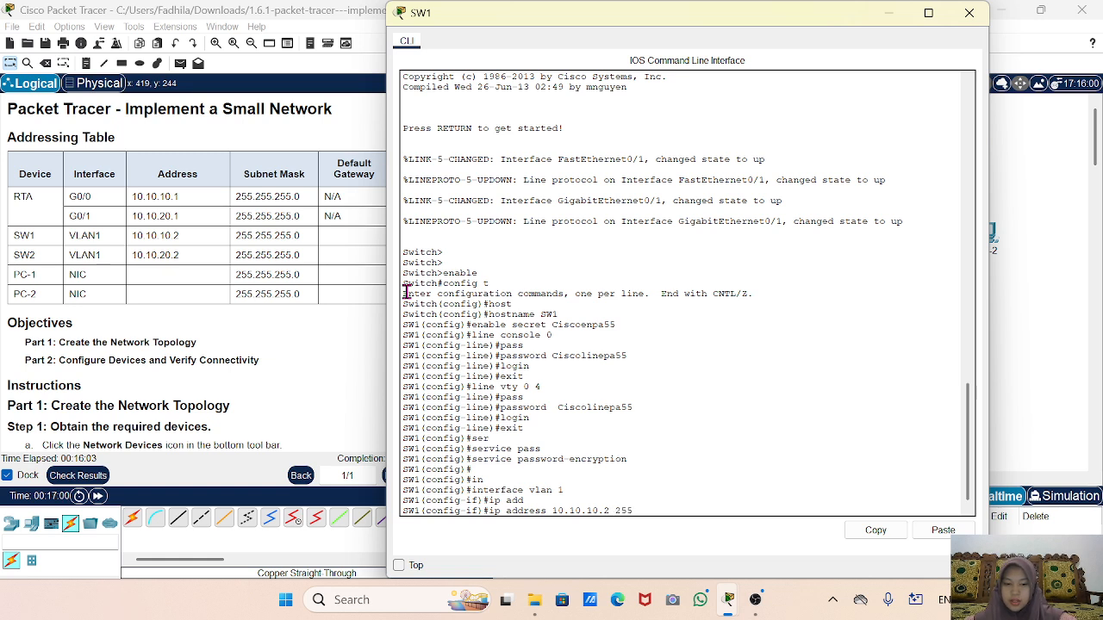
type(".255.25")
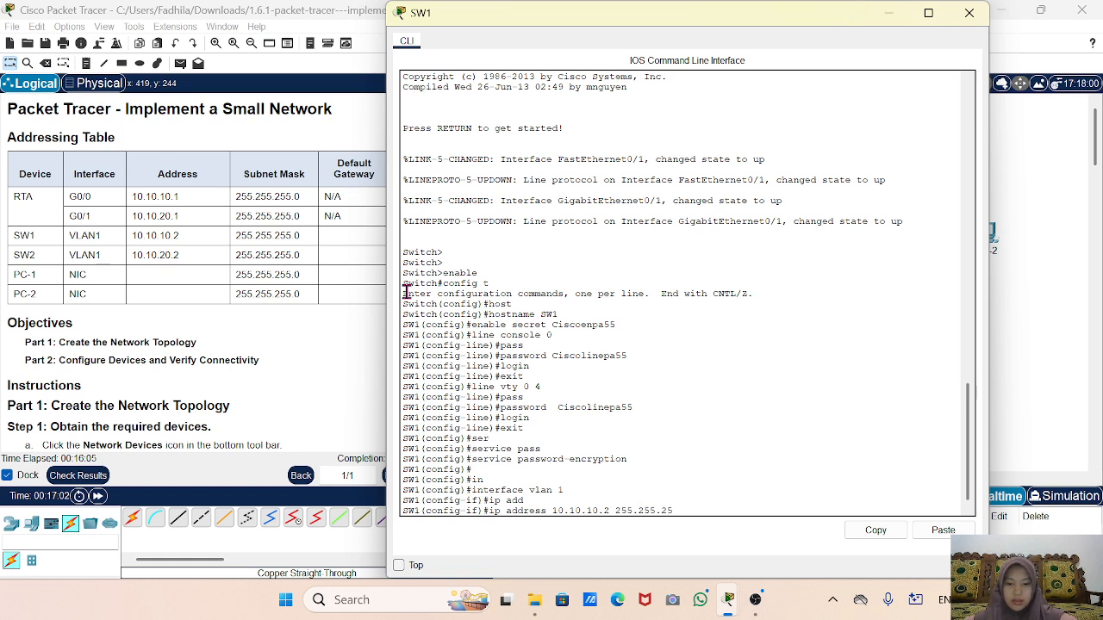
type("5.0")
key("Return")
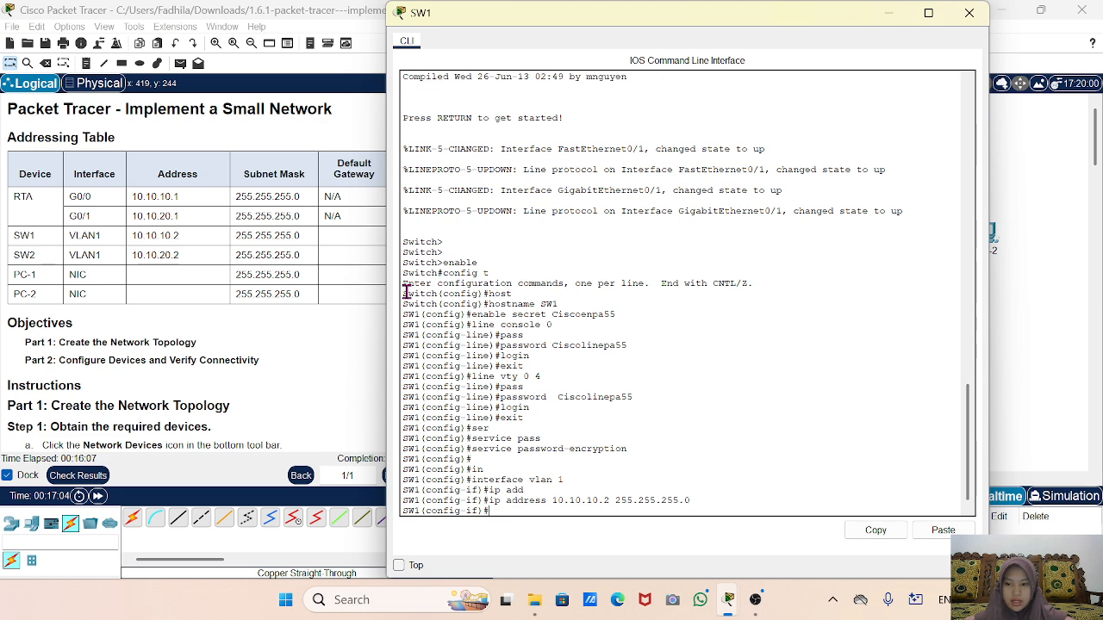
type("no sh")
key("Tab")
key("Return")
type("e")
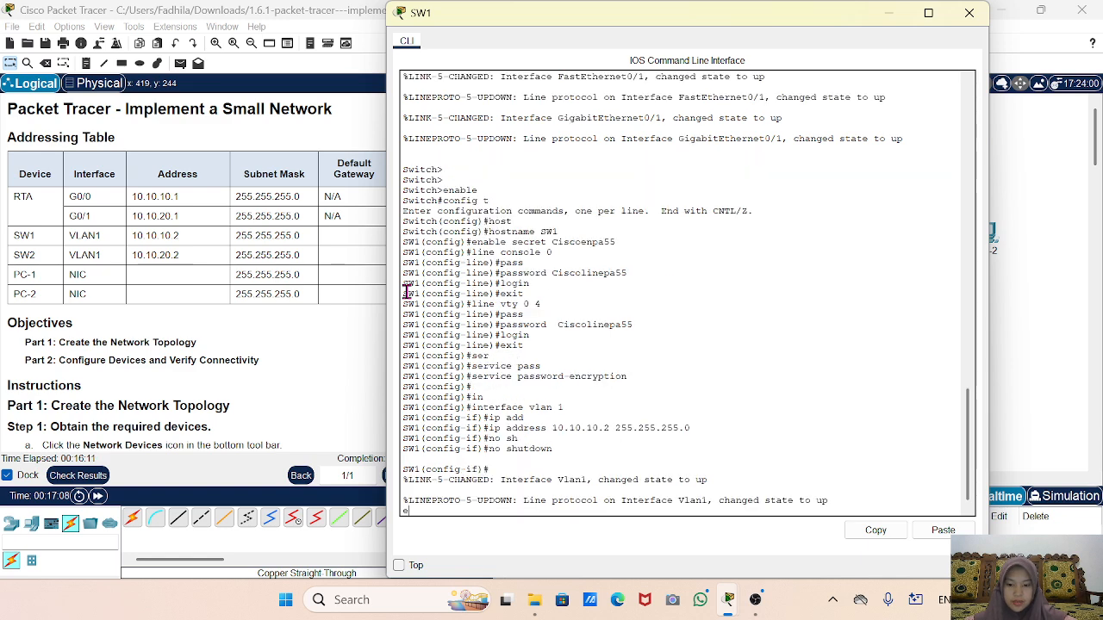
type("xit")
key("Return")
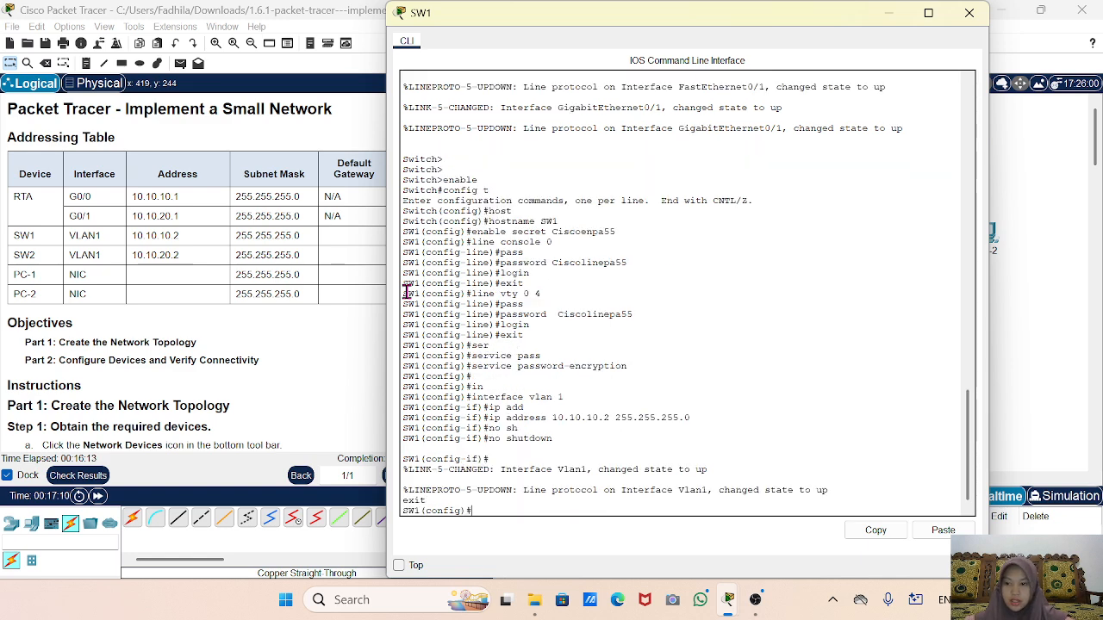
Start the ip default-gateway command, then return to the network topology.
type("ip")
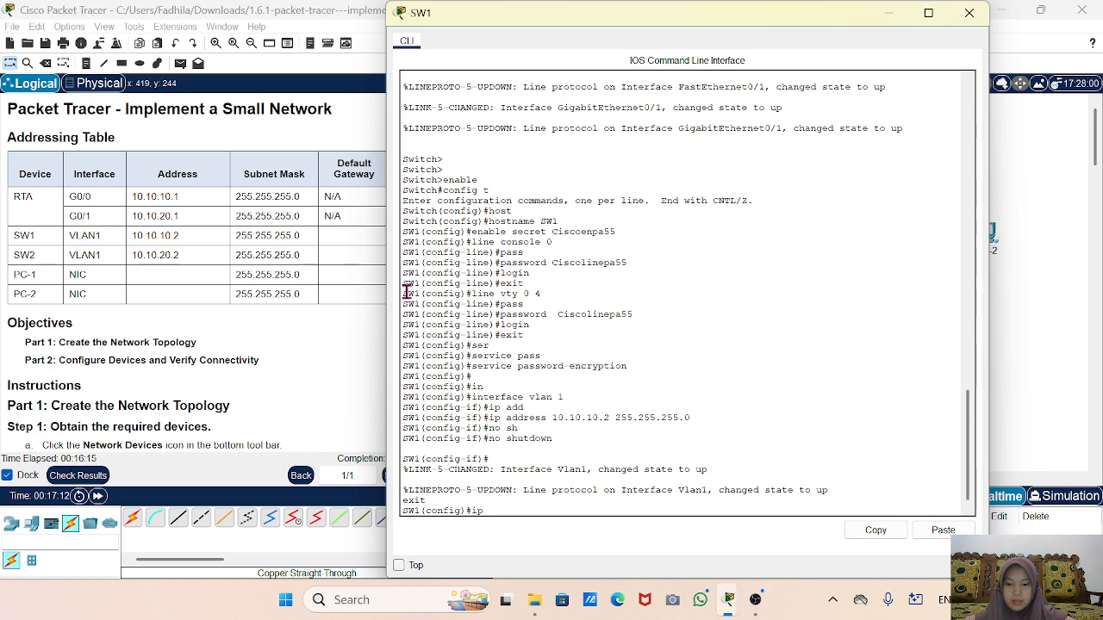
type(" def")
key("Tab")
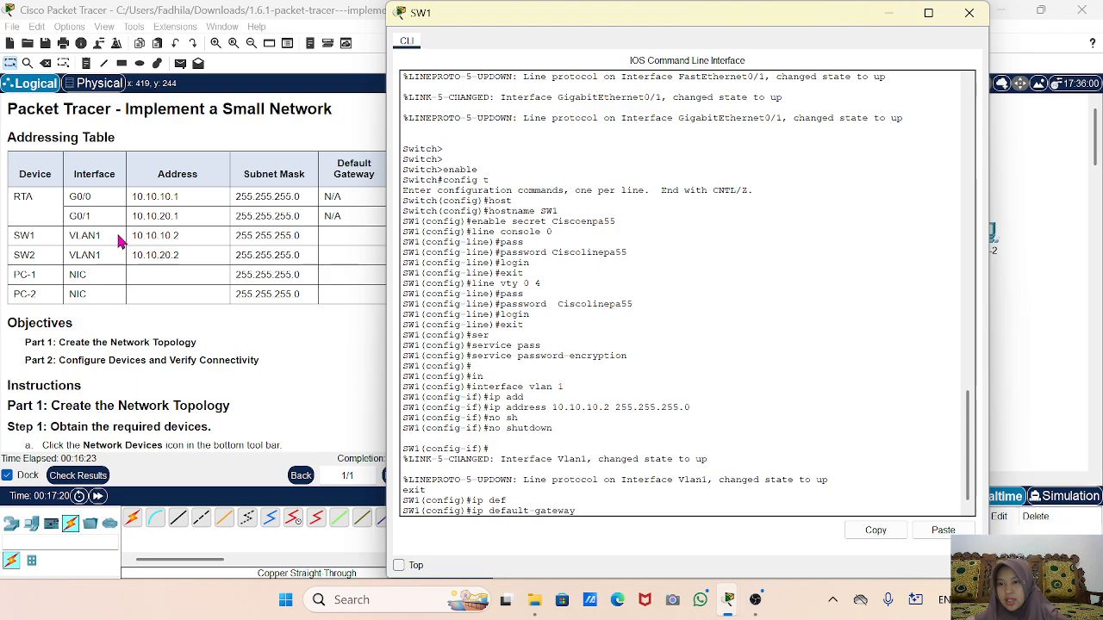
scroll(155, 284, "down", 10)
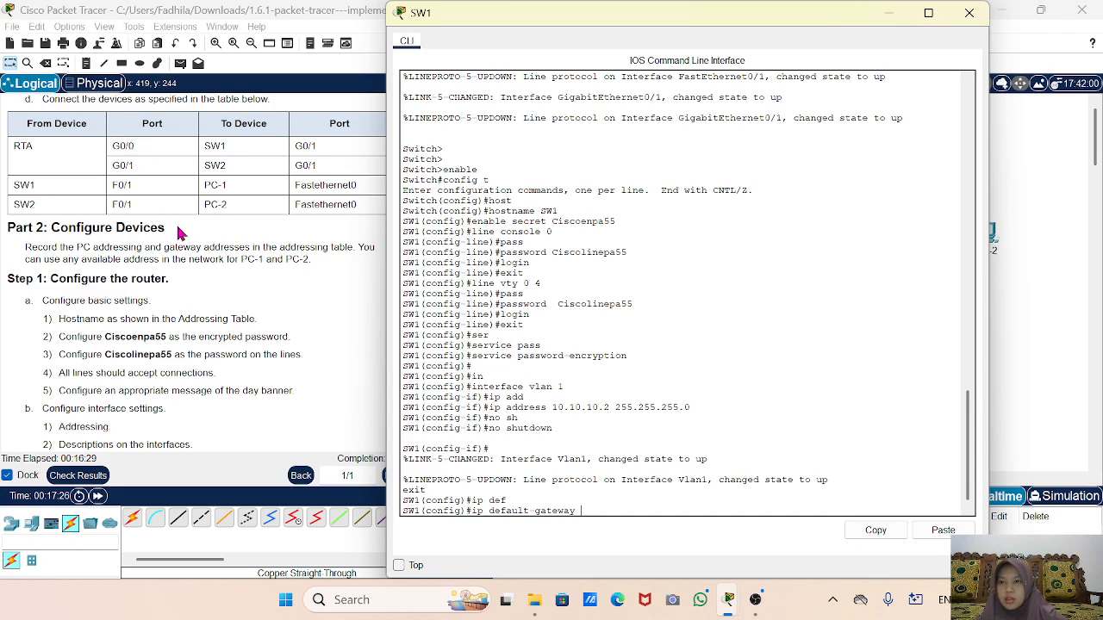
scroll(181, 233, "up", 10)
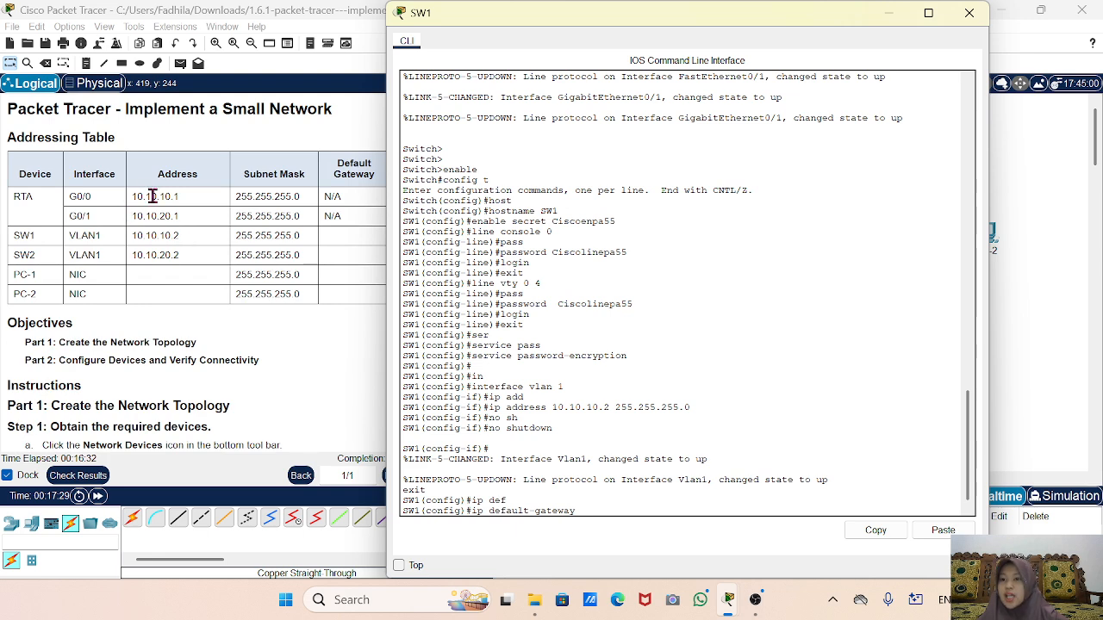
left_click(198, 200)
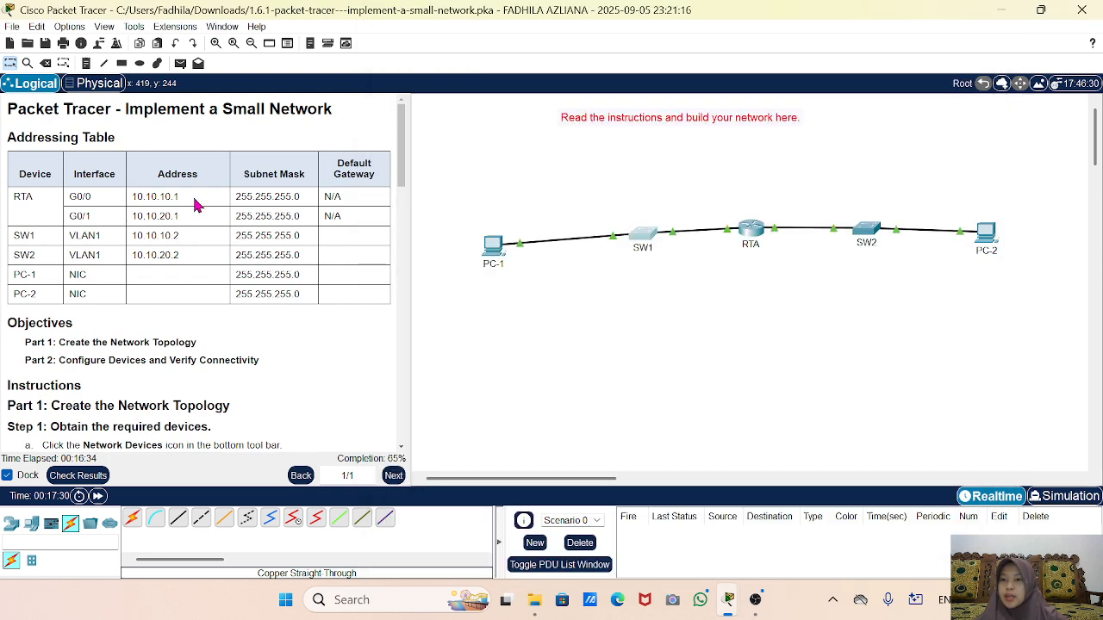
On RTA's CLI, clear the stray 10.10.10.1 entry and return to the privileged prompt with end.
left_click(748, 229)
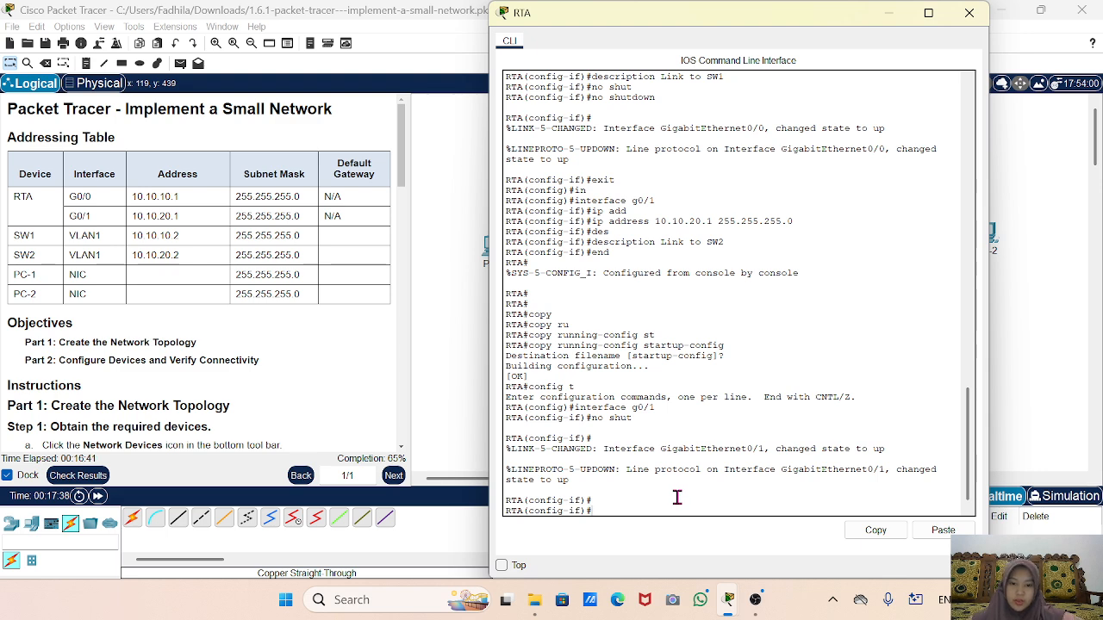
type("10.10")
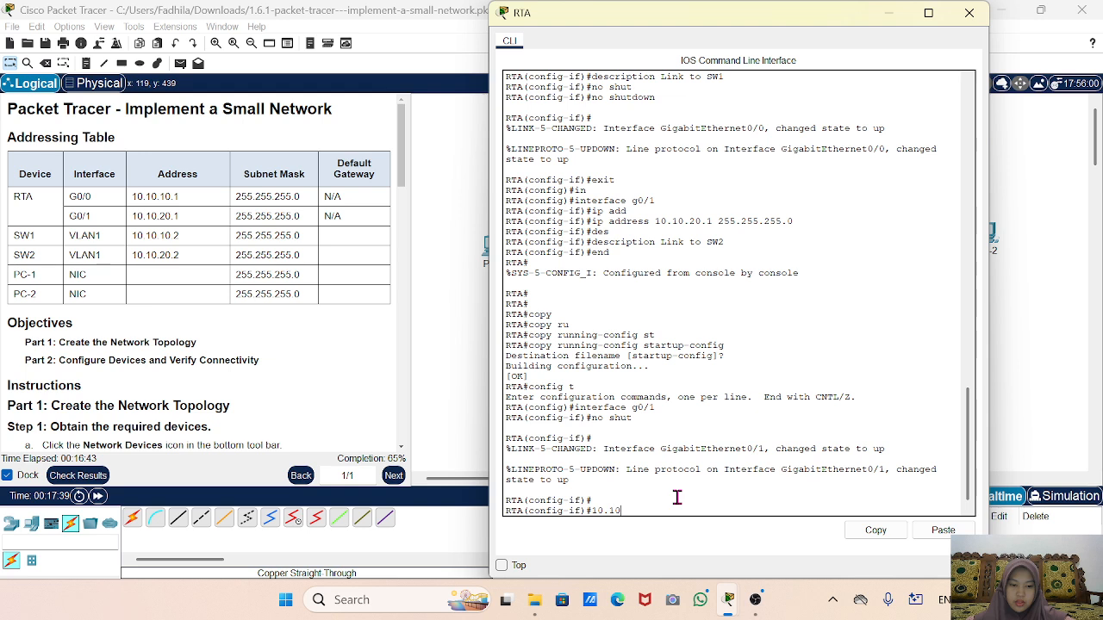
type(".10.1")
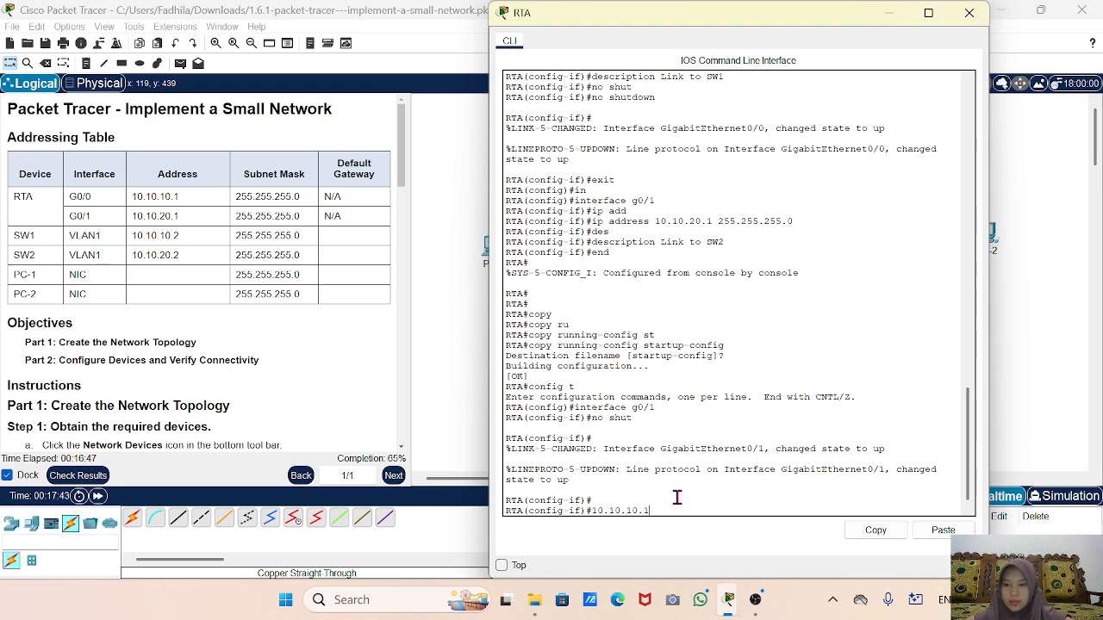
key("Return")
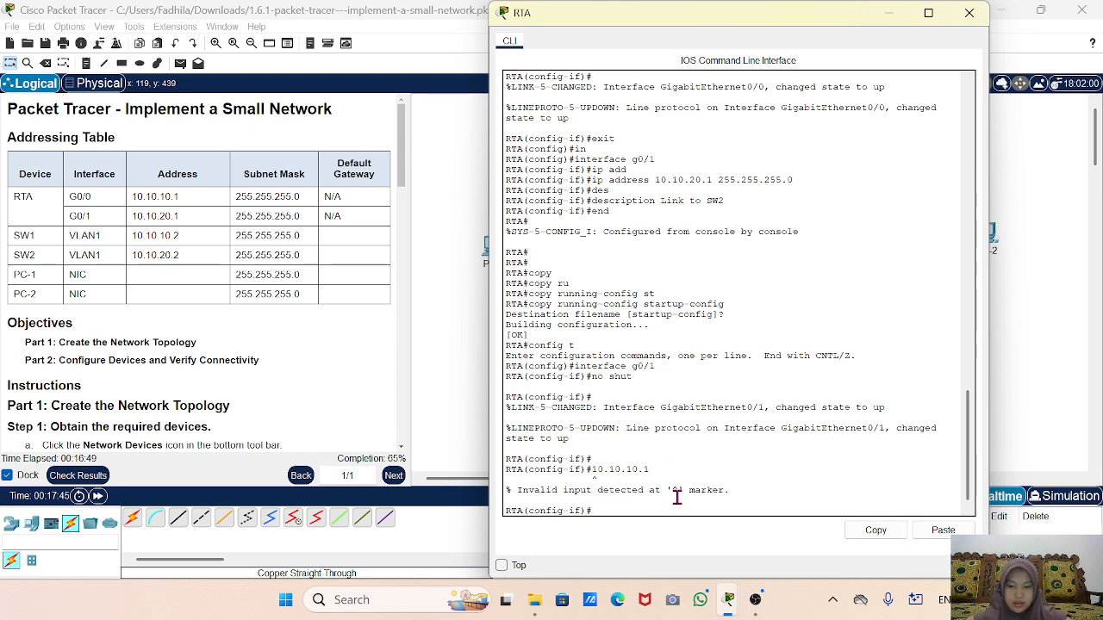
type("end")
key("Return")
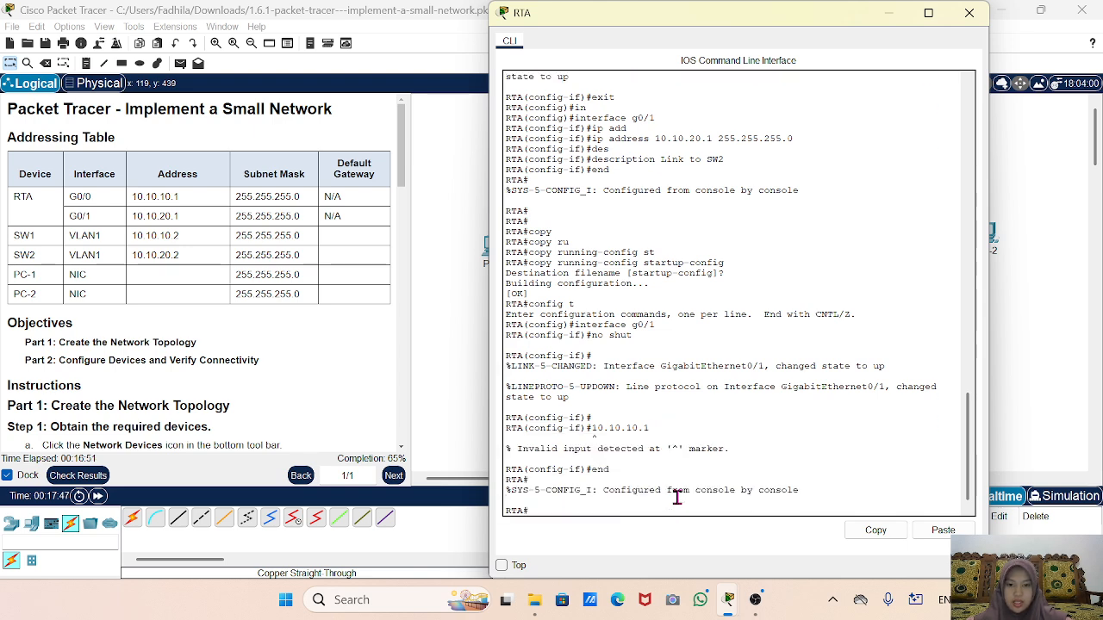
Save RTA with copy running-config startup-config, accept the default destination, and close the CLI.
type("copy")
scroll(125, 341, "down", 10)
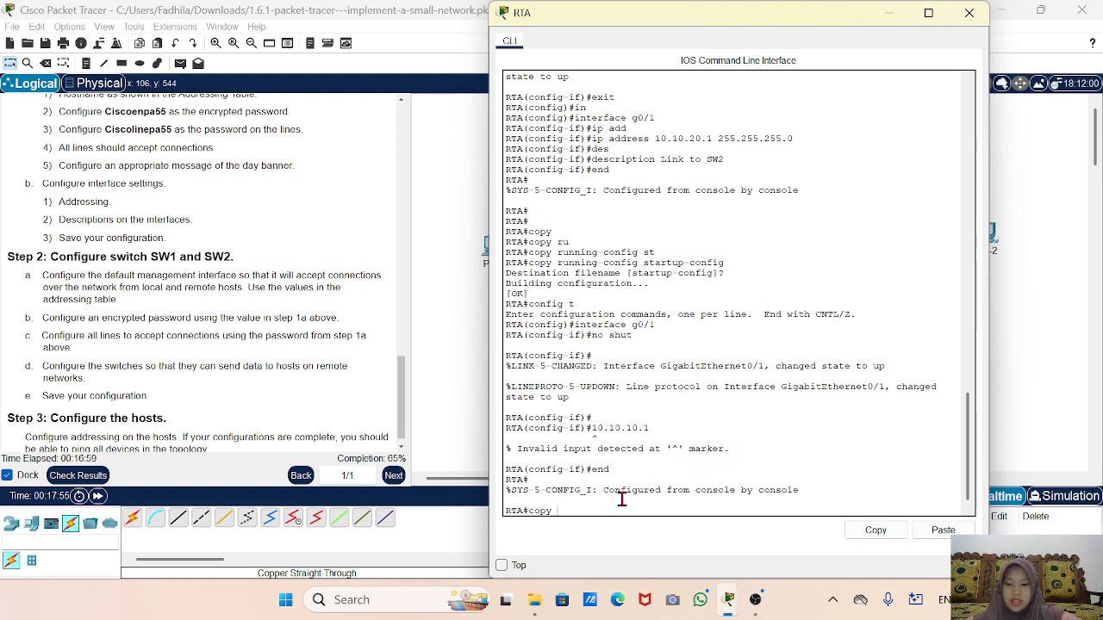
type("r")
key("Tab")
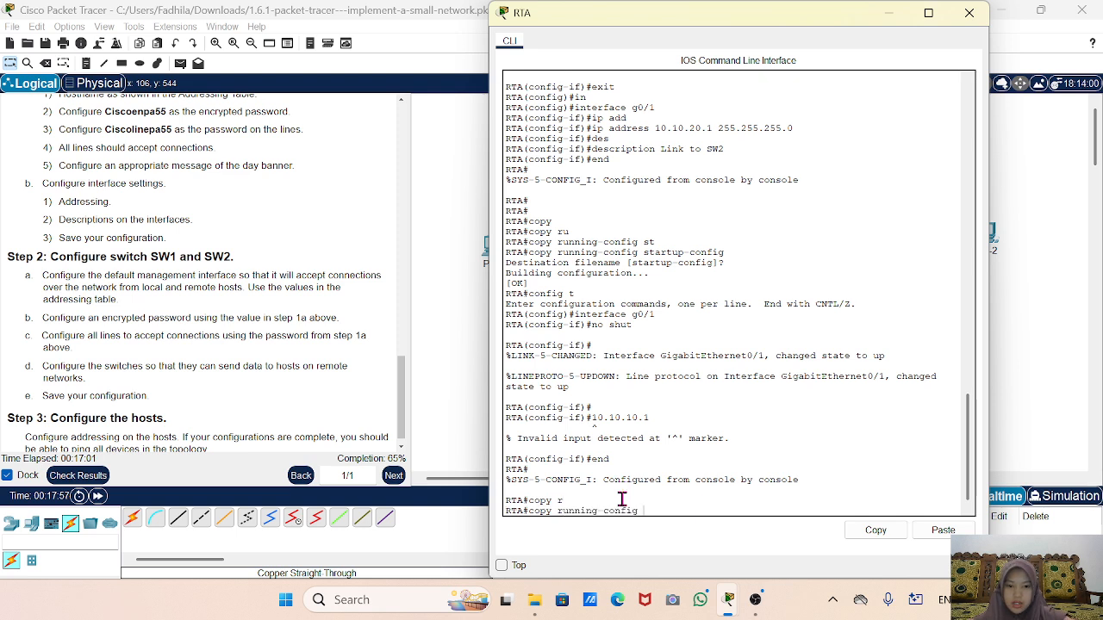
type("st")
key("Tab")
key("Return")
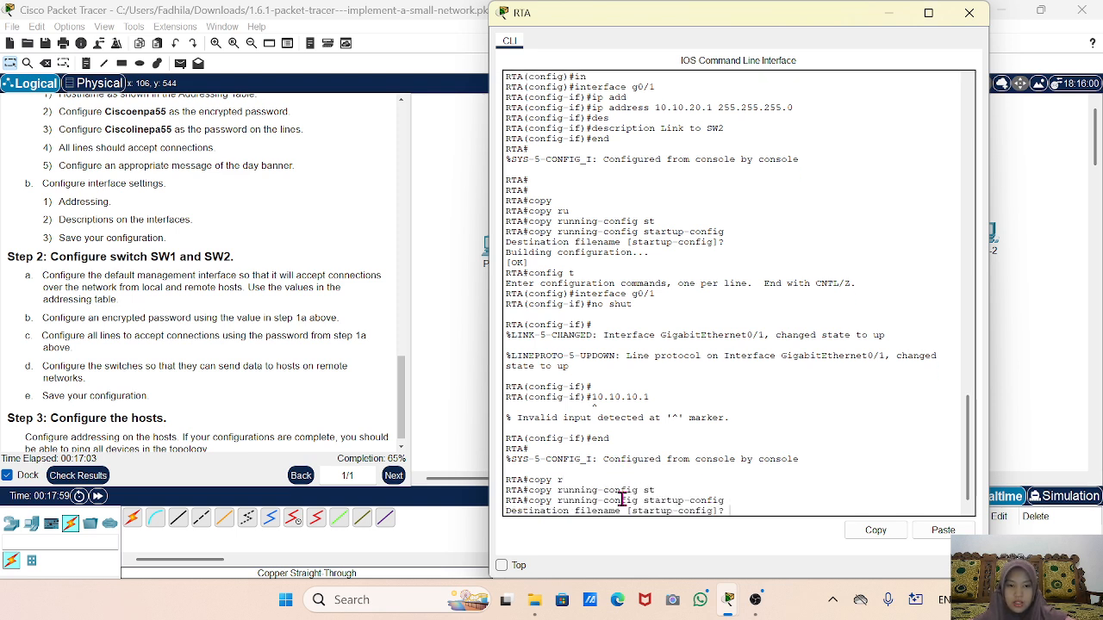
key("Return")
key("Return")
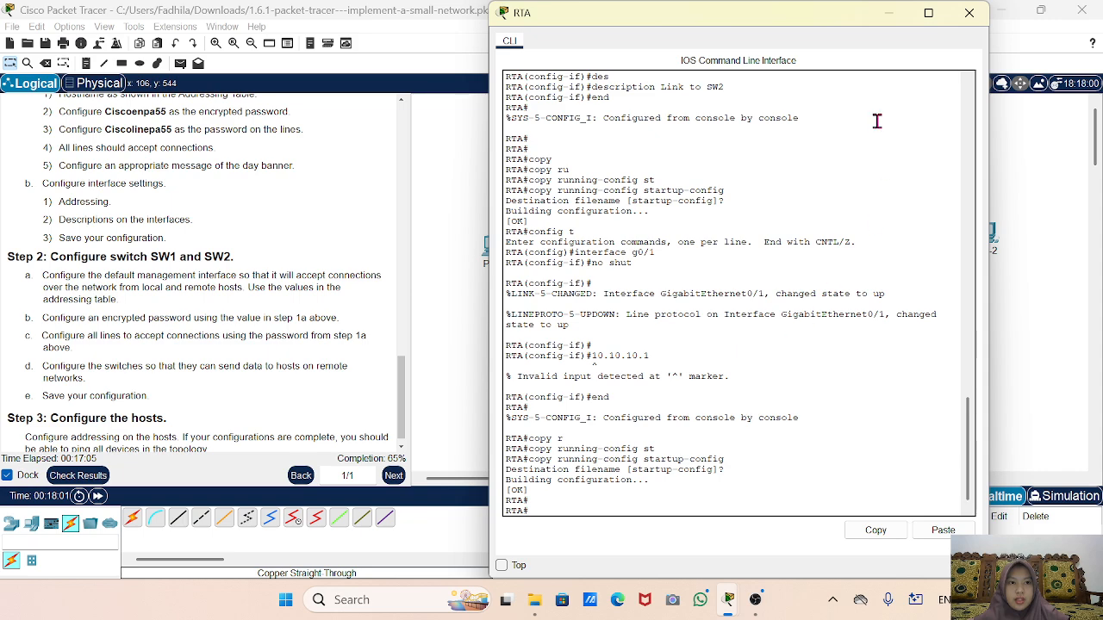
left_click(969, 12)
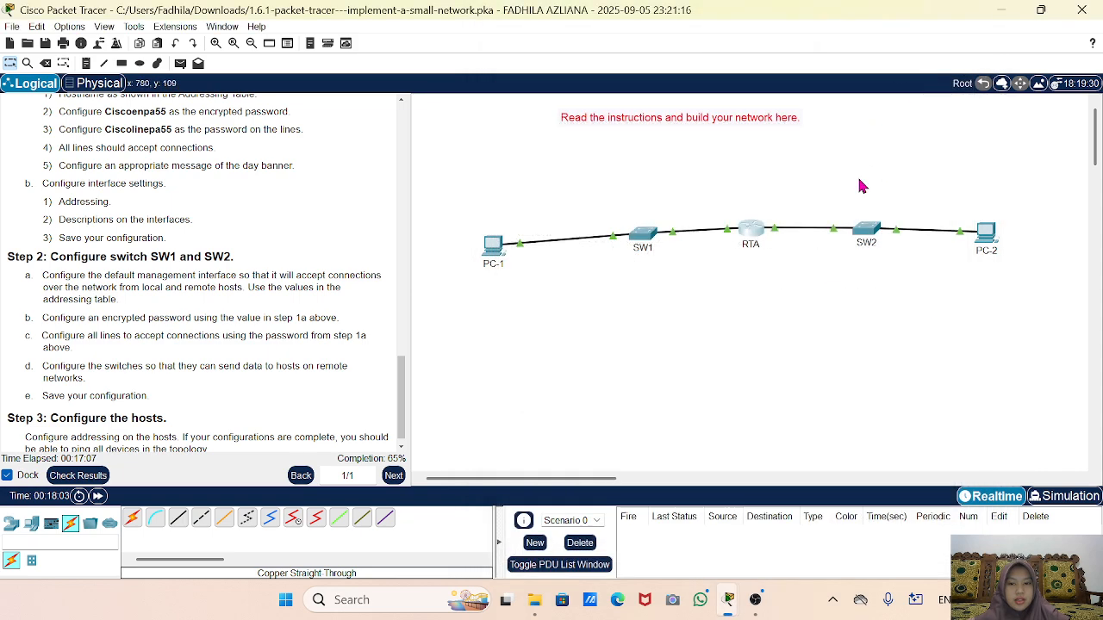
On the second switch's CLI, enter privileged mode and then global configuration mode.
left_click(869, 238)
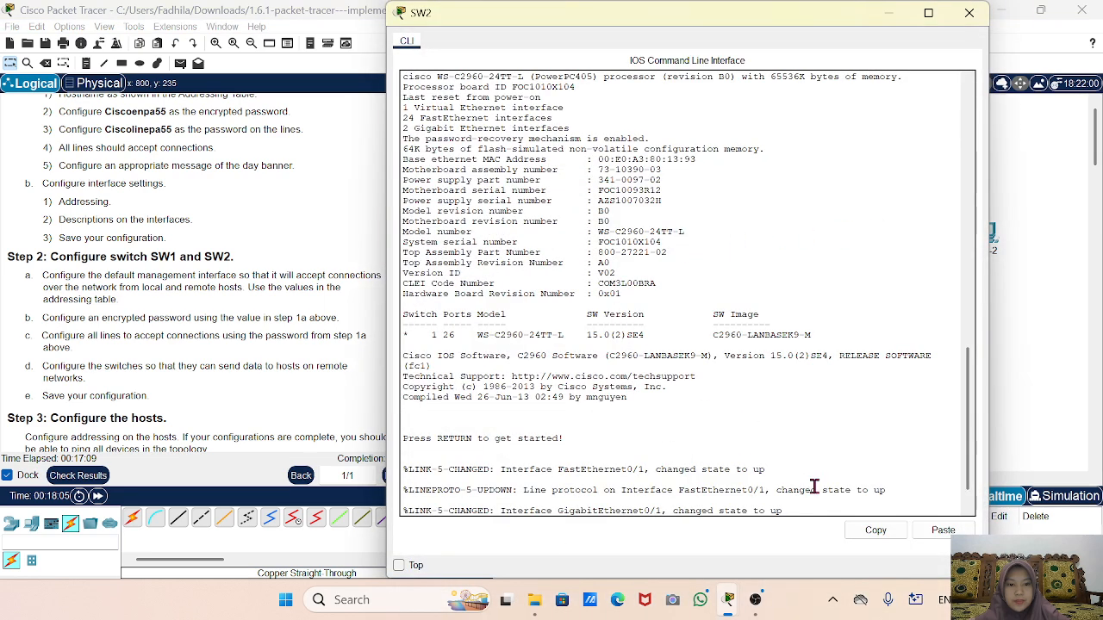
key("Return")
key("Return")
key("Return")
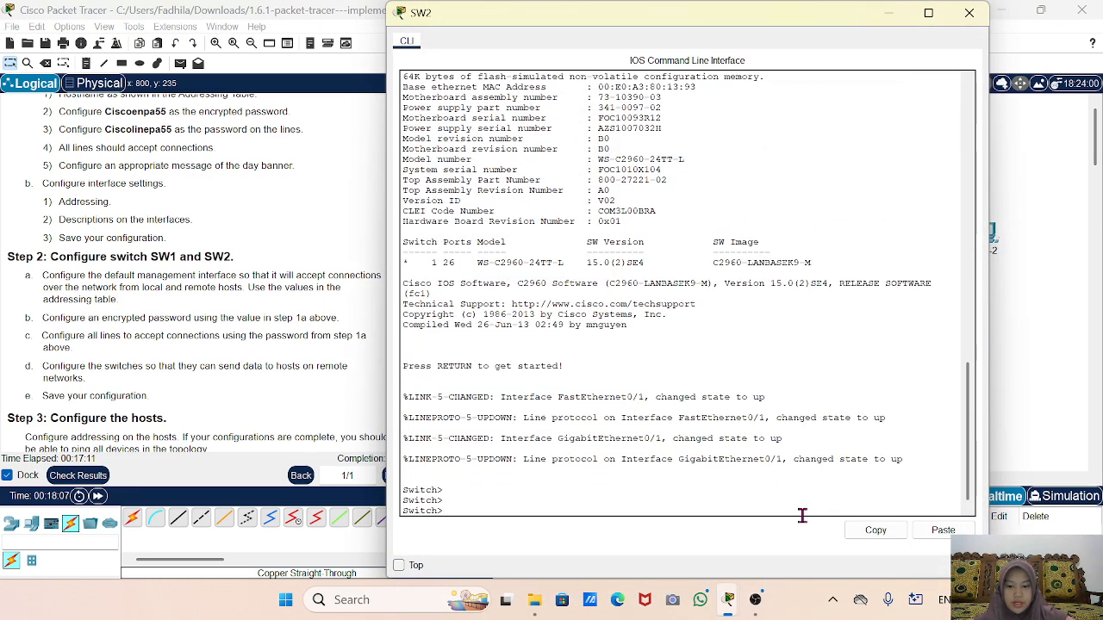
type("enable")
key("Return")
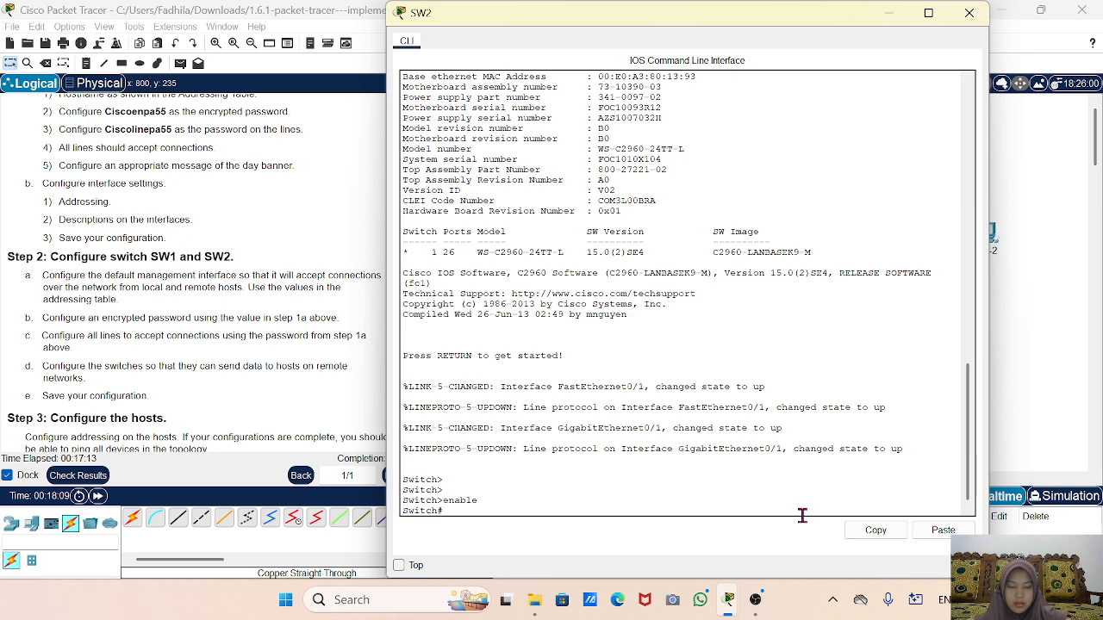
type("config t")
key("Return")
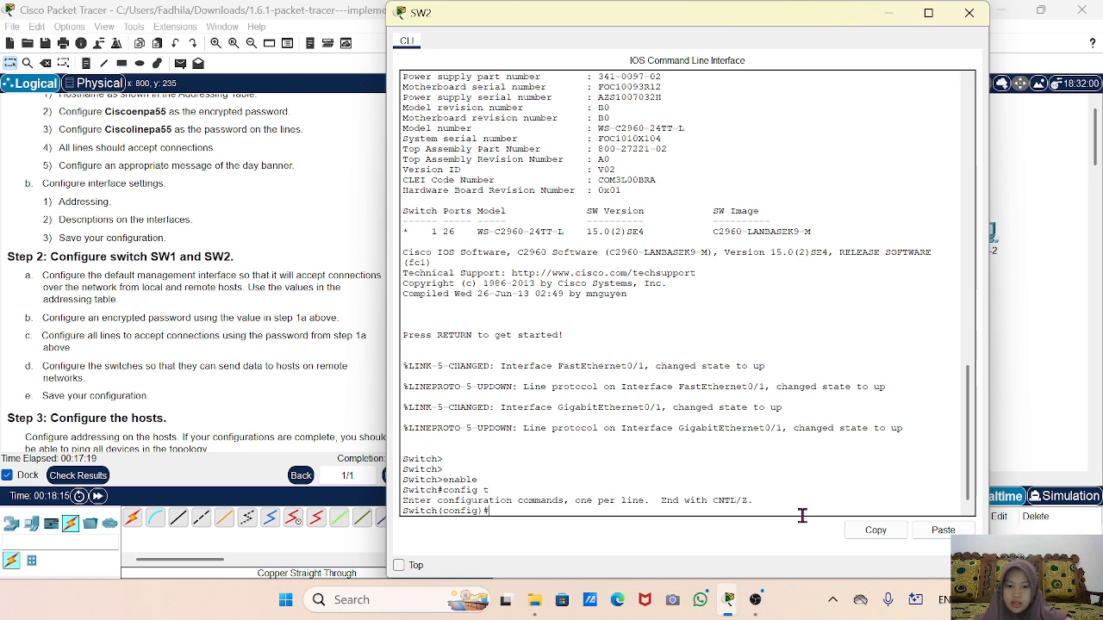
Set the switch's hostname to SW2.
type("host")
key("Tab")
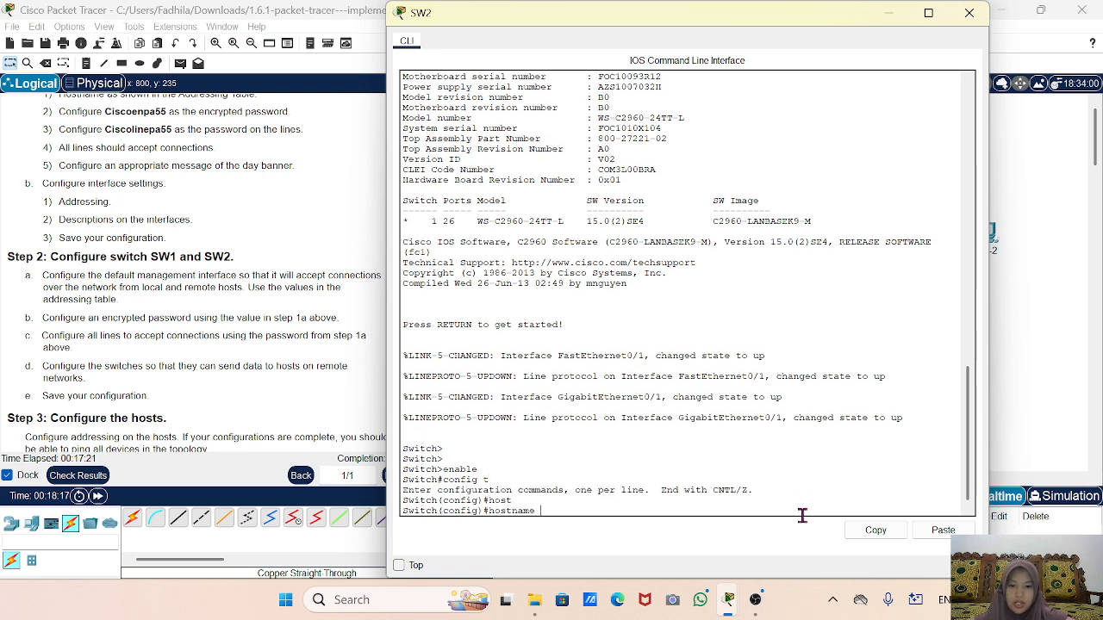
type("S")
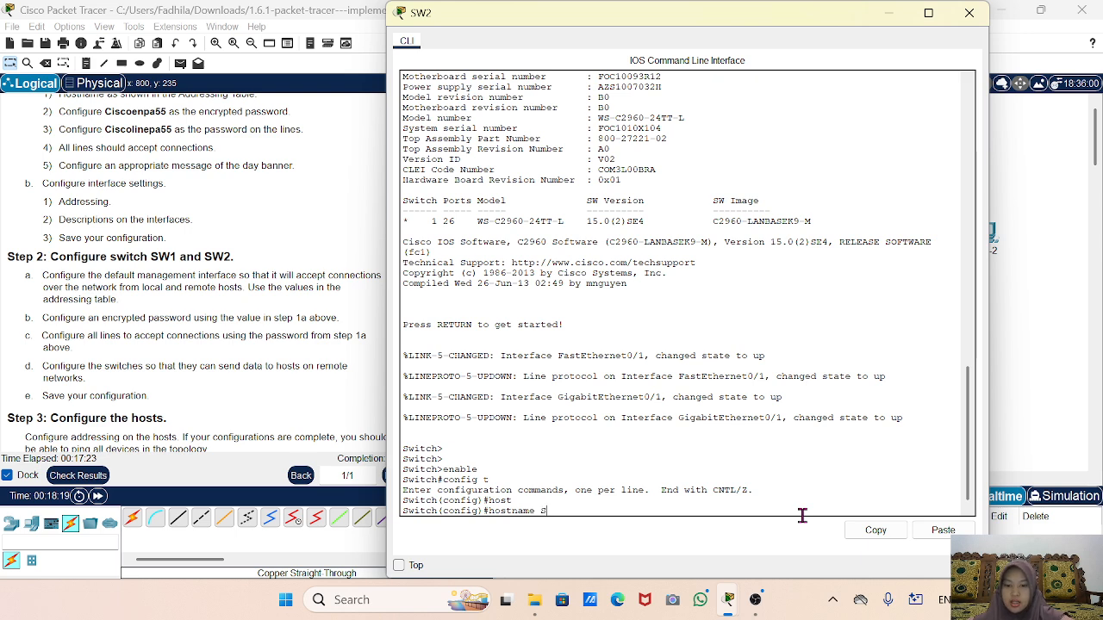
type("W2")
key("Return")
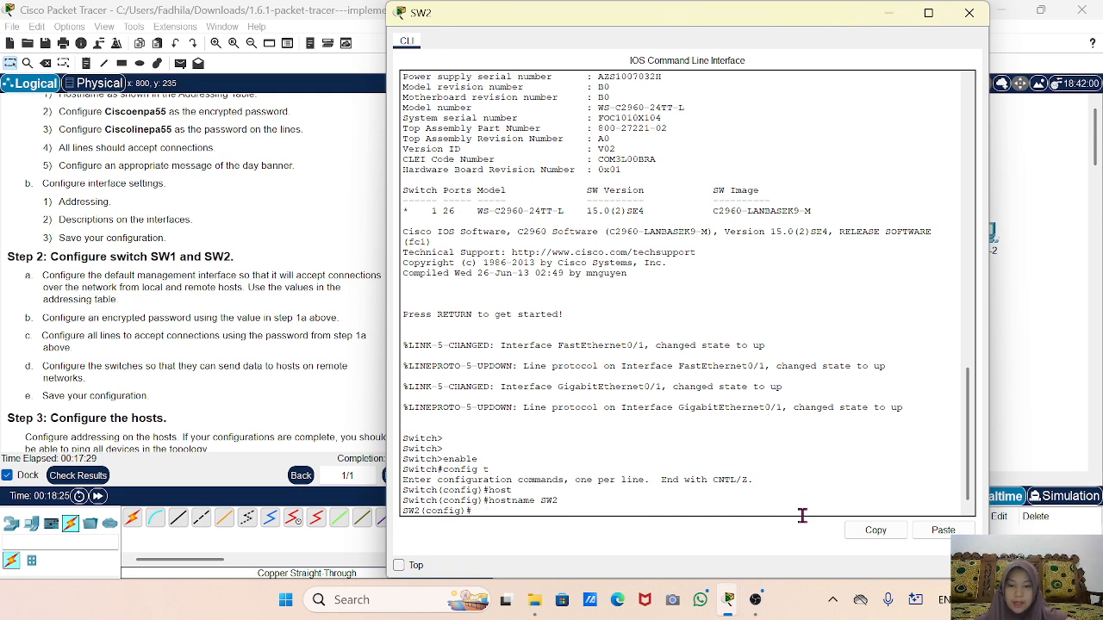
Set SW2's enable secret to the required privileged-mode password.
type("ena")
key("Tab")
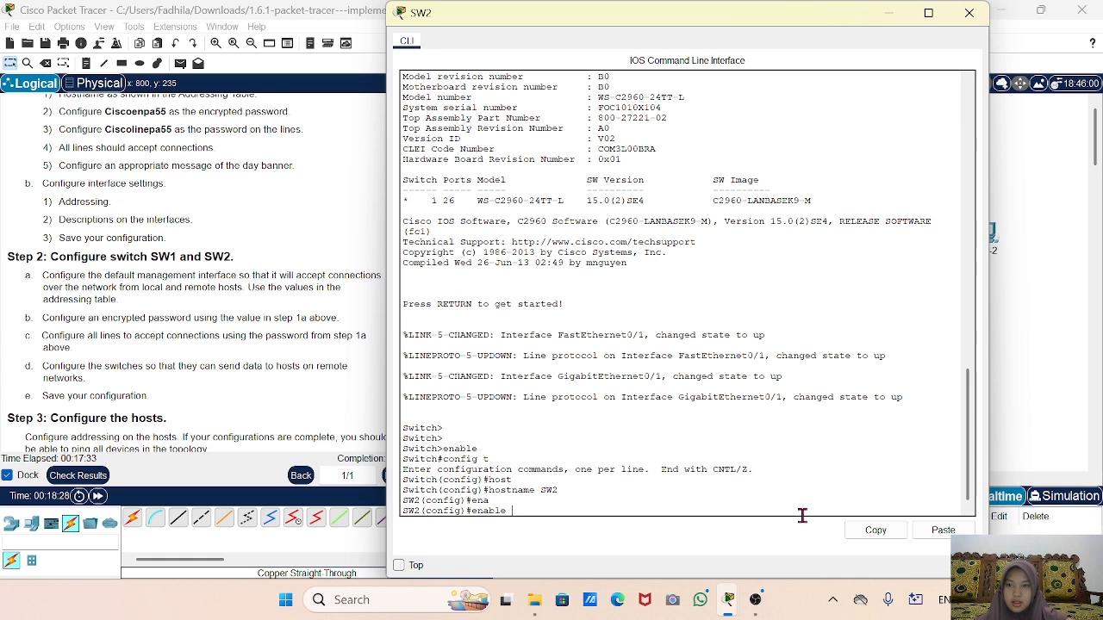
type("se")
key("Tab")
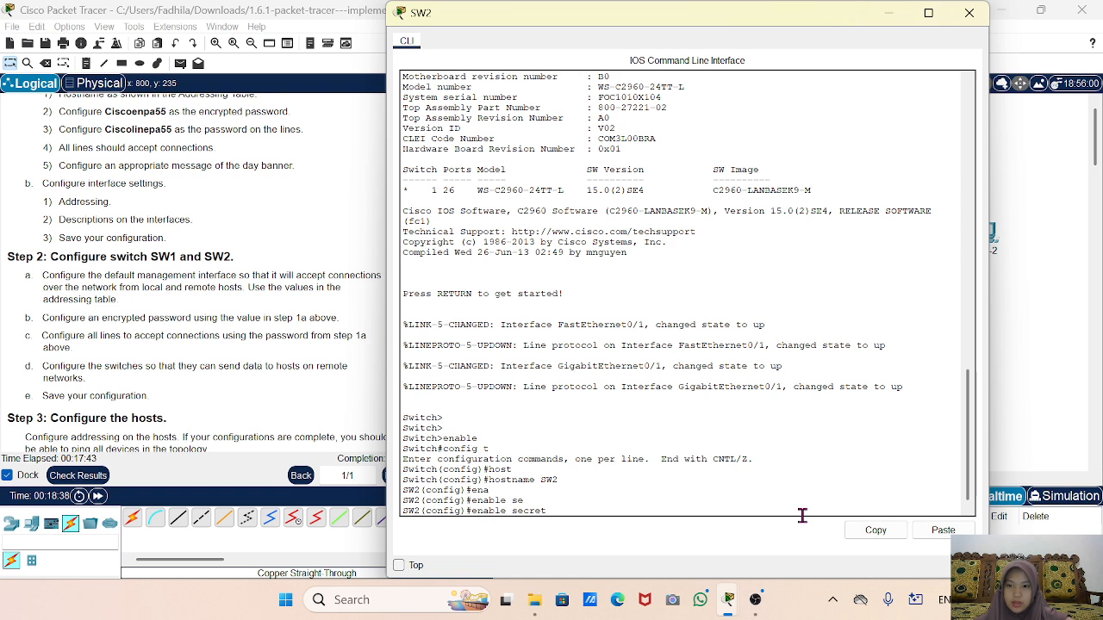
type("Cis")
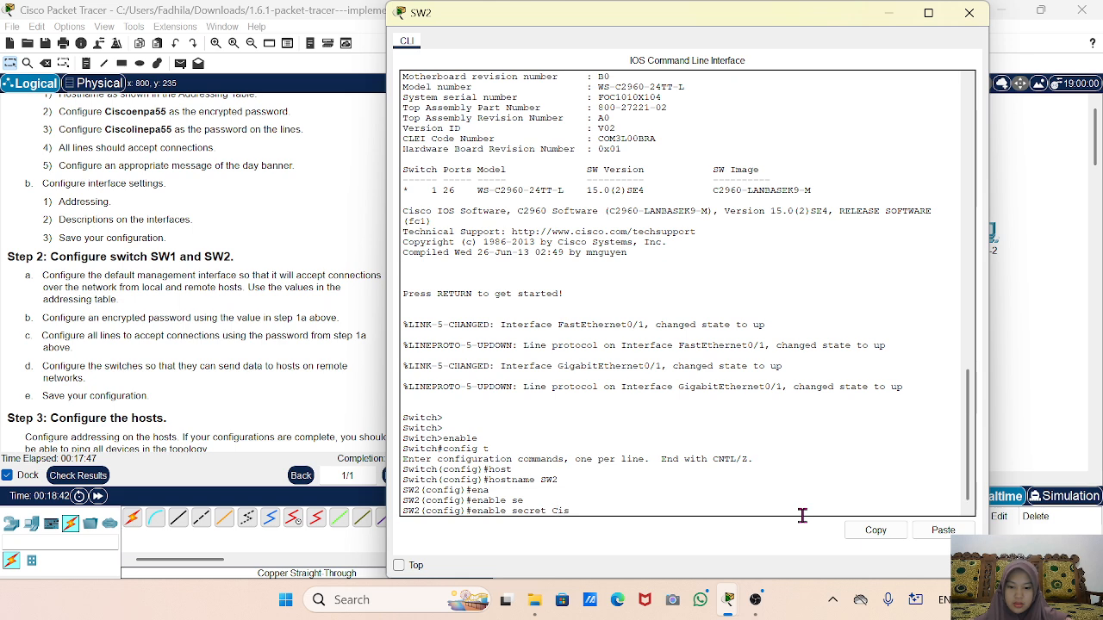
type("coenpa55")
key("Return")
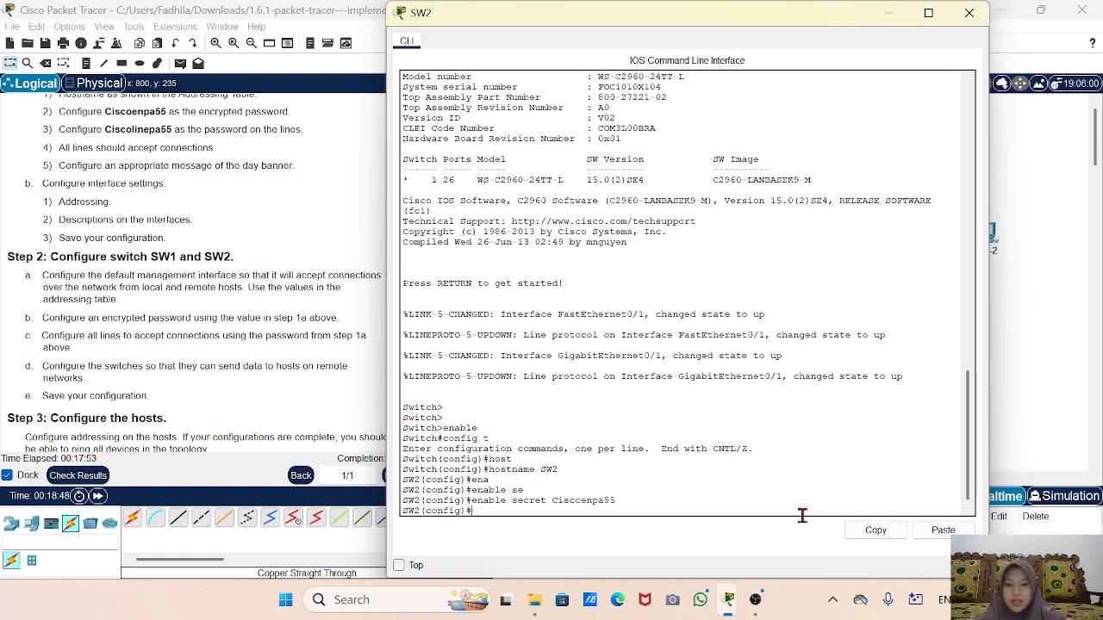
Give console line 0 the pasted line password and require login.
type("line console")
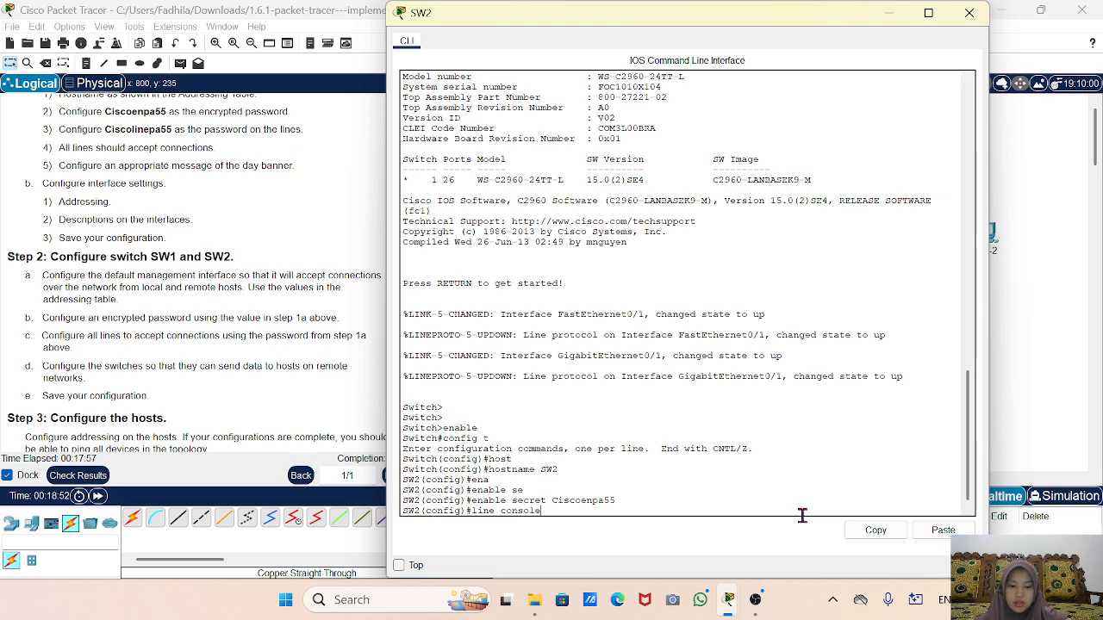
type(" 0")
key("Return")
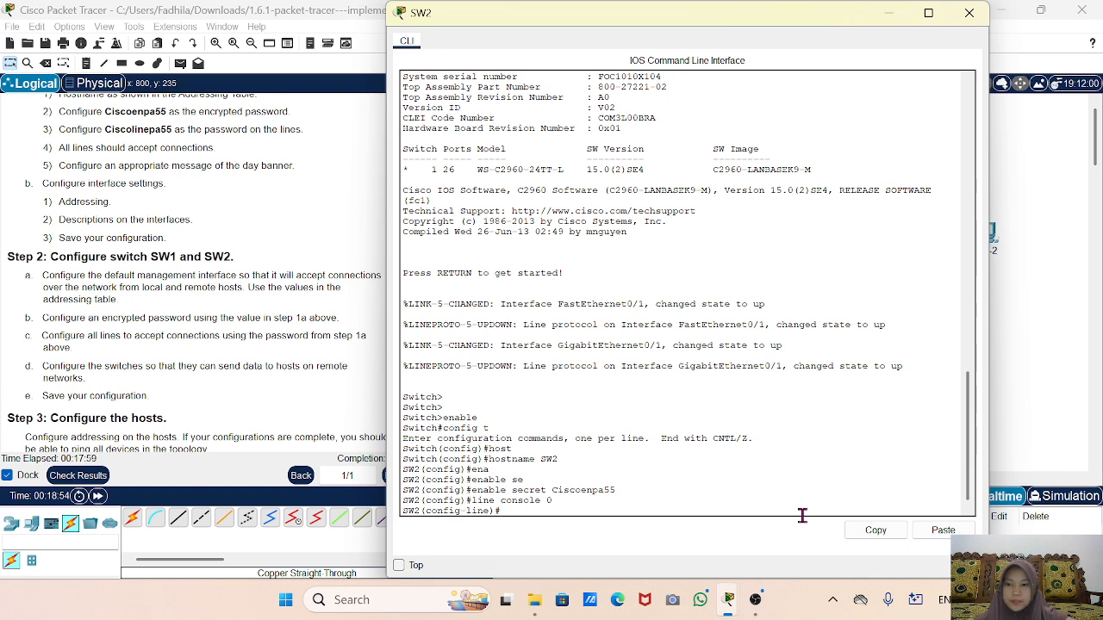
type("pa")
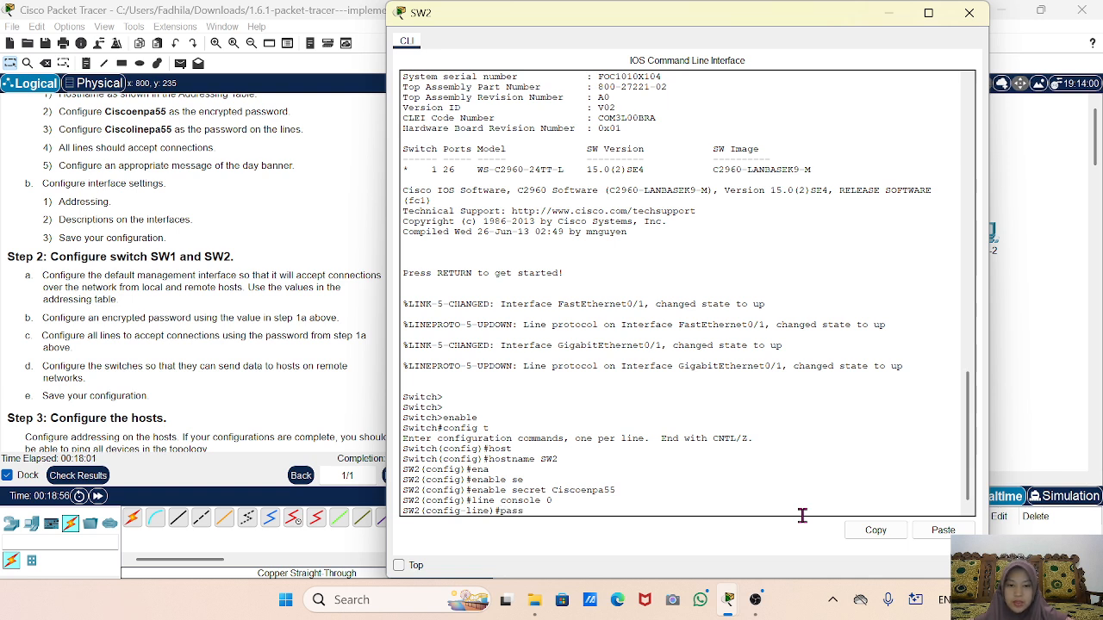
type("ss")
key("Tab")
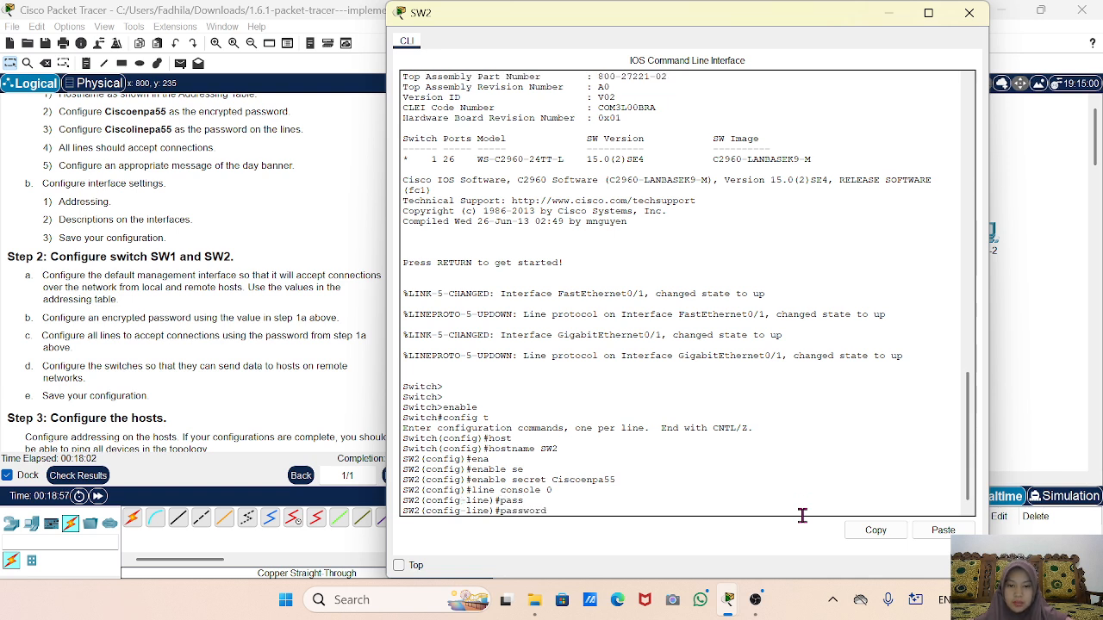
right_click(671, 504)
left_click(699, 531)
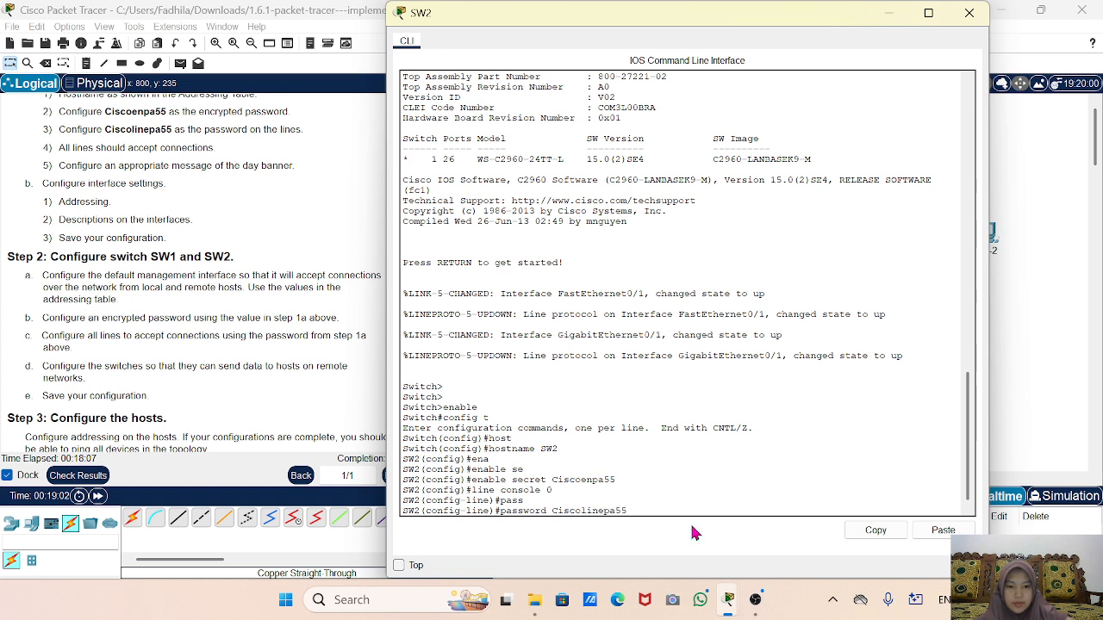
key("Return")
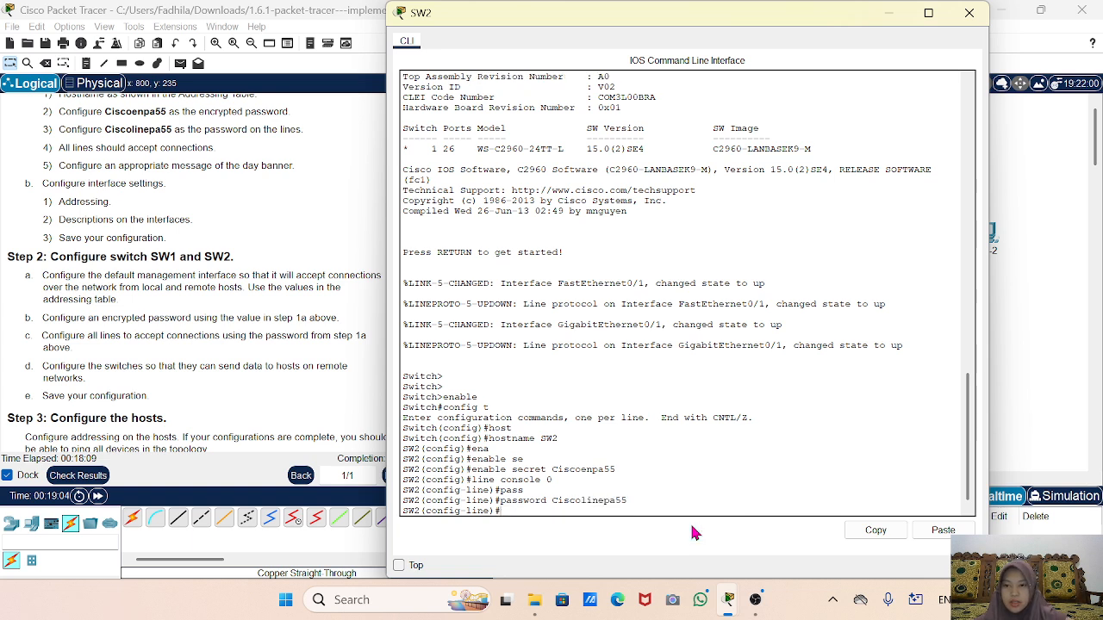
type("login")
key("Return")
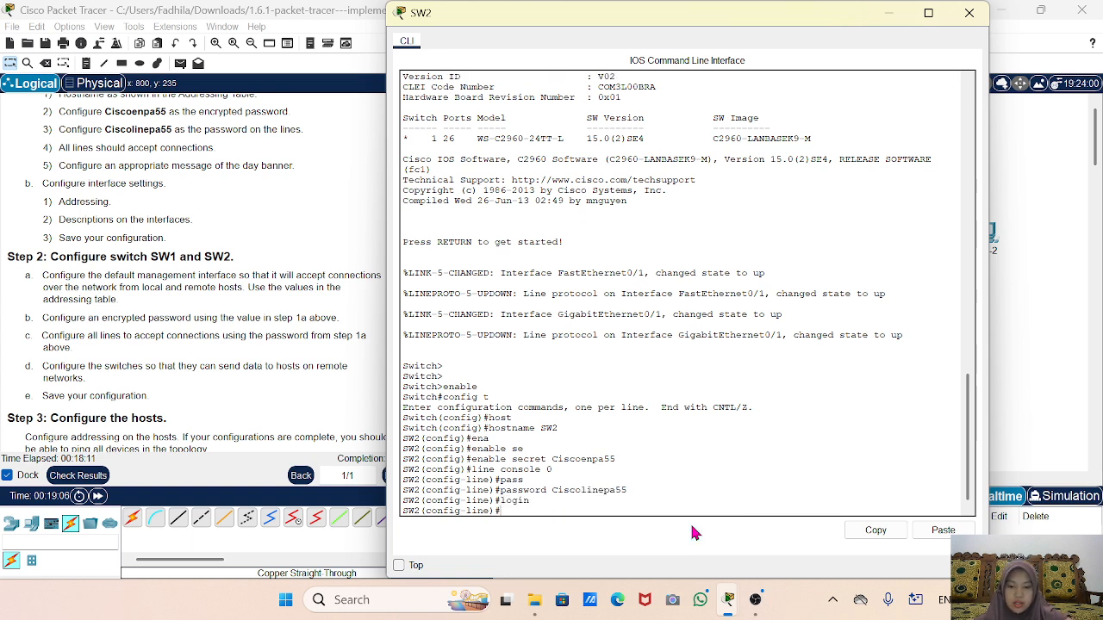
type("exit")
key("Return")
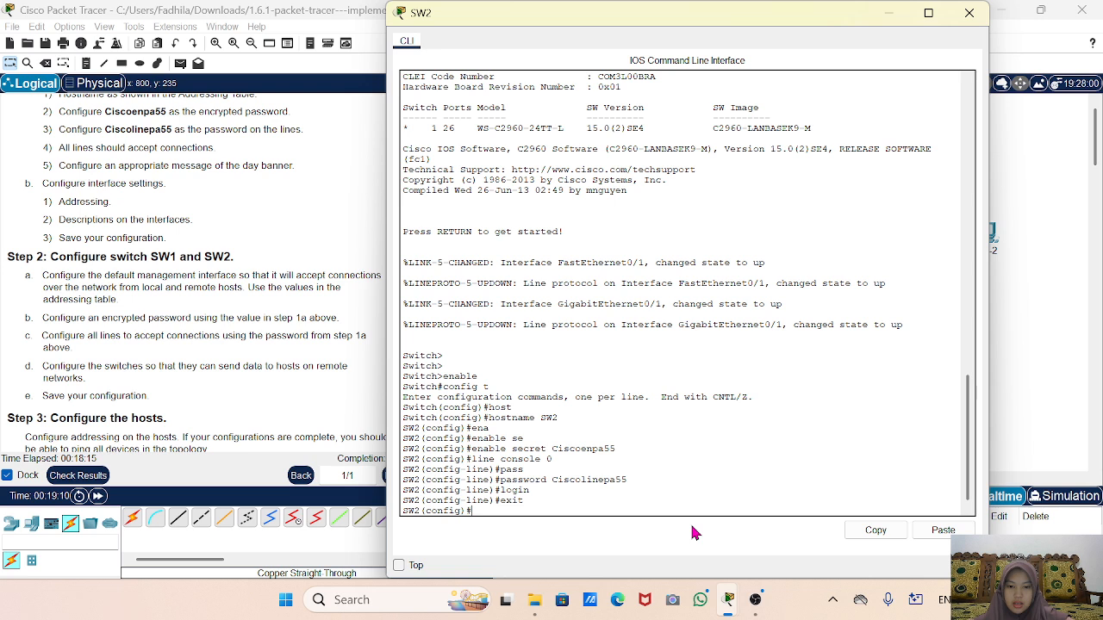
Give VTY lines 0 4 the same line password and require login.
type("line v")
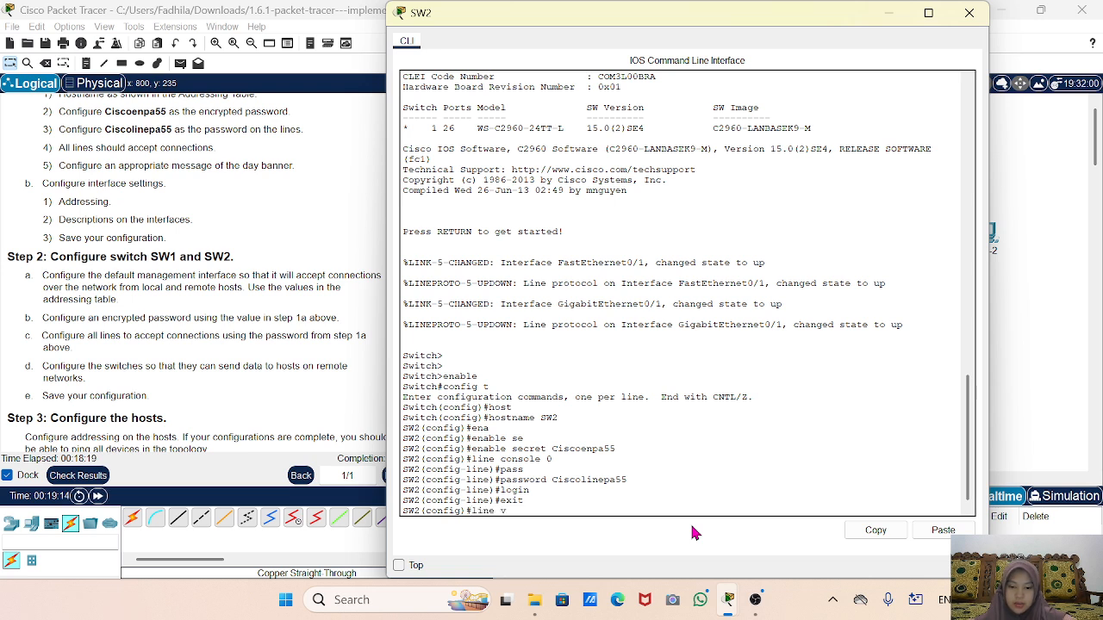
type("ty 0")
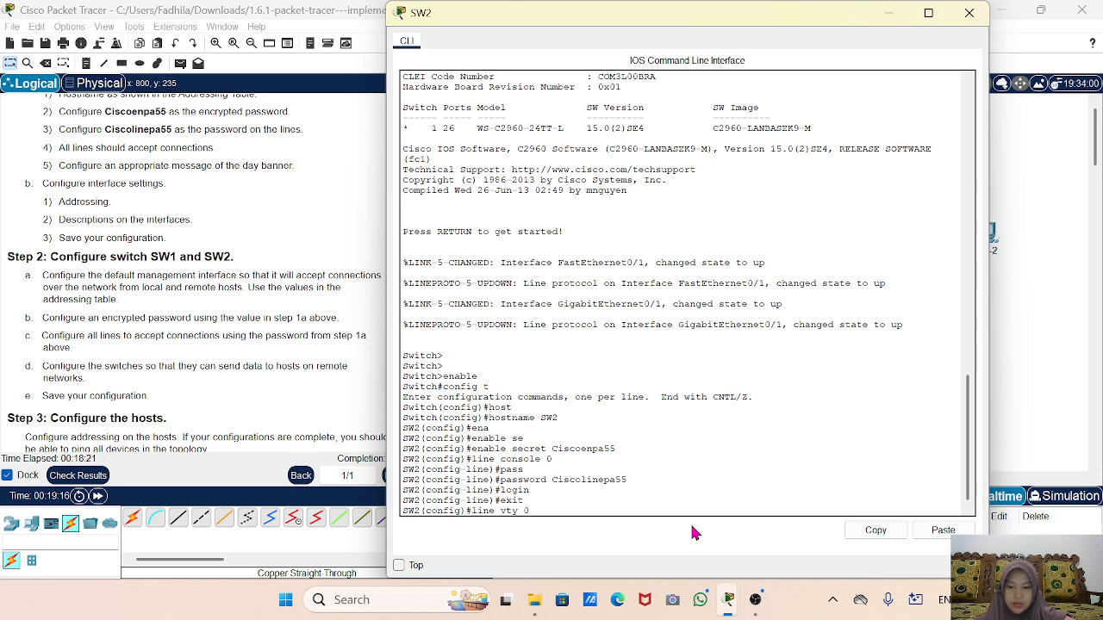
type(" 4")
key("Return")
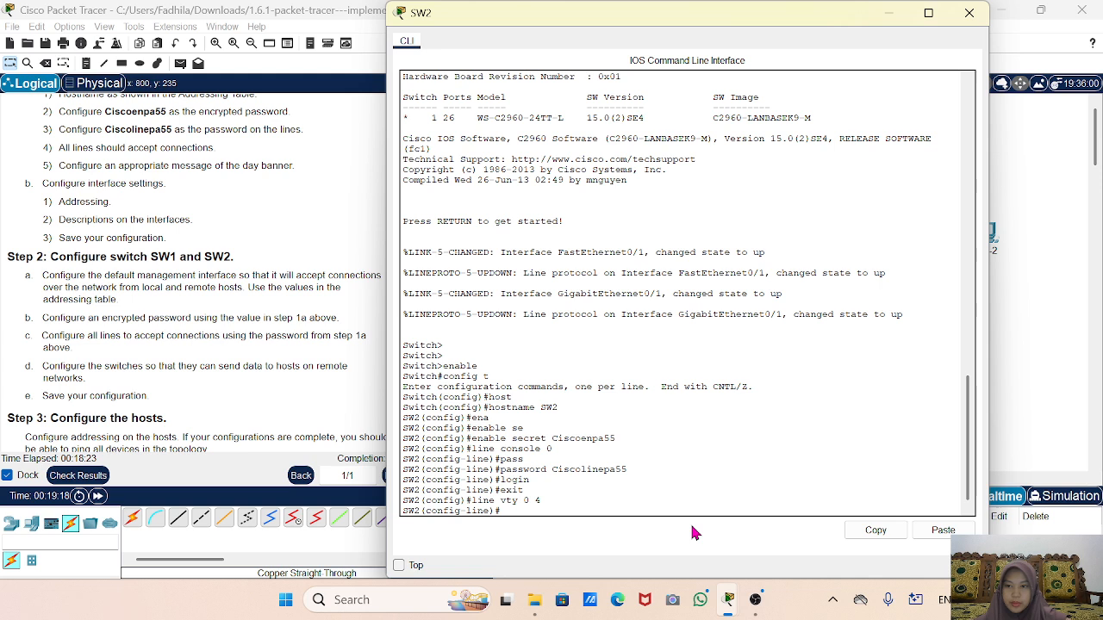
type("pass")
key("Tab")
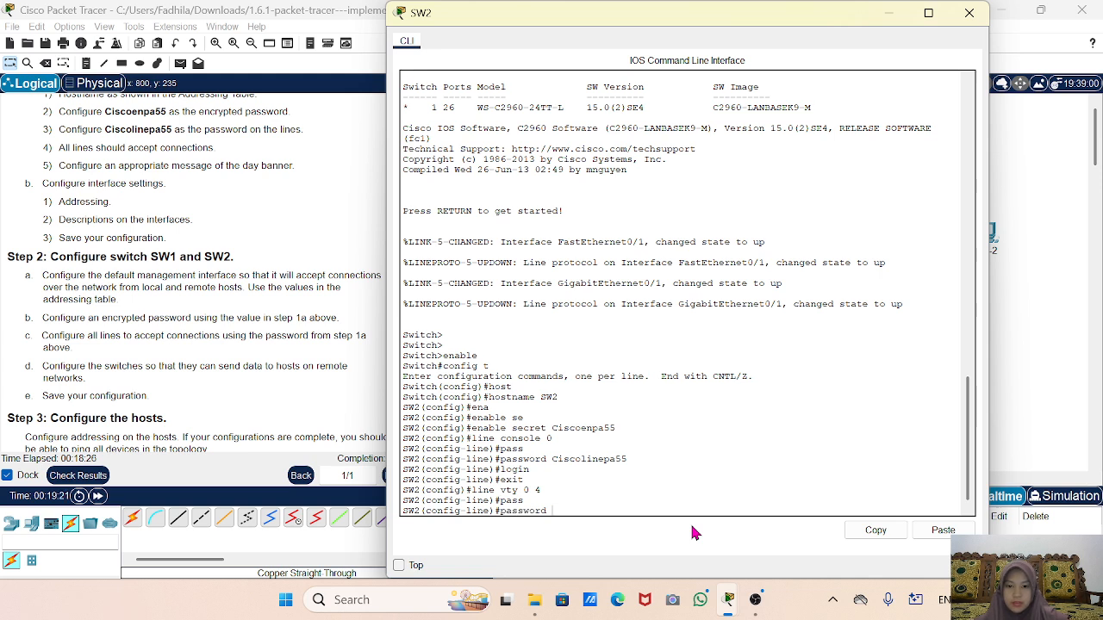
right_click(617, 507)
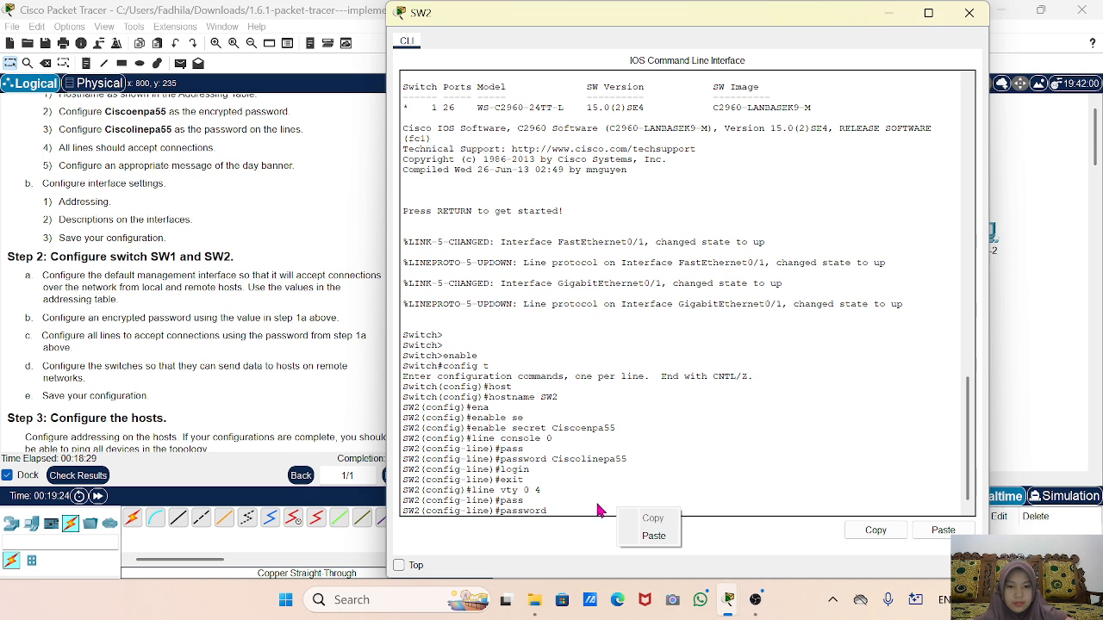
left_click(596, 502)
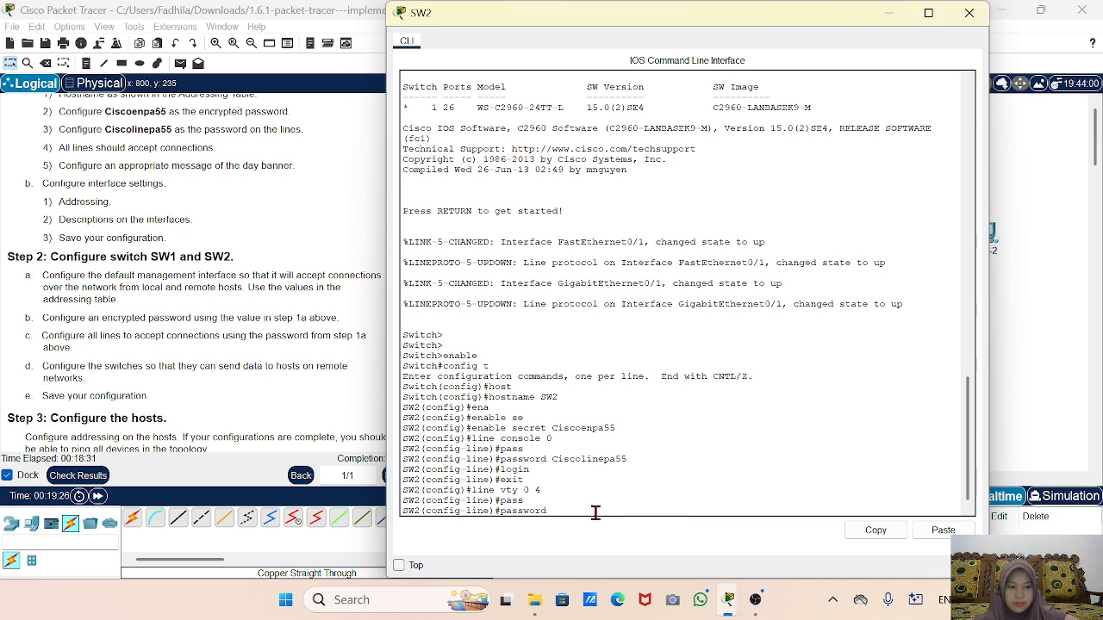
right_click(595, 512)
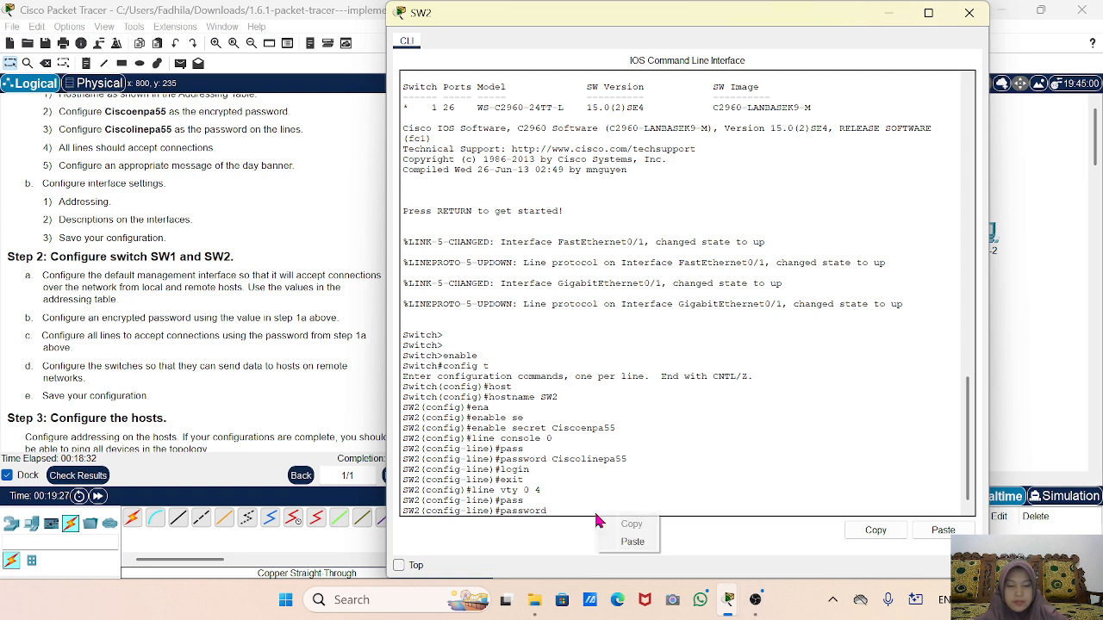
left_click(632, 541)
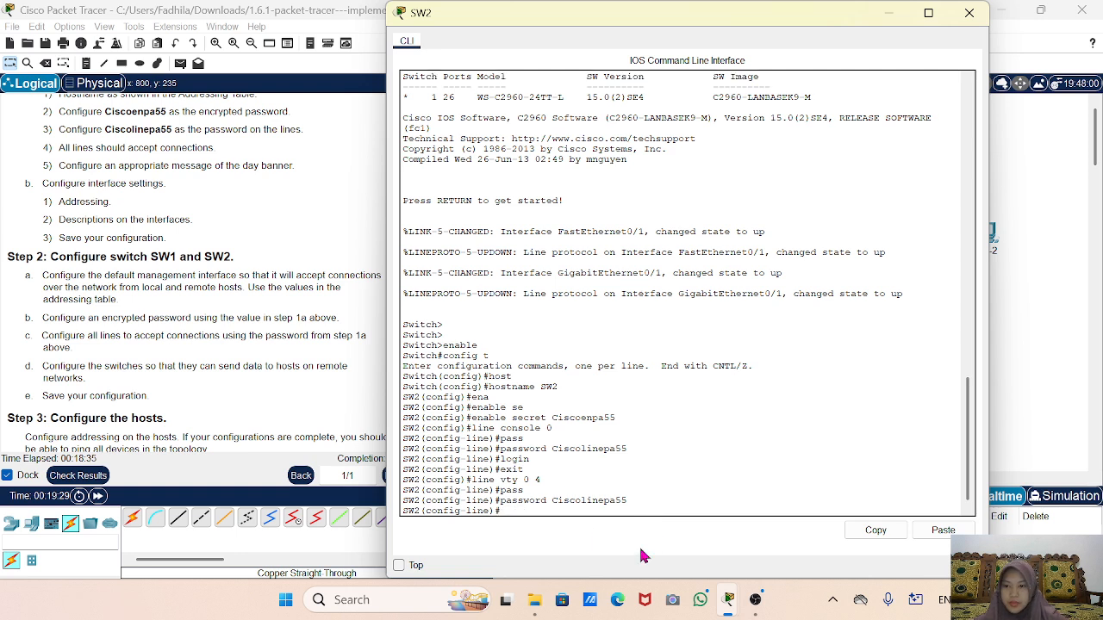
type("login")
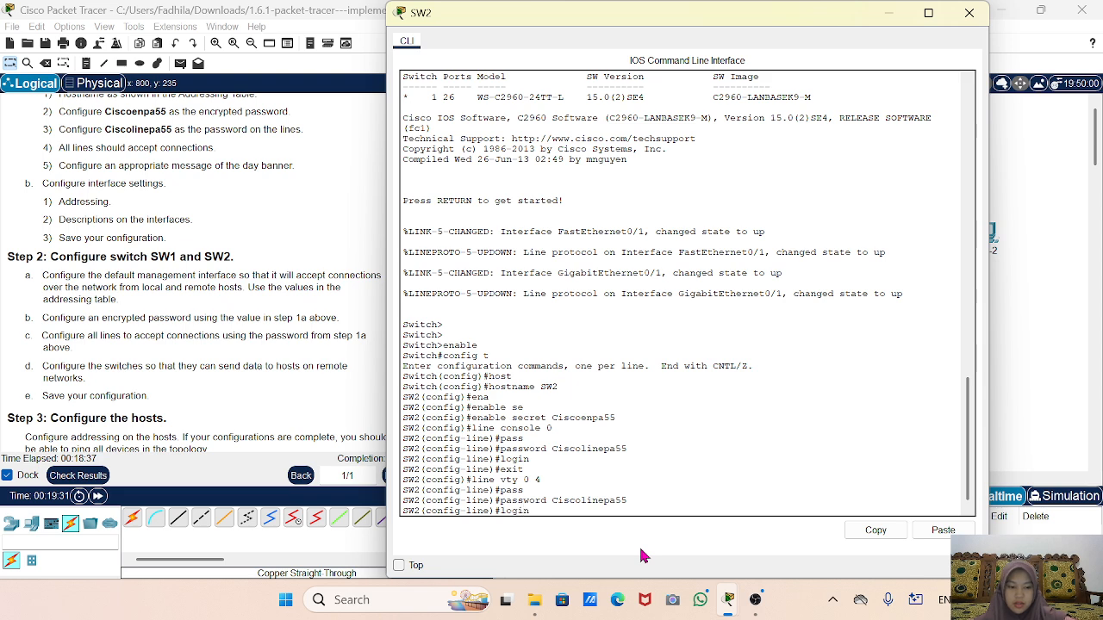
key("Return")
type("exit")
key("Return")
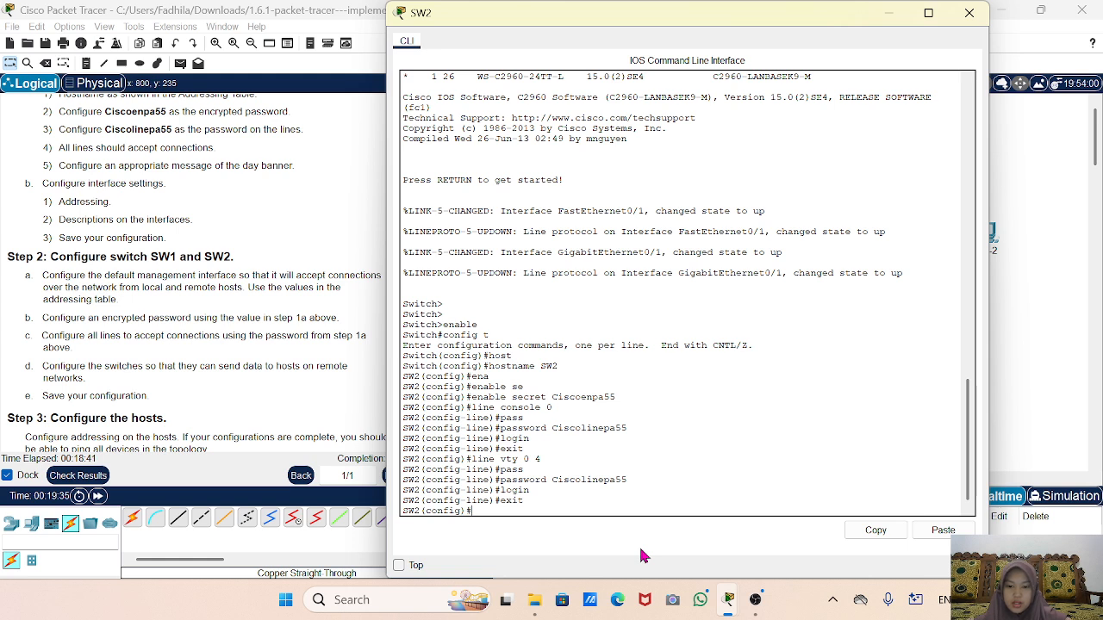
key("Return")
key("Return")
Turn on service password-encryption on SW2.
type("s")
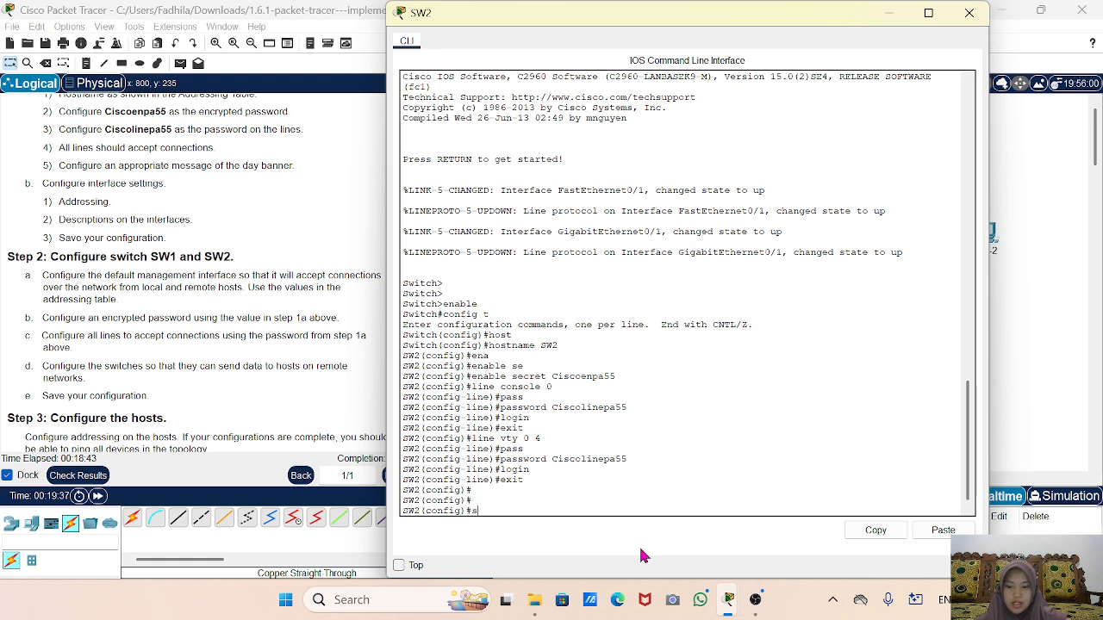
type("er")
key("Return")
type("service ")
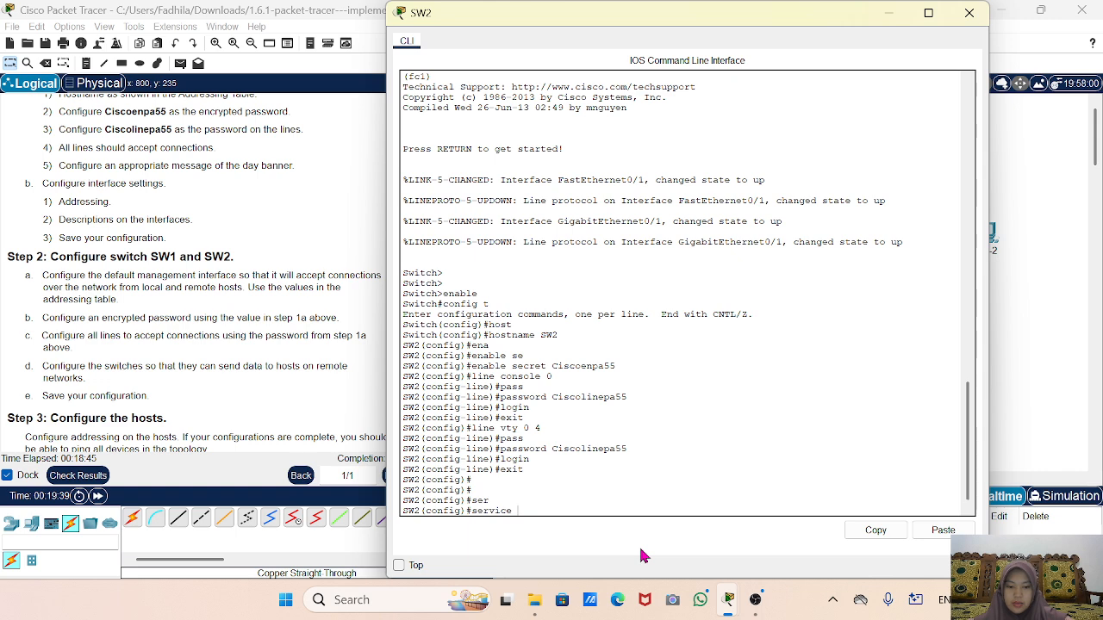
type("pa")
key("Tab")
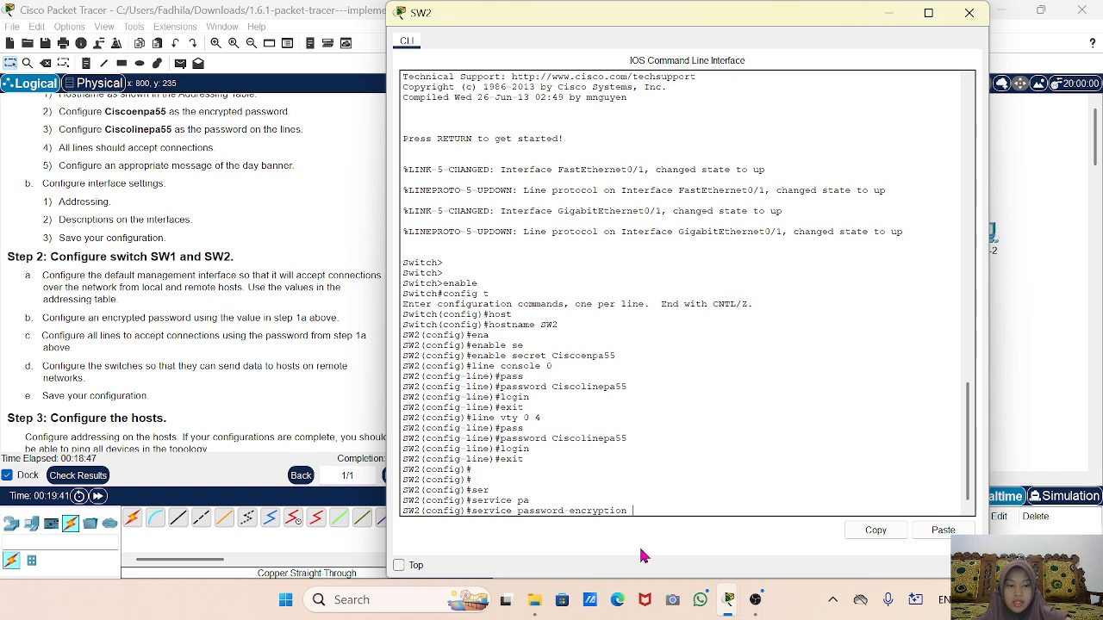
key("Return")
key("Return")
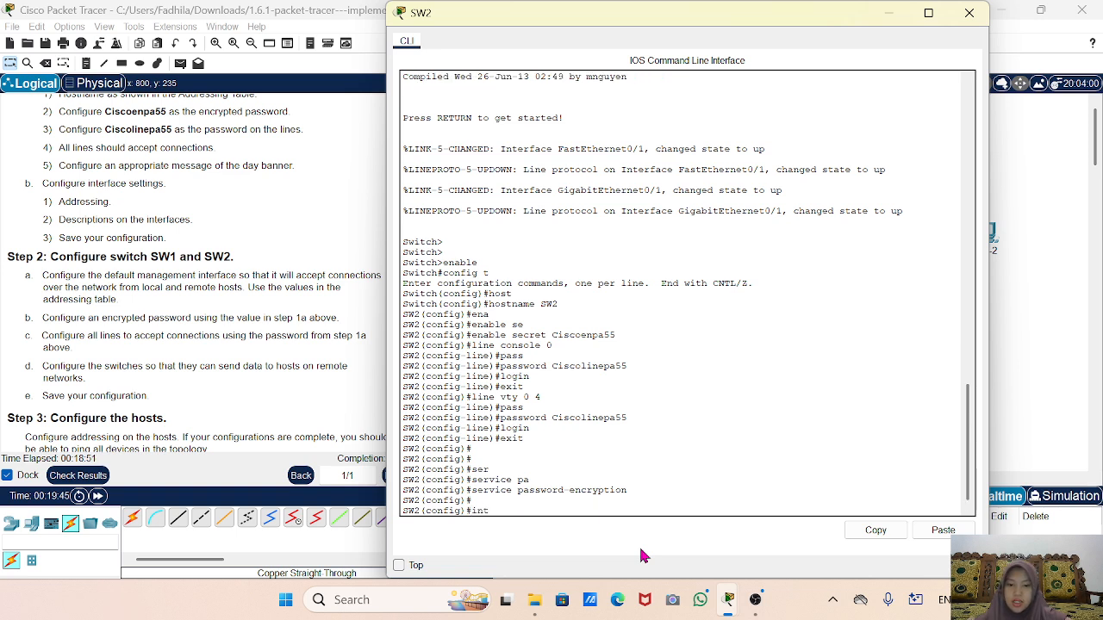
Address interface VLAN 1 as 10.10.20.2 255.255.255.0 and bring it up with no shutdown.
type("int vlan ")
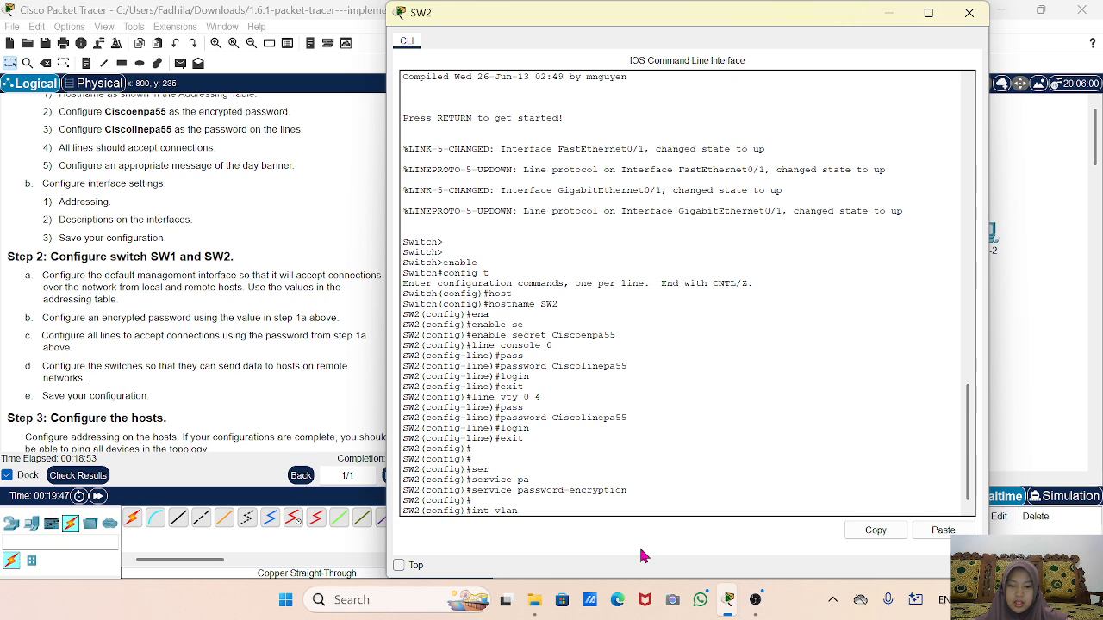
type("1")
key("Return")
type("ip add")
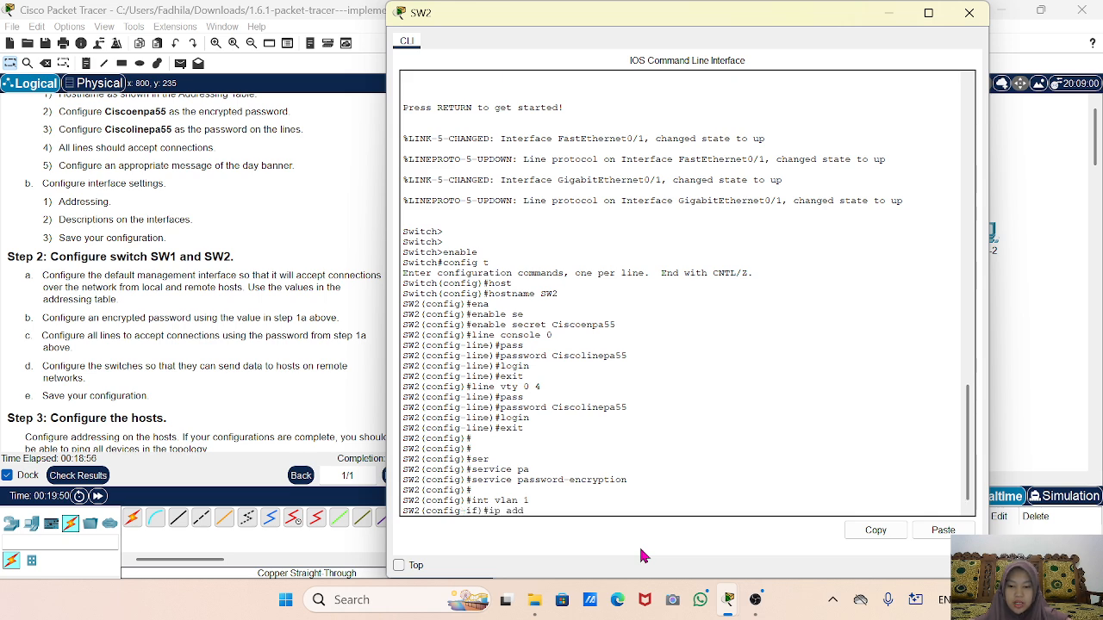
key("Tab")
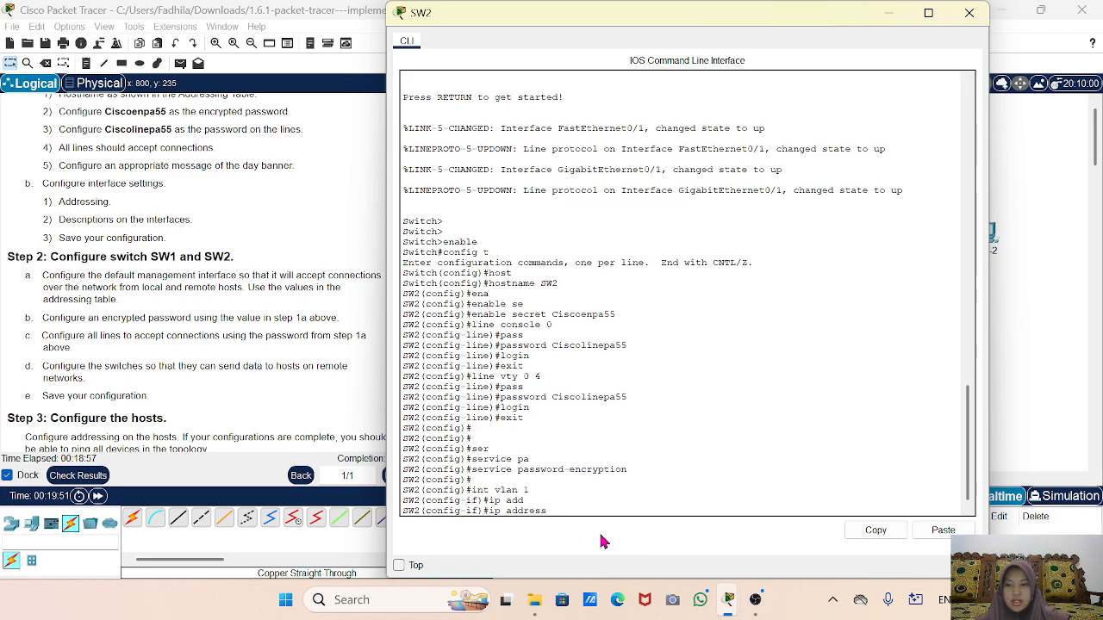
scroll(159, 272, "up", 5)
scroll(160, 272, "up", 10)
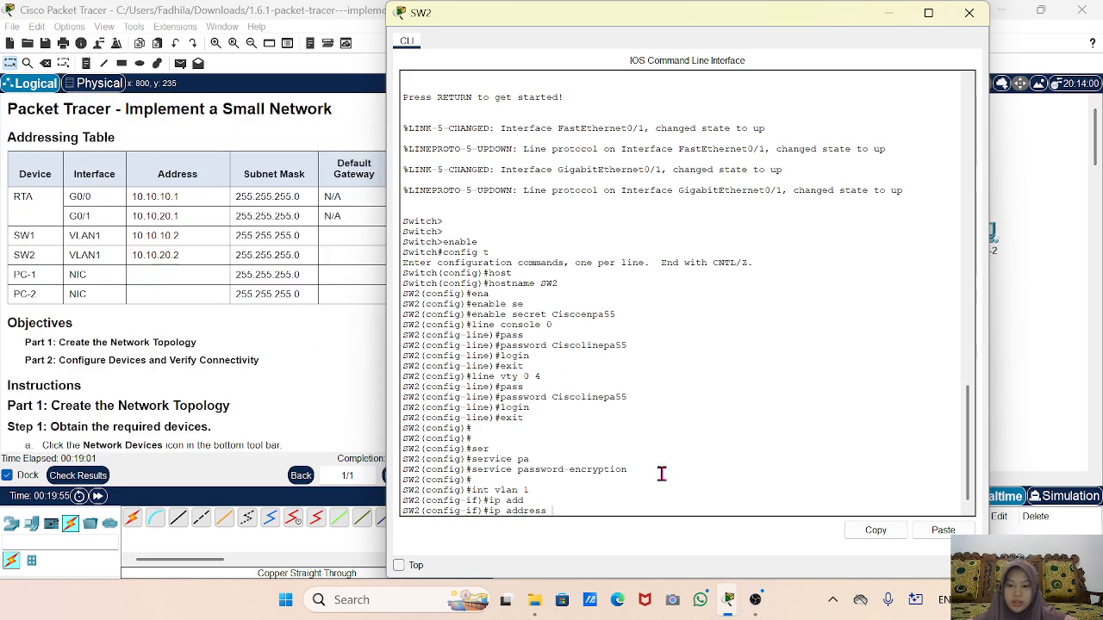
type("10")
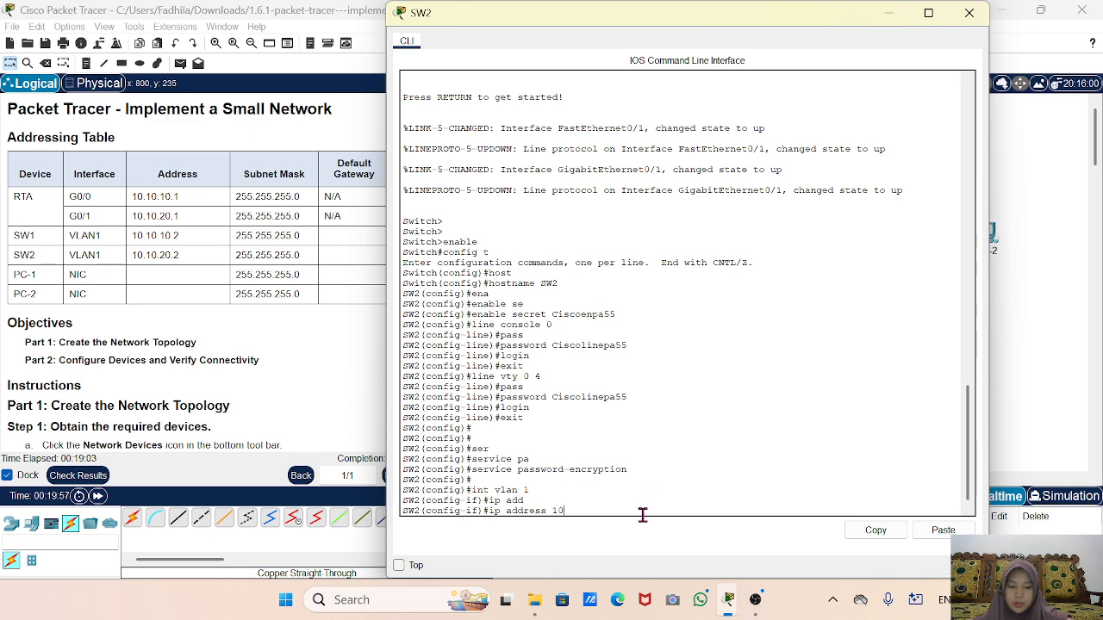
type(".10.20.2 25")
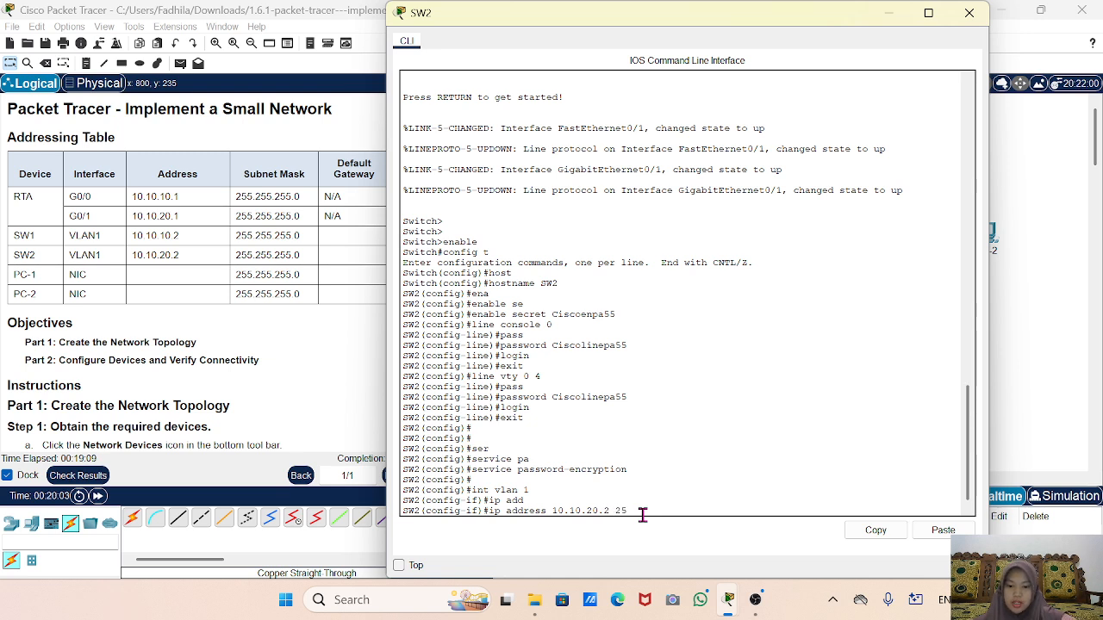
type("5.255.255.0")
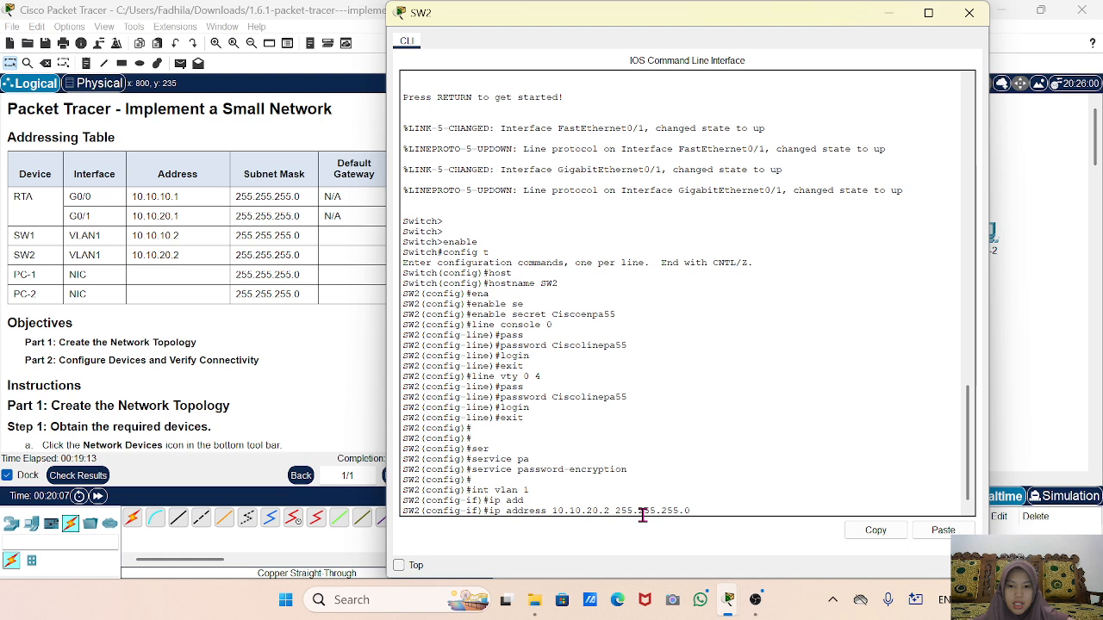
key("Return")
type("no sh")
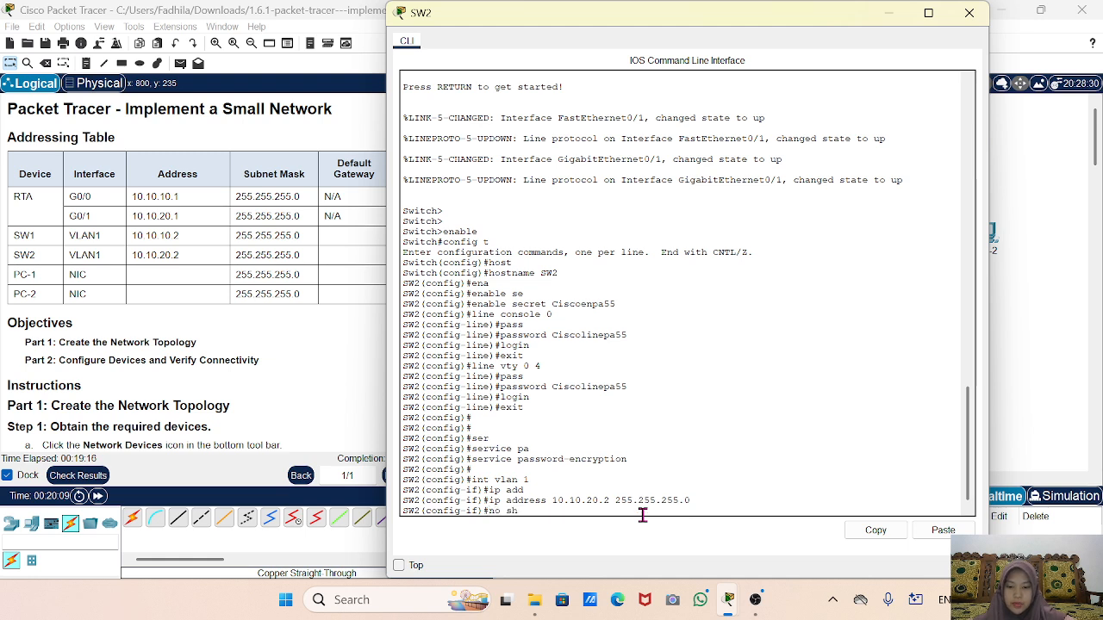
key("Tab")
key("Return")
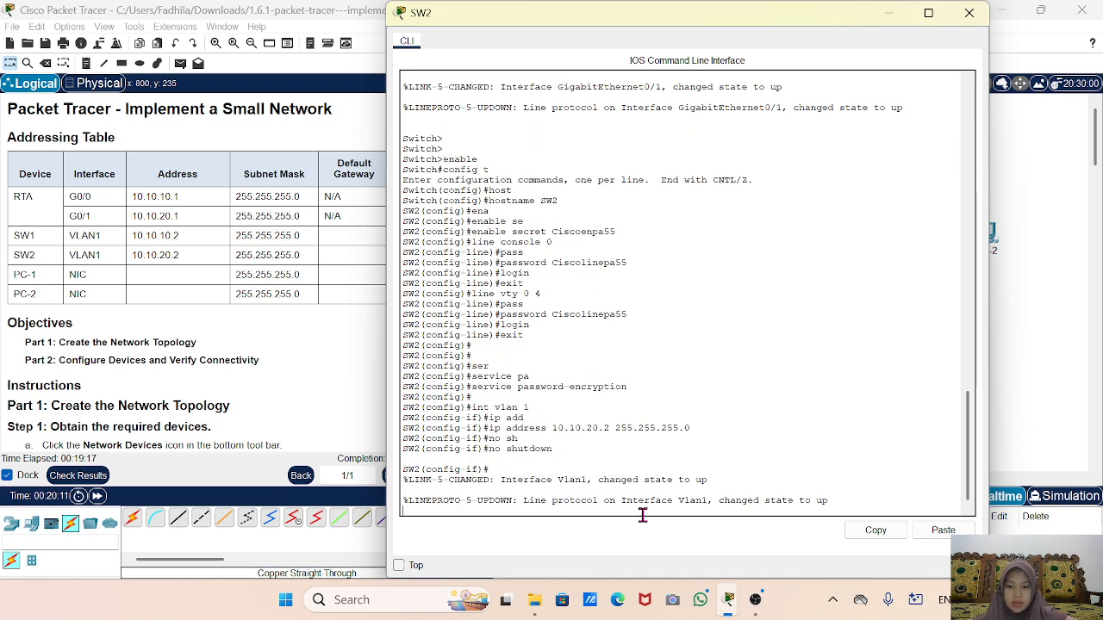
type("exit")
key("Return")
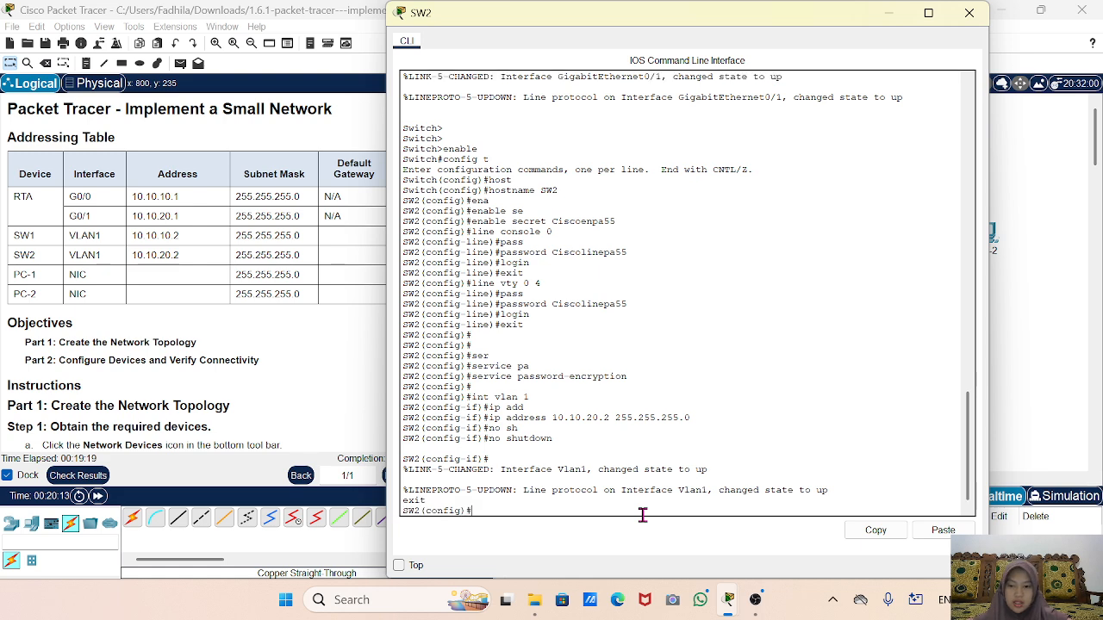
type("ip def")
Set SW2's default gateway to 10.10.20.1 and return to the privileged prompt.
key("Tab")
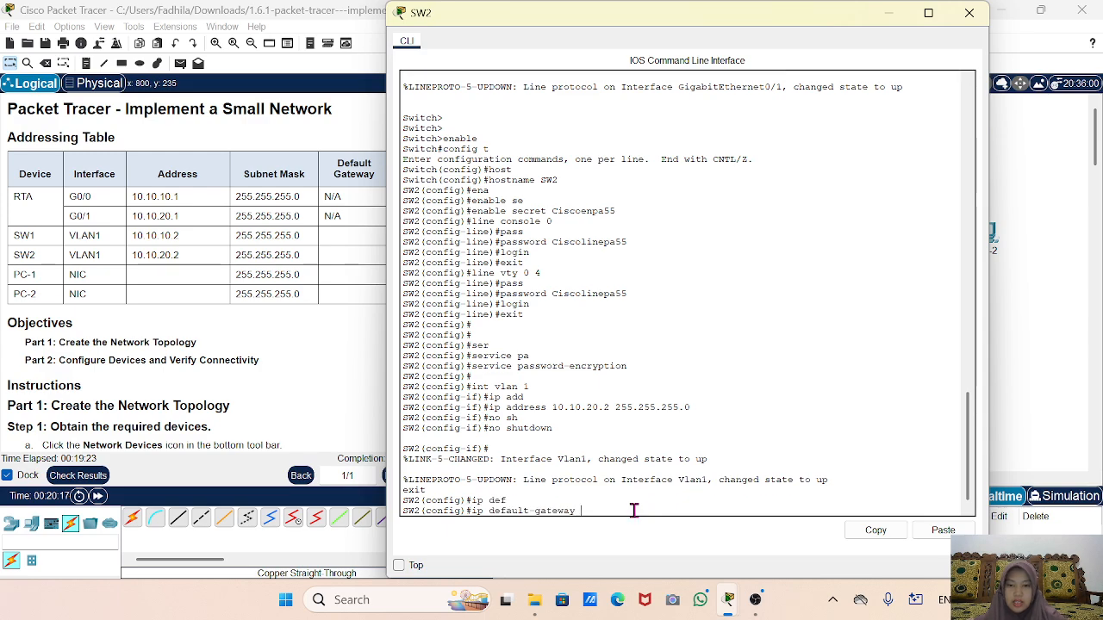
scroll(40, 273, "down", 5)
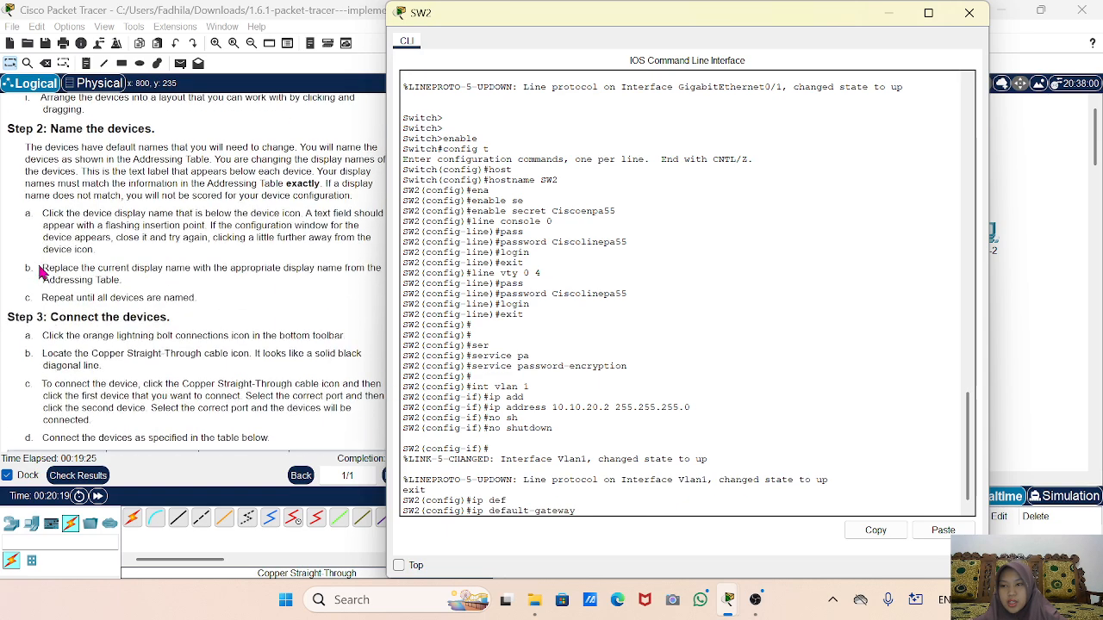
scroll(40, 272, "down", 6)
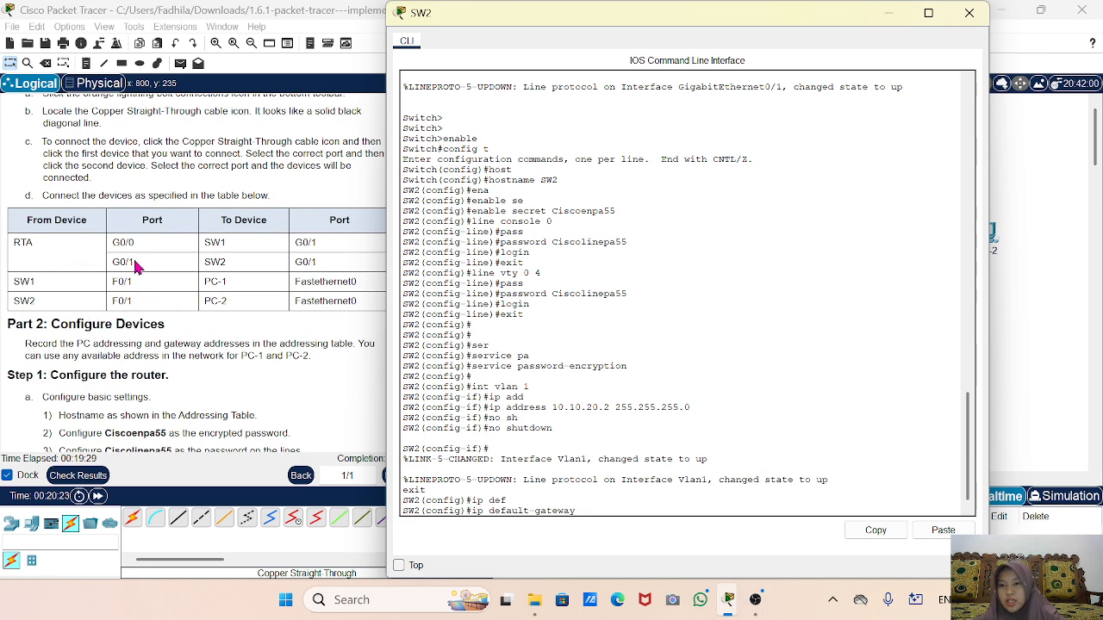
scroll(135, 268, "up", 12)
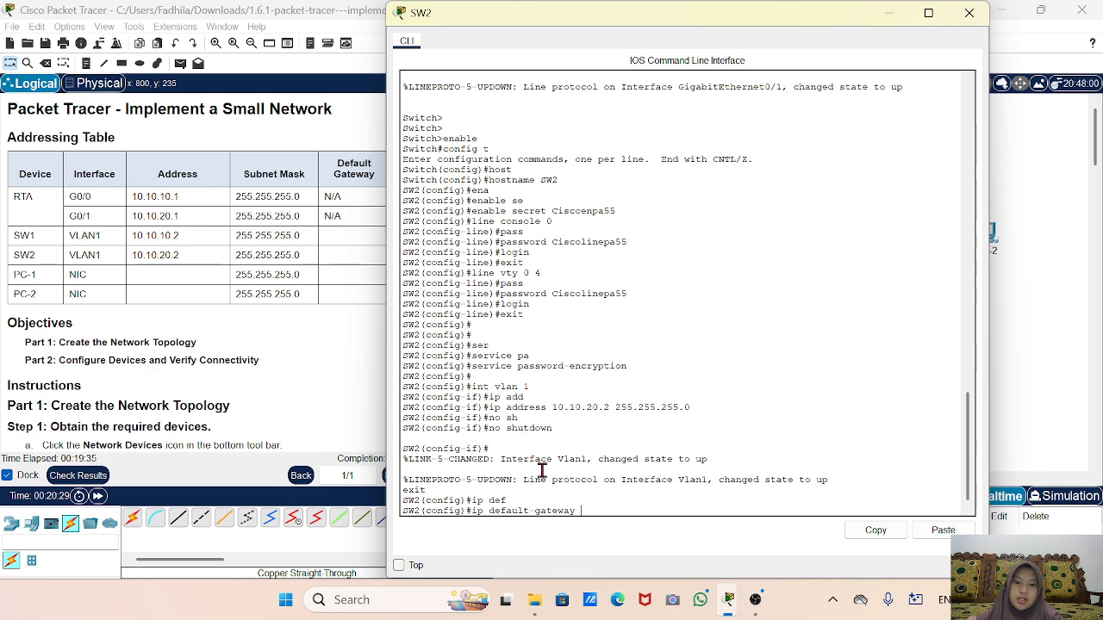
type("1")
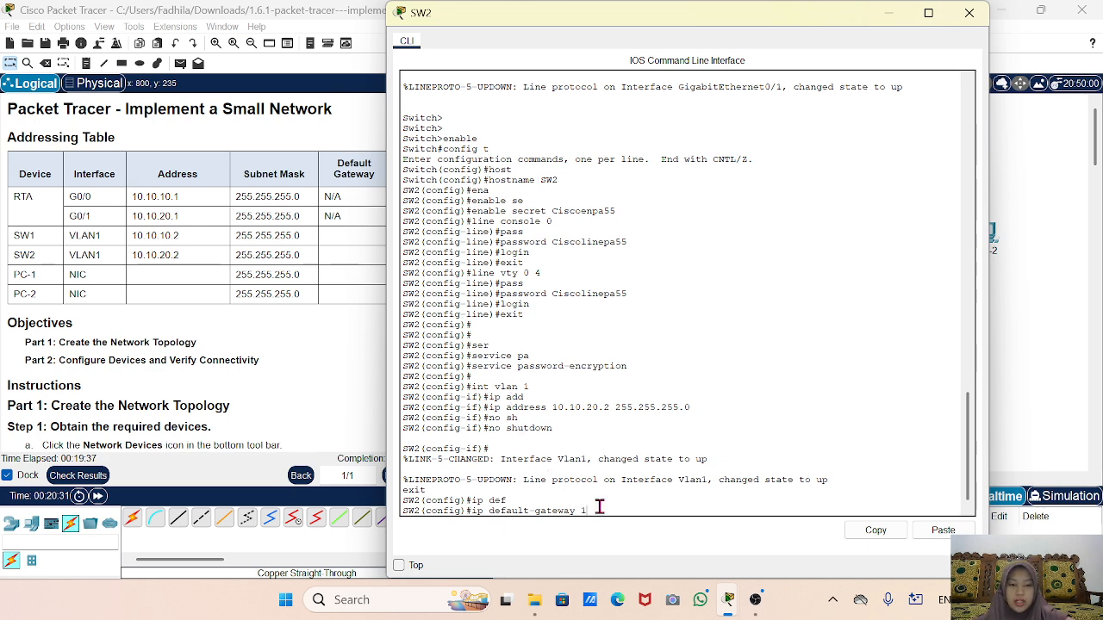
type("0.10.20.1")
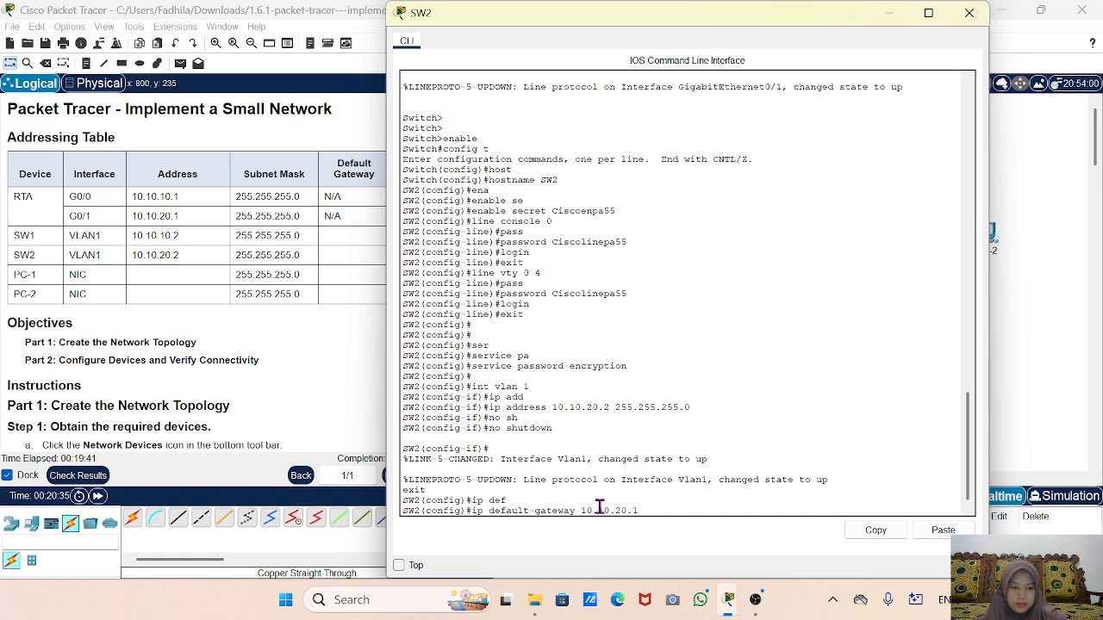
key("Return")
type("w")
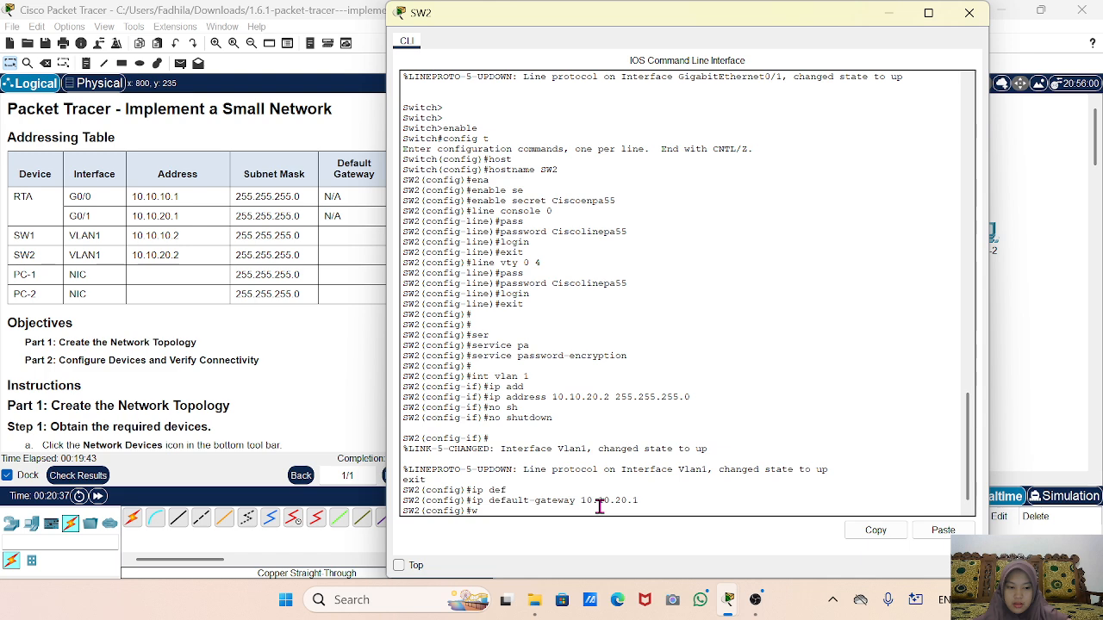
key("BackSpace")
type("end")
key("Return")
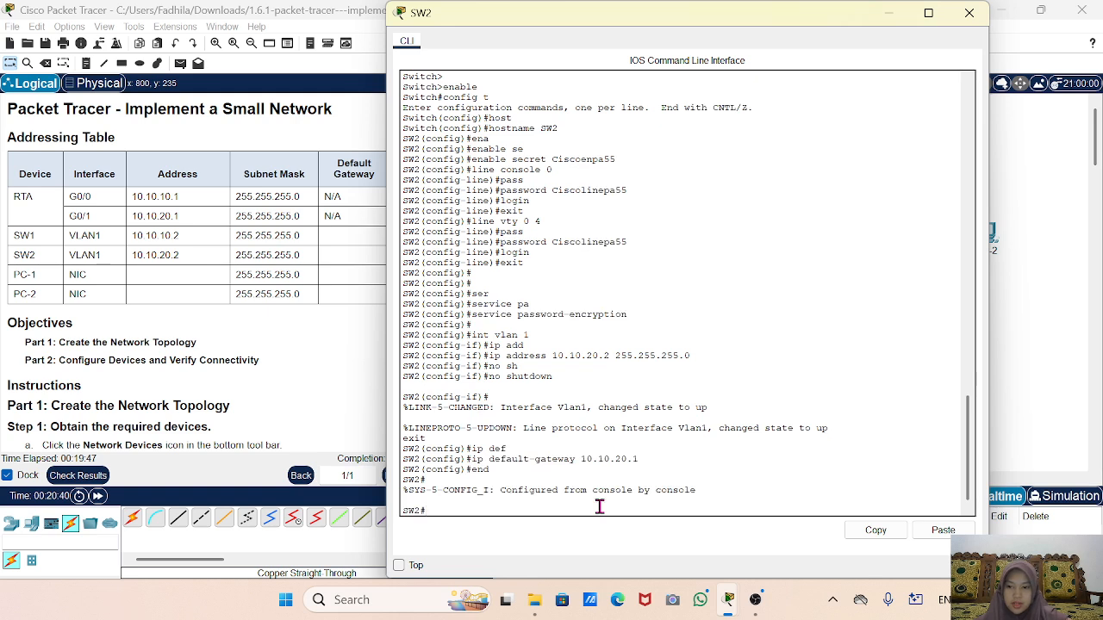
Save SW2's running-config to startup-config and close its window.
type("y")
key("Tab")
type("run")
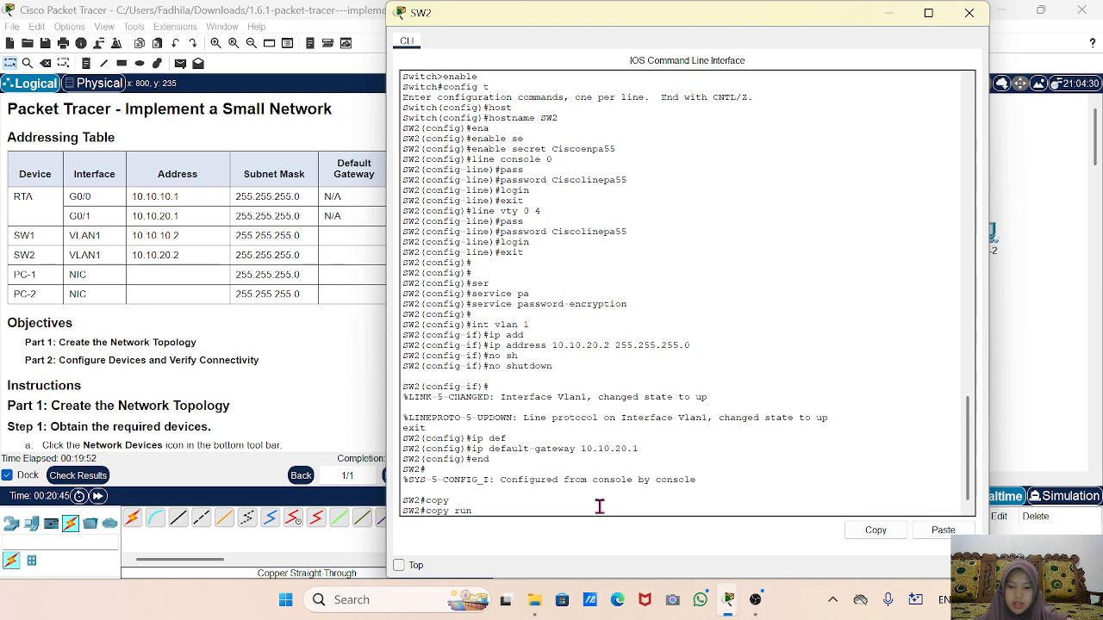
key("Tab")
type("st")
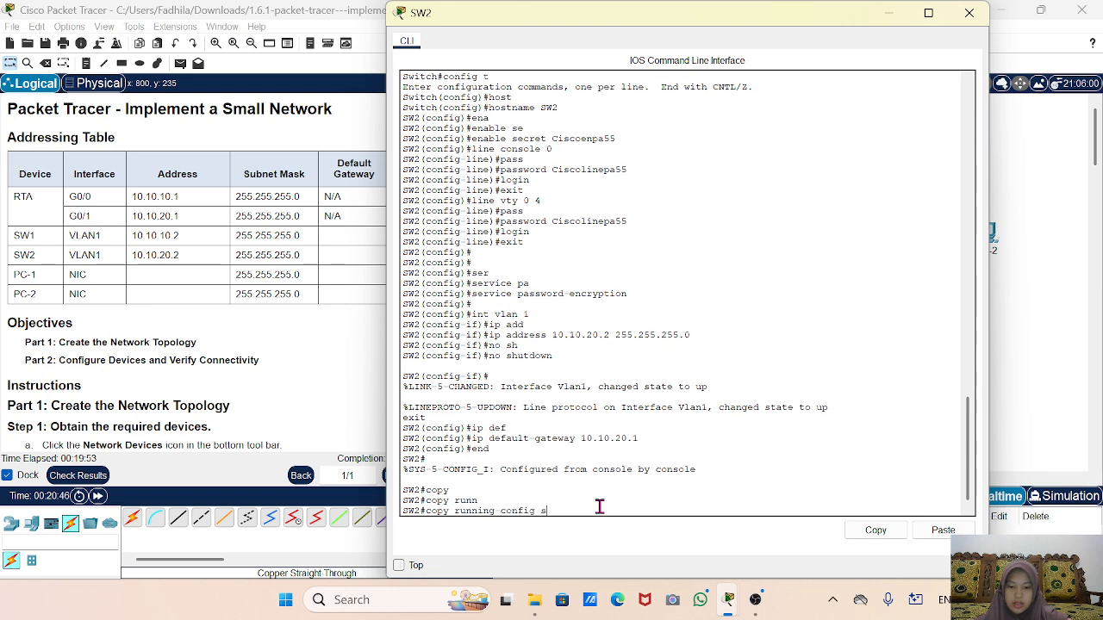
key("Tab")
key("Return")
key("Return")
key("Return")
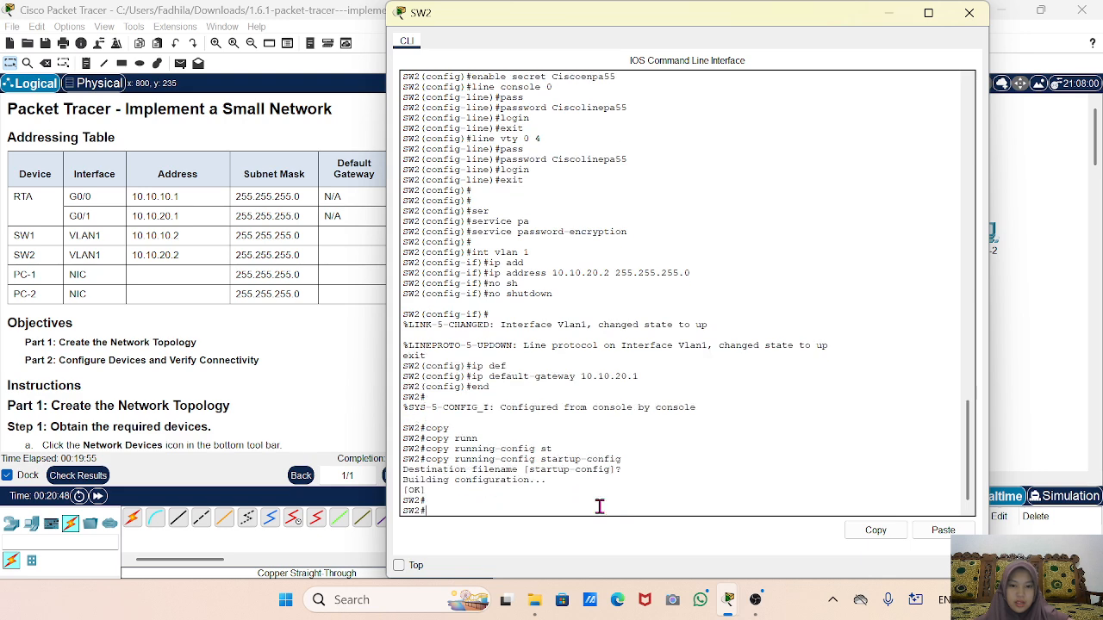
left_click(969, 12)
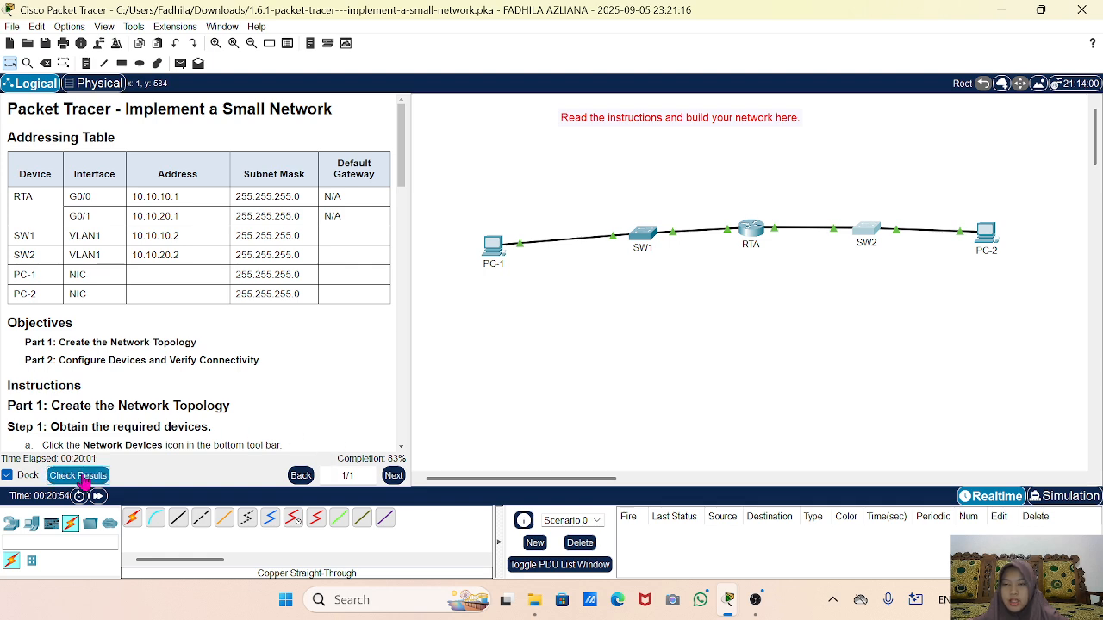
Review the Assessment Items: 41/49, with SW1's default gateway and startup config flagged.
left_click(82, 484)
left_click(131, 95)
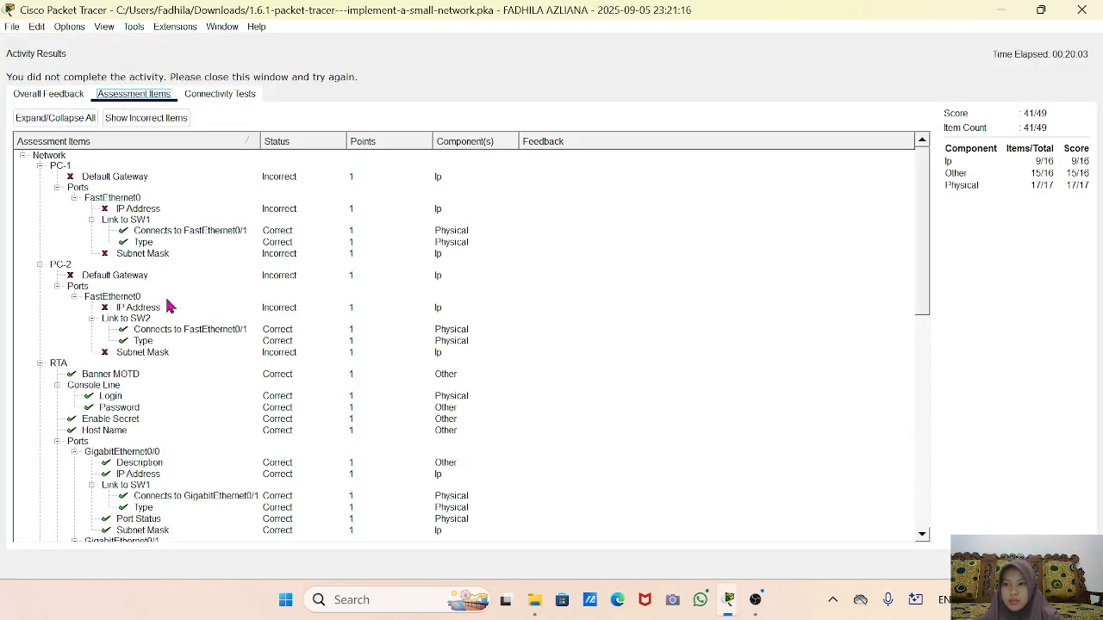
scroll(169, 306, "down", 14)
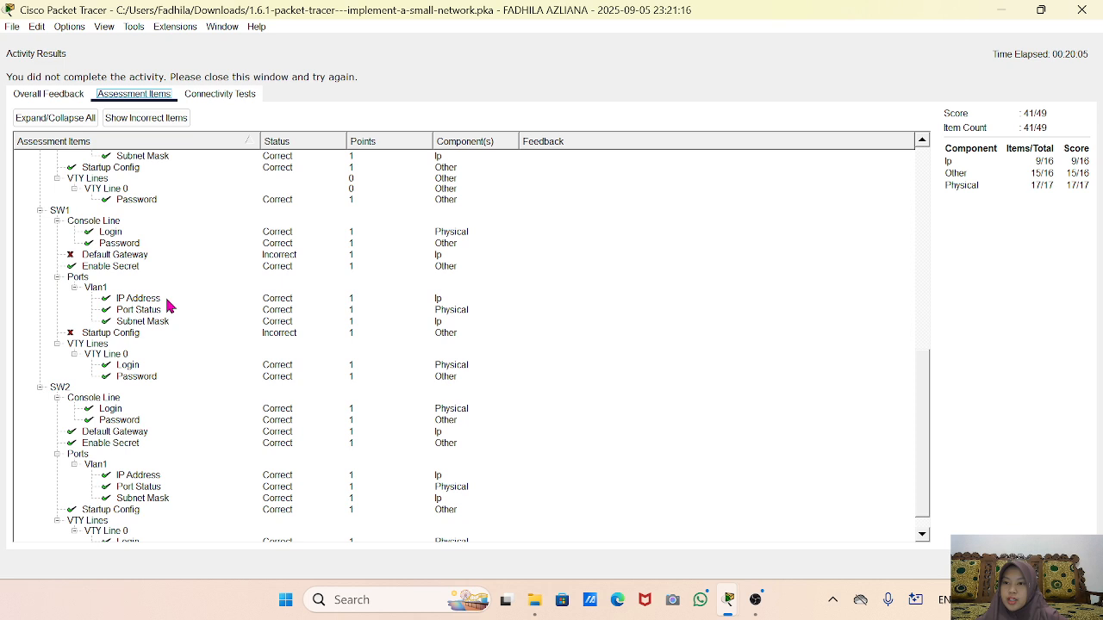
scroll(168, 305, "down", 1)
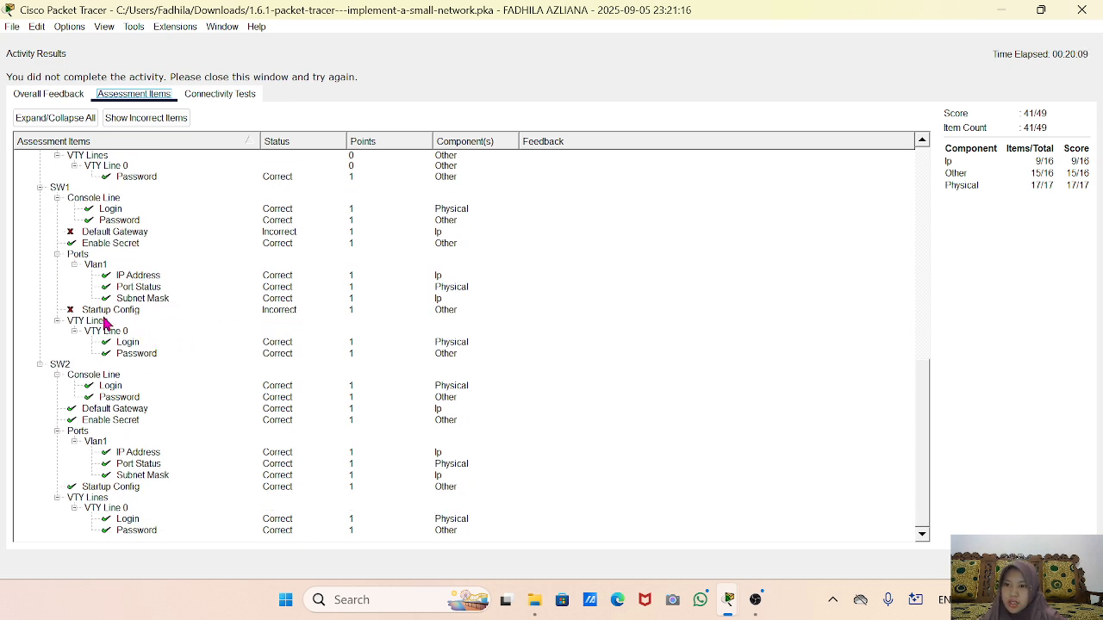
left_click(1002, 14)
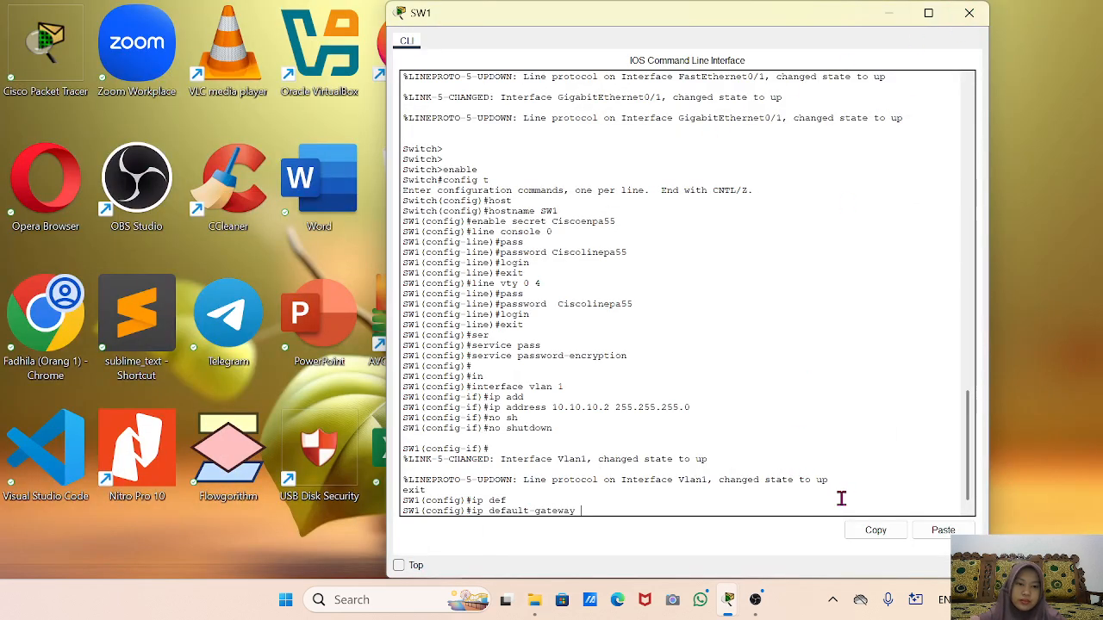
Close the Activity Results window and reopen SW1's command line for correction.
mouse_move(728, 601)
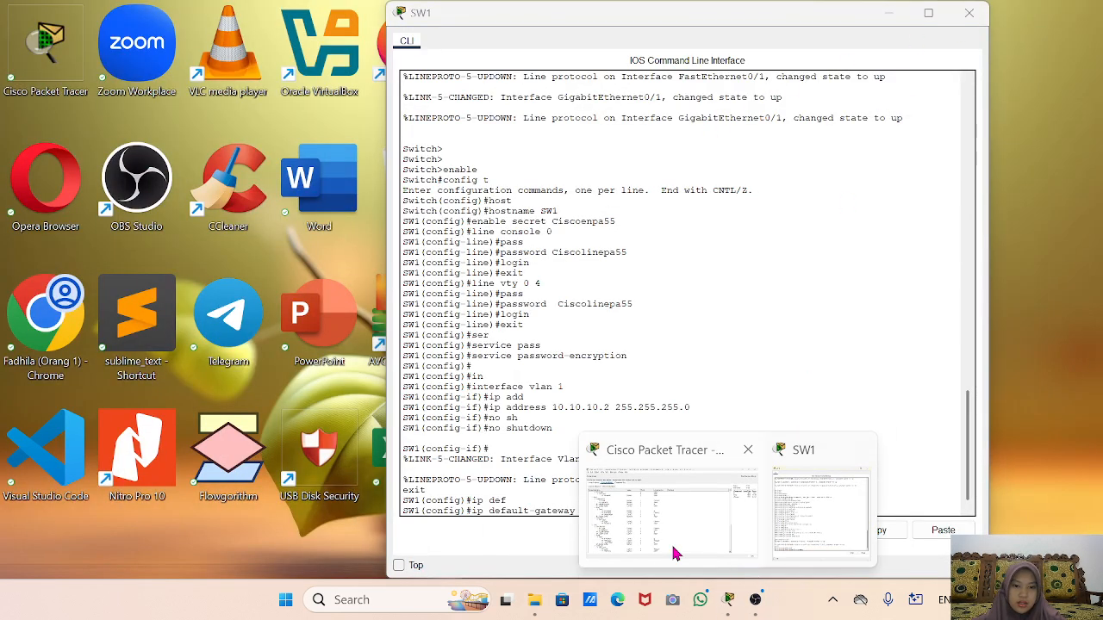
left_click(676, 554)
left_click(1075, 12)
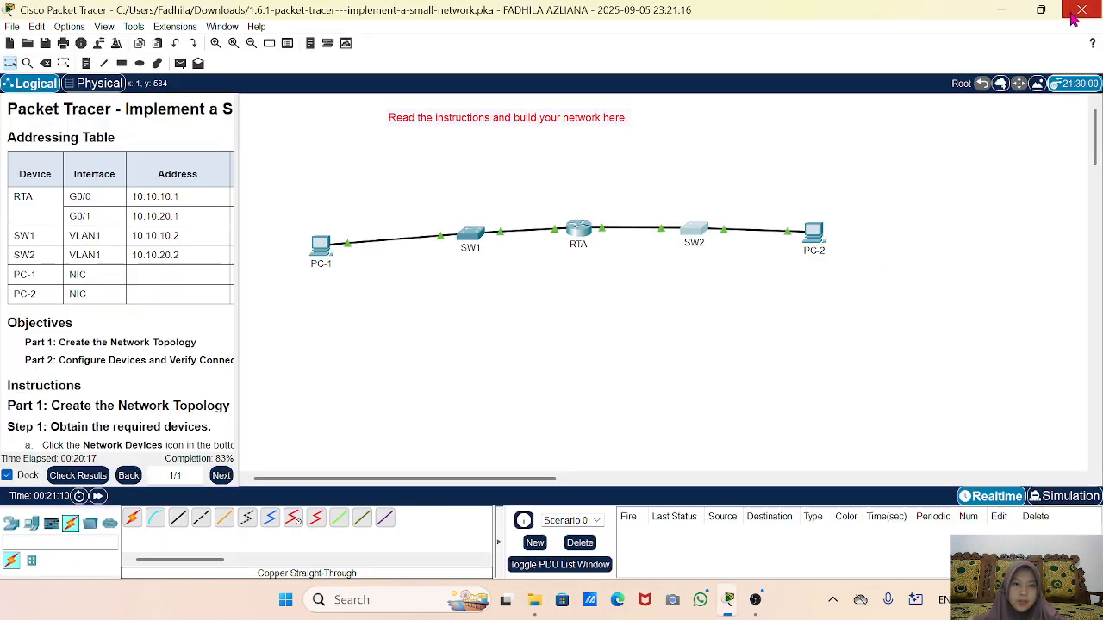
left_click(473, 238)
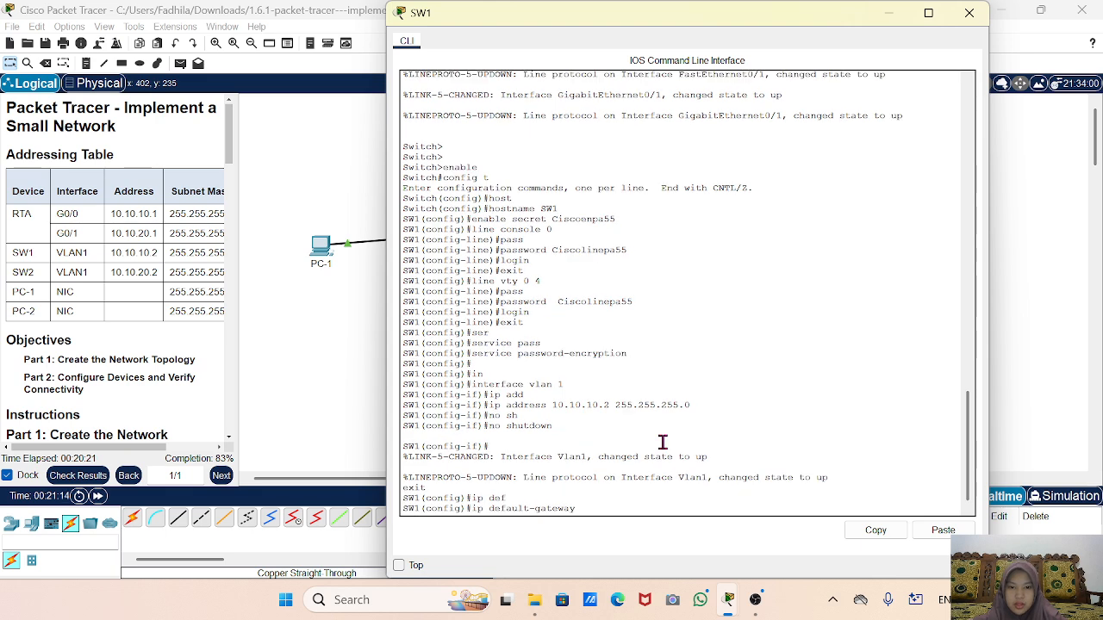
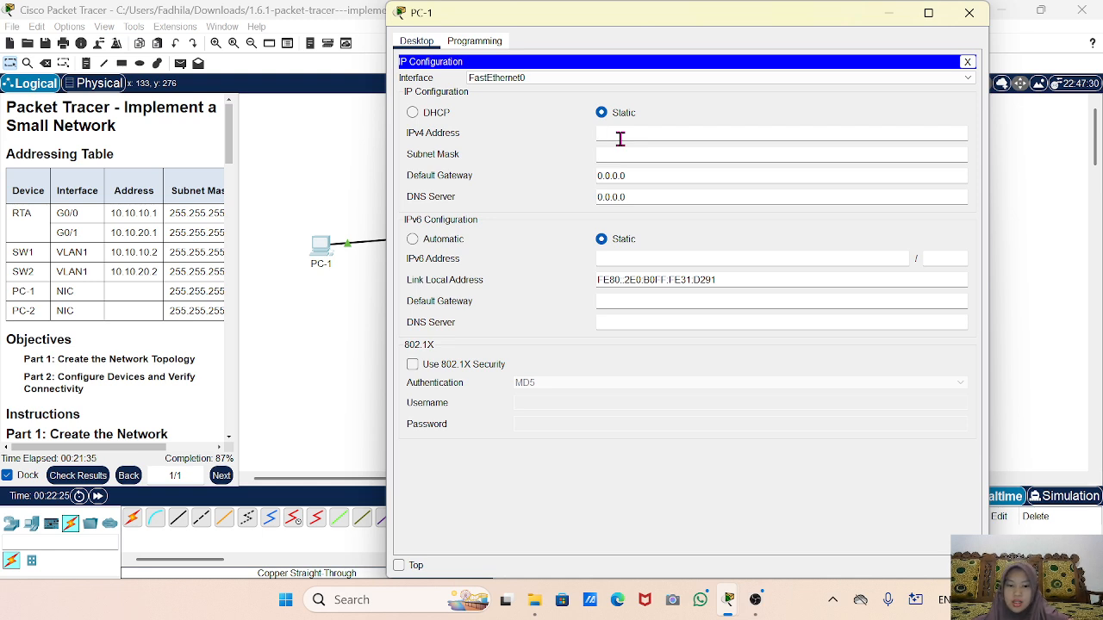
Dismiss the invalid IP address error and widen the instructions to show the addressing table.
type("10")
left_click(887, 19)
left_click(601, 312)
left_click_drag(278, 166, 653, 302)
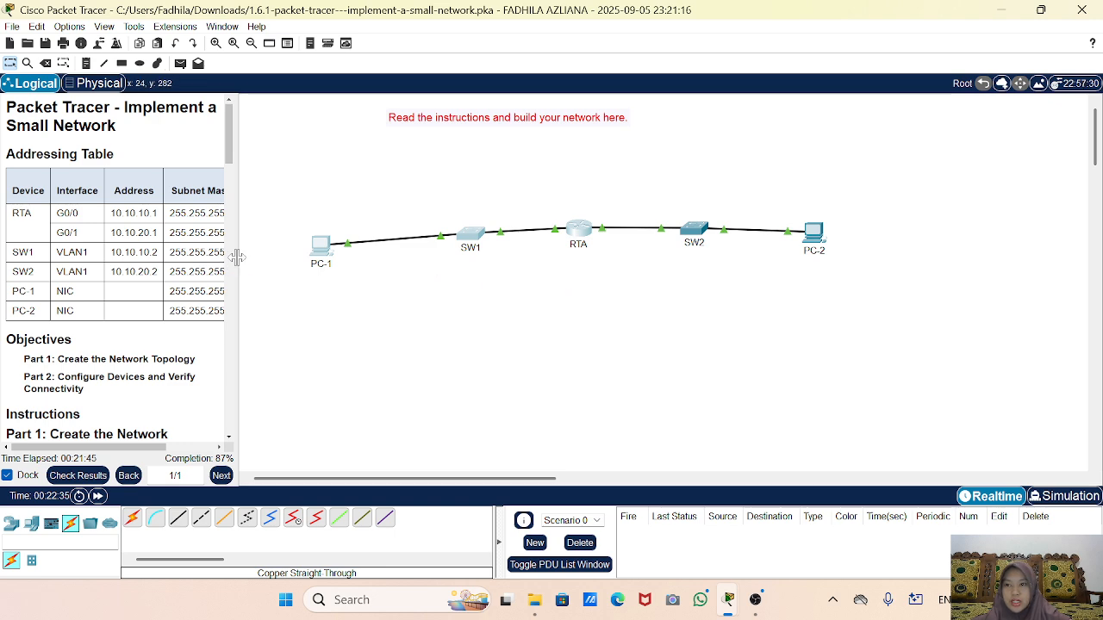
left_click_drag(235, 263, 369, 267)
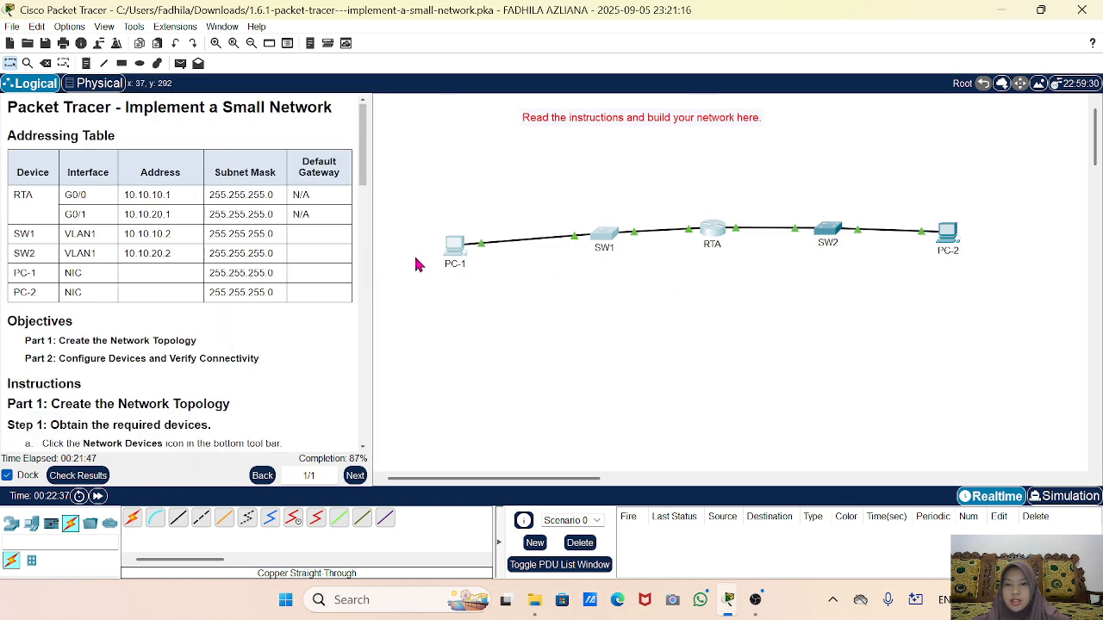
Enter PC-1's IPv4 10.10.10.6, mask 255.255.255.0 and default gateway 10.10.10.1.
left_click(456, 250)
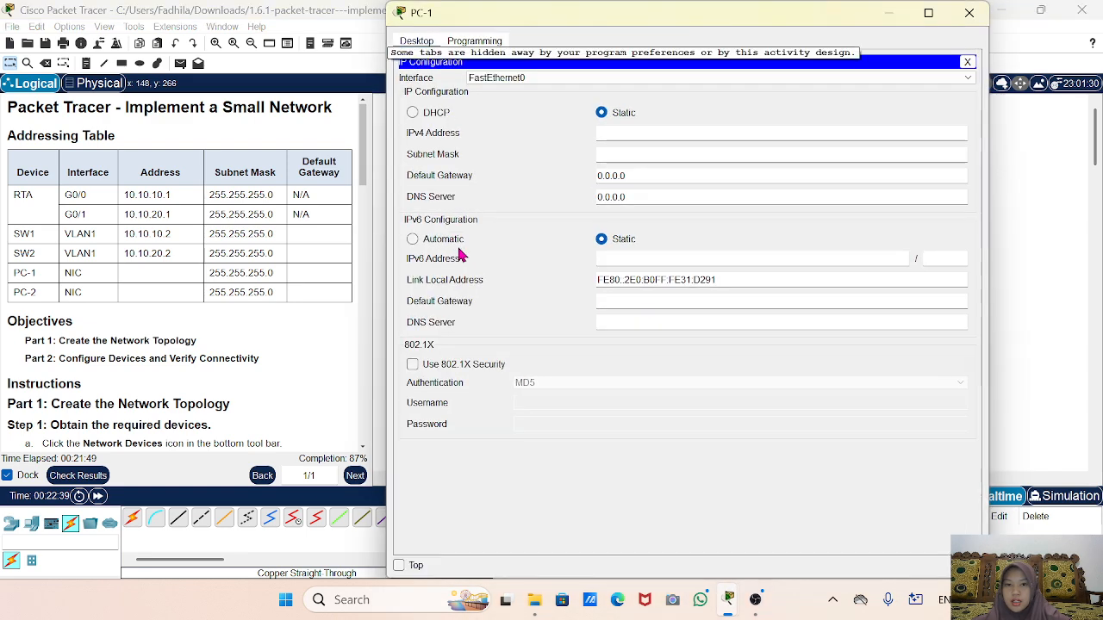
type("1")
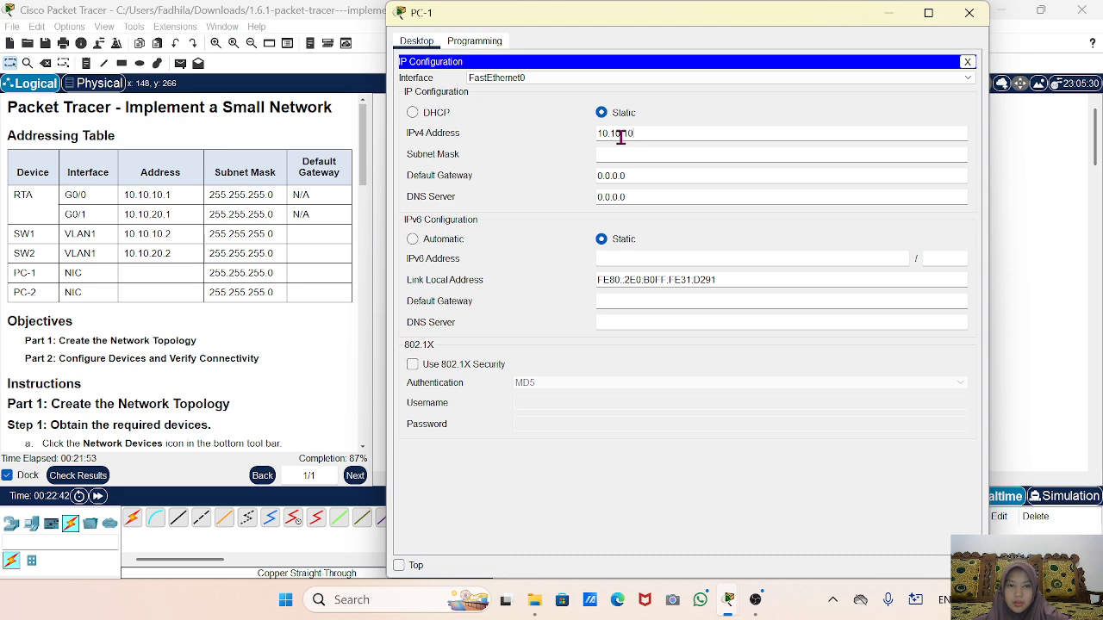
type("0.10.6")
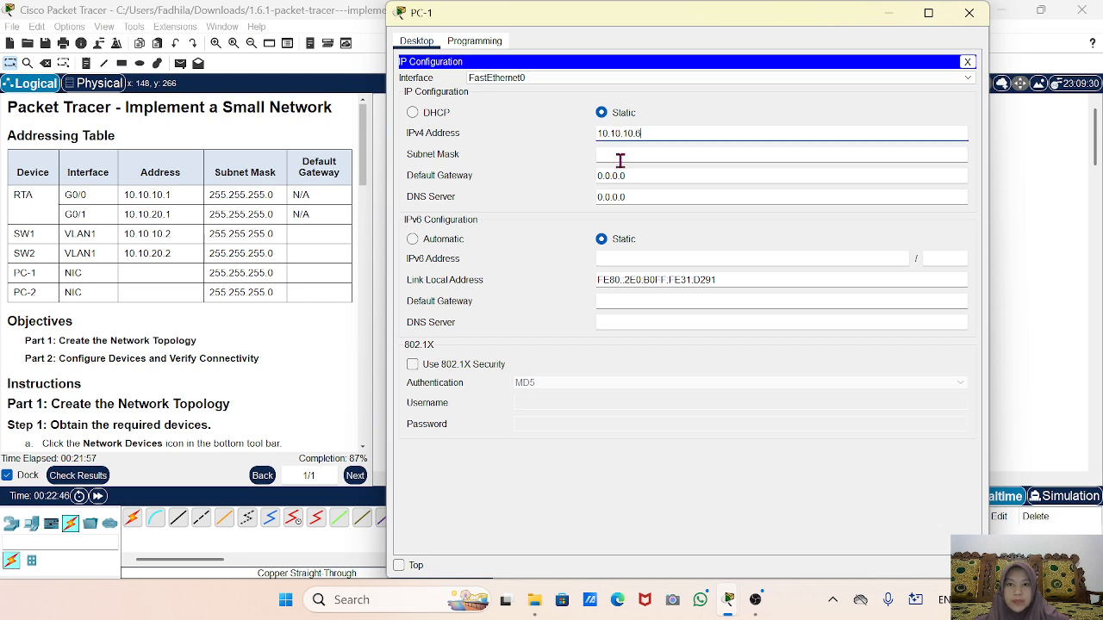
left_click(619, 158)
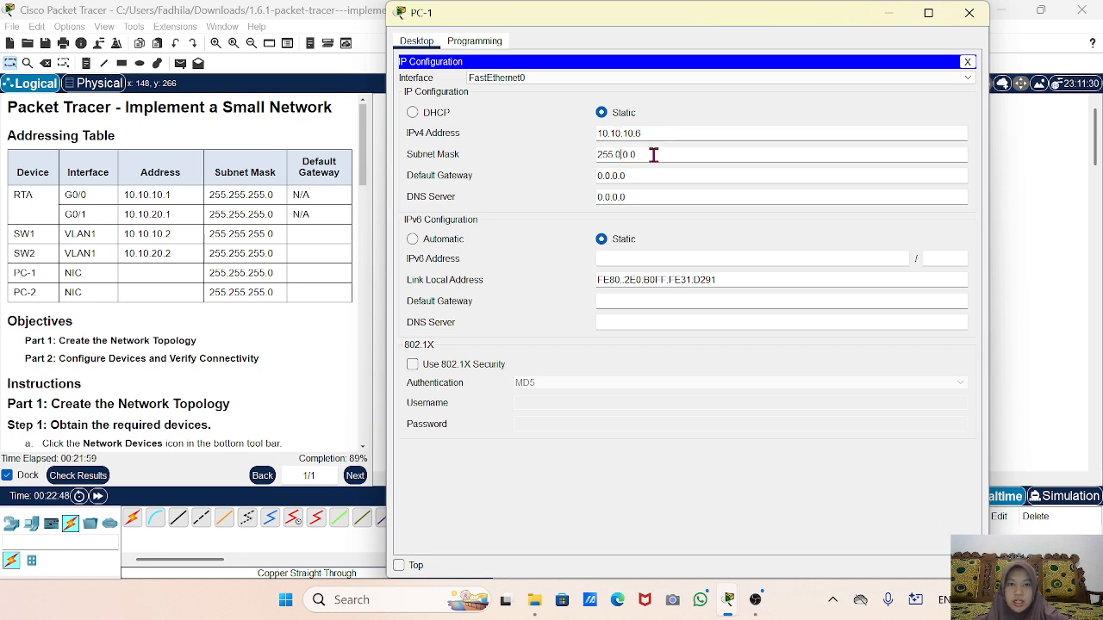
key("BackSpace")
key("BackSpace")
key("BackSpace")
key("BackSpace")
key("BackSpace")
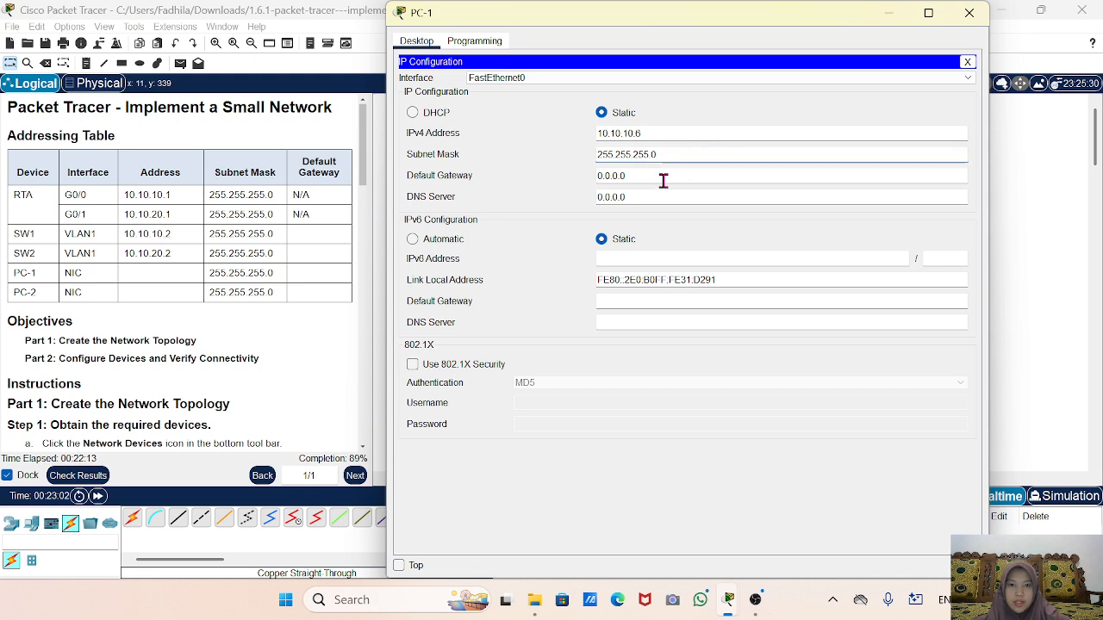
key("Tab")
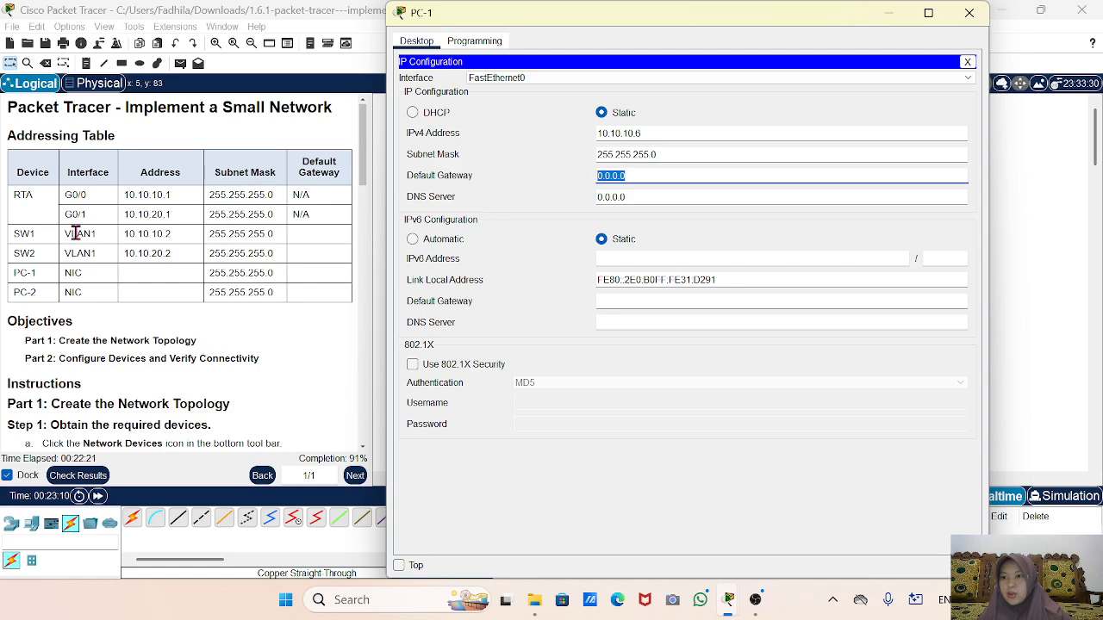
scroll(241, 339, "down", 15)
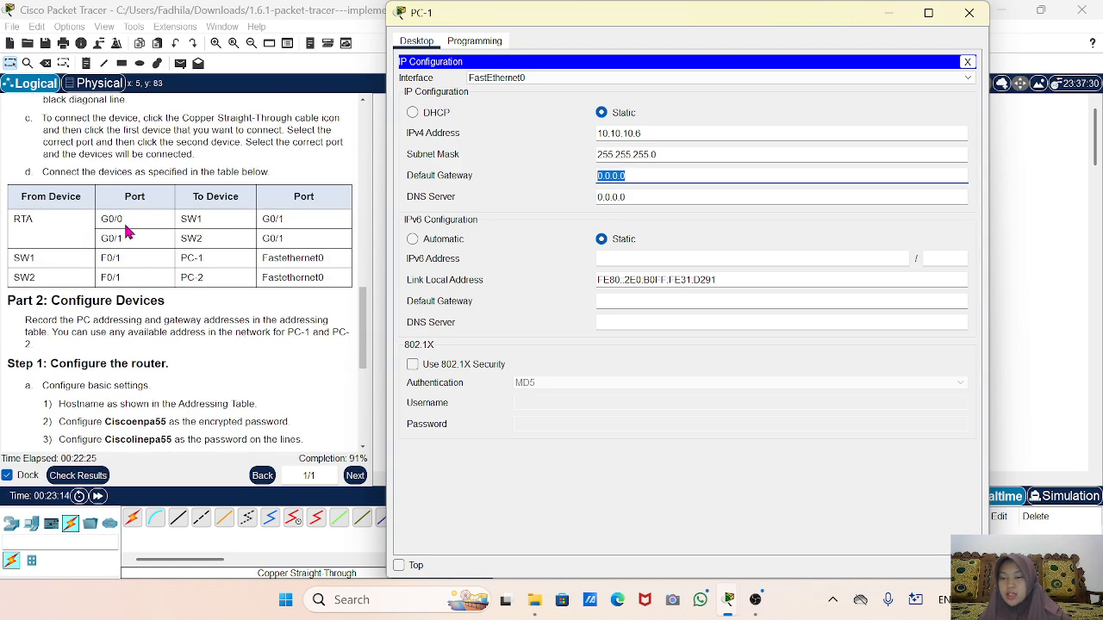
scroll(129, 230, "up", 15)
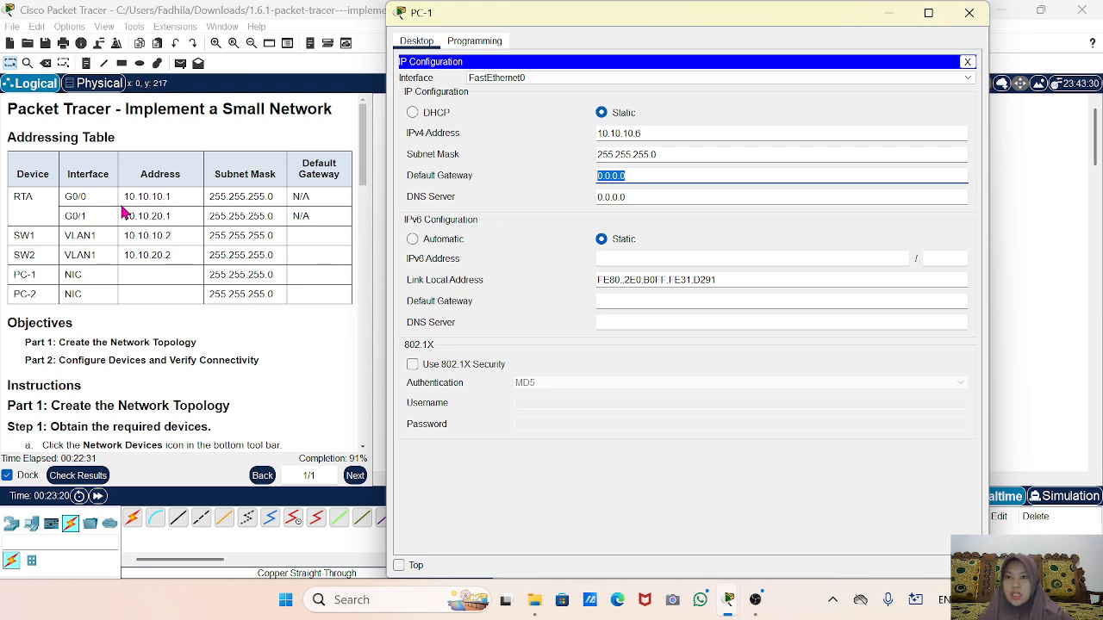
type("10")
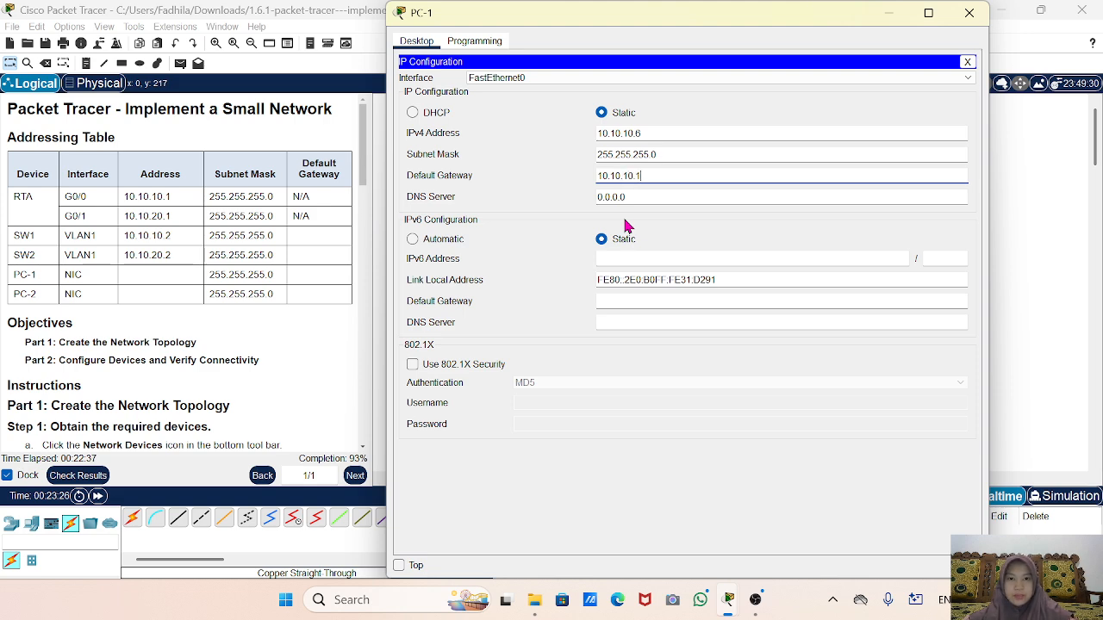
Set PC-2's IP configuration to 10.10.20.10, mask 255.255.255.0, gateway 10.10.20.1.
left_click(968, 12)
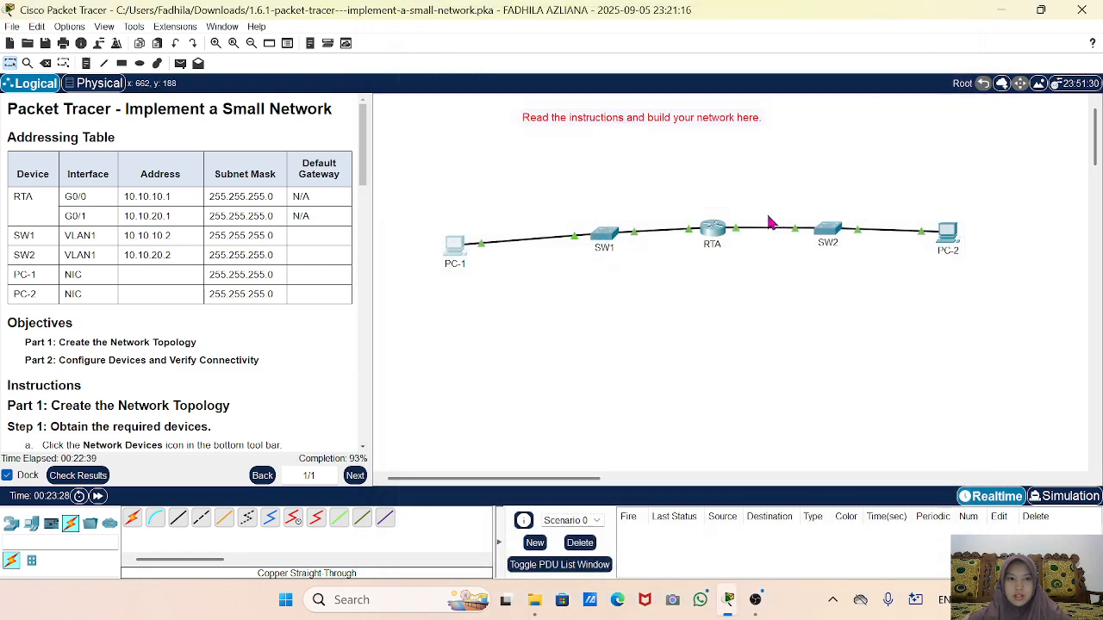
left_click(951, 237)
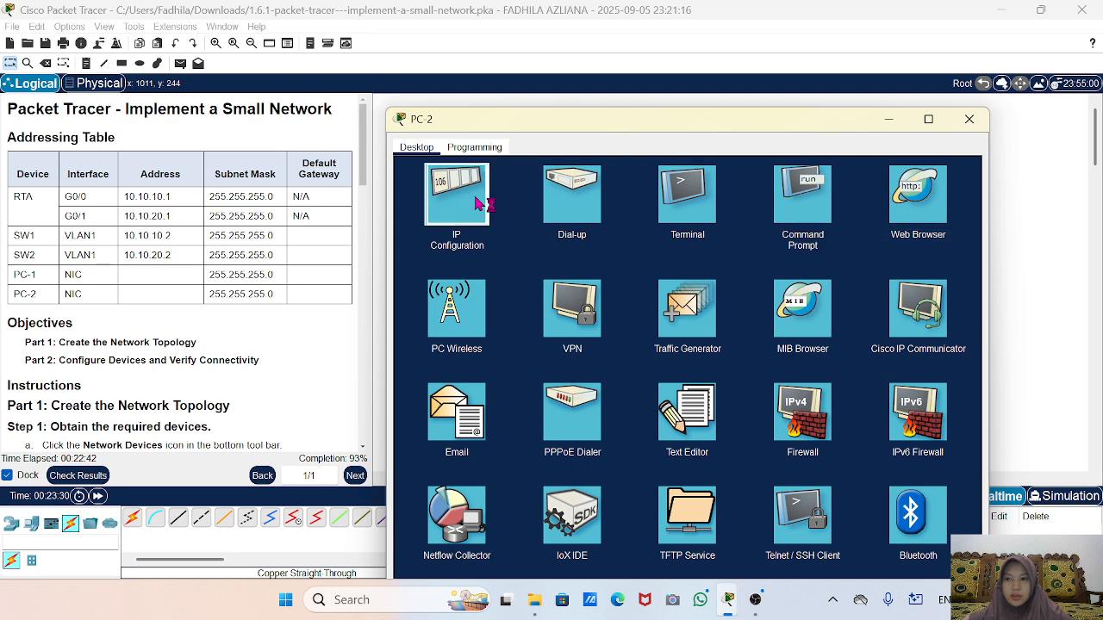
left_click(481, 203)
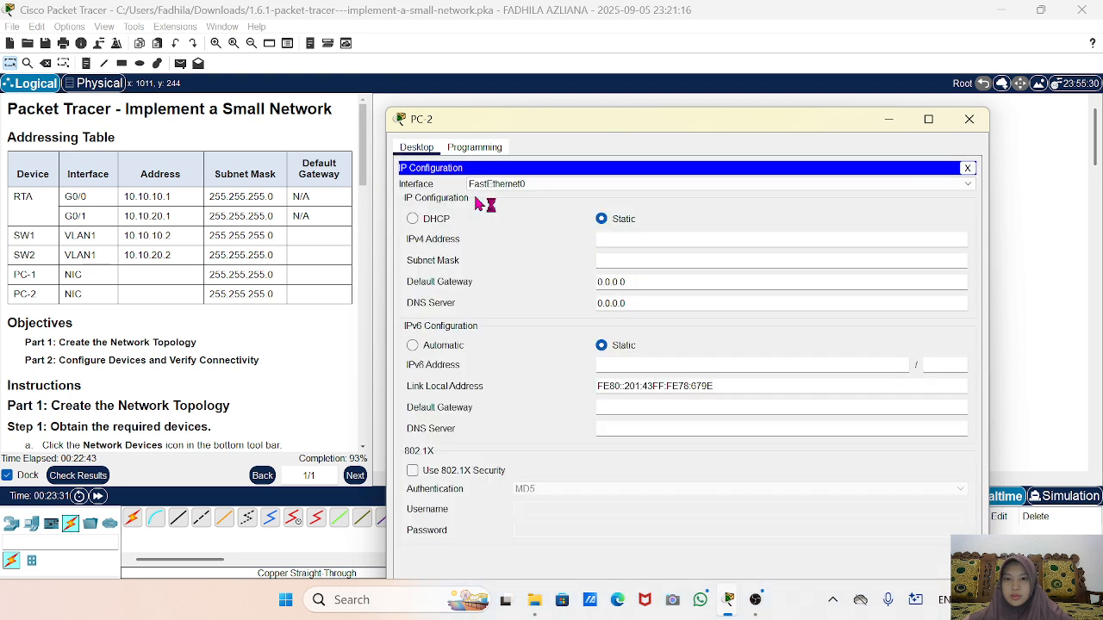
left_click(630, 239)
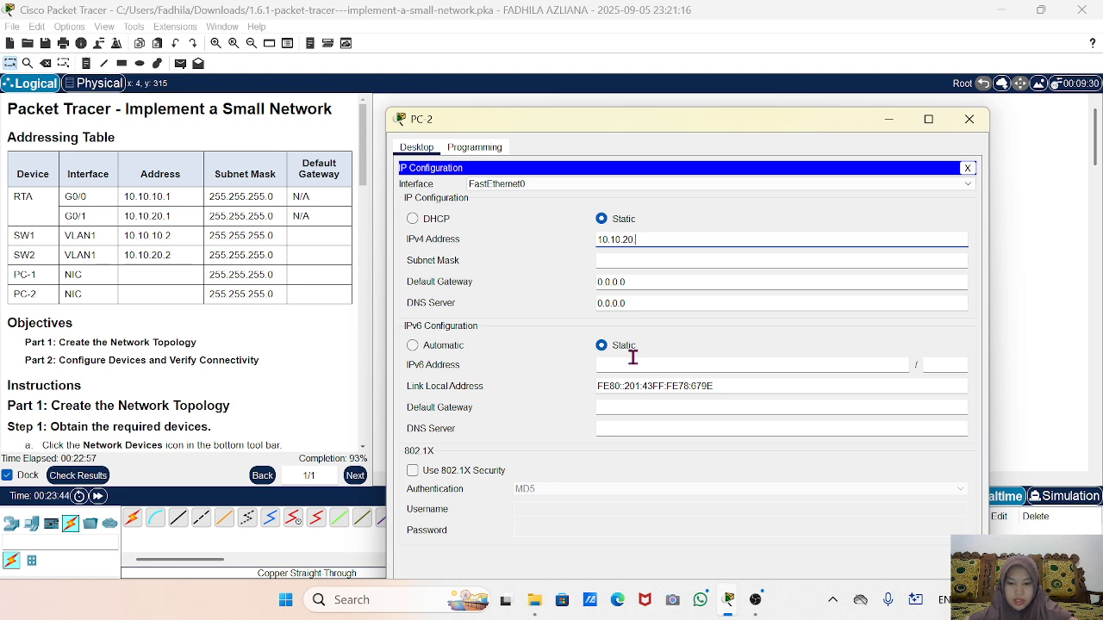
type("0")
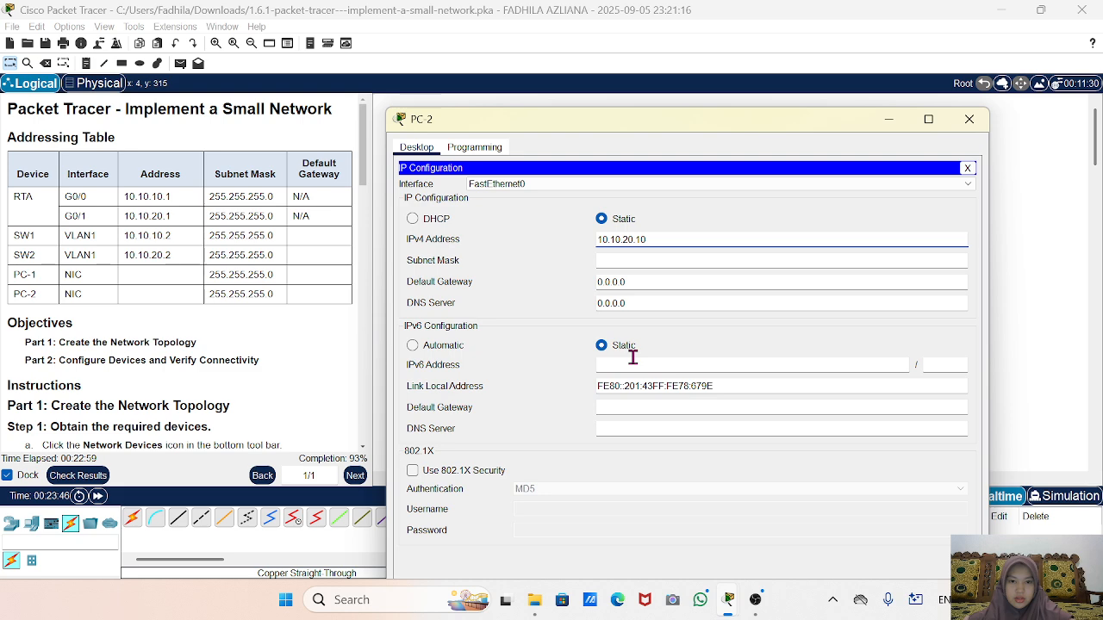
left_click(663, 261)
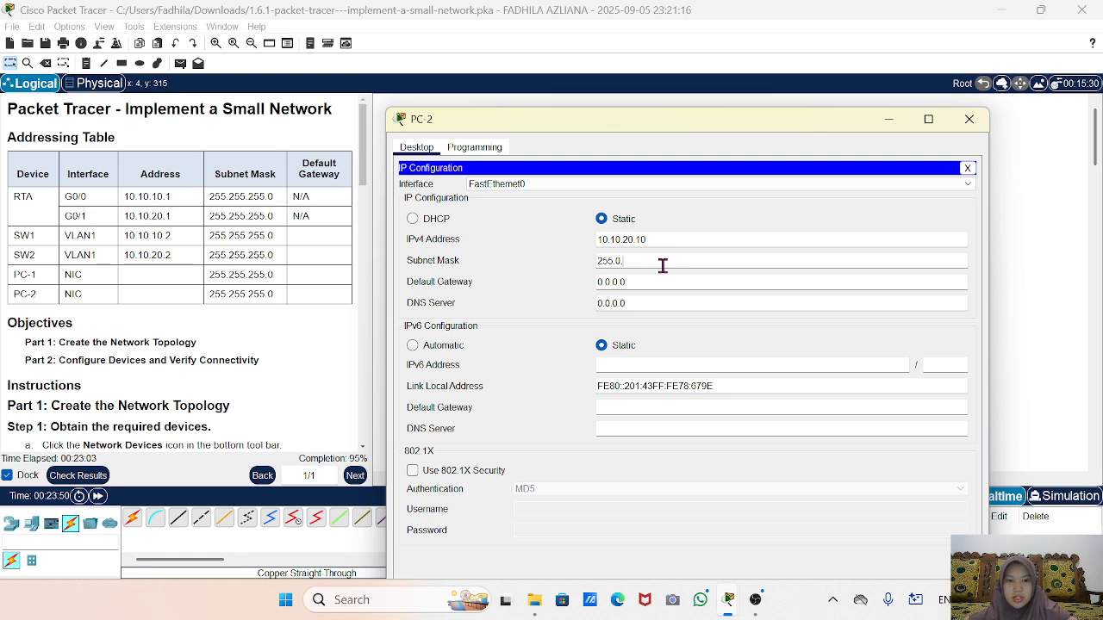
type("55.255.")
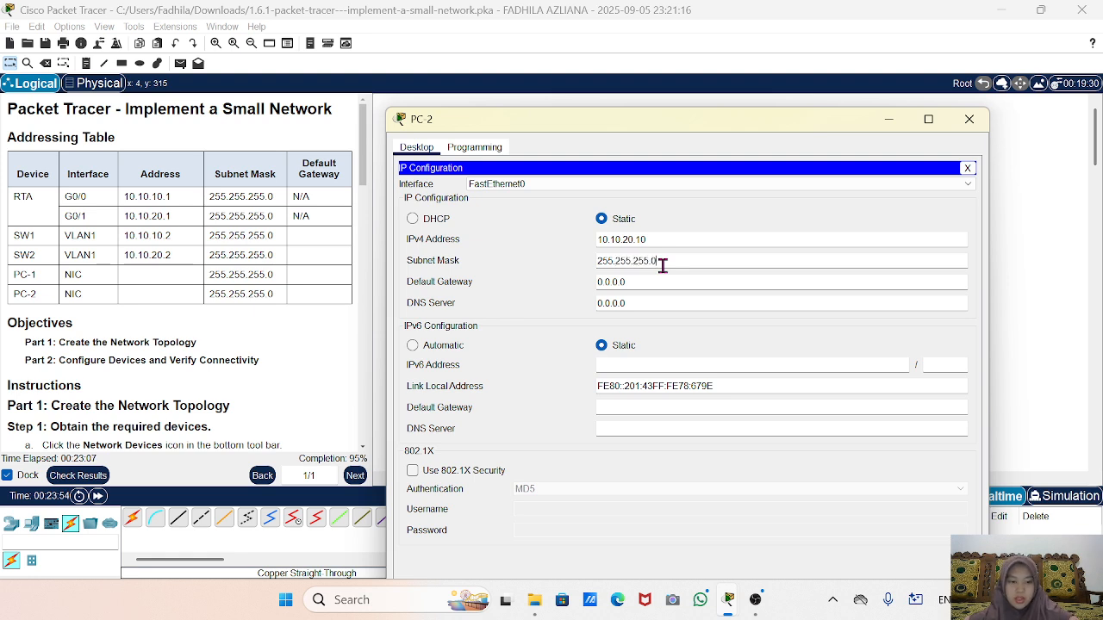
left_click_drag(645, 282, 562, 288)
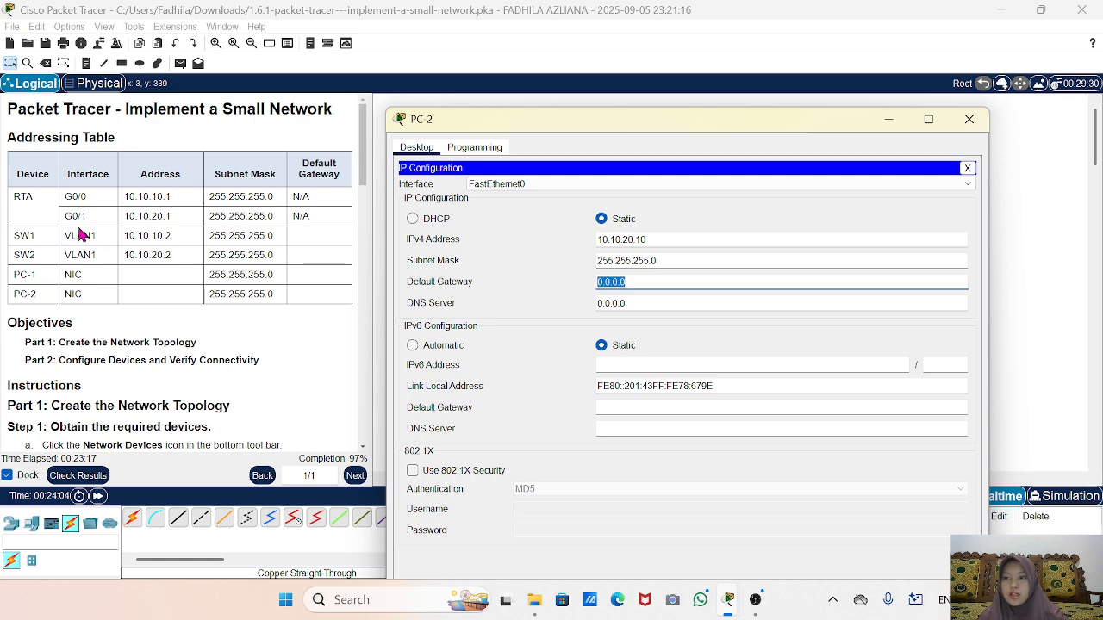
type("10.10")
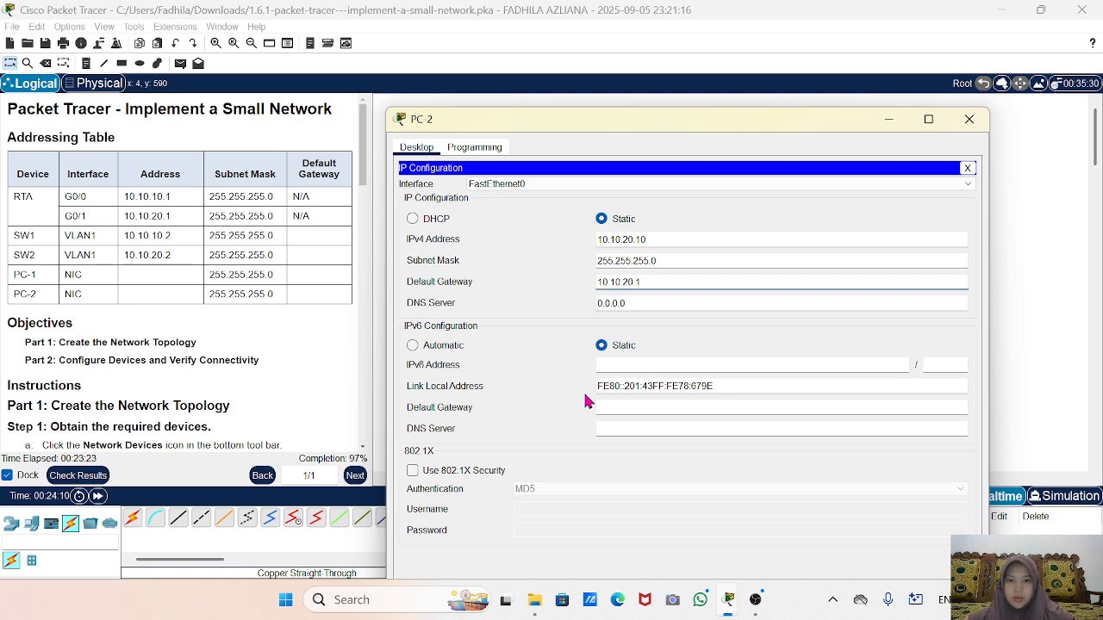
left_click(969, 122)
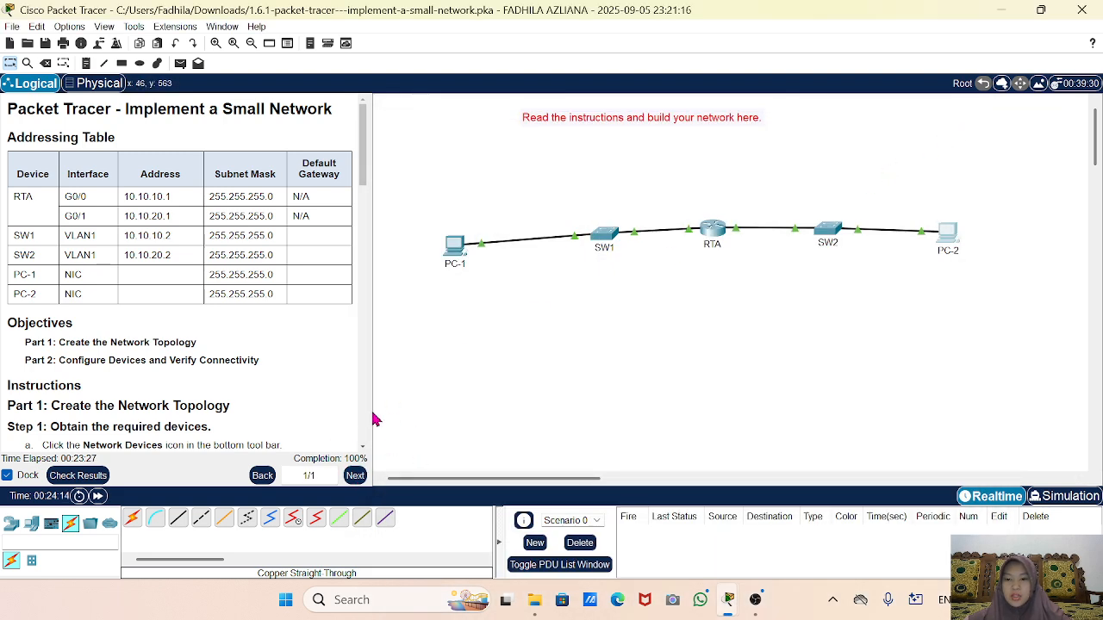
Check the activity results and confirm all 49 of 49 assessment items are correct.
scroll(158, 421, "down", 3)
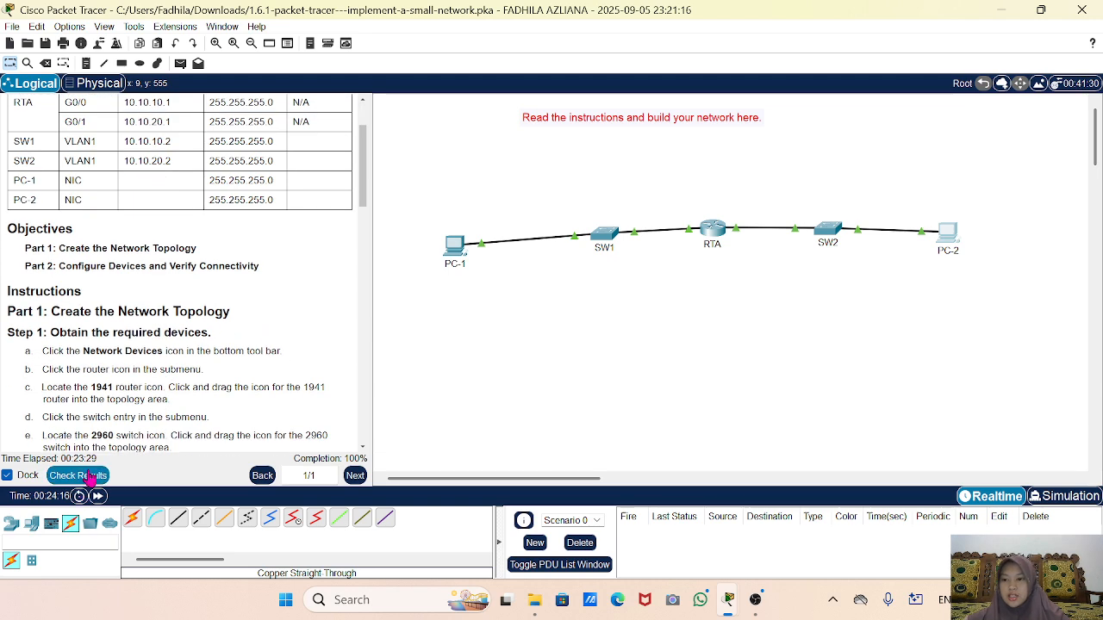
left_click(78, 476)
left_click(112, 97)
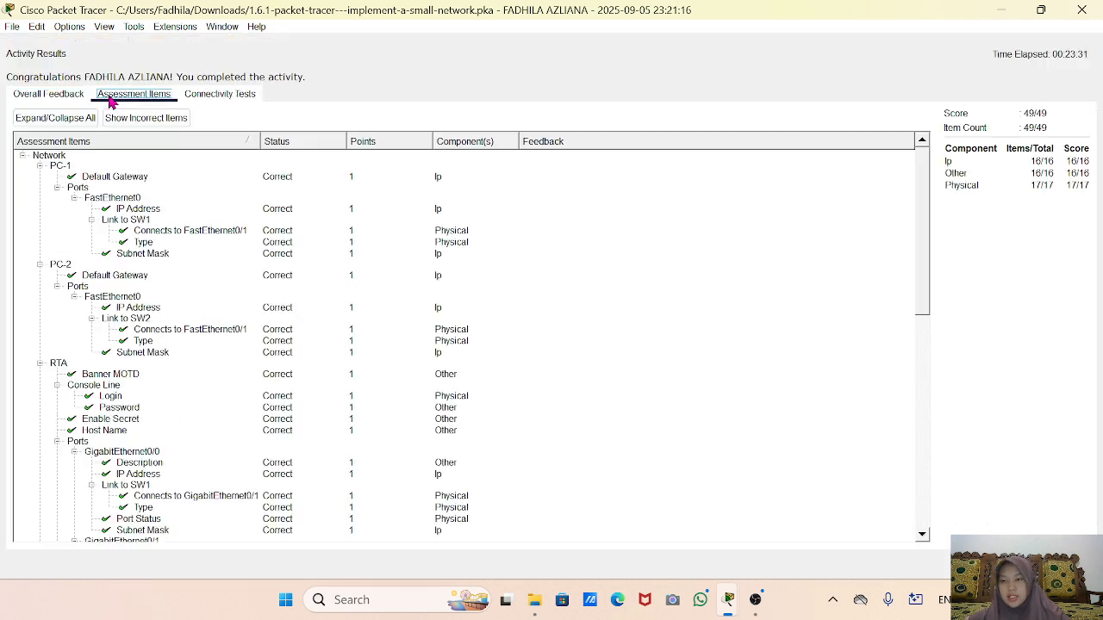
scroll(245, 401, "down", 10)
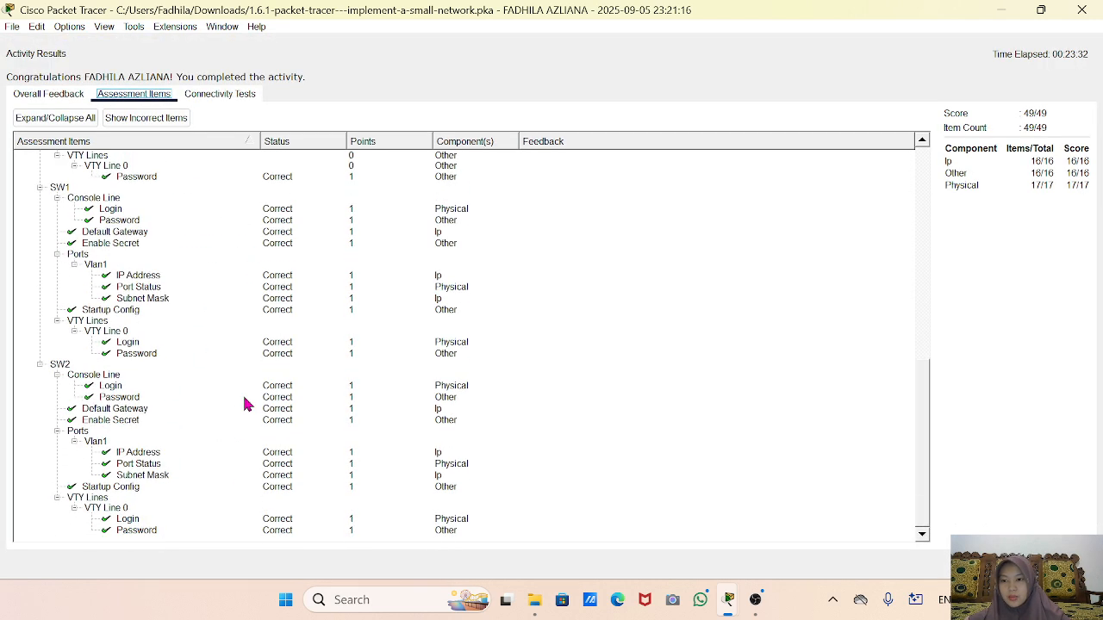
left_click(1084, 10)
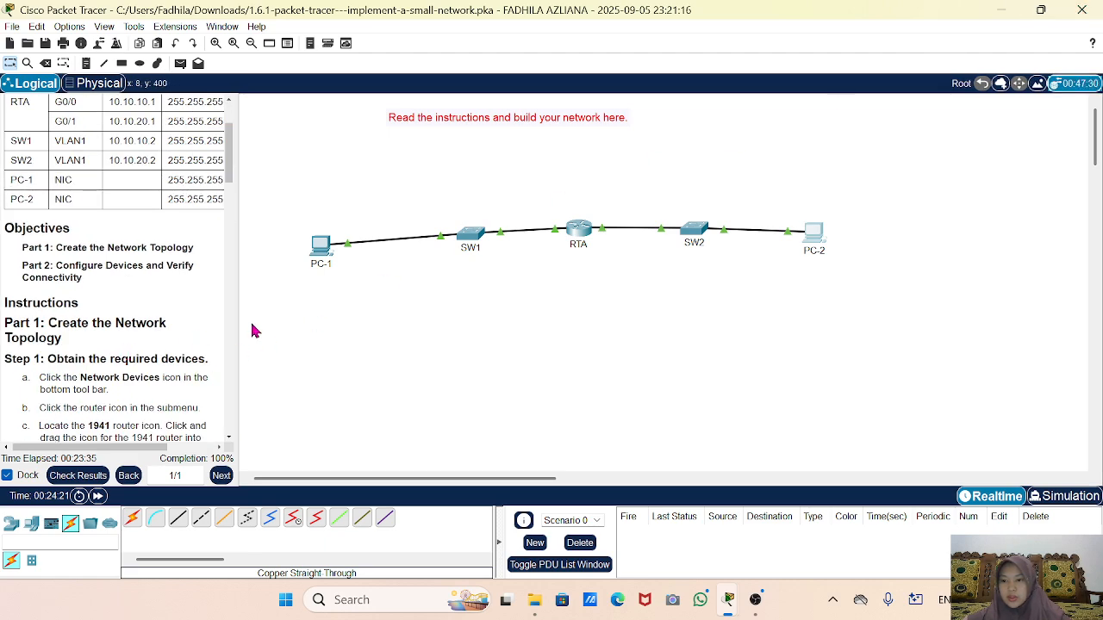
Review Step 3's host configuration and ping instructions, then open PC-1.
left_click_drag(231, 332, 353, 317)
scroll(172, 336, "down", 5)
scroll(171, 336, "down", 10)
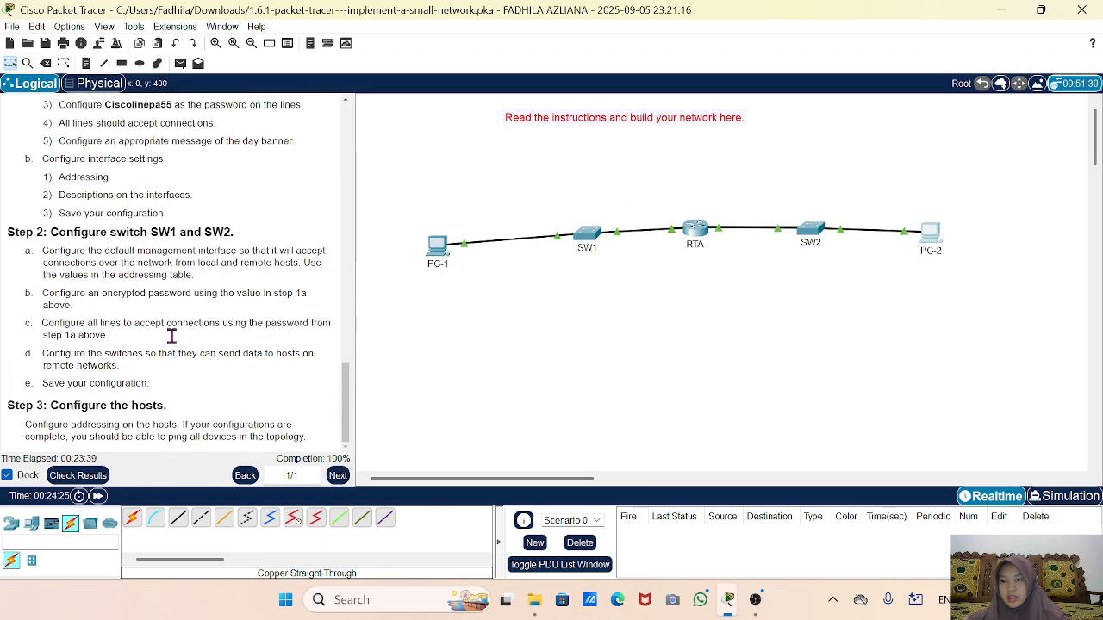
left_click_drag(40, 405, 175, 407)
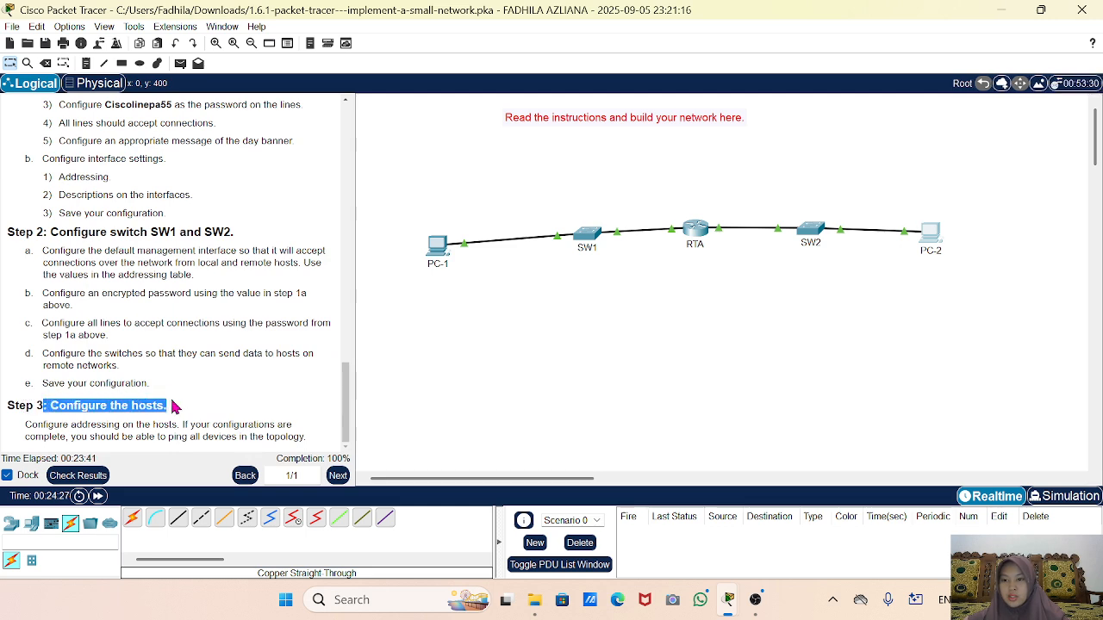
left_click(175, 406)
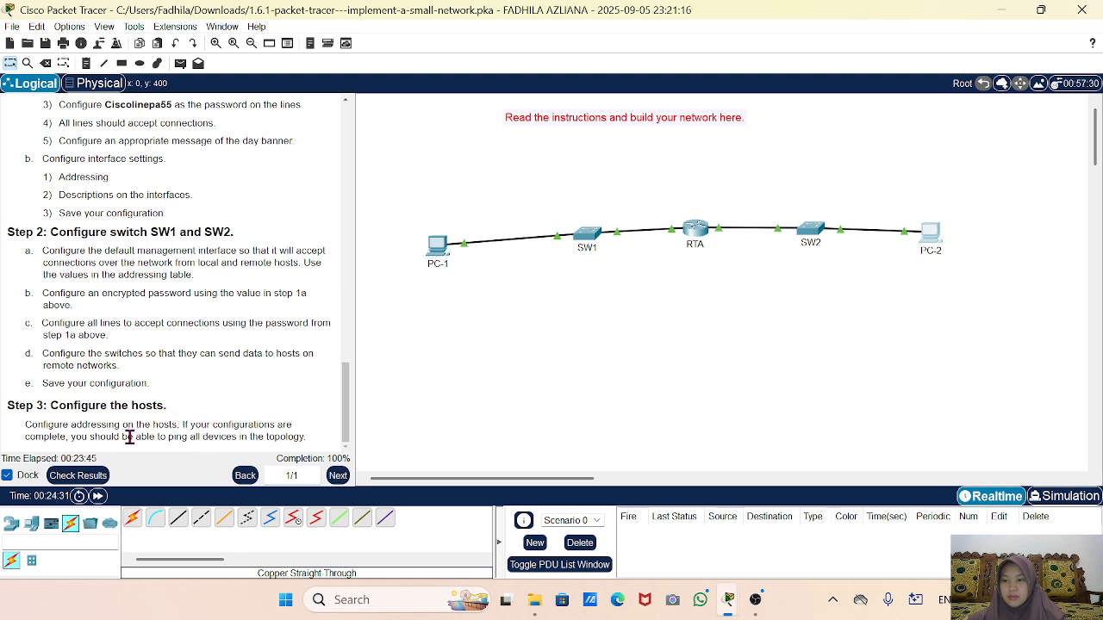
left_click_drag(166, 436, 200, 435)
left_click(200, 435)
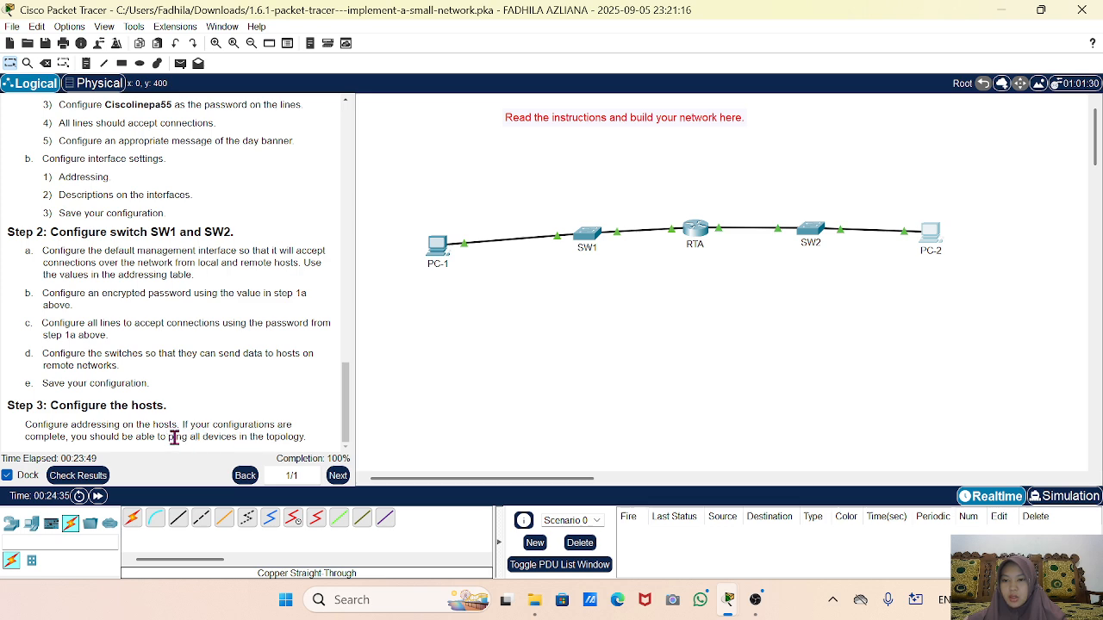
left_click(436, 246)
Ping 10.10.20.10 from PC-1's command prompt, repeating until 4 of 4 replies return.
left_click(798, 97)
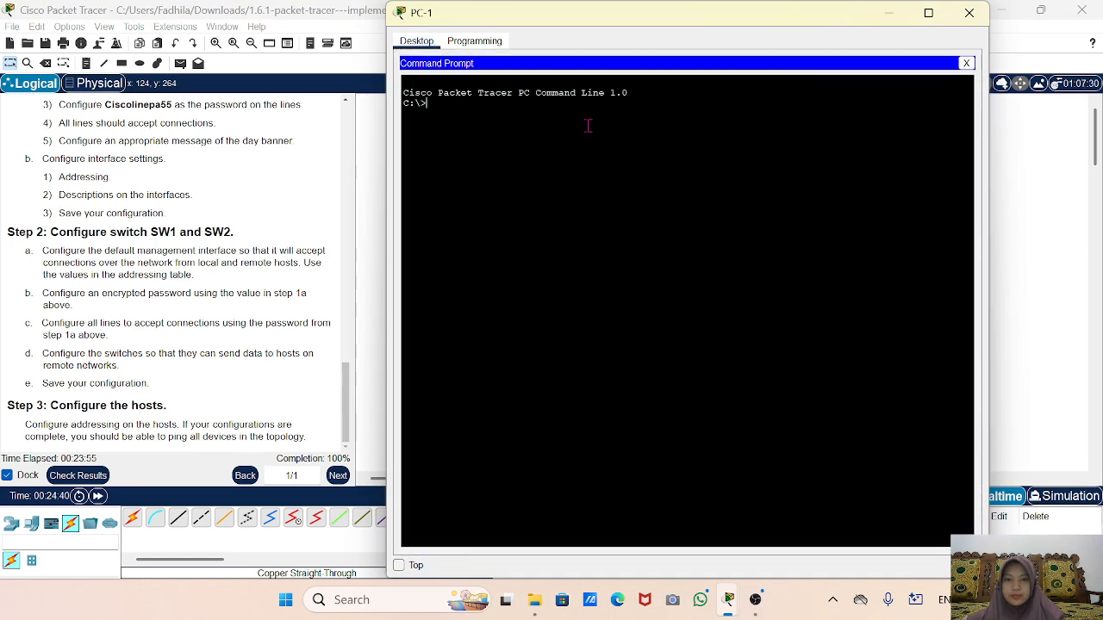
type("ping 10.2")
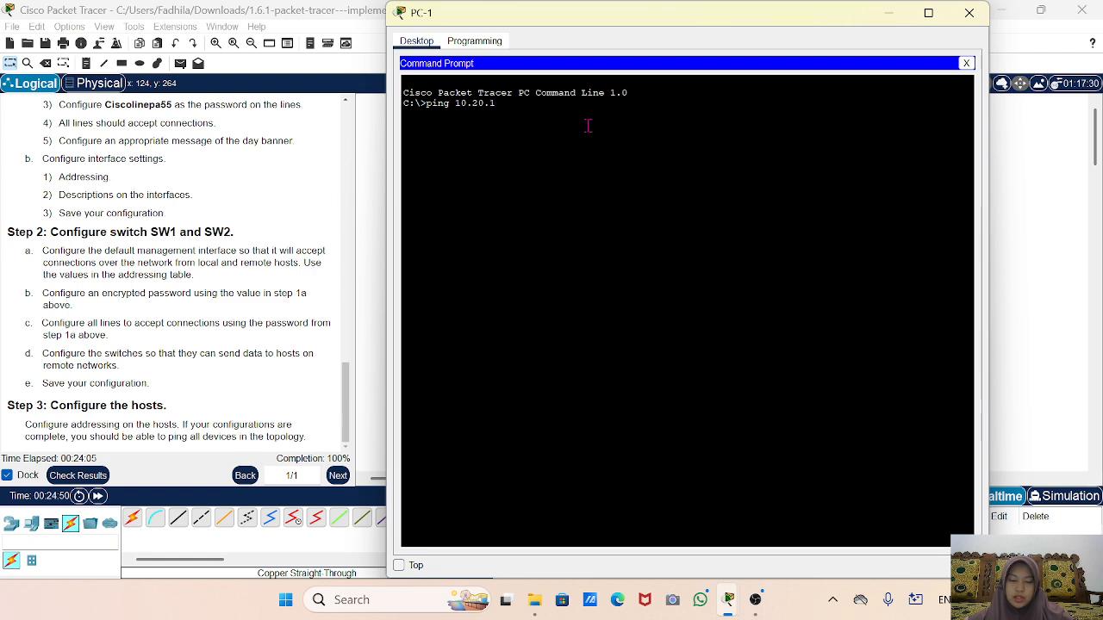
key("BackSpace")
type("10.20.10")
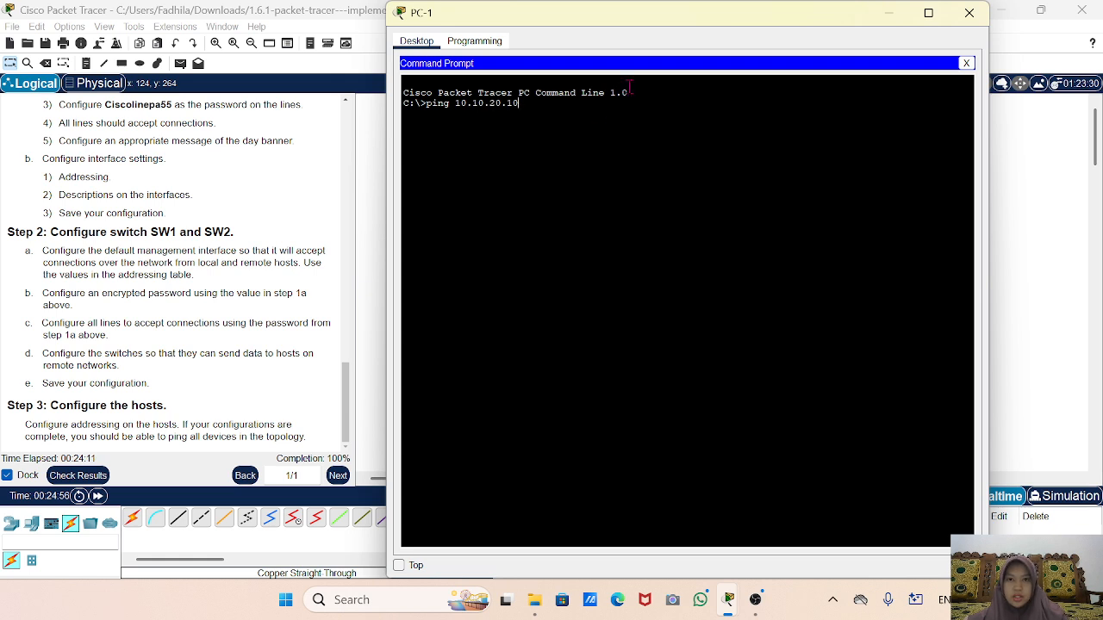
key("Return")
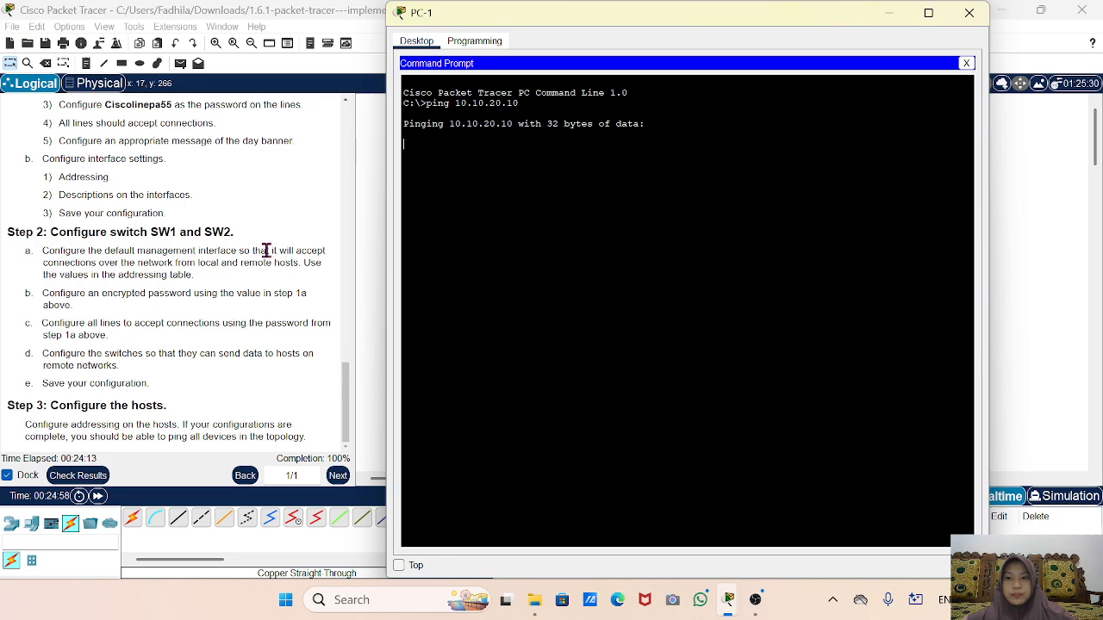
scroll(266, 250, "up", 5)
scroll(266, 250, "up", 10)
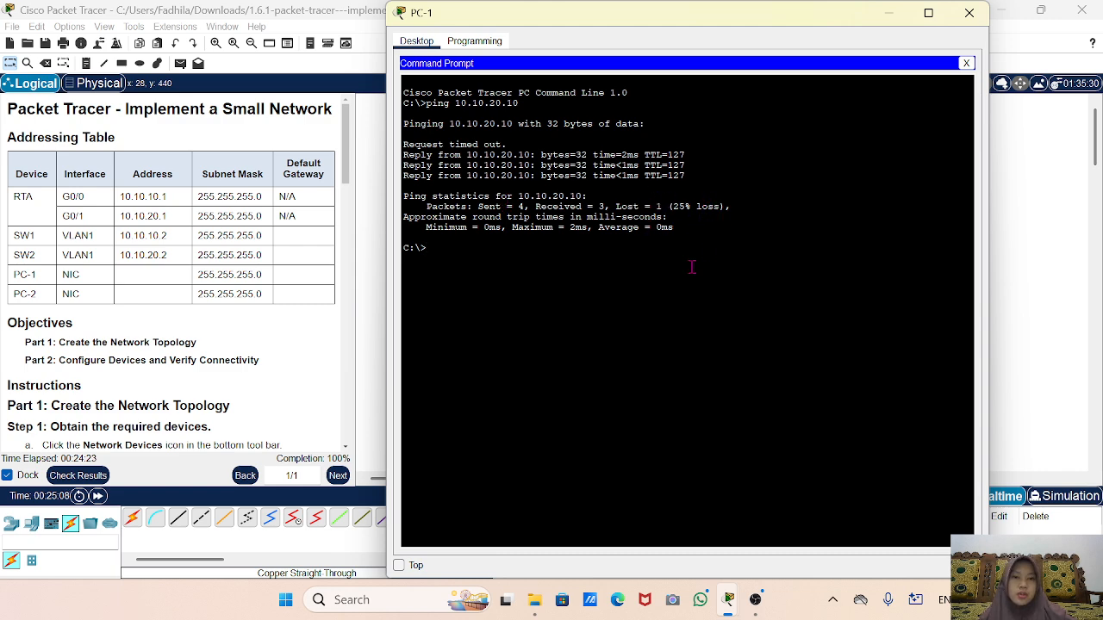
key("Up")
key("Return")
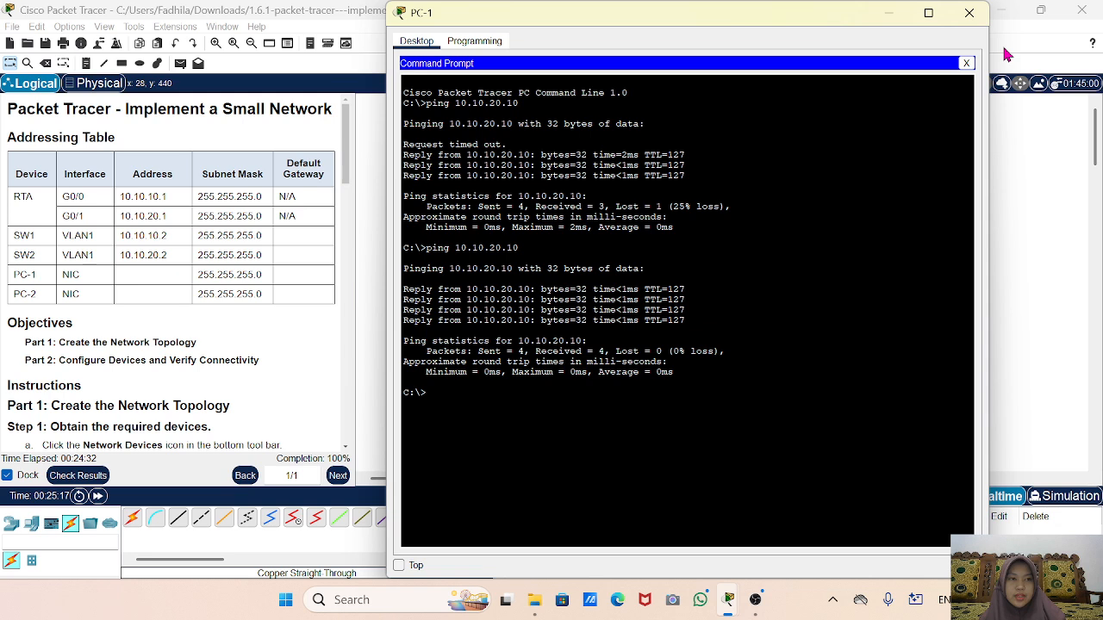
left_click(970, 12)
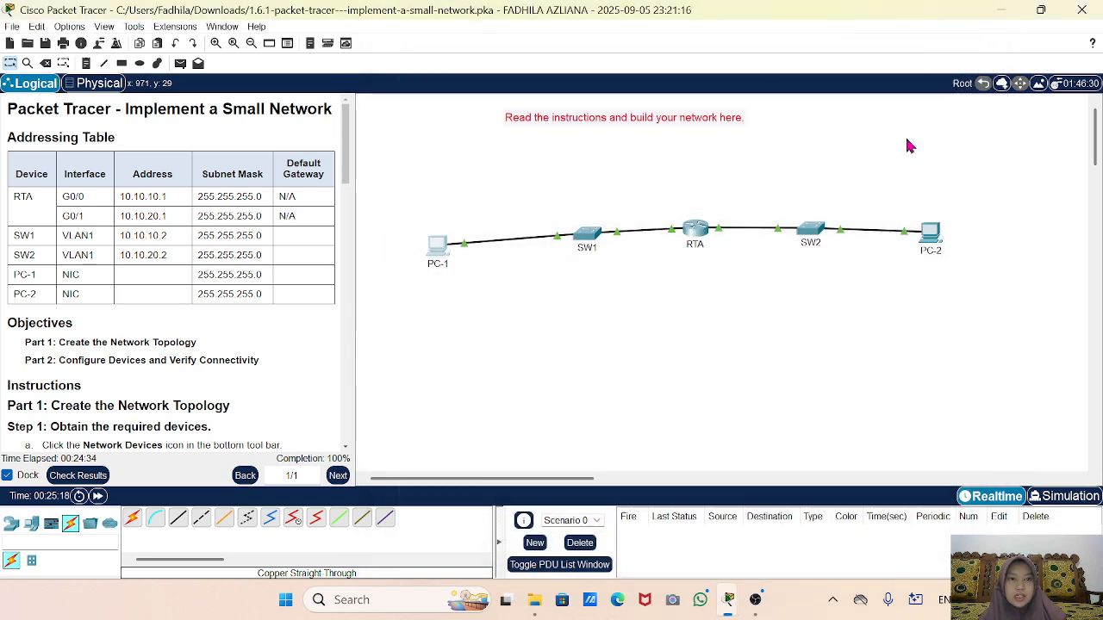
Run ping 10.10.10.6 from PC-2's command prompt, getting 4 of 4 replies with 0% loss.
left_click(934, 237)
left_click(799, 189)
type("ping")
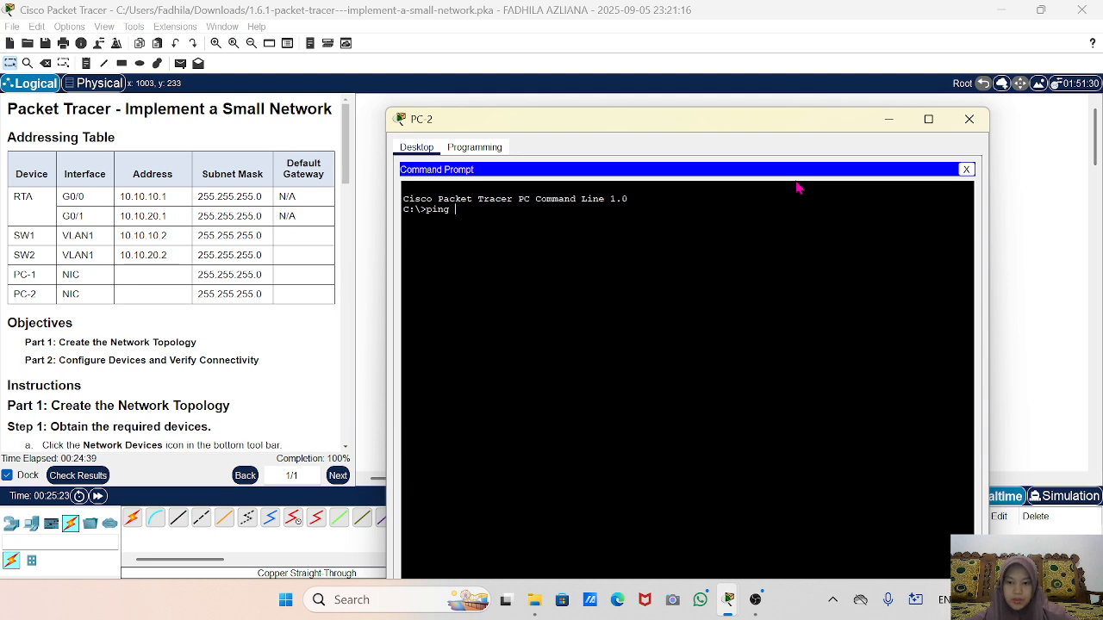
type(" 10.10.10.")
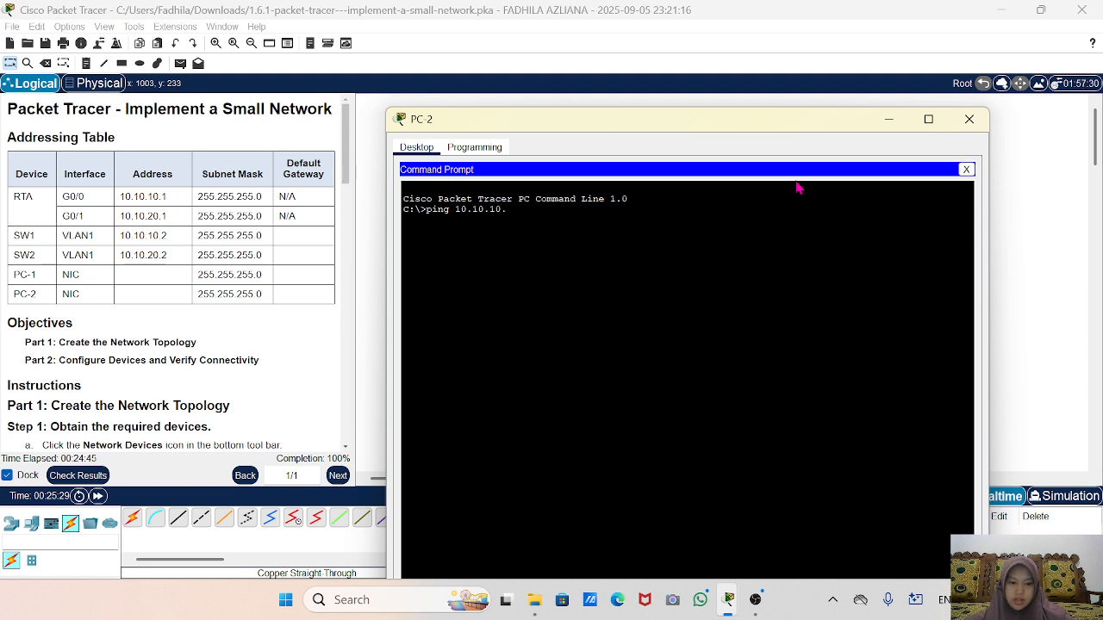
type("6")
key("Return")
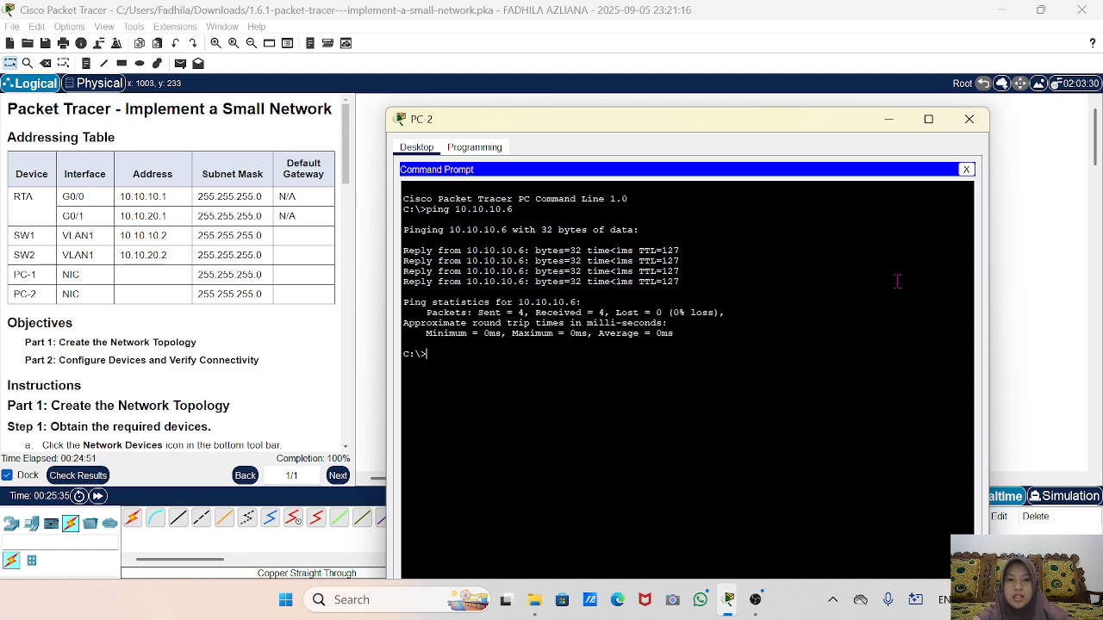
left_click(897, 120)
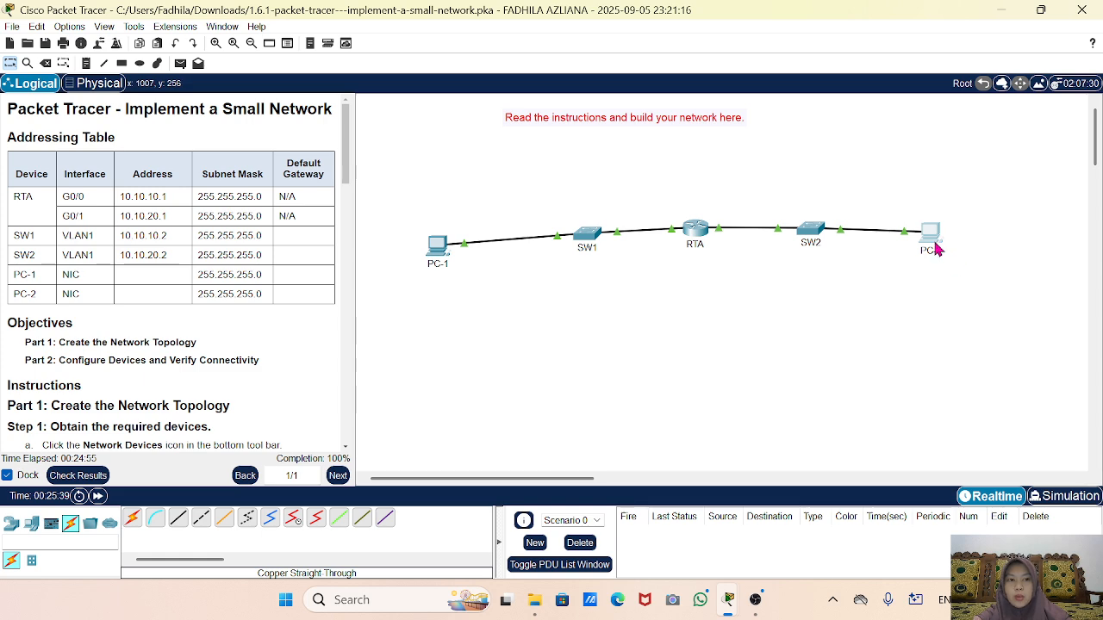
Nudge the PC-2 and SW2 icons slightly down and right on the workspace.
left_click_drag(937, 249, 942, 259)
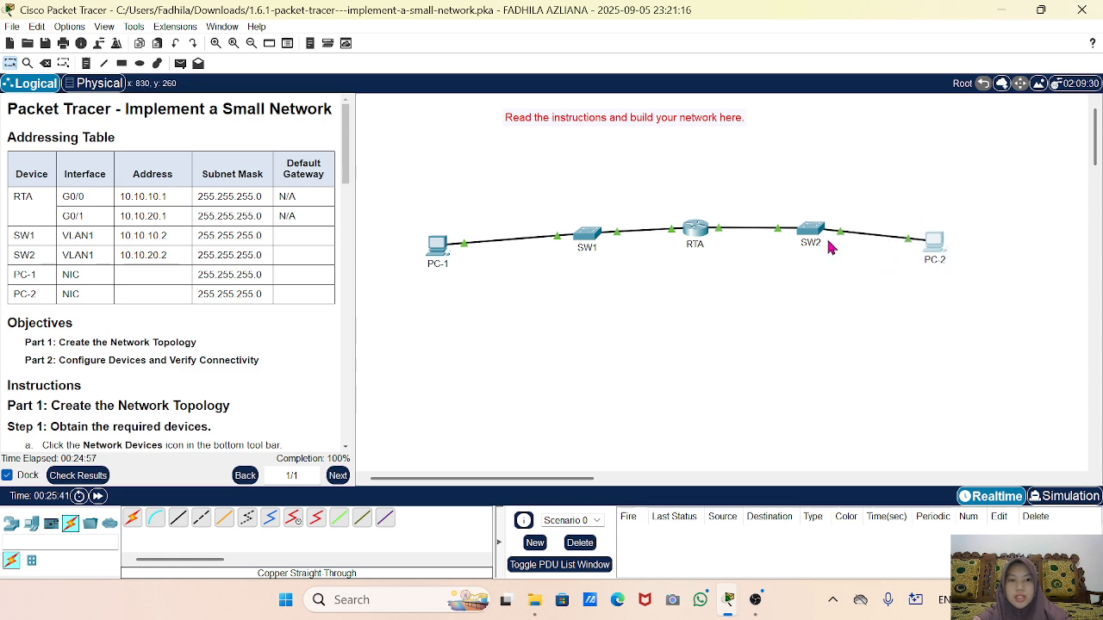
left_click_drag(819, 242, 824, 249)
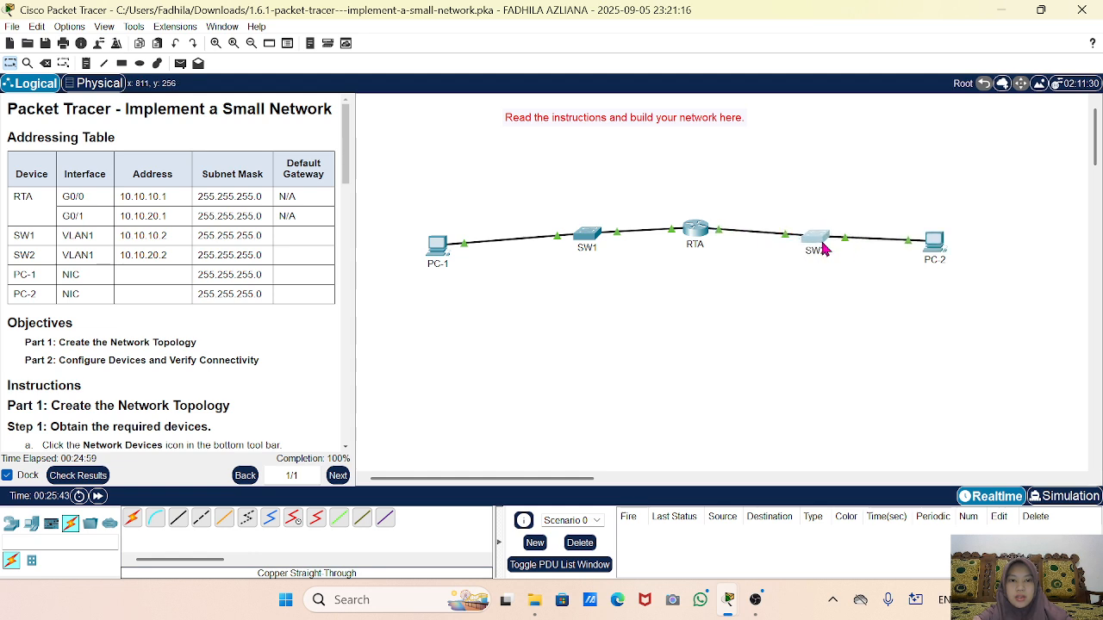